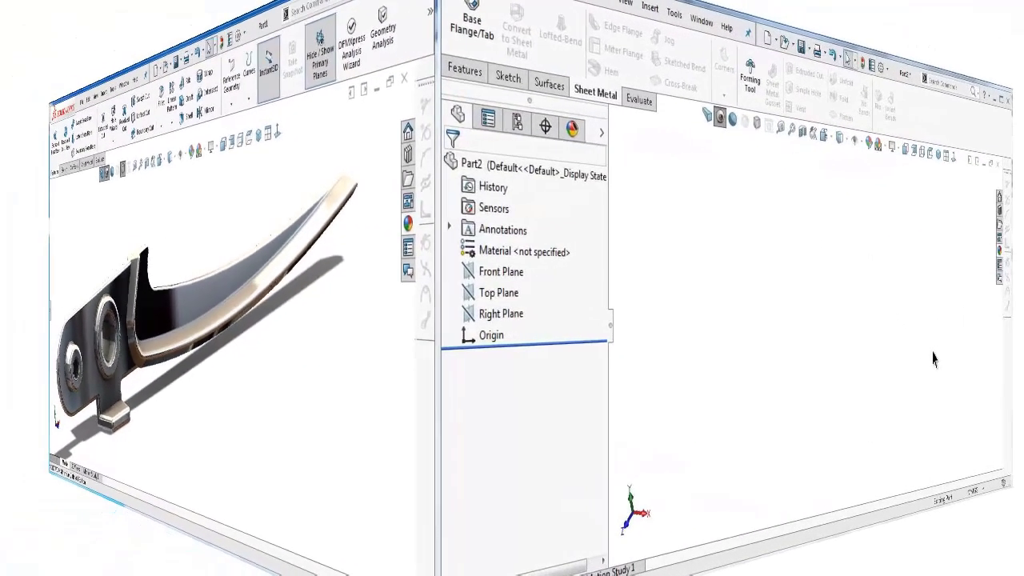
- Start a Top Plane sketch and draw a centre rectangle centred on the origin
{"action": "left_click", "coordinate": [152, 267]}
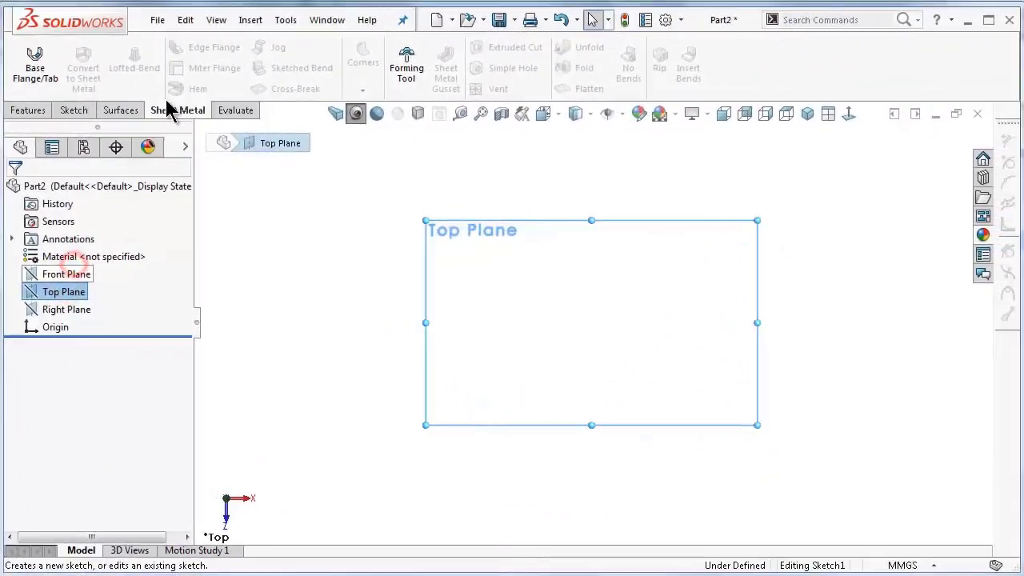
{"action": "left_click", "coordinate": [109, 68]}
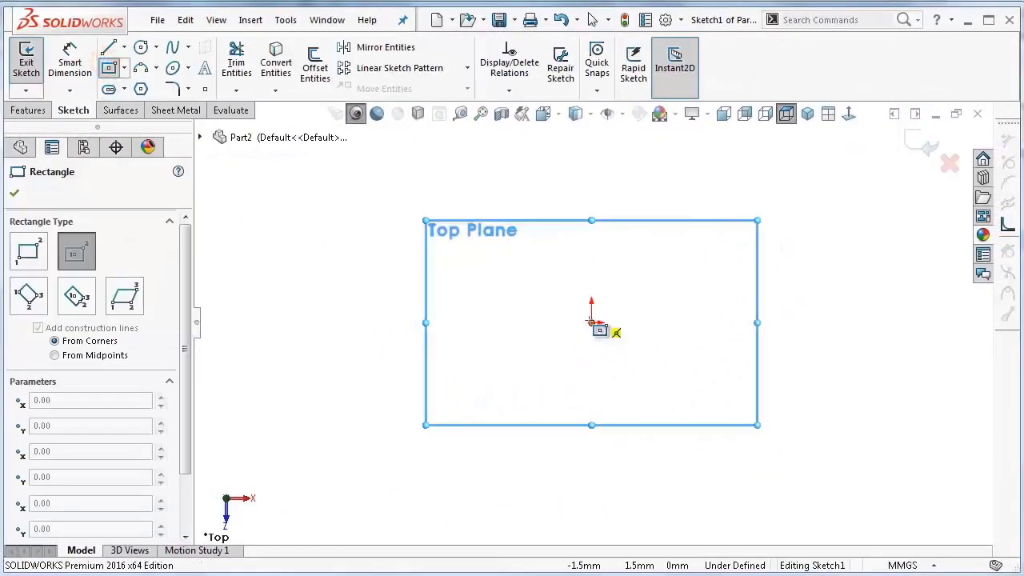
{"action": "left_click", "coordinate": [591, 323]}
{"action": "left_click", "coordinate": [498, 257]}
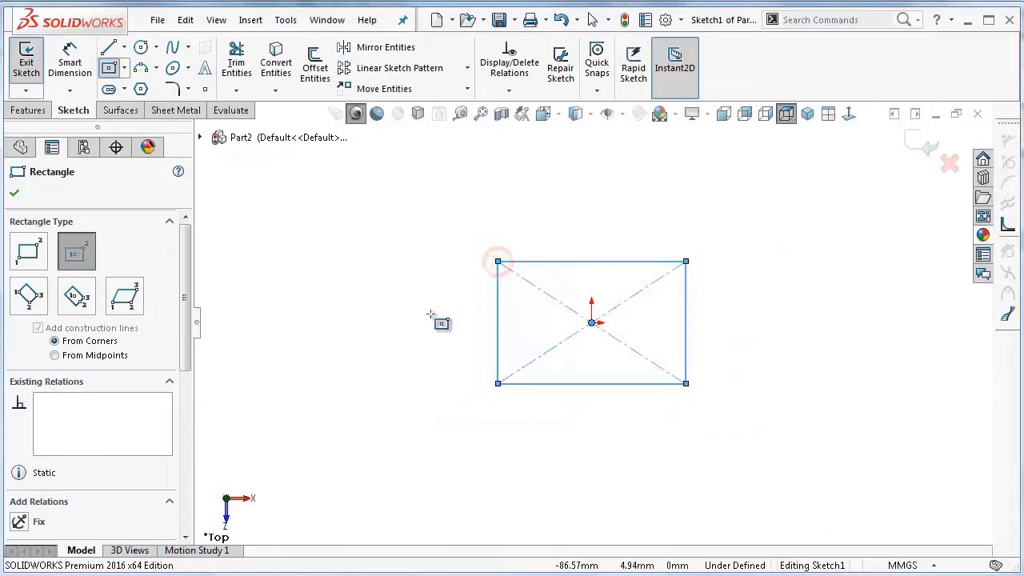
- Dimension the rectangle's left edge to 3 mm
{"action": "right_click_drag", "start_coordinate": [430, 314], "coordinate": [430, 232]}
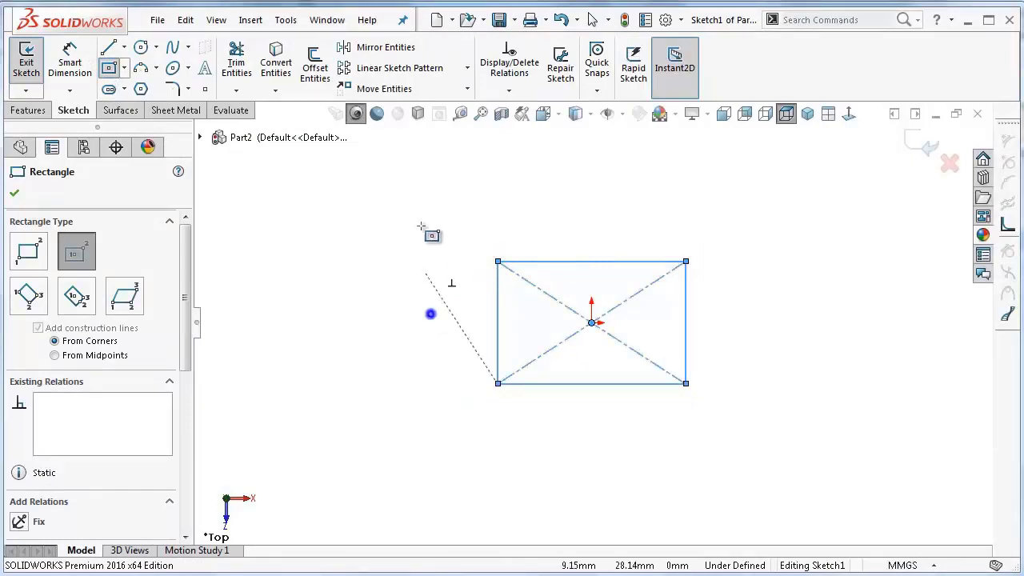
{"action": "left_click", "coordinate": [497, 288]}
{"action": "left_click", "coordinate": [454, 308]}
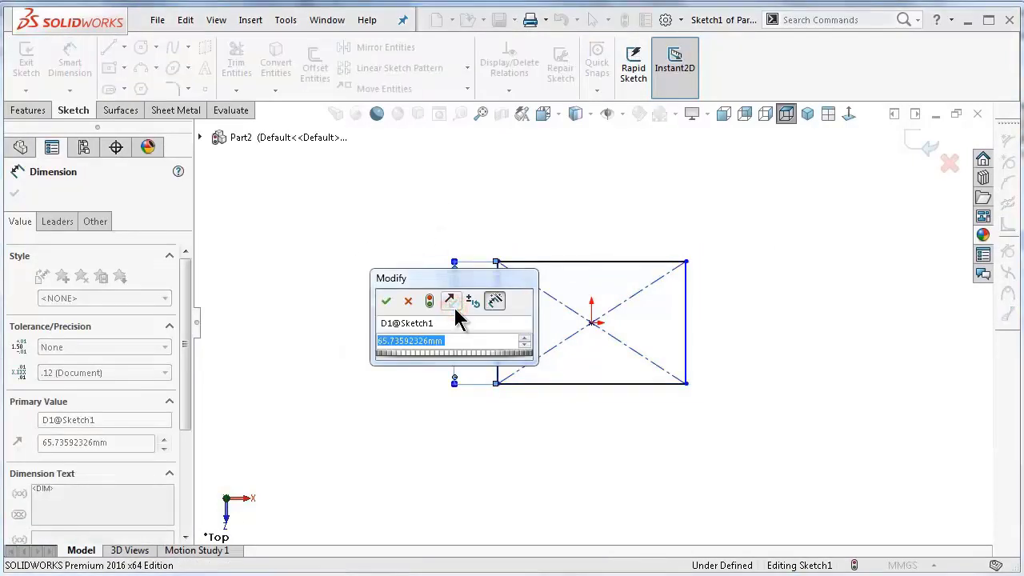
{"action": "type", "text": "3"}
{"action": "key", "text": "Return"}
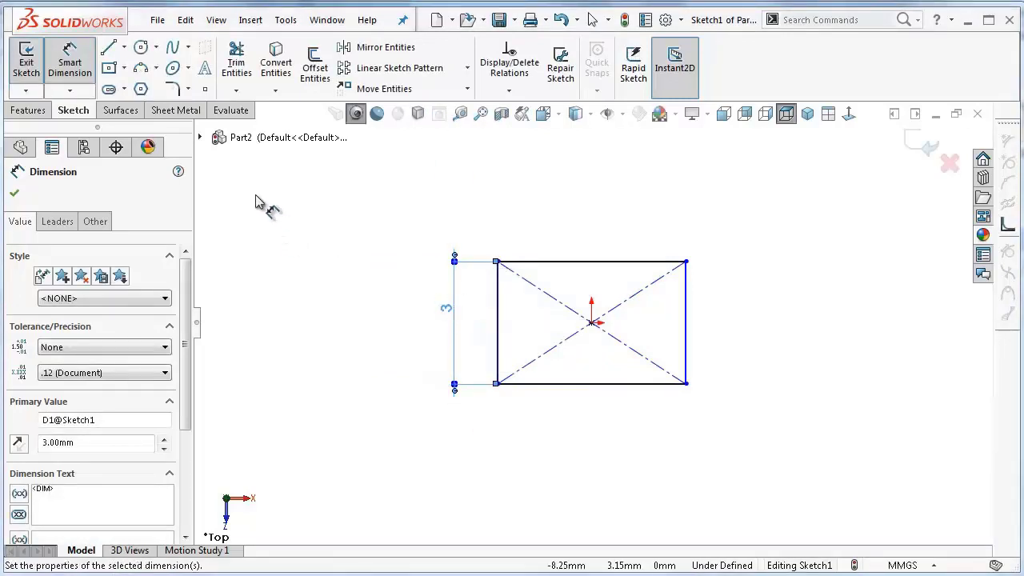
{"action": "left_click", "coordinate": [124, 48]}
{"action": "left_click", "coordinate": [134, 84]}
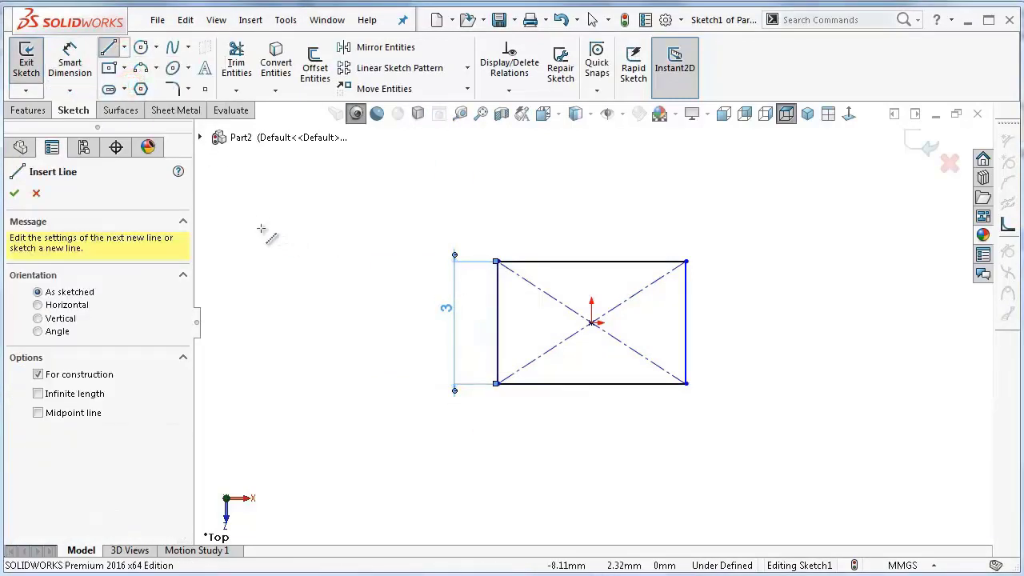
- Draw construction centrelines from the edge midpoints up to an apex, plus a horizontal one between the midpoints
{"action": "left_click", "coordinate": [498, 323]}
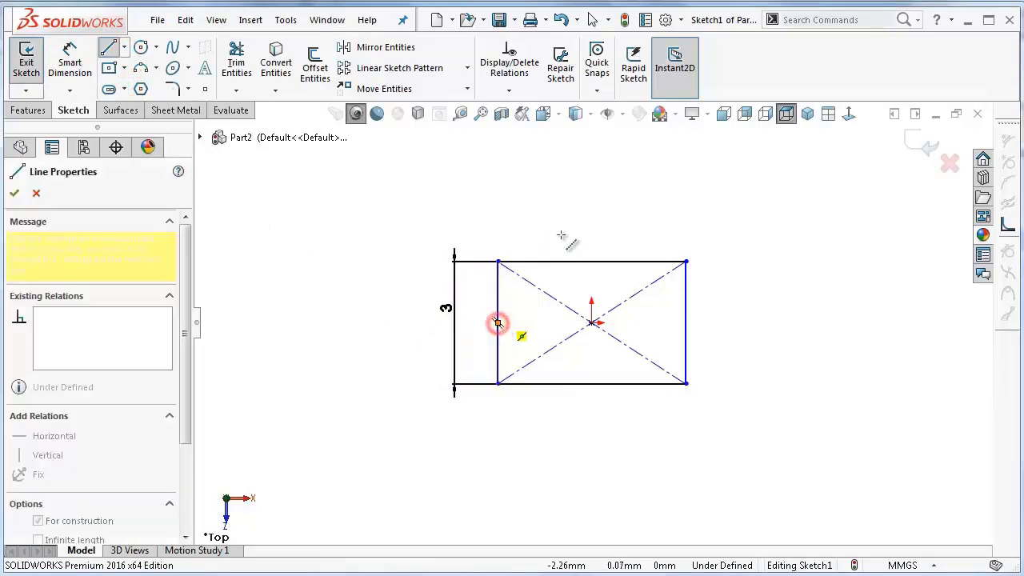
{"action": "left_click", "coordinate": [592, 177]}
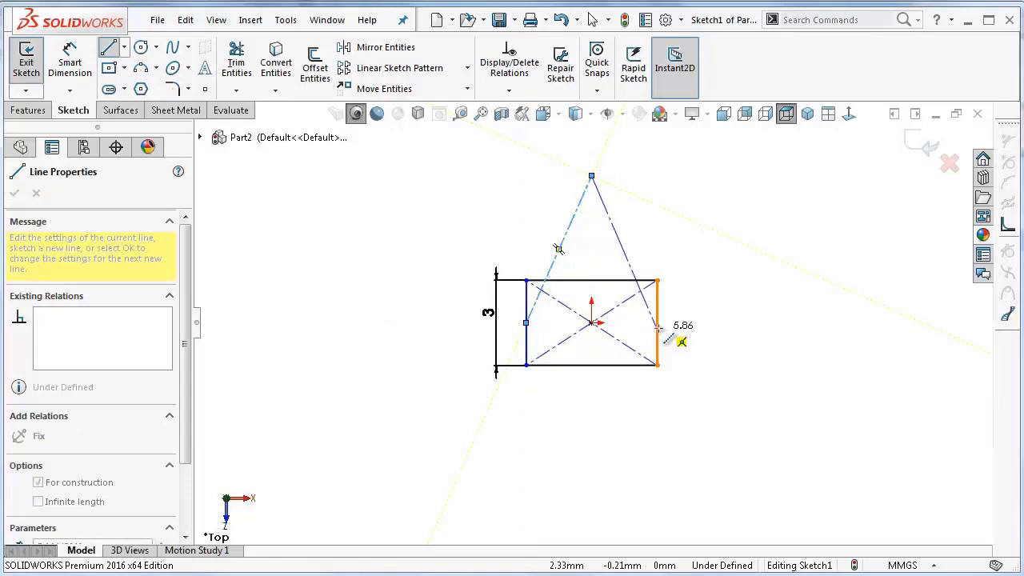
{"action": "left_click", "coordinate": [656, 323]}
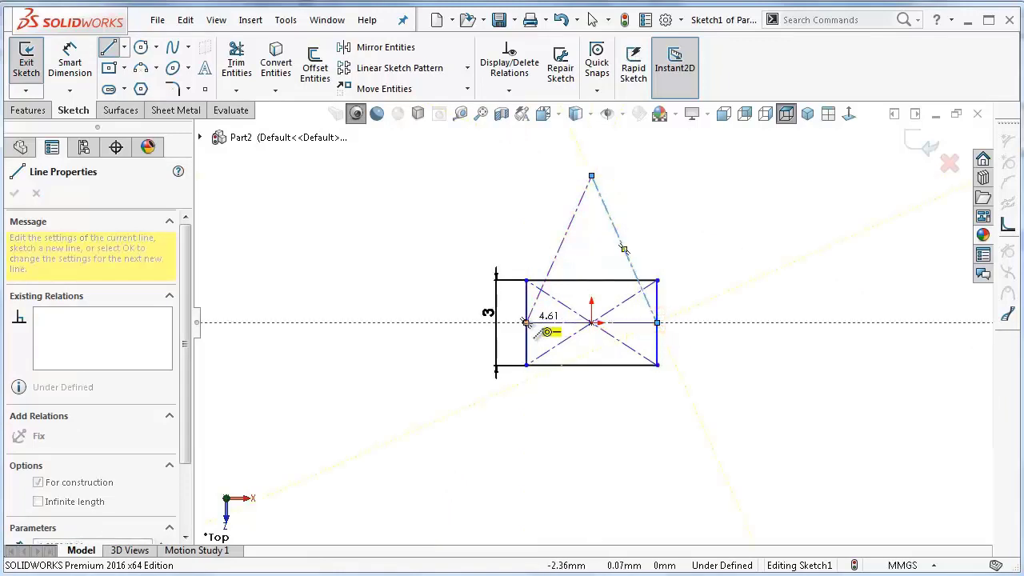
{"action": "left_click", "coordinate": [525, 323]}
{"action": "key", "text": "Escape"}
- Dimension the left slanted centreline at 67.4° to the horizontal and 6.74 mm apex height
{"action": "right_click_drag", "start_coordinate": [361, 330], "coordinate": [366, 217]}
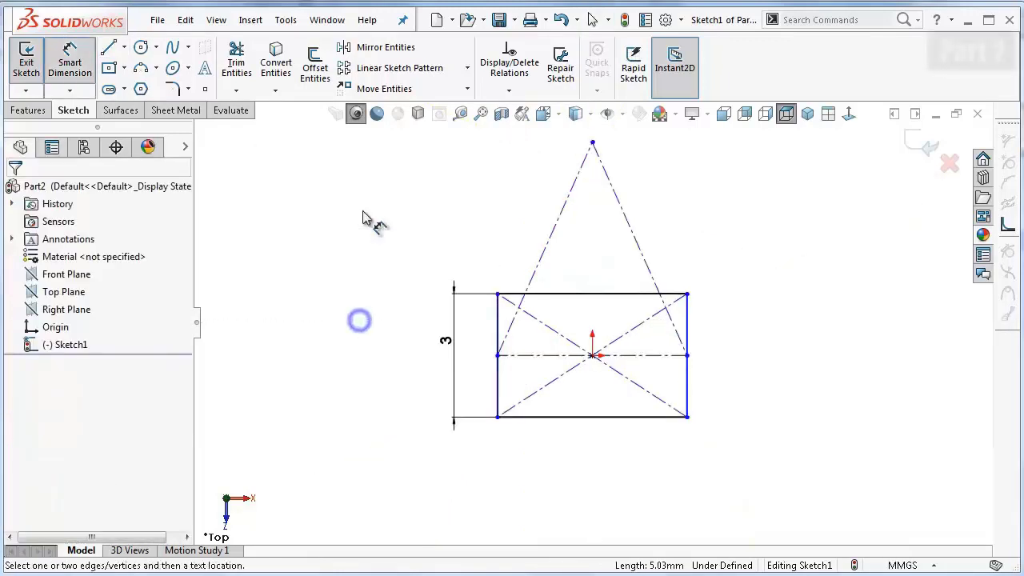
{"action": "left_click", "coordinate": [553, 230]}
{"action": "left_click", "coordinate": [541, 355]}
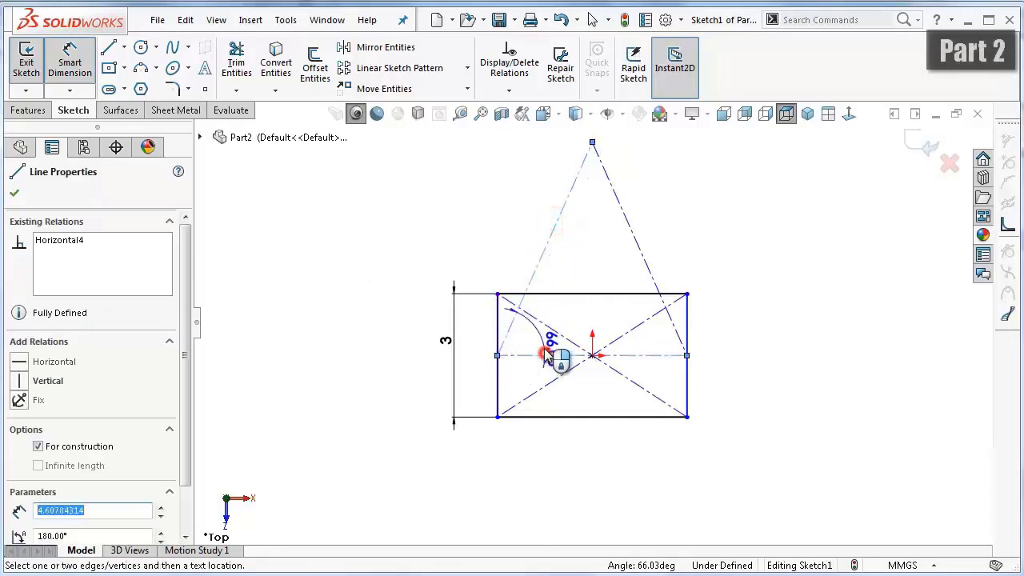
{"action": "left_click", "coordinate": [537, 340]}
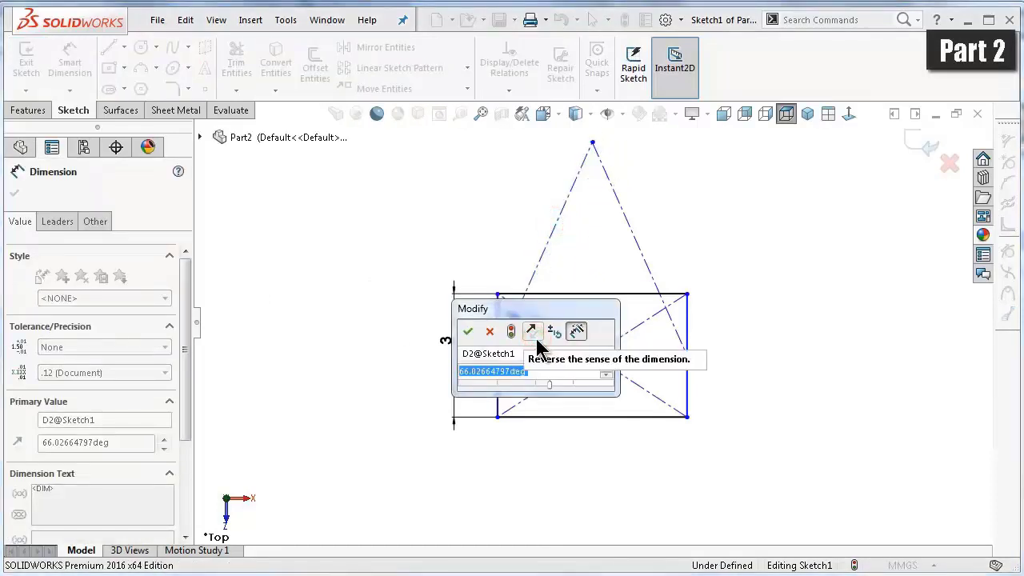
{"action": "type", "text": "67"}
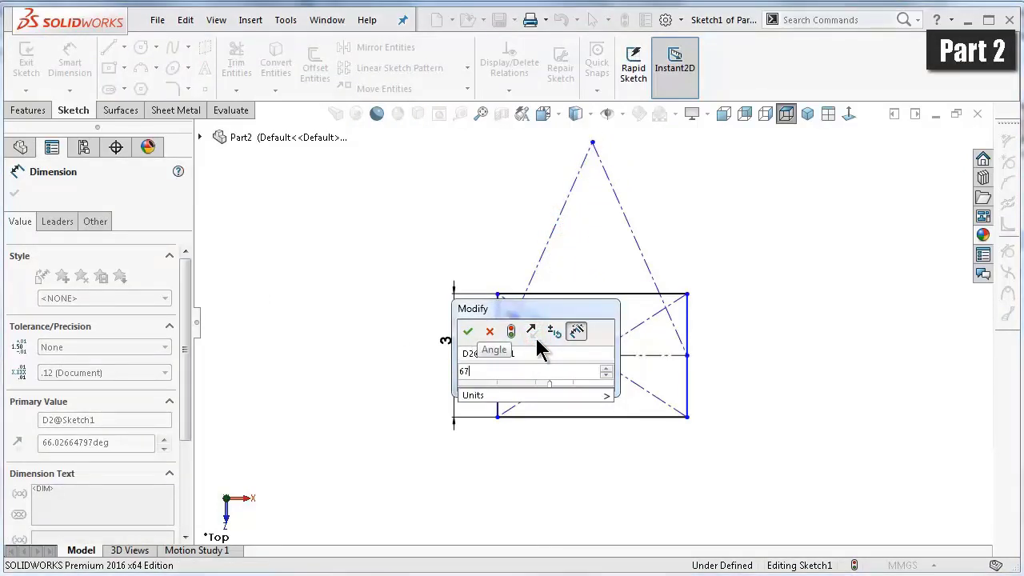
{"action": "type", "text": ".4"}
{"action": "key", "text": "Return"}
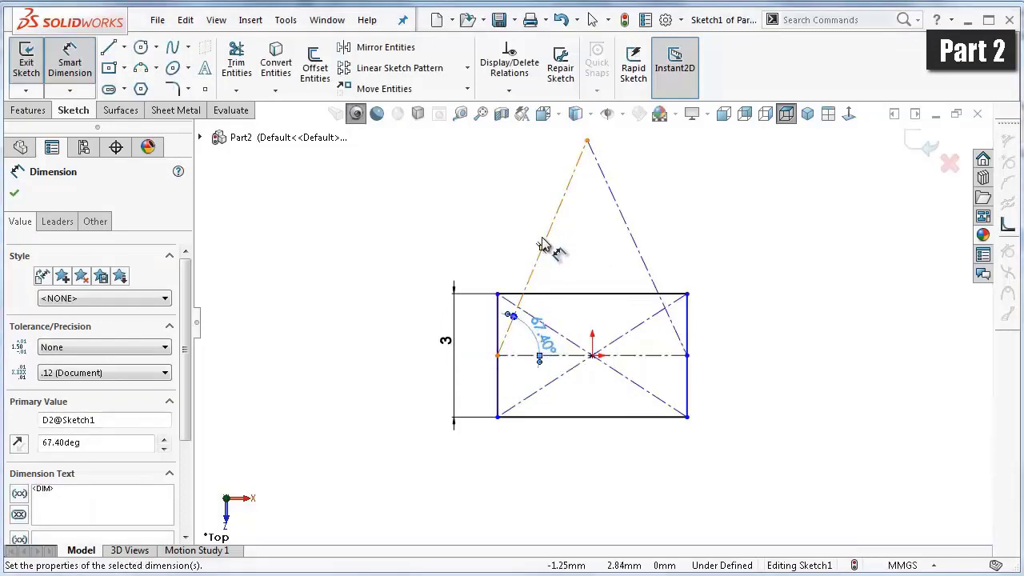
{"action": "left_click", "coordinate": [561, 201]}
{"action": "left_click", "coordinate": [381, 239]}
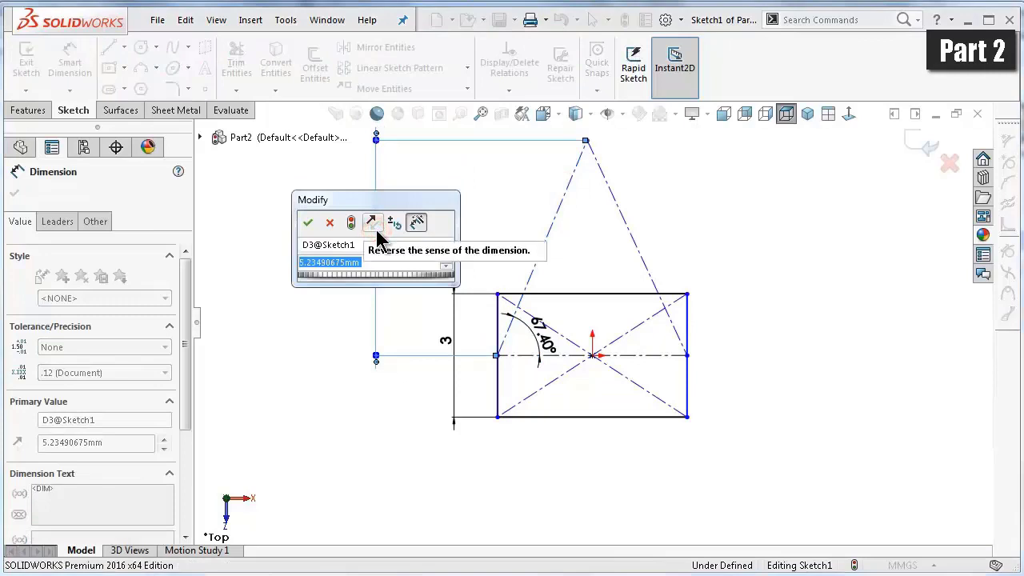
{"action": "type", "text": "6.74"}
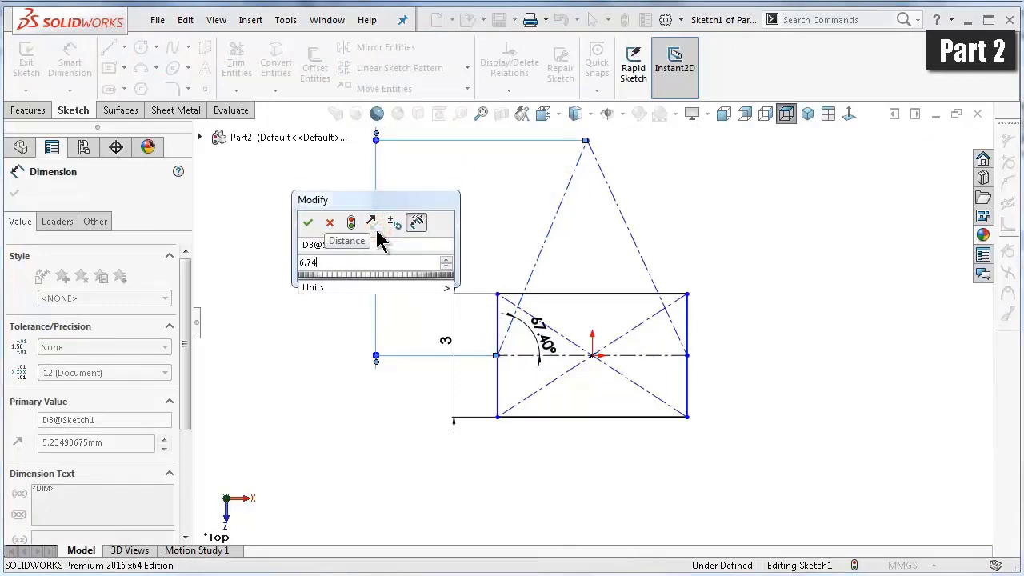
{"action": "key", "text": "Return"}
{"action": "key", "text": "z"}
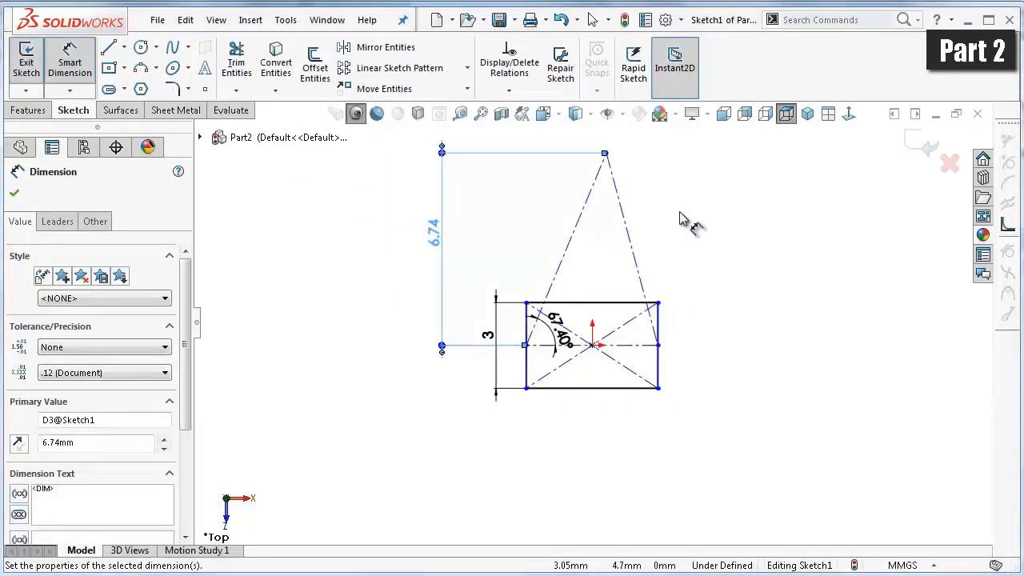
{"action": "key", "text": "Escape"}
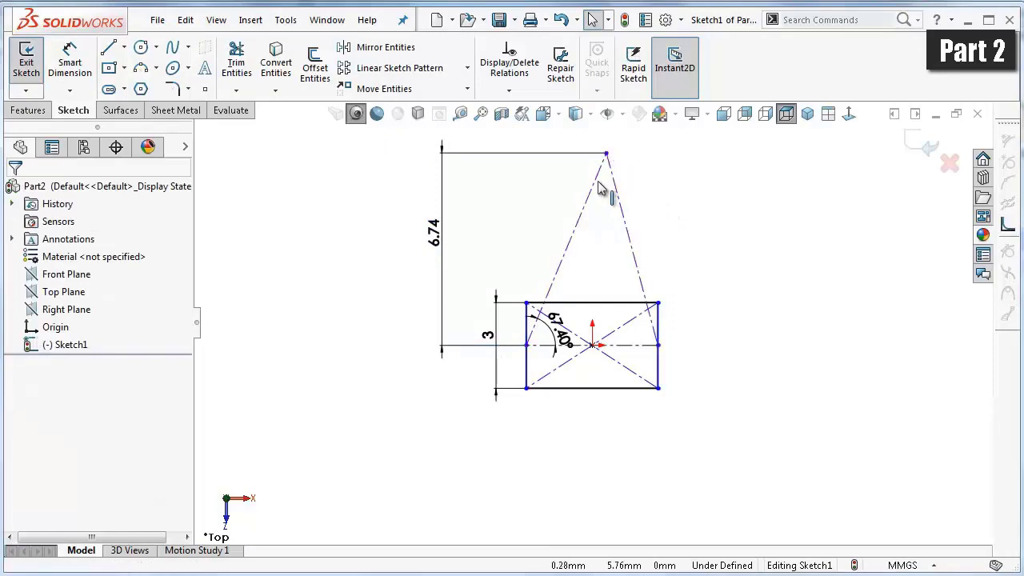
- Make the two slanted centrelines equal in length
{"action": "left_click", "coordinate": [596, 183]}
{"action": "left_click", "coordinate": [613, 188], "text": "ctrl"}
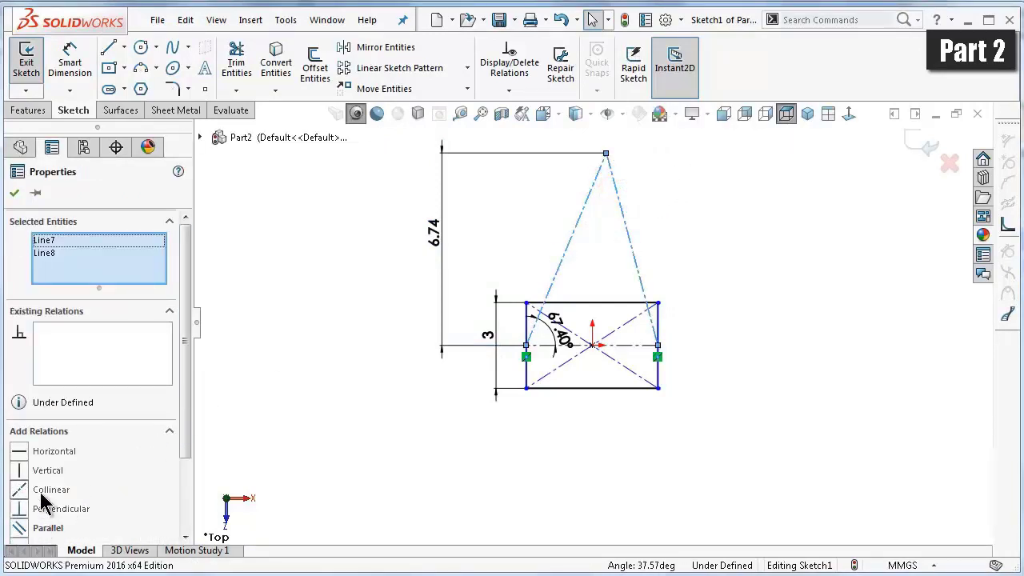
{"action": "left_click_drag", "start_coordinate": [184, 421], "coordinate": [185, 477]}
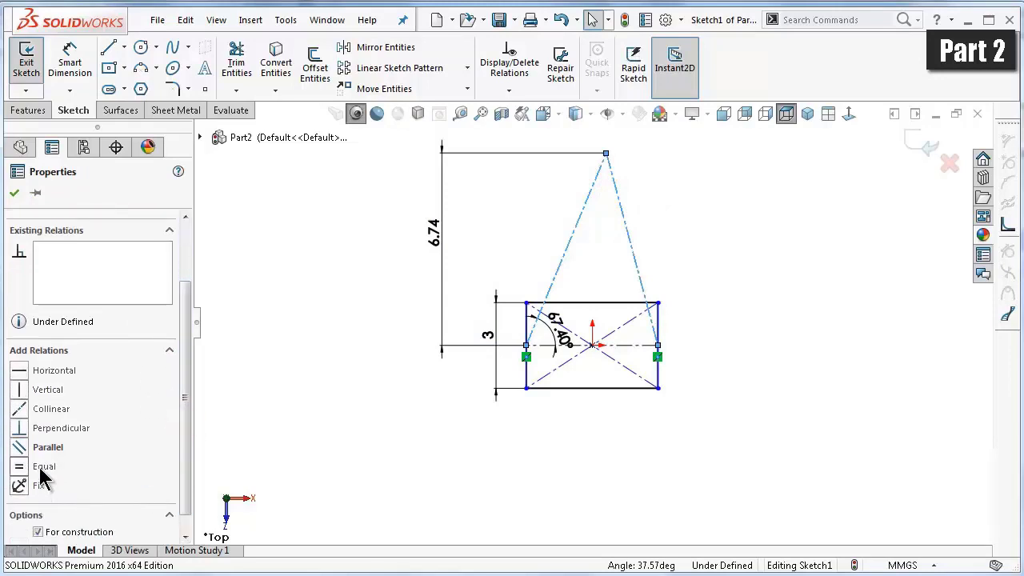
{"action": "left_click", "coordinate": [42, 470]}
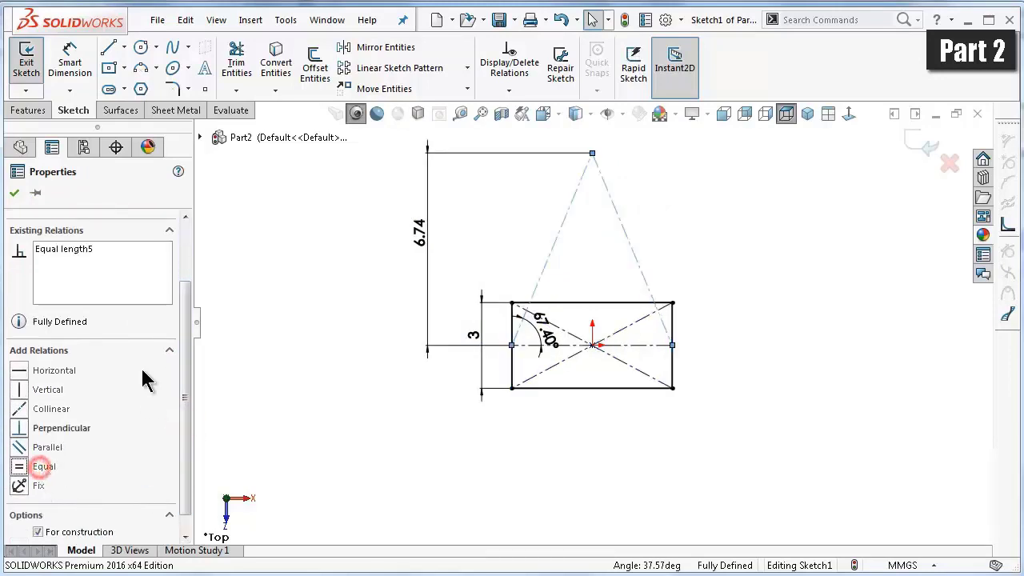
{"action": "left_click", "coordinate": [15, 195]}
{"action": "left_click", "coordinate": [258, 248]}
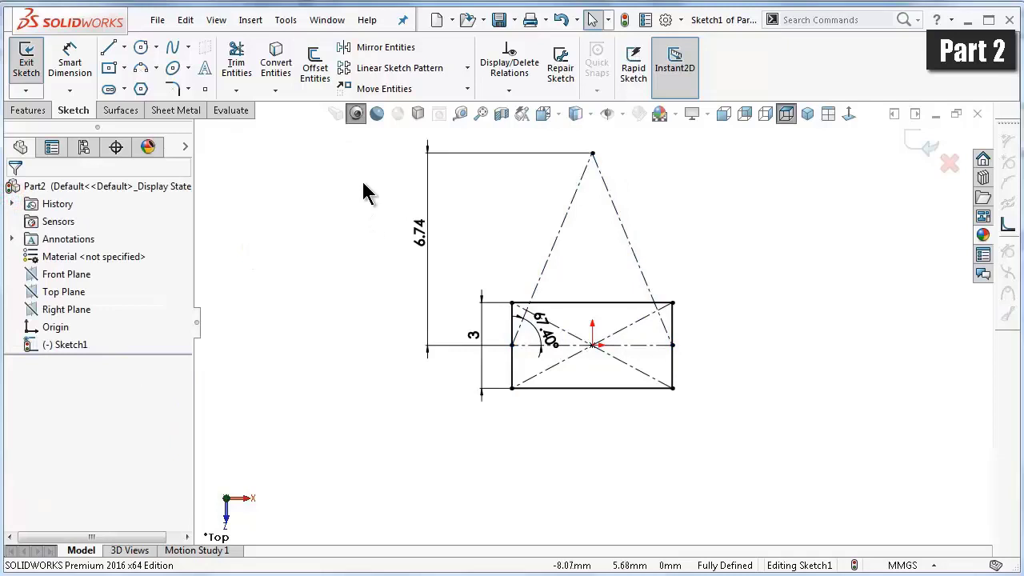
- Mirror Line7 and Line8 about the horizontal centreline to form a matching point below
{"action": "left_click", "coordinate": [359, 46]}
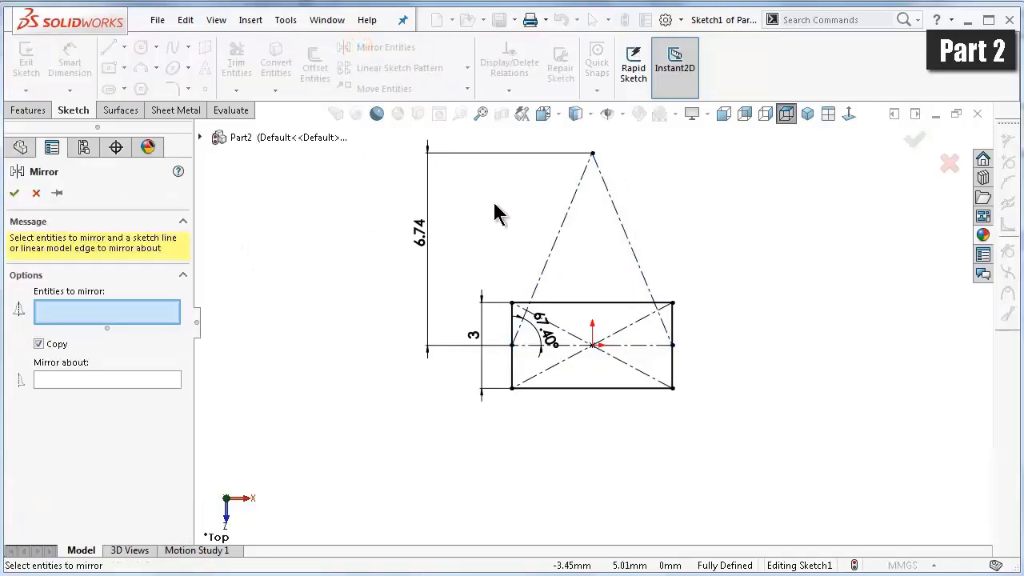
{"action": "left_click", "coordinate": [568, 210]}
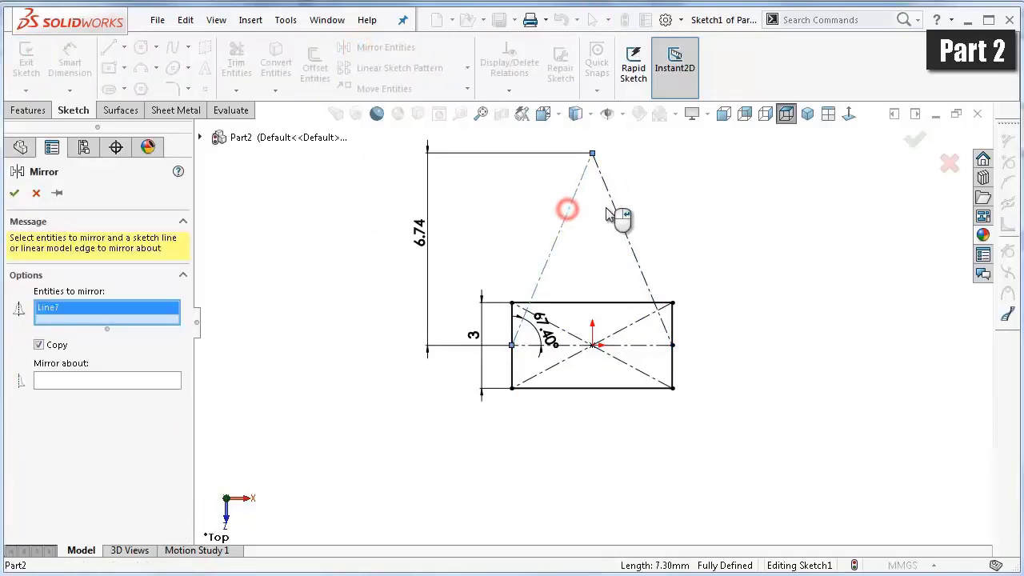
{"action": "left_click", "coordinate": [612, 210]}
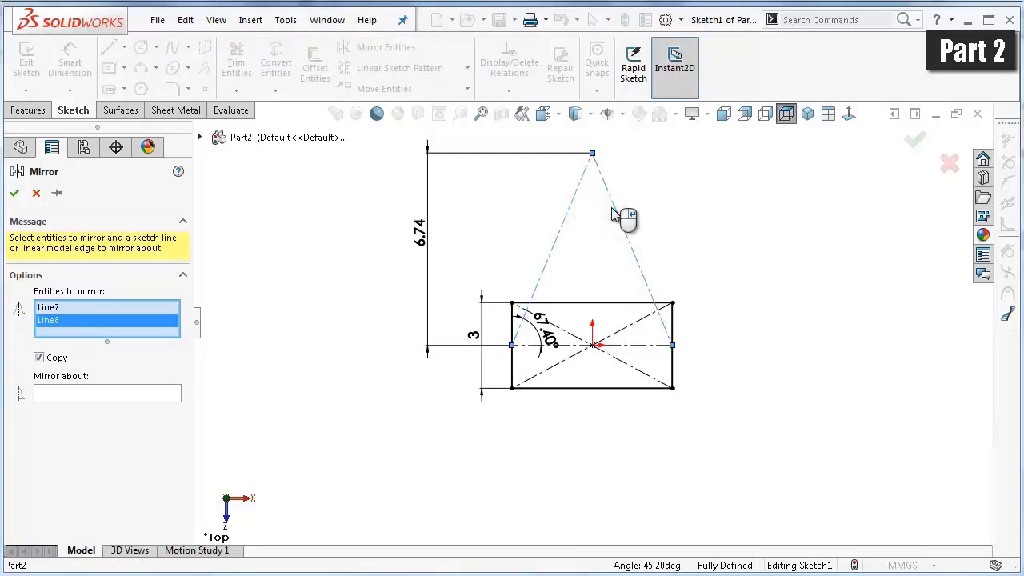
{"action": "left_click", "coordinate": [655, 346]}
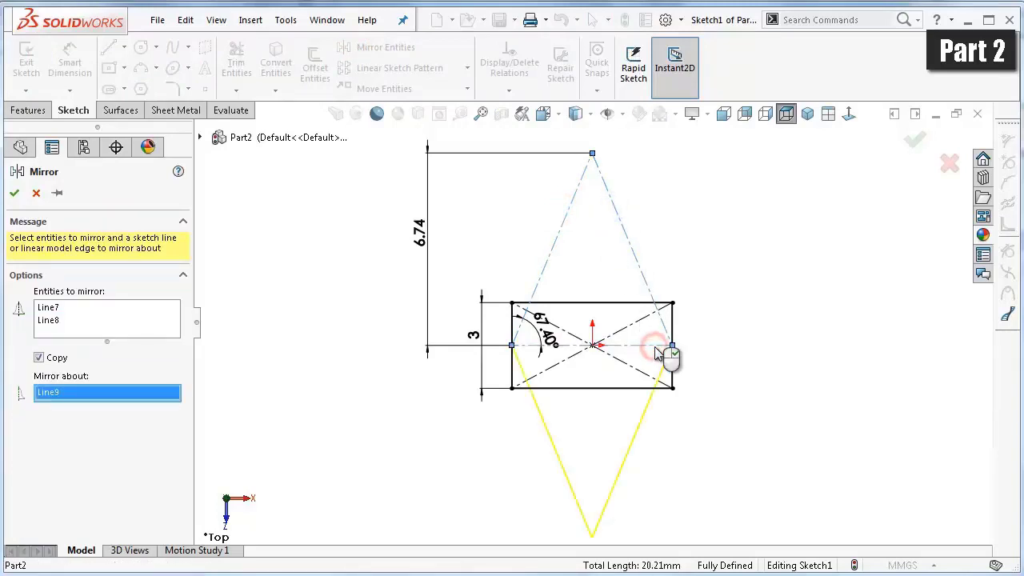
{"action": "left_click", "coordinate": [654, 346]}
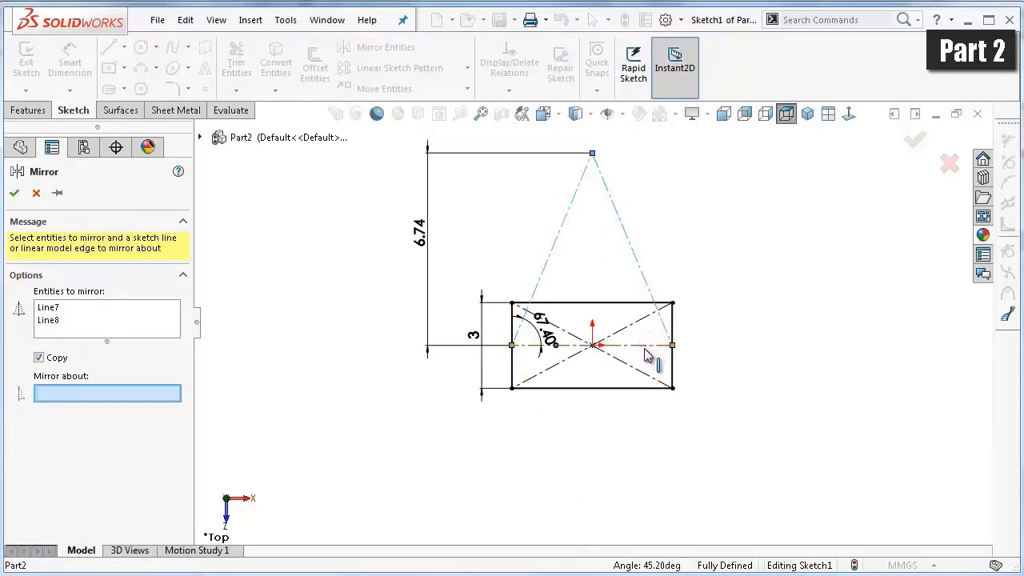
{"action": "left_click", "coordinate": [645, 350]}
{"action": "right_click", "coordinate": [645, 350]}
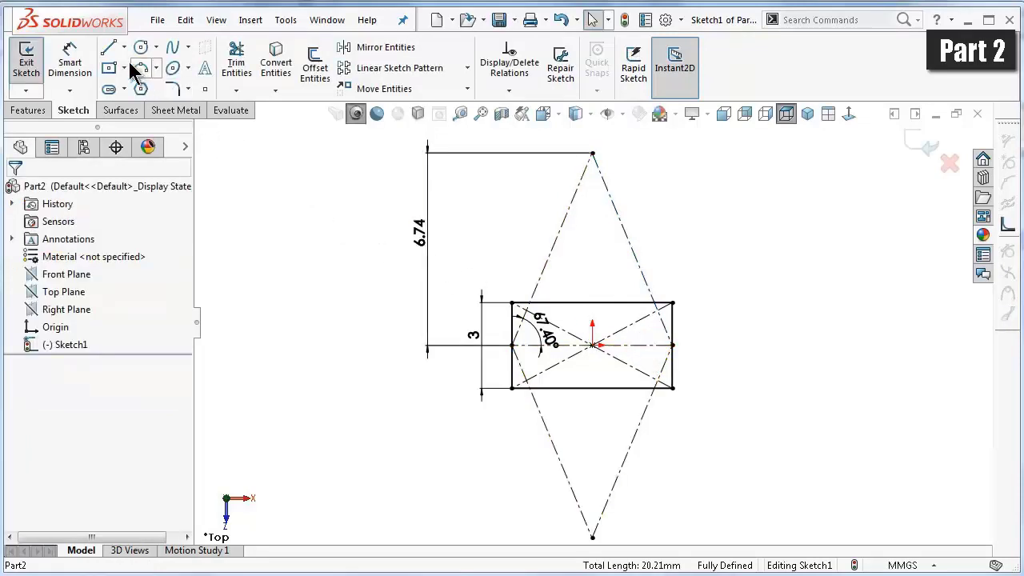
- Draw solid lines from the rectangle's four corners to the top and bottom vertices
{"action": "left_click", "coordinate": [109, 49]}
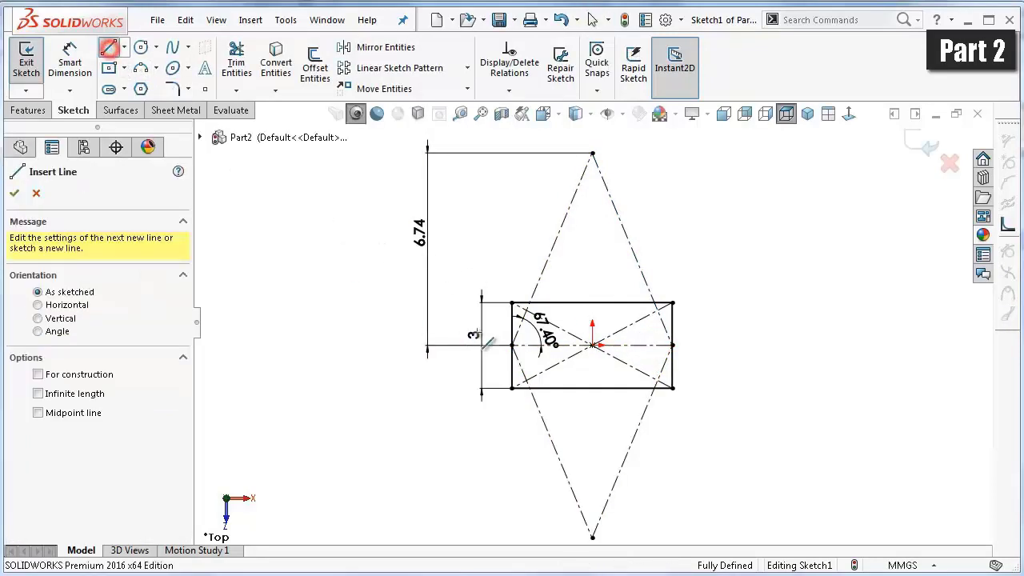
{"action": "left_click", "coordinate": [512, 304]}
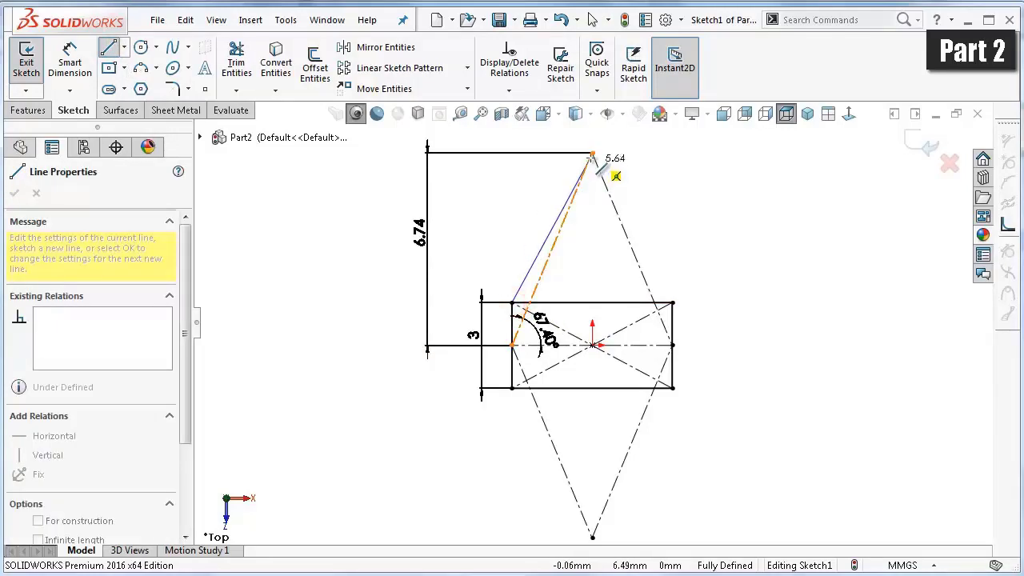
{"action": "left_click", "coordinate": [592, 154]}
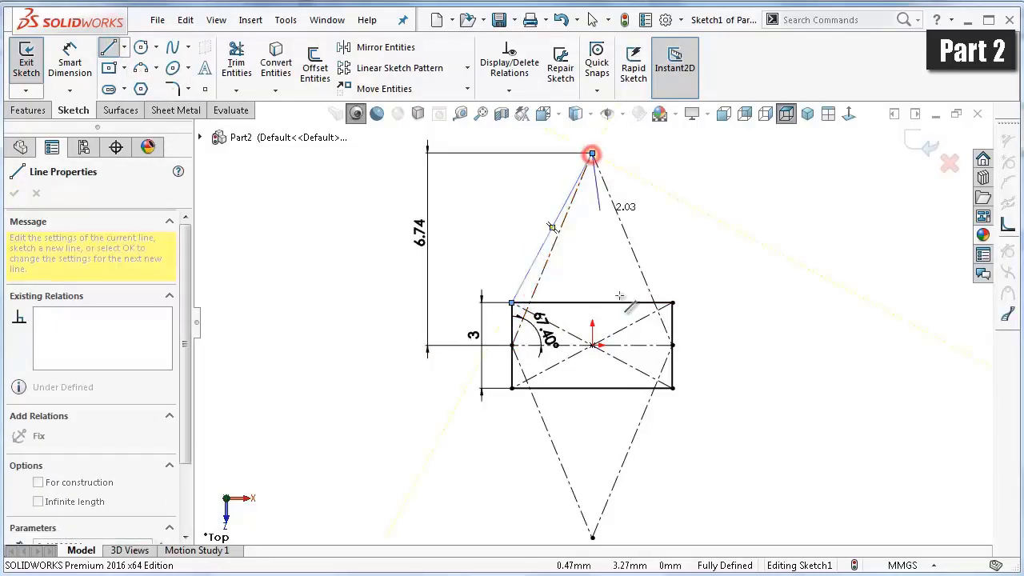
{"action": "left_click", "coordinate": [672, 303]}
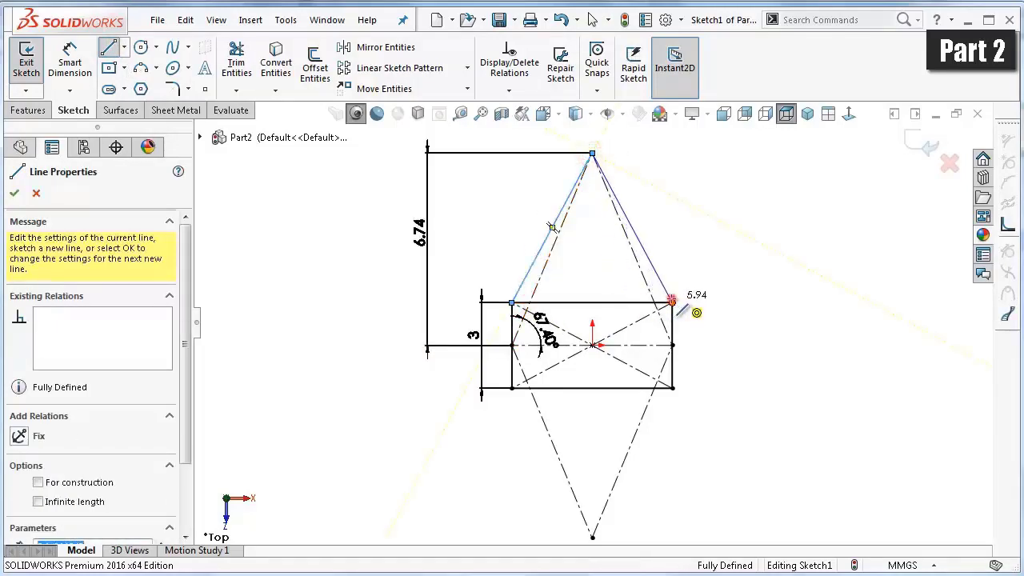
{"action": "left_click", "coordinate": [672, 389]}
{"action": "key", "text": "z"}
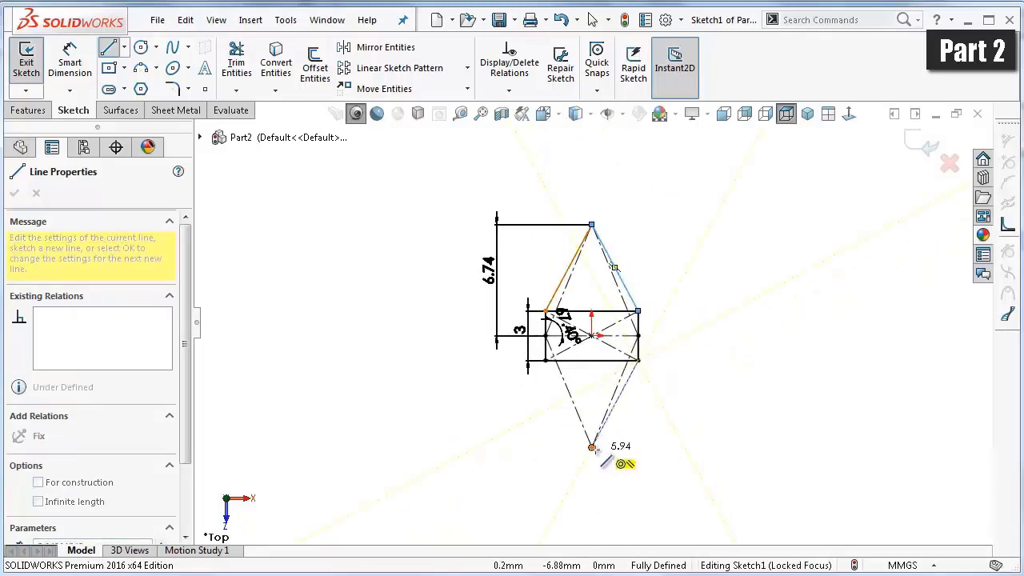
{"action": "left_click", "coordinate": [592, 447]}
{"action": "left_click", "coordinate": [544, 360]}
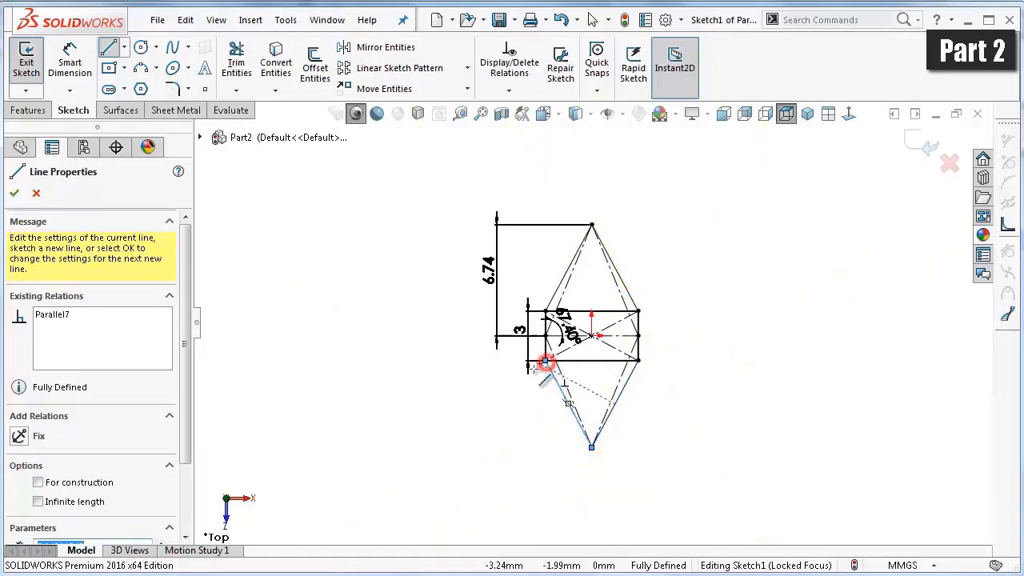
{"action": "scroll", "coordinate": [512, 328], "scroll_direction": "down", "scroll_amount": 3}
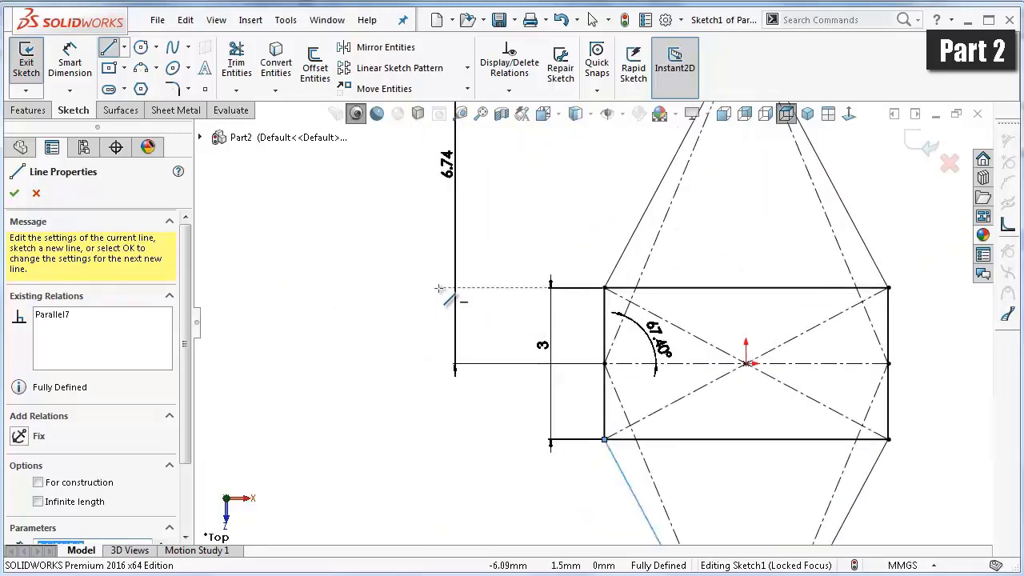
{"action": "left_click", "coordinate": [172, 88]}
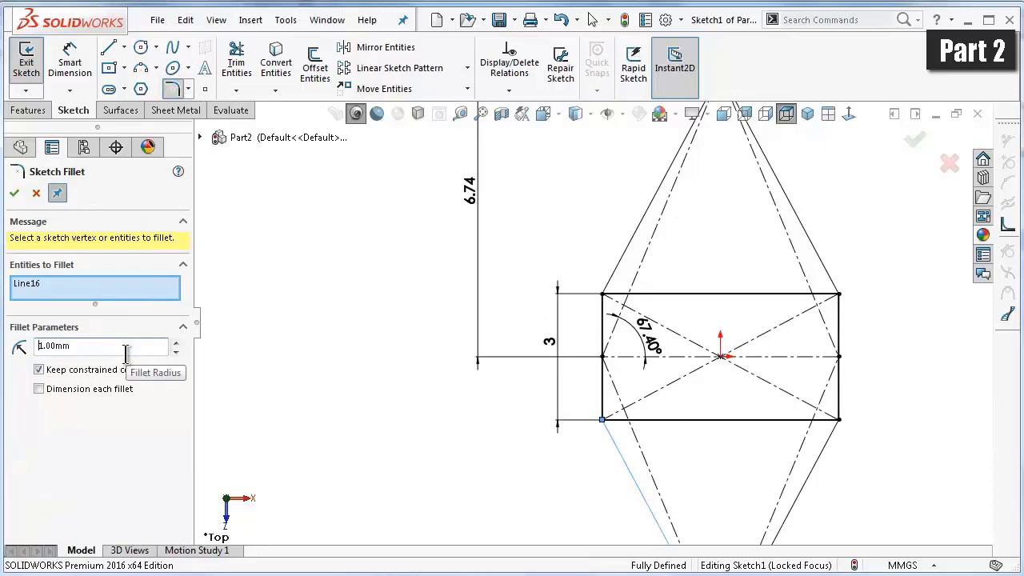
- Round the bottom and top points with 1 mm sketch fillets
{"action": "key", "text": "f"}
{"action": "right_click", "coordinate": [90, 288]}
{"action": "left_click", "coordinate": [116, 302]}
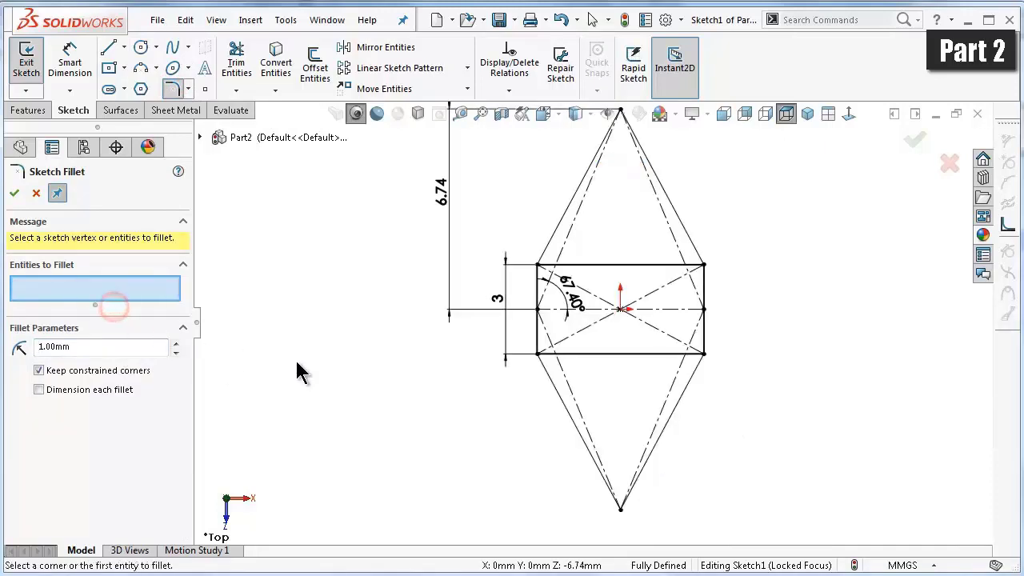
{"action": "left_click", "coordinate": [579, 436]}
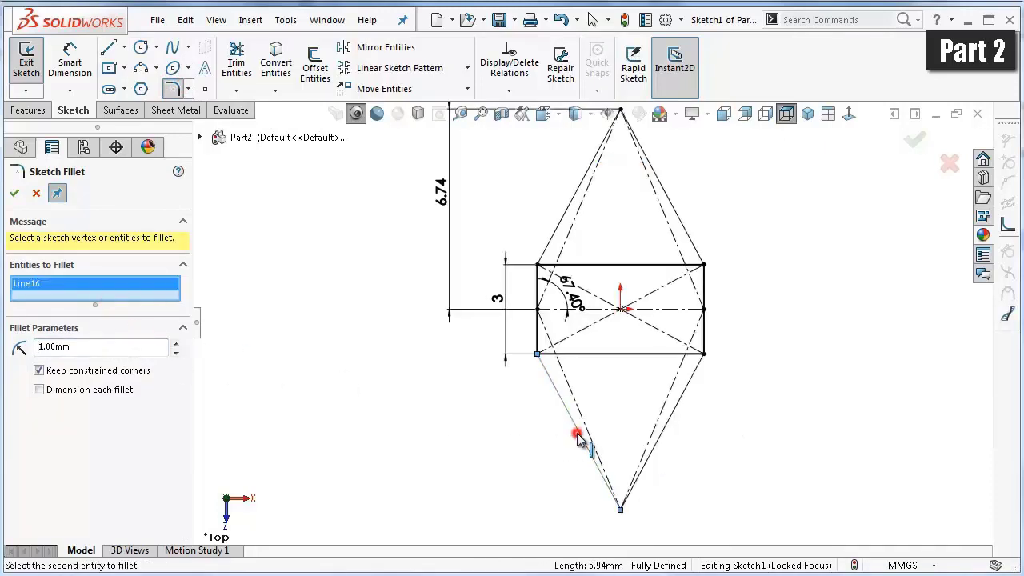
{"action": "left_click", "coordinate": [663, 441]}
{"action": "key", "text": "f"}
{"action": "scroll", "coordinate": [614, 252], "scroll_direction": "down", "scroll_amount": 2}
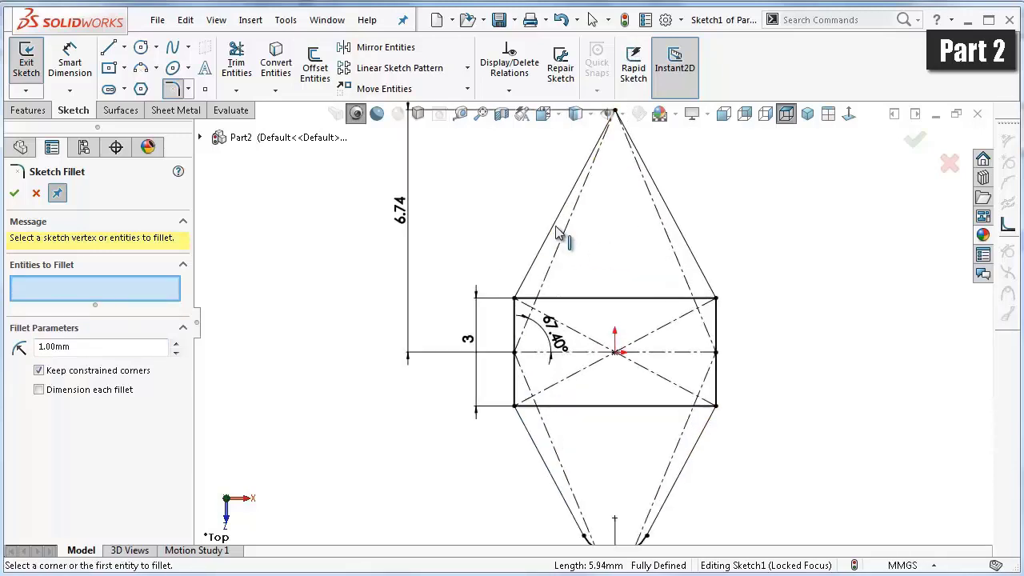
{"action": "left_click", "coordinate": [552, 226]}
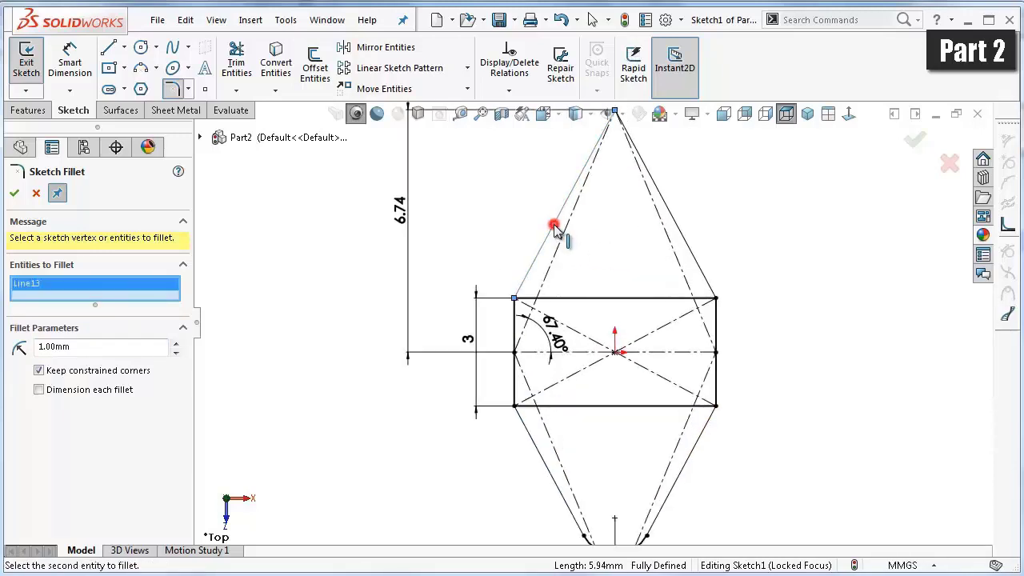
{"action": "left_click", "coordinate": [681, 230]}
{"action": "key", "text": "f"}
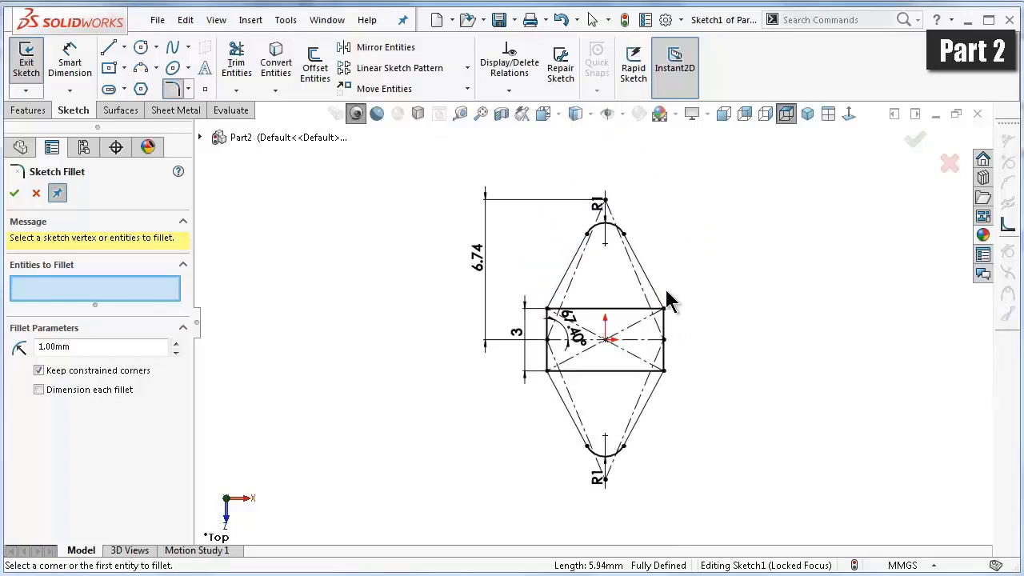
{"action": "left_click", "coordinate": [16, 192]}
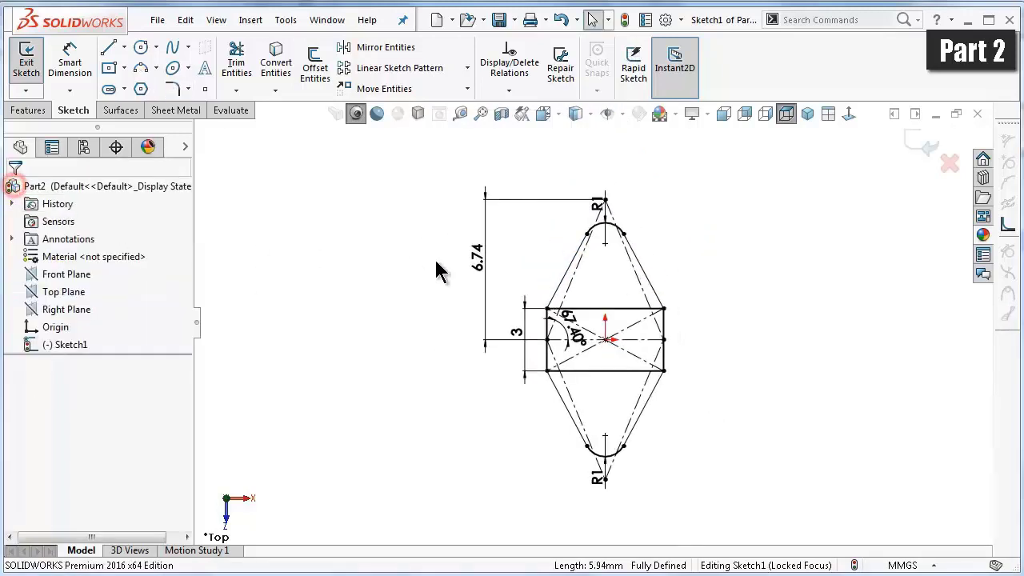
- Convert the rectangle's top and bottom lines to construction geometry
{"action": "left_click", "coordinate": [631, 308]}
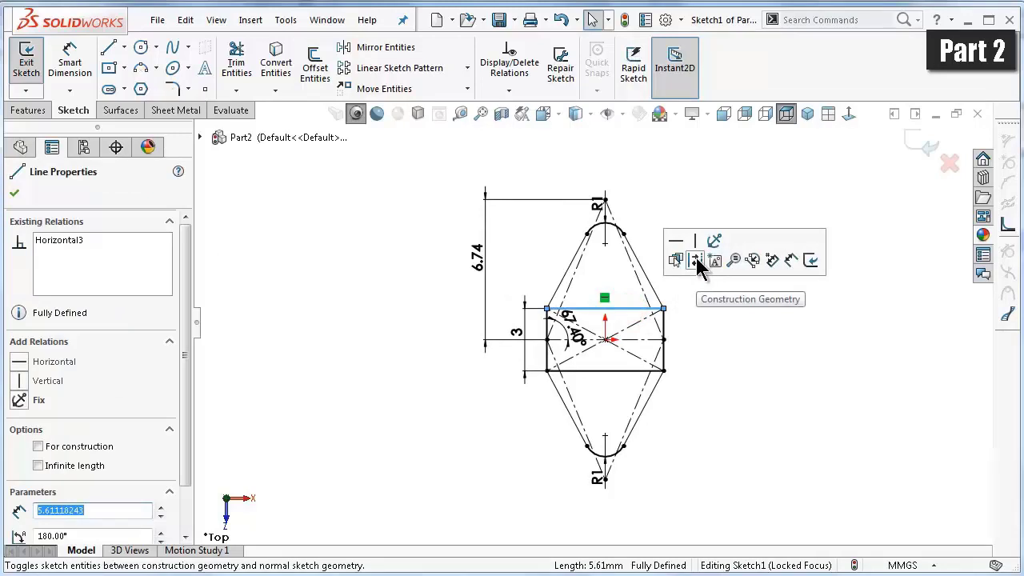
{"action": "left_click", "coordinate": [697, 260]}
{"action": "left_click", "coordinate": [644, 385]}
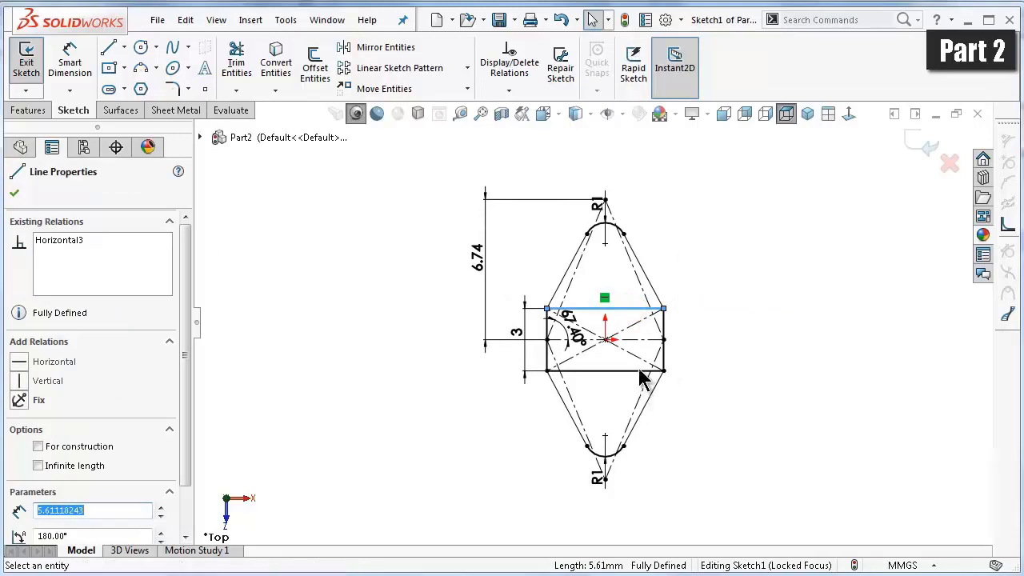
{"action": "left_click", "coordinate": [640, 370]}
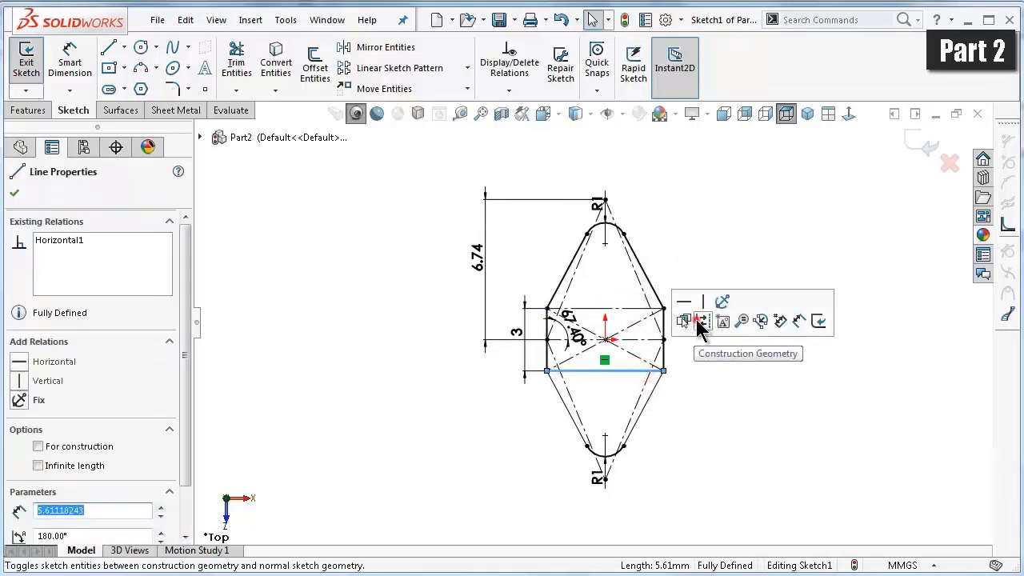
{"action": "left_click", "coordinate": [697, 320]}
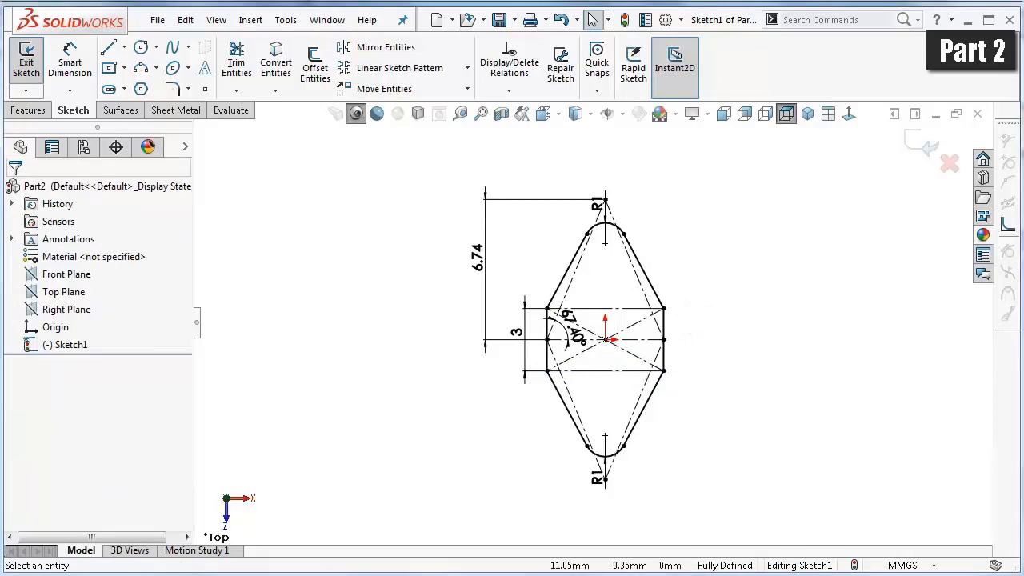
{"action": "middle_click_drag", "start_coordinate": [739, 303], "coordinate": [709, 343]}
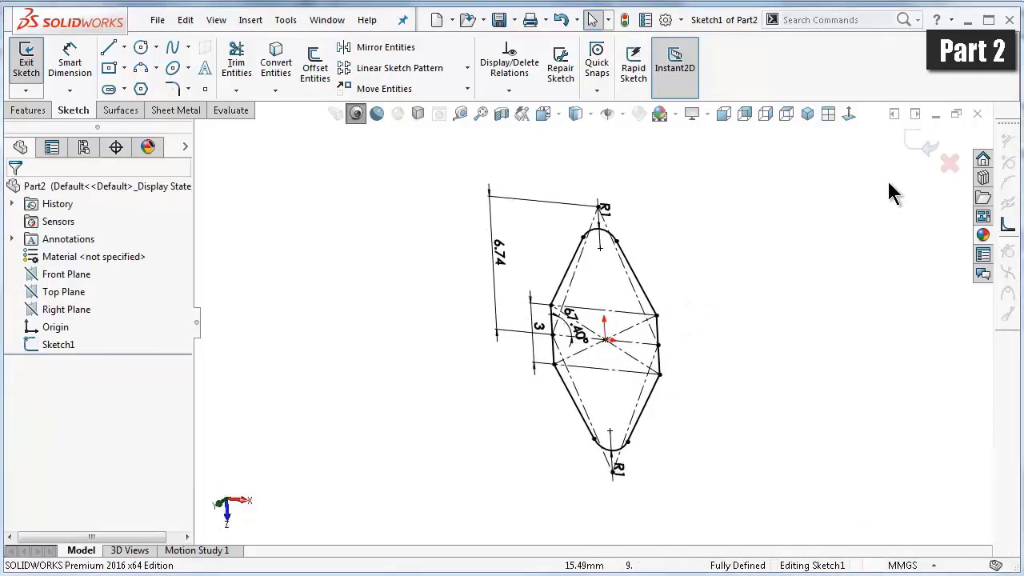
- Exit Sketch1 and show the model in isometric view
{"action": "left_click", "coordinate": [912, 144]}
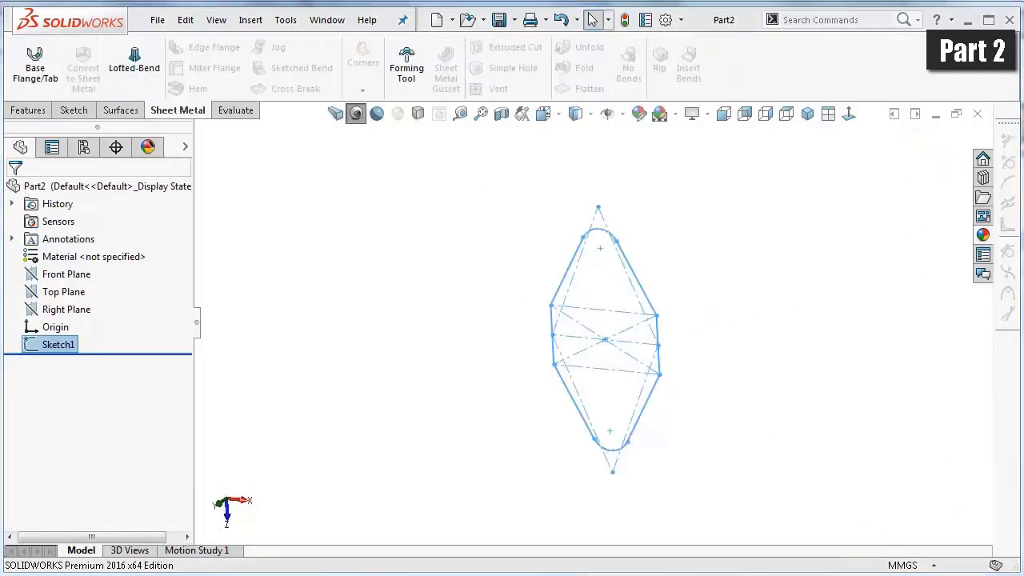
{"action": "left_click", "coordinate": [742, 264]}
{"action": "key", "text": "ctrl+7"}
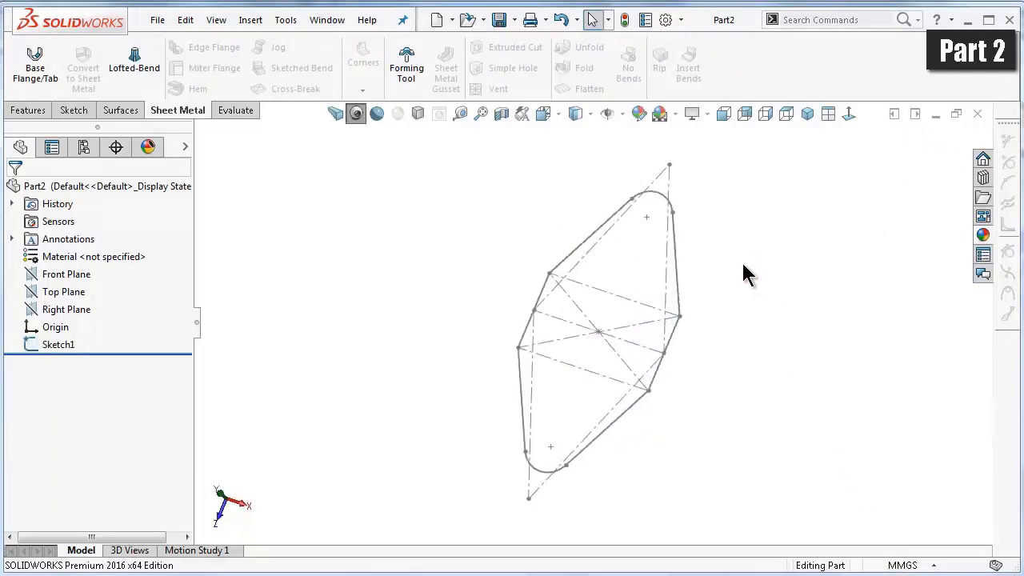
{"action": "key", "text": "z"}
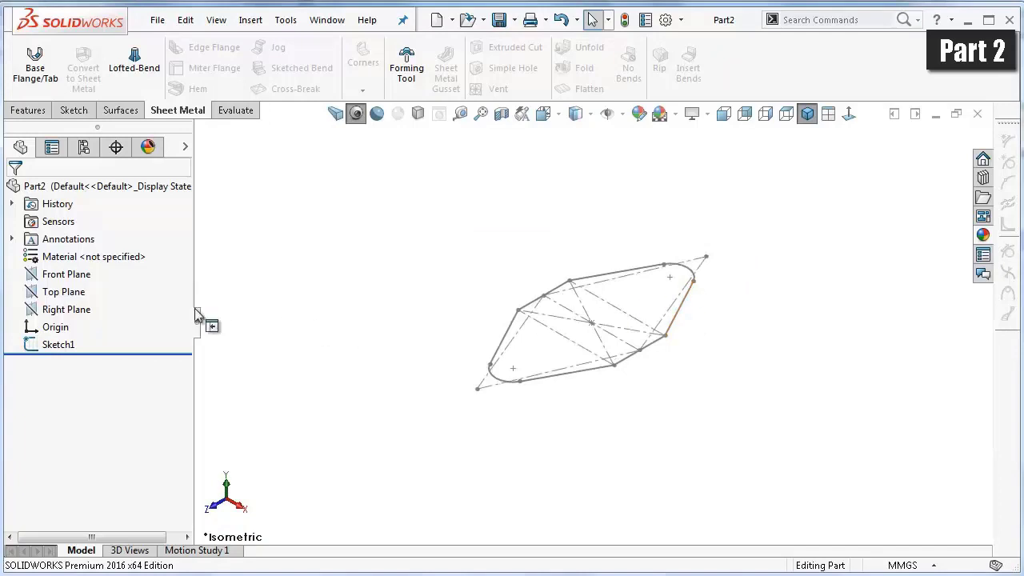
- Start a new sketch on the Front Plane and view it Normal To
{"action": "left_click", "coordinate": [83, 276]}
{"action": "left_click", "coordinate": [94, 256]}
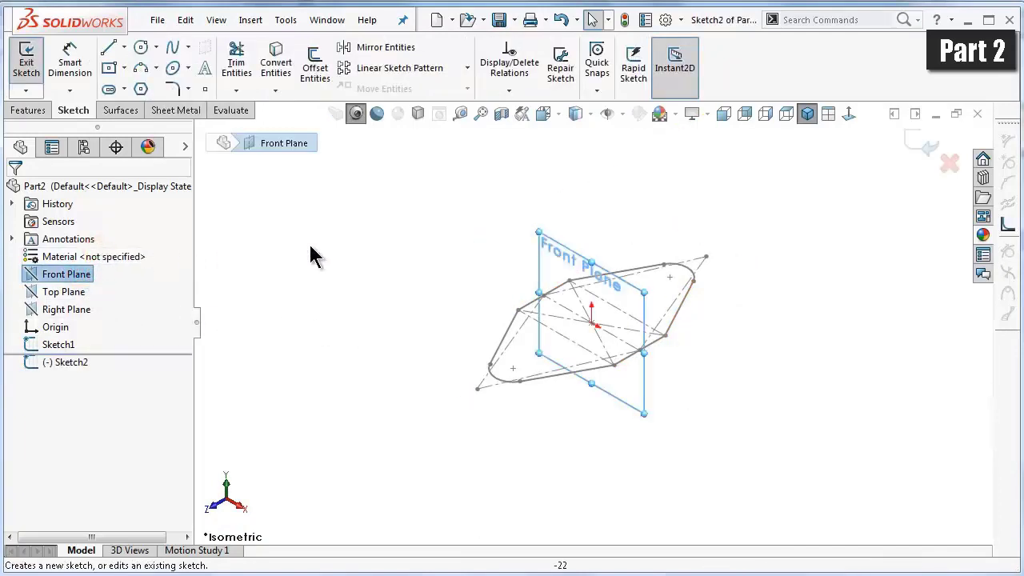
{"action": "left_click", "coordinate": [850, 116]}
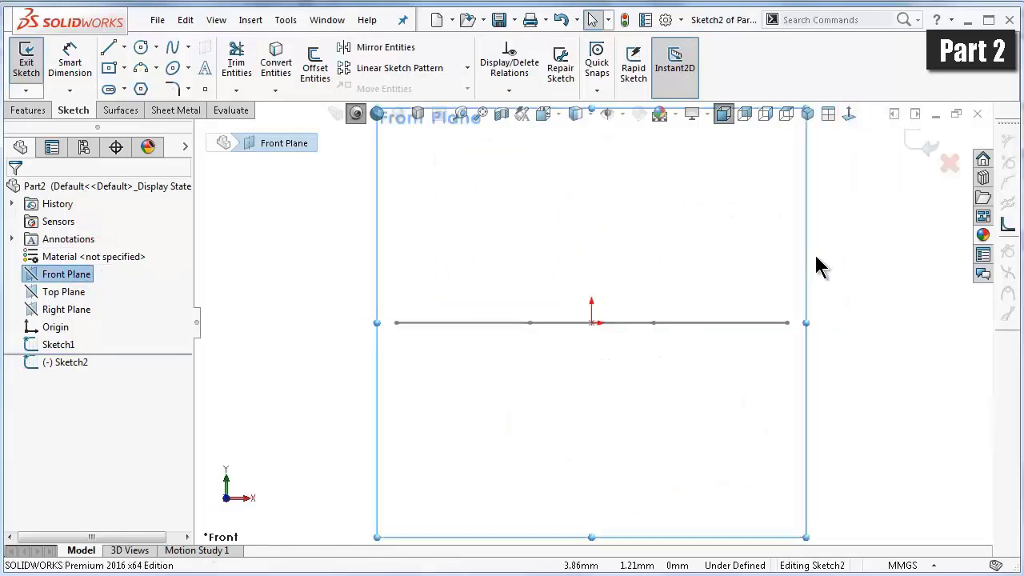
{"action": "scroll", "coordinate": [768, 292], "scroll_direction": "down", "scroll_amount": 2}
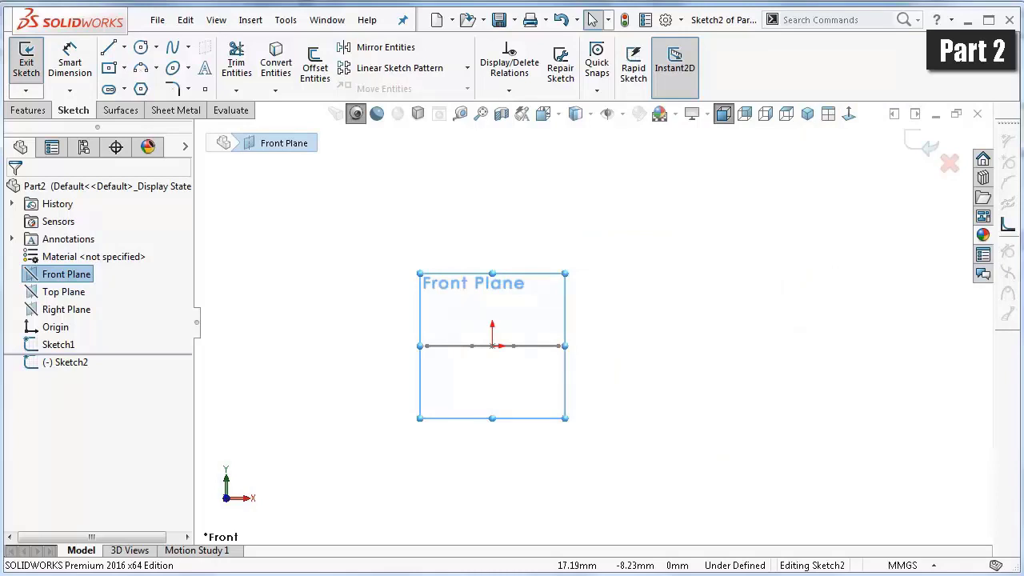
- Draw a slanted line upward from the origin
{"action": "left_click", "coordinate": [109, 49]}
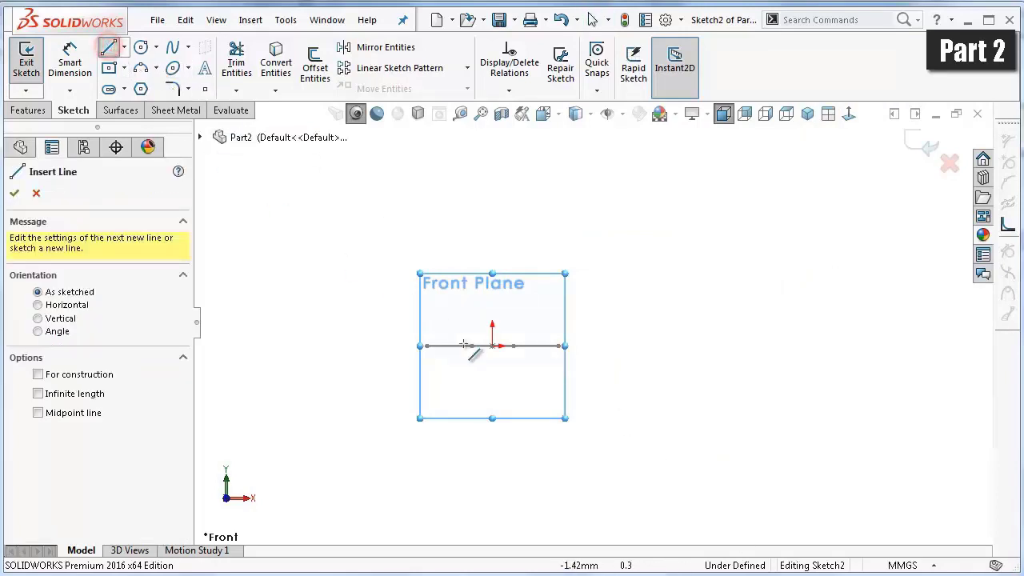
{"action": "left_click", "coordinate": [492, 346]}
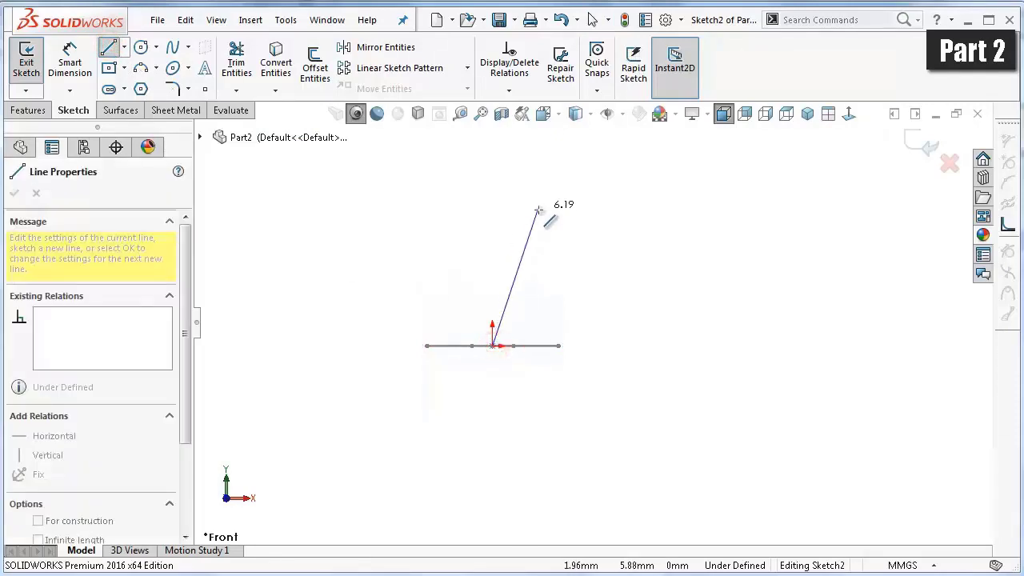
{"action": "scroll", "coordinate": [624, 290], "scroll_direction": "down", "scroll_amount": 2}
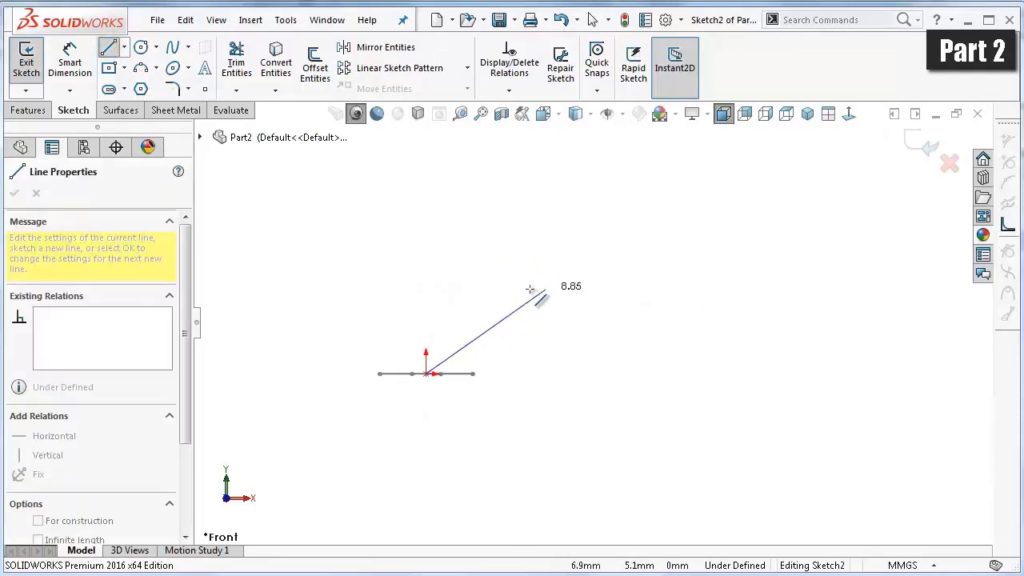
{"action": "left_click", "coordinate": [465, 259]}
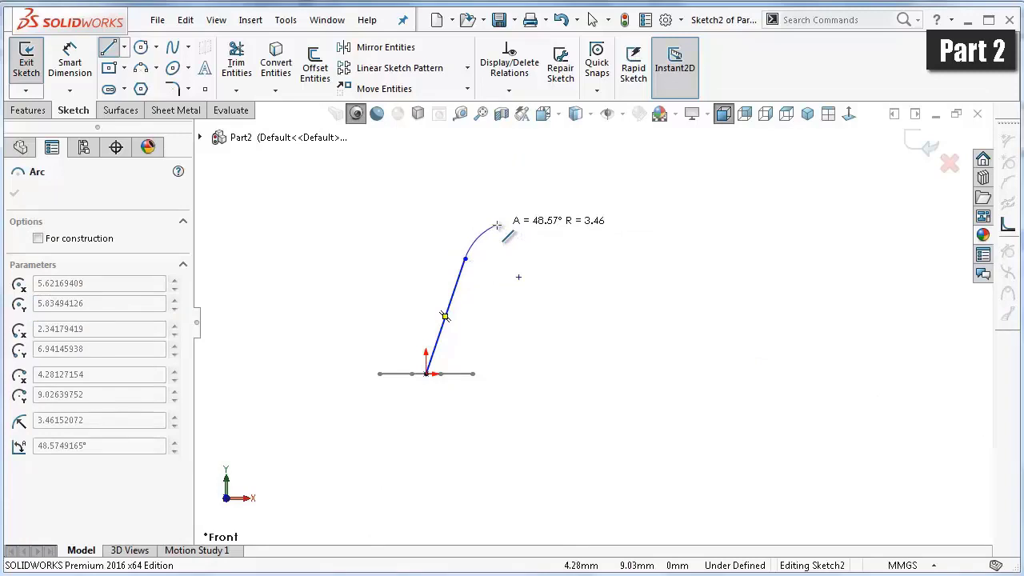
- Continue with a small tangent arc and a long sweeping tangent arc, then end the chain
{"action": "left_click", "coordinate": [497, 225]}
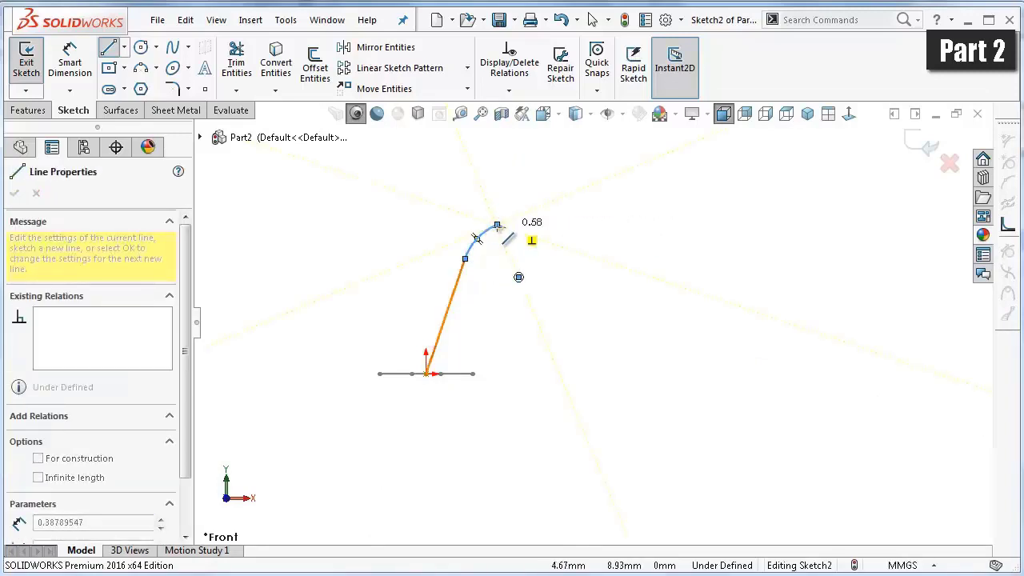
{"action": "key", "text": "z"}
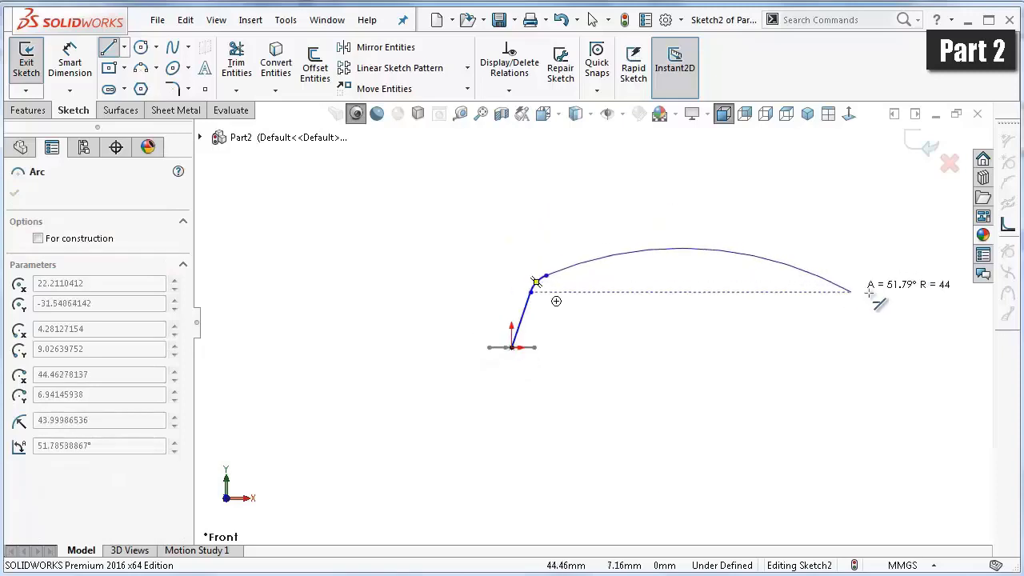
{"action": "key", "text": "z"}
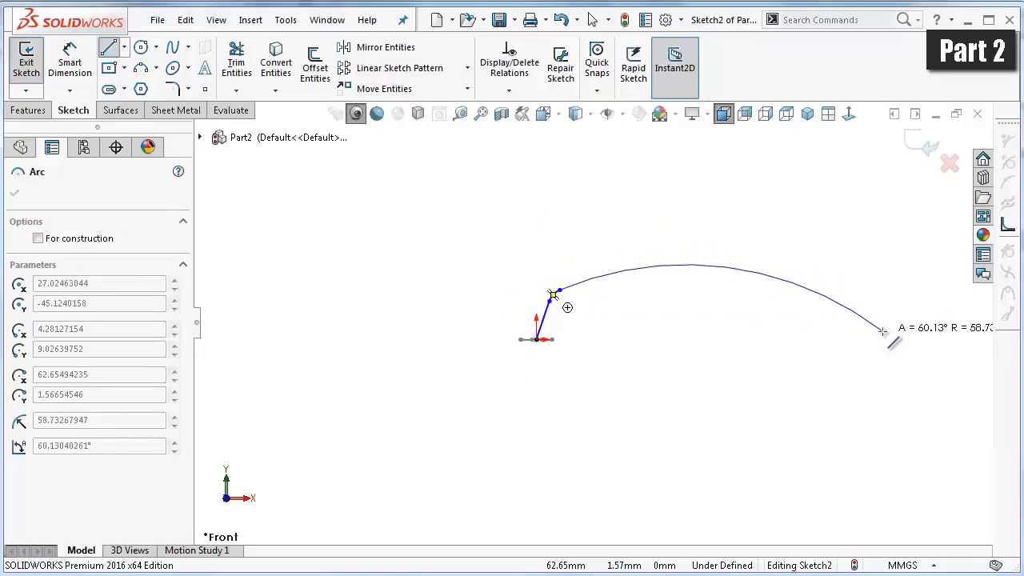
{"action": "left_click", "coordinate": [883, 331]}
{"action": "right_click", "coordinate": [887, 351]}
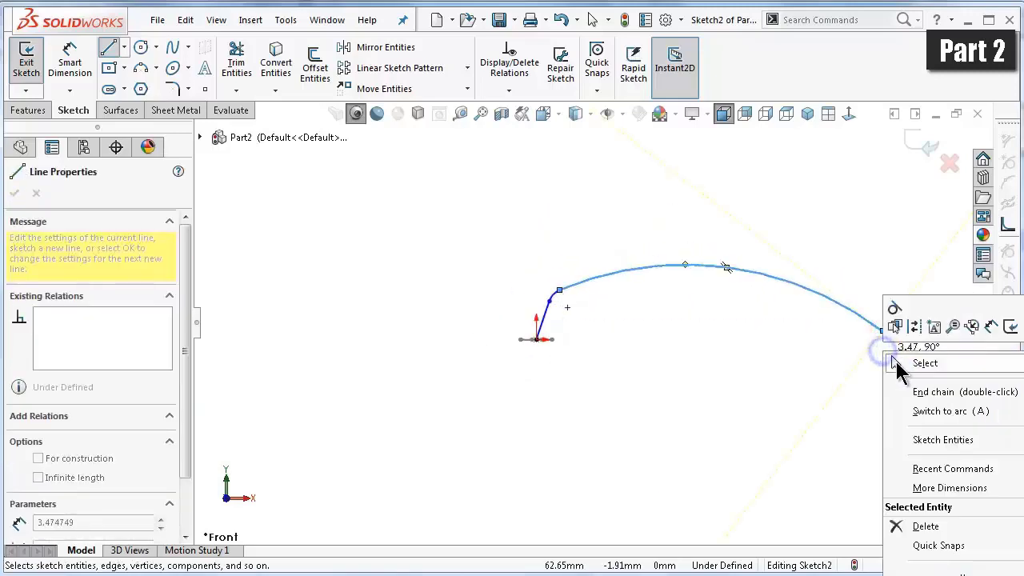
{"action": "left_click", "coordinate": [895, 364]}
{"action": "scroll", "coordinate": [620, 316], "scroll_direction": "down", "scroll_amount": 3}
{"action": "scroll", "coordinate": [620, 312], "scroll_direction": "down", "scroll_amount": 2}
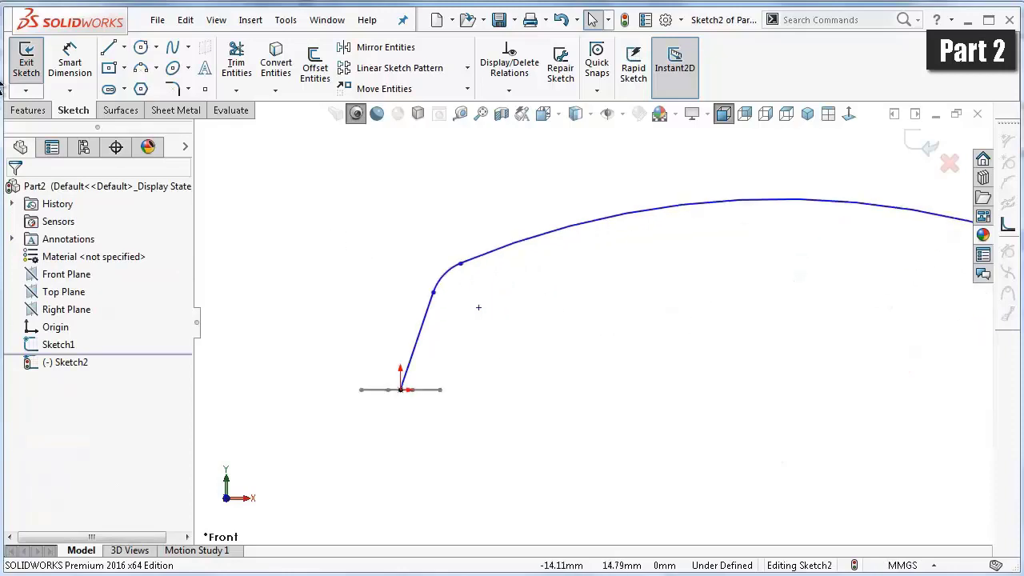
- Give the slanted line a 15 mm vertical height and the small arc R10
{"action": "left_click", "coordinate": [69, 60]}
{"action": "left_click", "coordinate": [426, 313]}
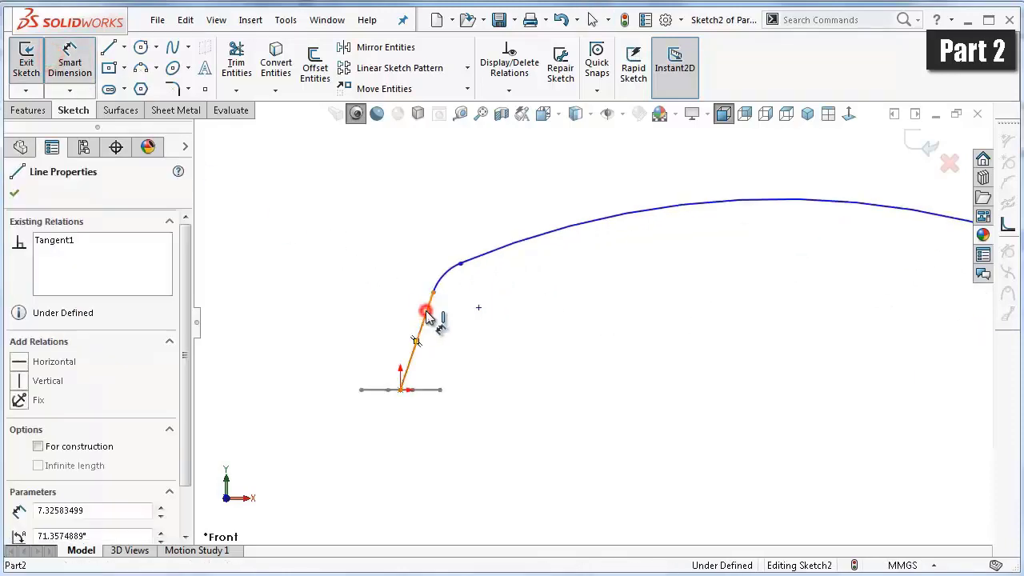
{"action": "left_click", "coordinate": [339, 350]}
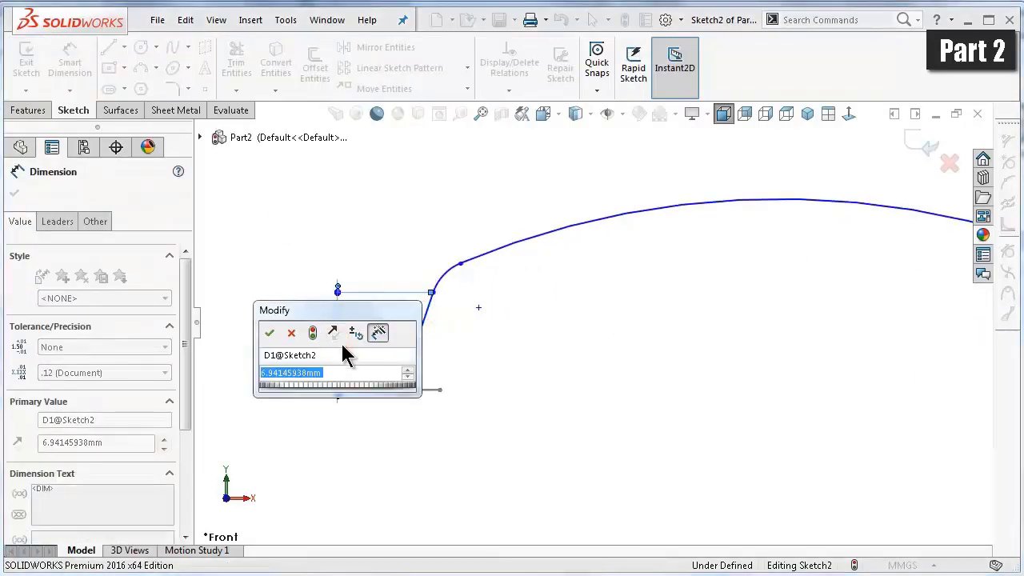
{"action": "type", "text": "15"}
{"action": "key", "text": "Return"}
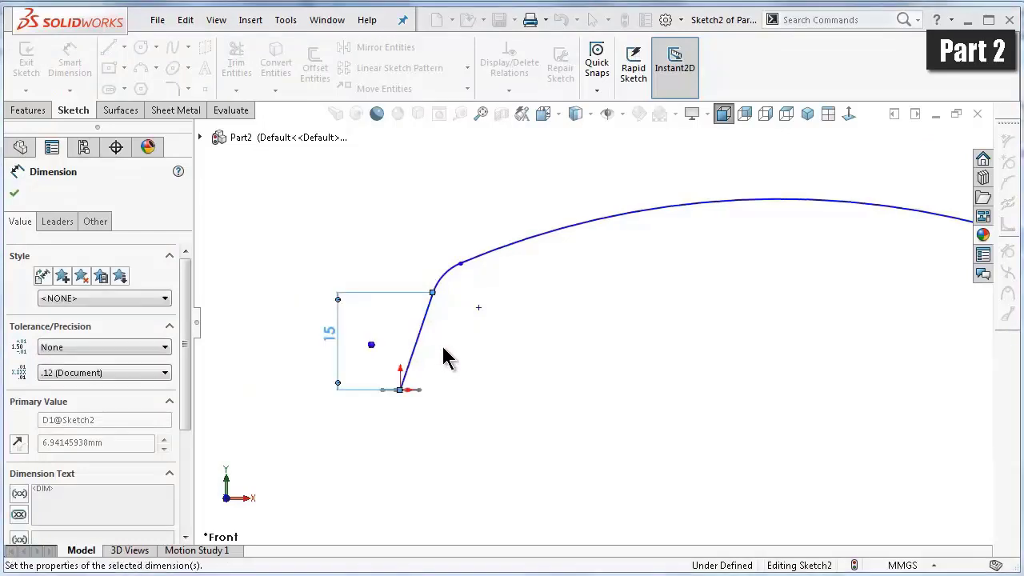
{"action": "left_click", "coordinate": [449, 276]}
{"action": "left_click", "coordinate": [458, 284]}
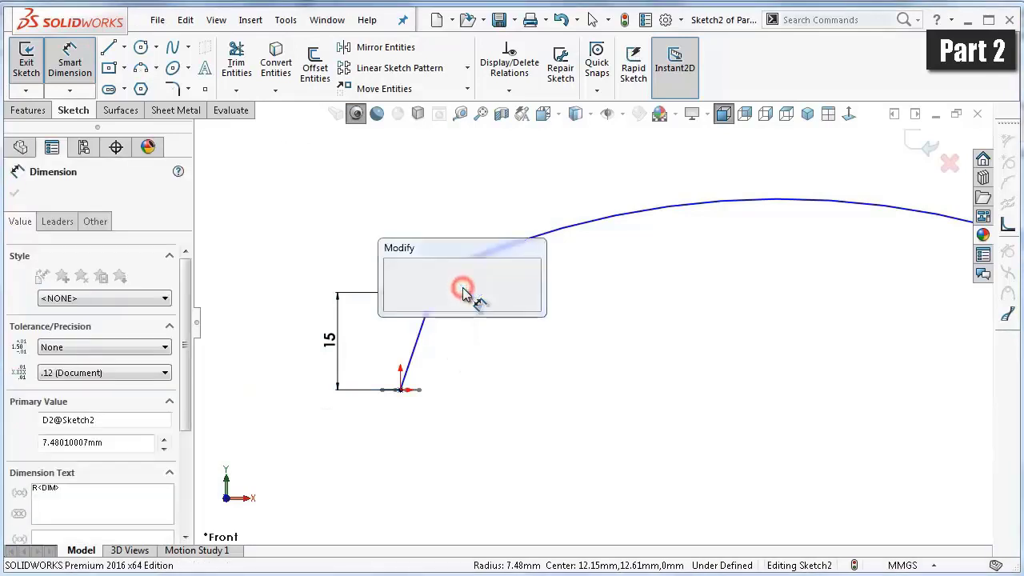
{"action": "type", "text": "10"}
{"action": "key", "text": "Return"}
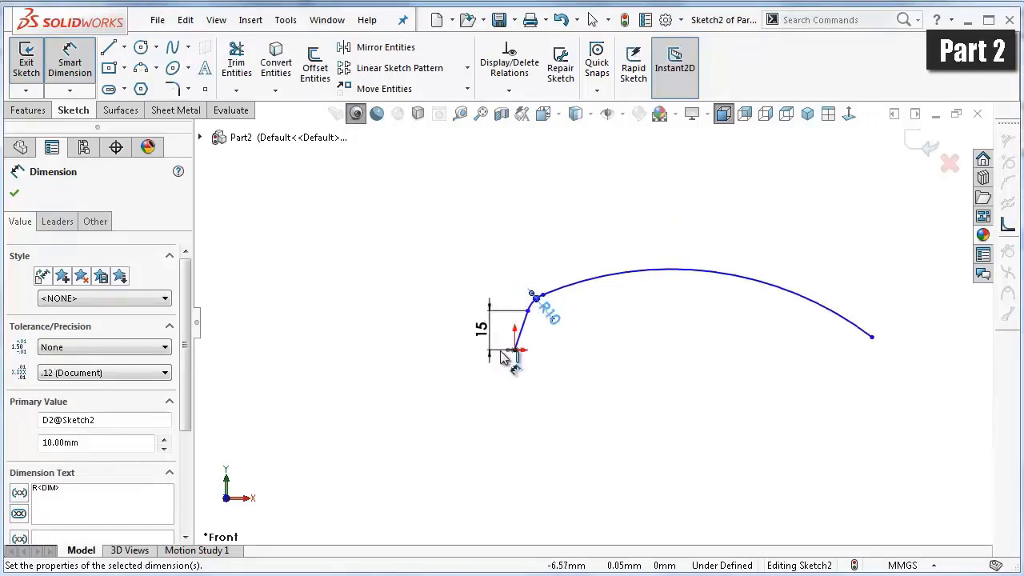
- Set the origin-to-arc-end horizontal span to 113 mm and the long arc radius to 1000 mm
{"action": "left_click", "coordinate": [516, 358]}
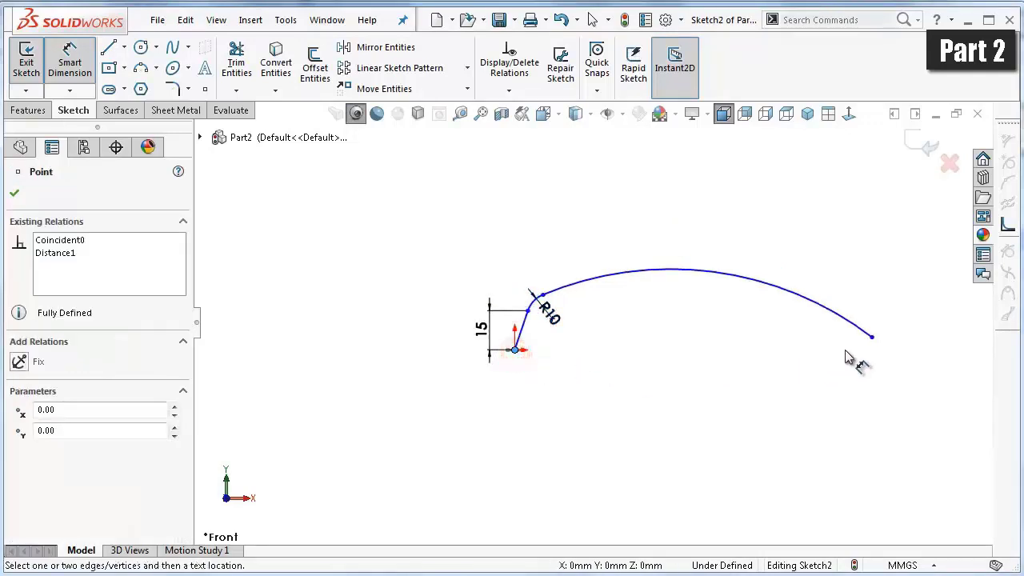
{"action": "left_click", "coordinate": [875, 340]}
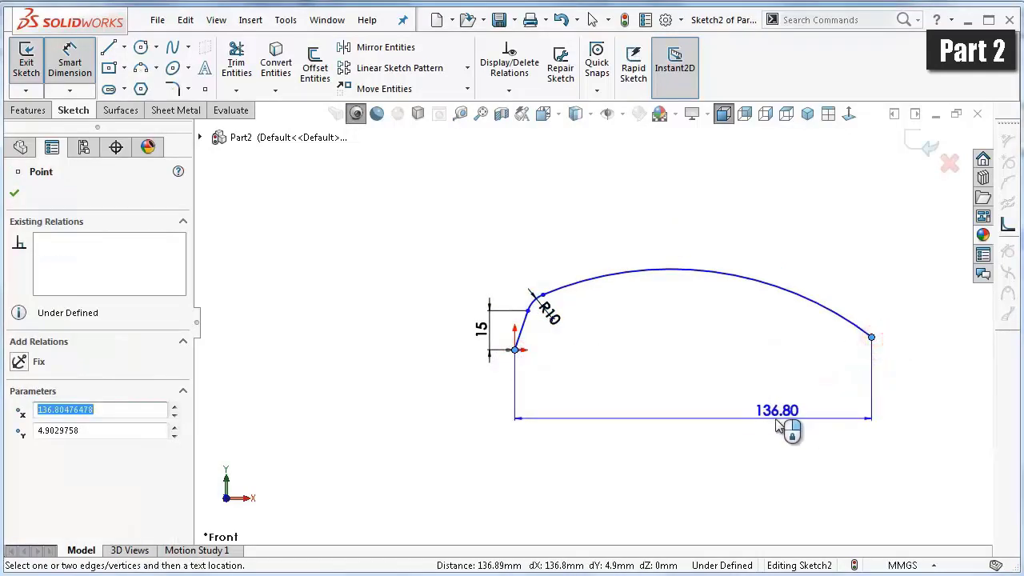
{"action": "left_click", "coordinate": [756, 424]}
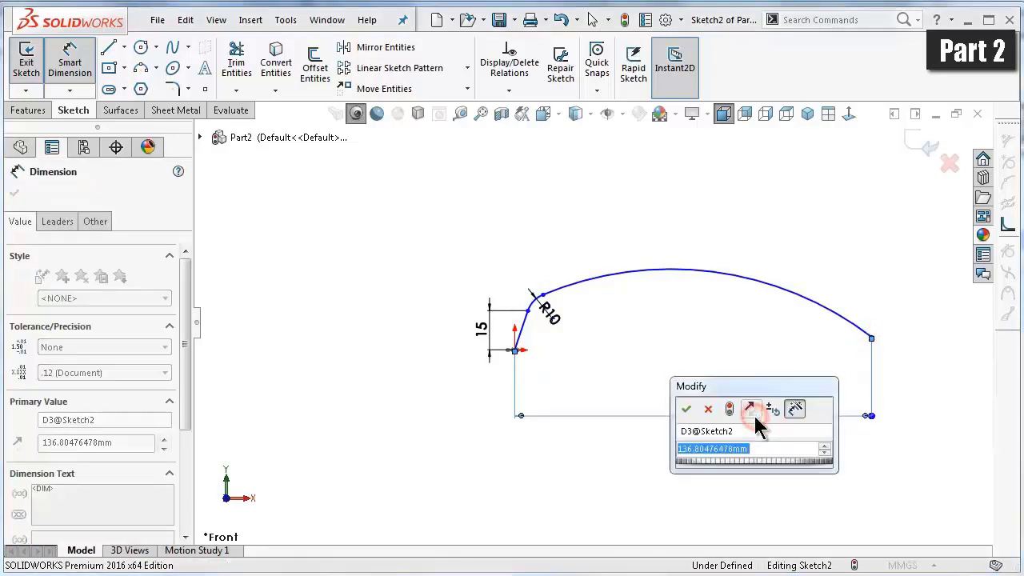
{"action": "type", "text": "11"}
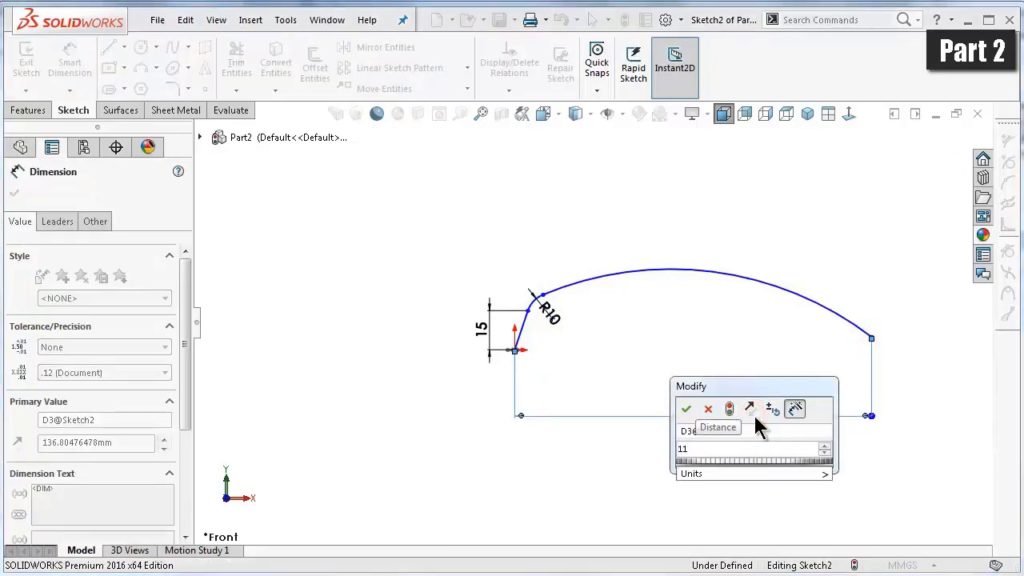
{"action": "type", "text": "3"}
{"action": "key", "text": "Return"}
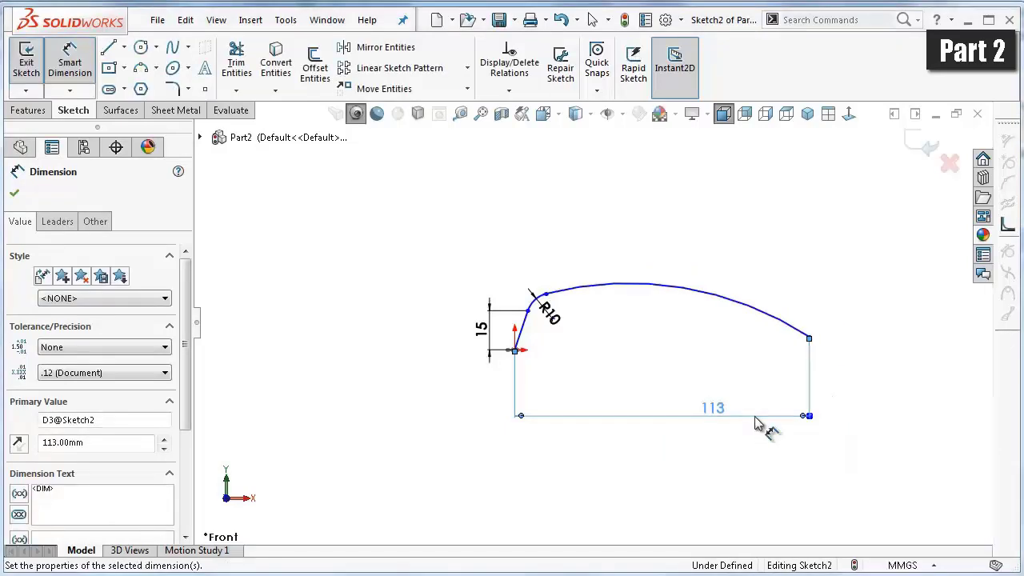
{"action": "left_click", "coordinate": [743, 305]}
{"action": "left_click", "coordinate": [708, 324]}
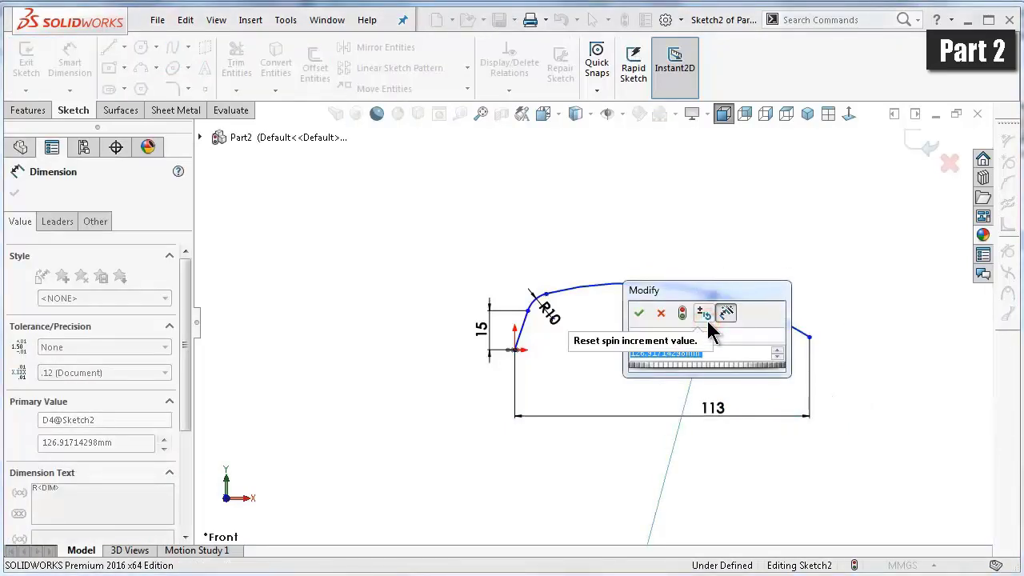
{"action": "type", "text": "1000.00mm"}
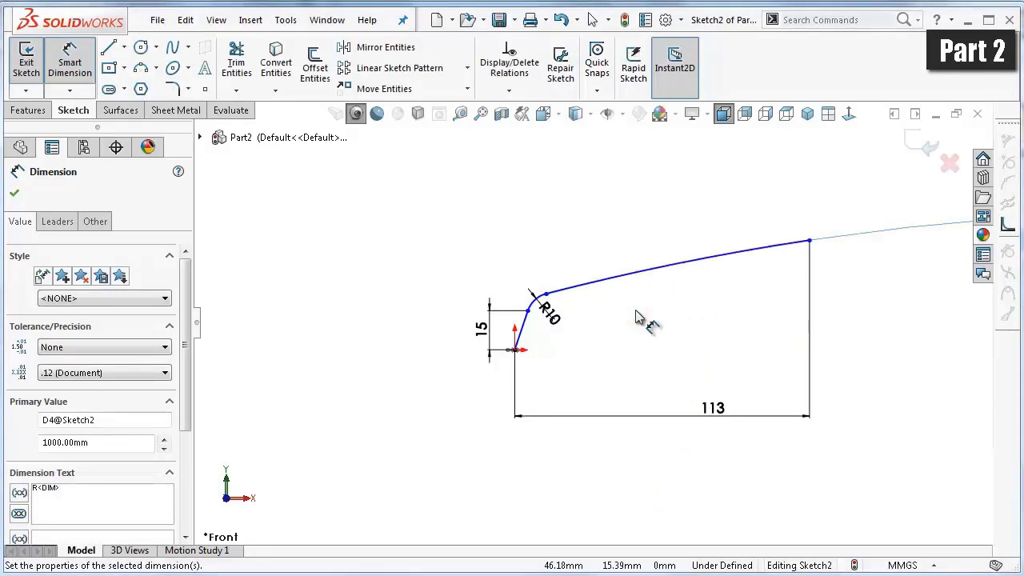
{"action": "left_click", "coordinate": [589, 220]}
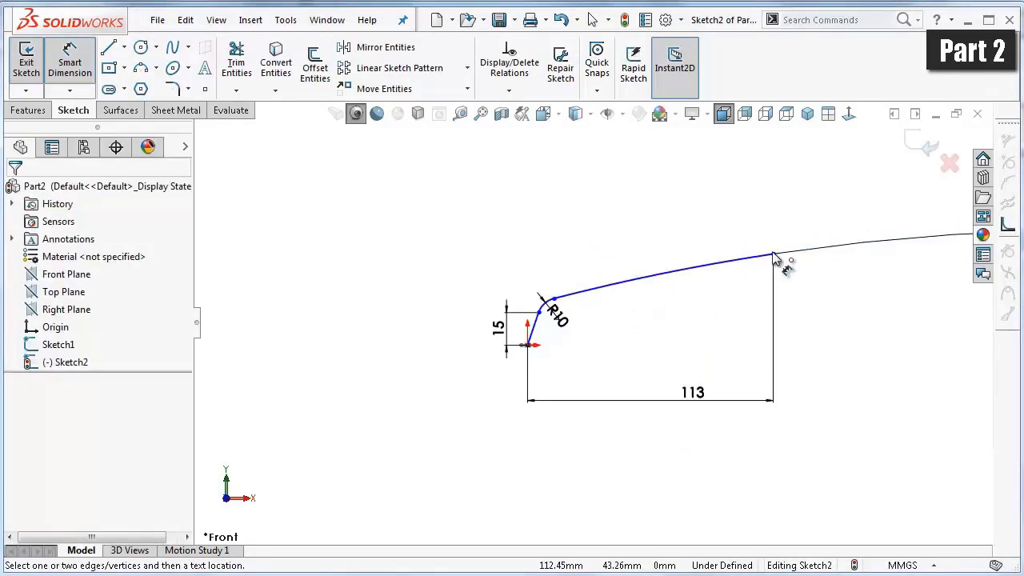
- Cancel the unwanted distance dimension started on the slanted line
{"action": "left_click", "coordinate": [773, 255]}
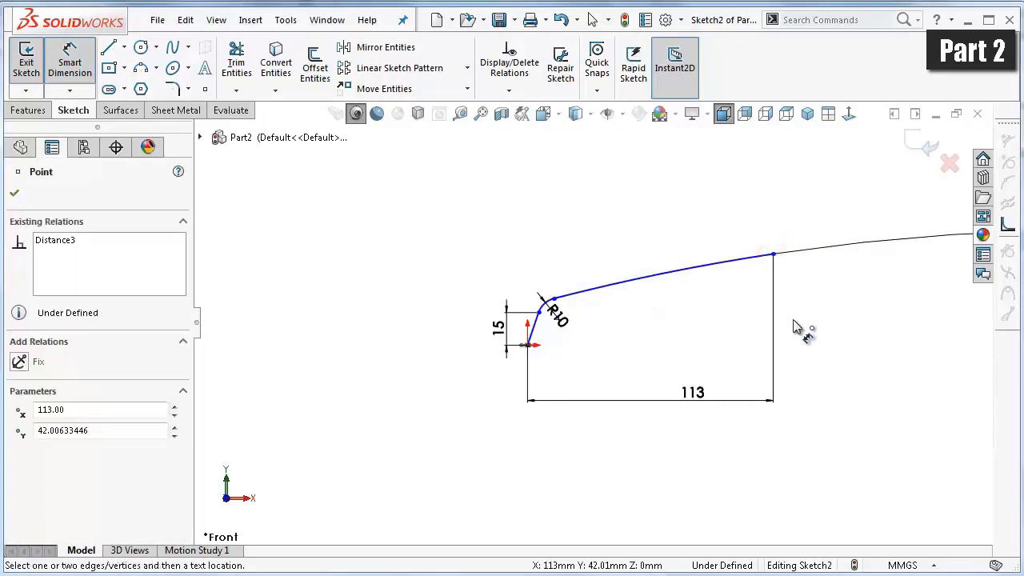
{"action": "scroll", "coordinate": [780, 312], "scroll_direction": "down", "scroll_amount": 2}
{"action": "scroll", "coordinate": [760, 304], "scroll_direction": "down", "scroll_amount": 1}
{"action": "scroll", "coordinate": [472, 320], "scroll_direction": "down", "scroll_amount": 2}
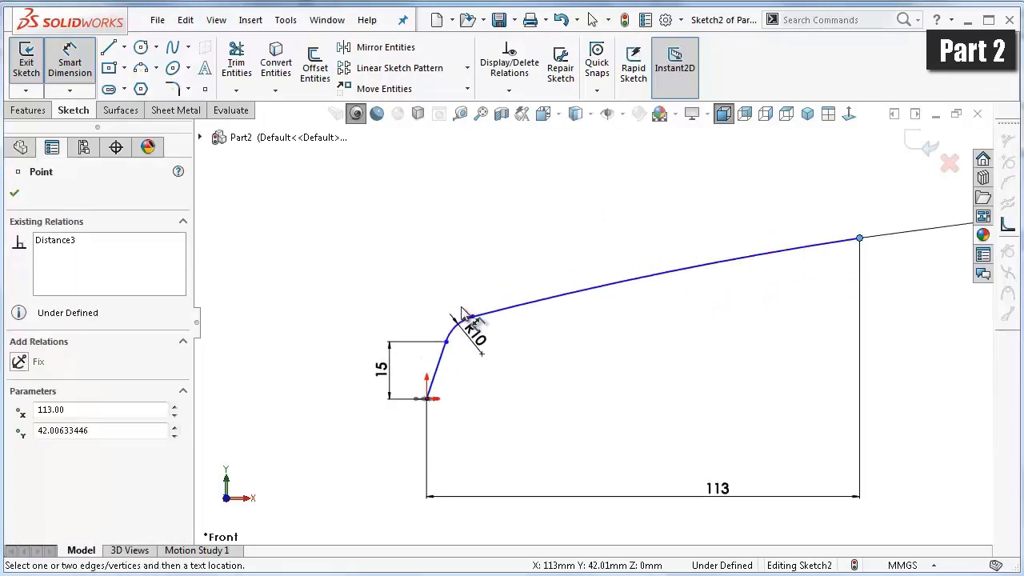
{"action": "scroll", "coordinate": [462, 317], "scroll_direction": "down", "scroll_amount": 2}
{"action": "left_click", "coordinate": [450, 392]}
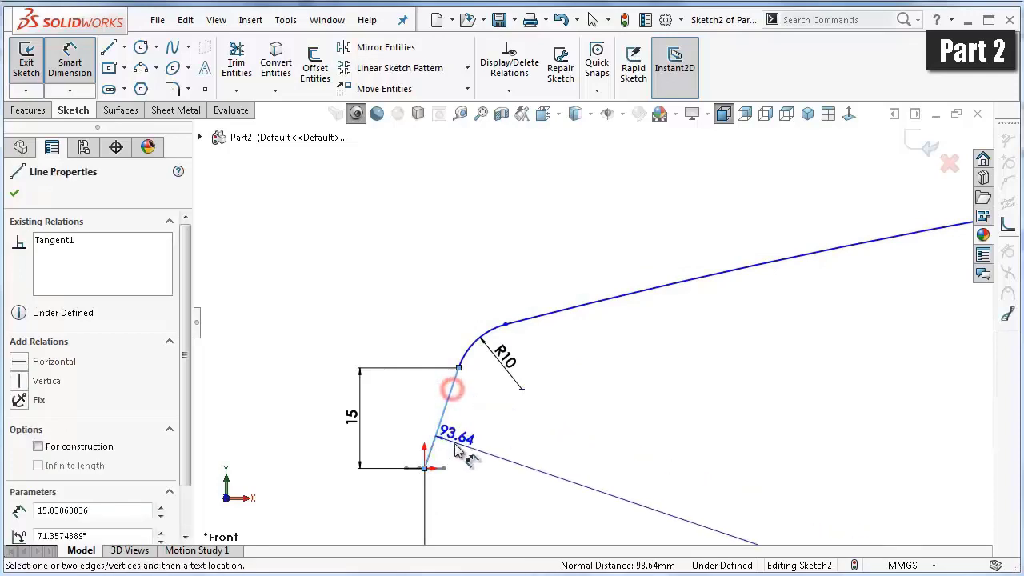
{"action": "scroll", "coordinate": [448, 400], "scroll_direction": "down", "scroll_amount": 4}
{"action": "scroll", "coordinate": [480, 422], "scroll_direction": "down", "scroll_amount": 5}
{"action": "scroll", "coordinate": [479, 419], "scroll_direction": "down", "scroll_amount": 1}
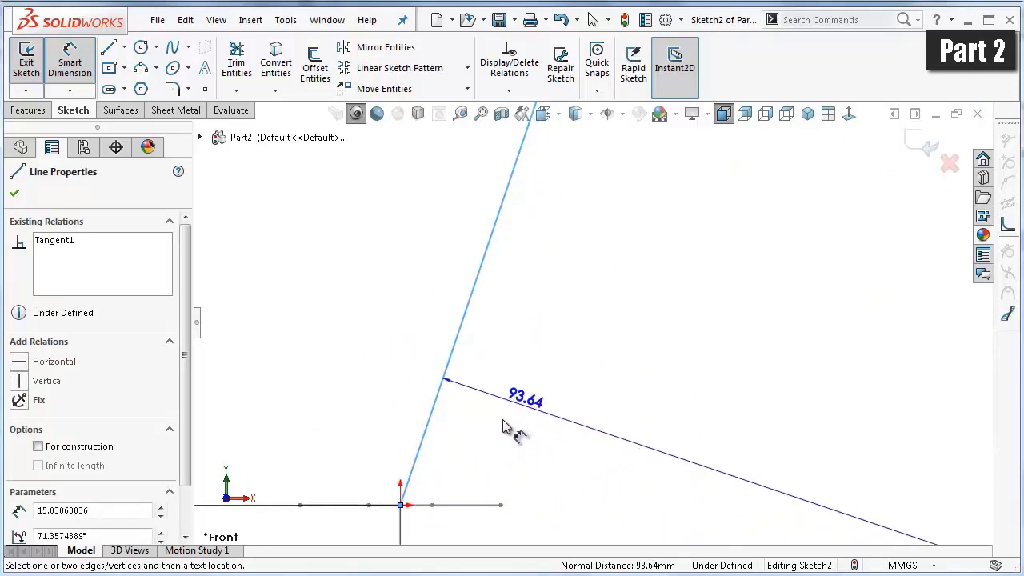
{"action": "key", "text": "Escape"}
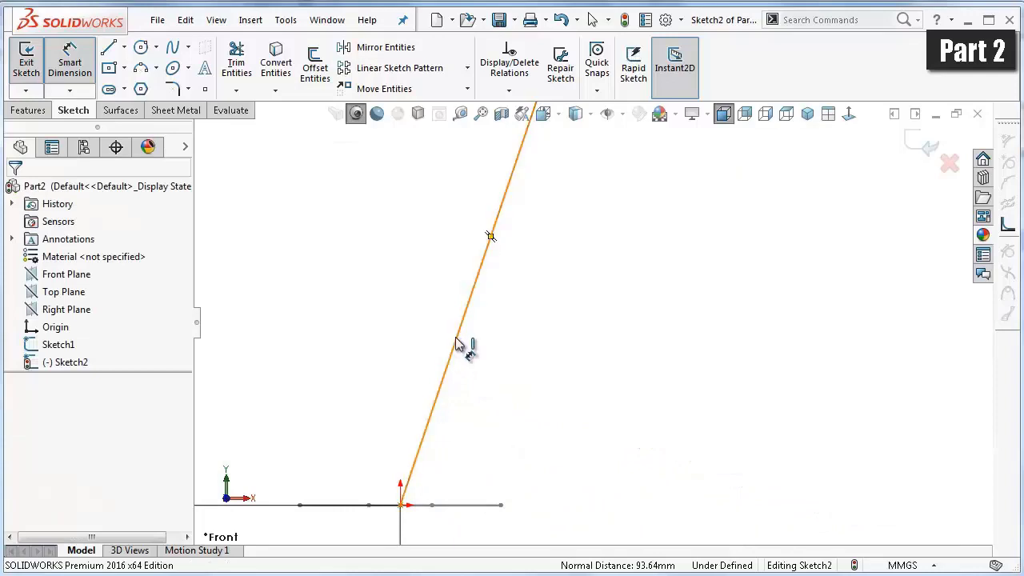
- Set the angle between the slanted line and the short horizontal line to 60°
{"action": "left_click", "coordinate": [455, 338]}
{"action": "left_click", "coordinate": [485, 507]}
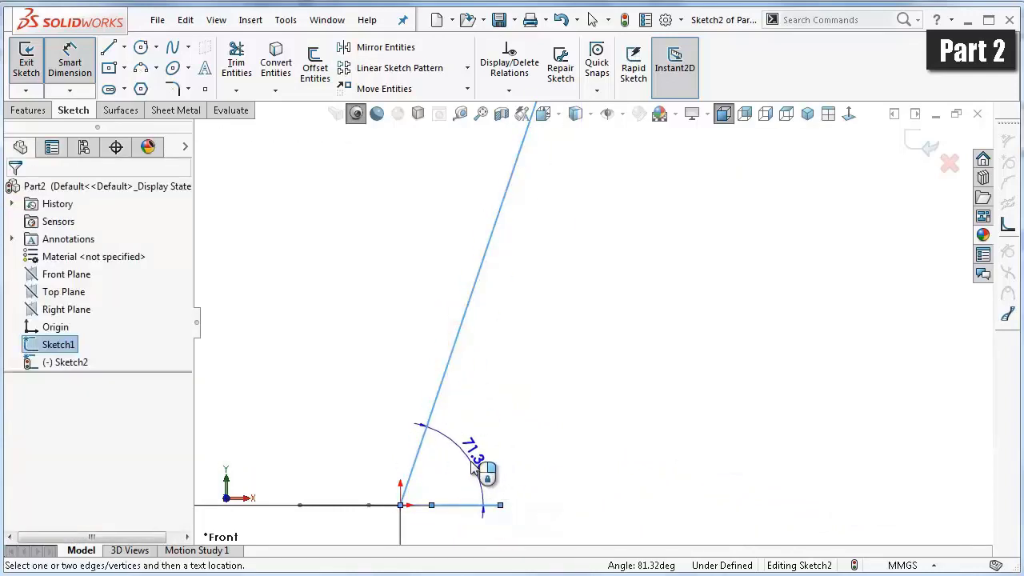
{"action": "left_click", "coordinate": [472, 467]}
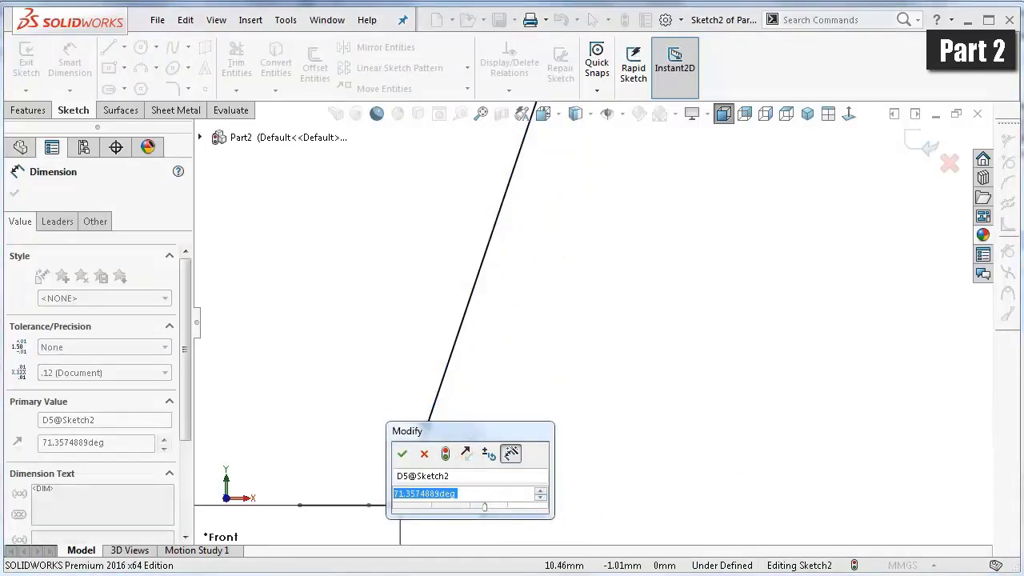
{"action": "left_click", "coordinate": [436, 494]}
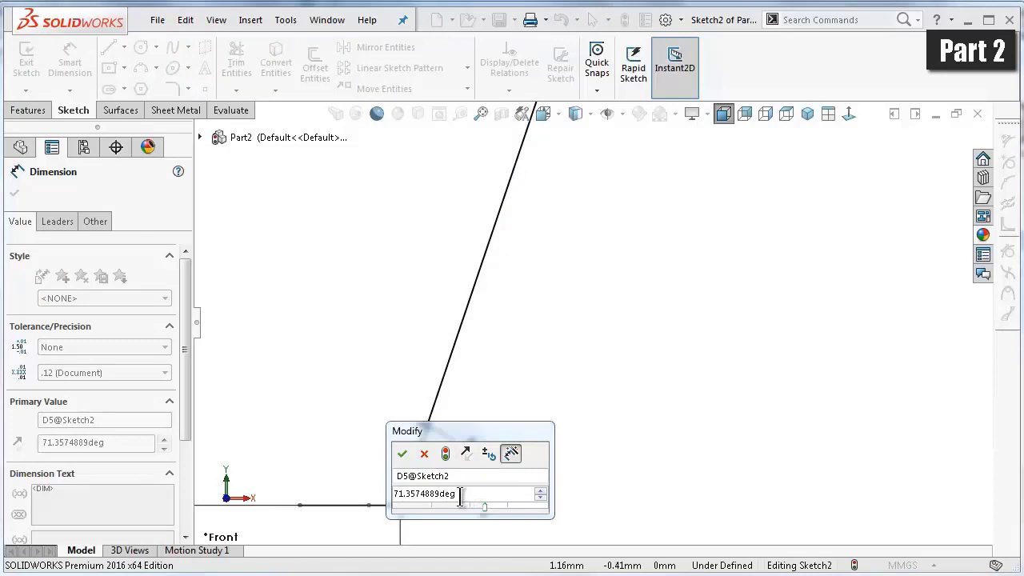
{"action": "left_click_drag", "start_coordinate": [461, 495], "coordinate": [383, 497]}
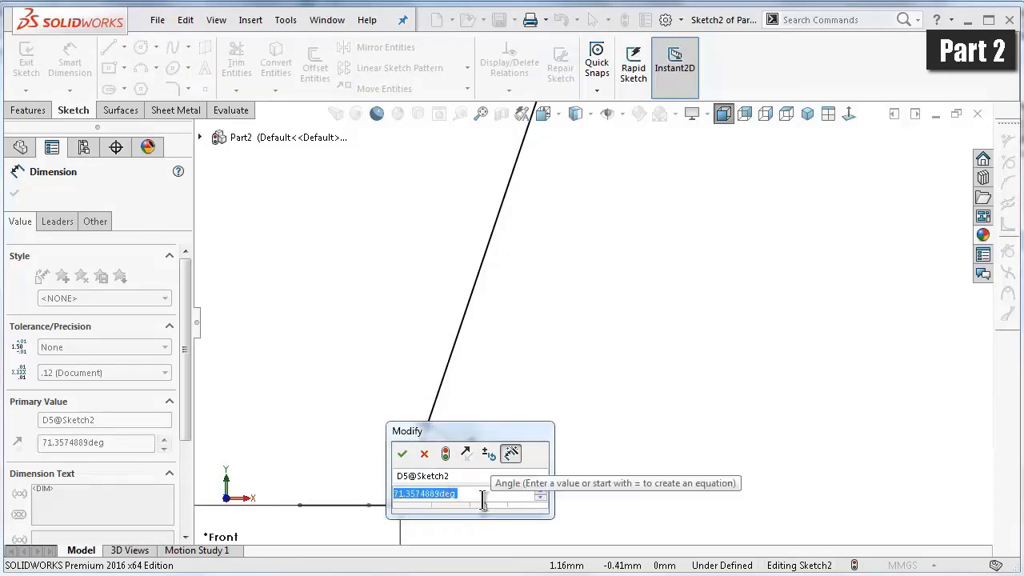
{"action": "type", "text": "60"}
{"action": "key", "text": "Return"}
- Dimension the long arc's end point 18 mm vertically above the origin
{"action": "scroll", "coordinate": [640, 384], "scroll_direction": "up", "scroll_amount": 3}
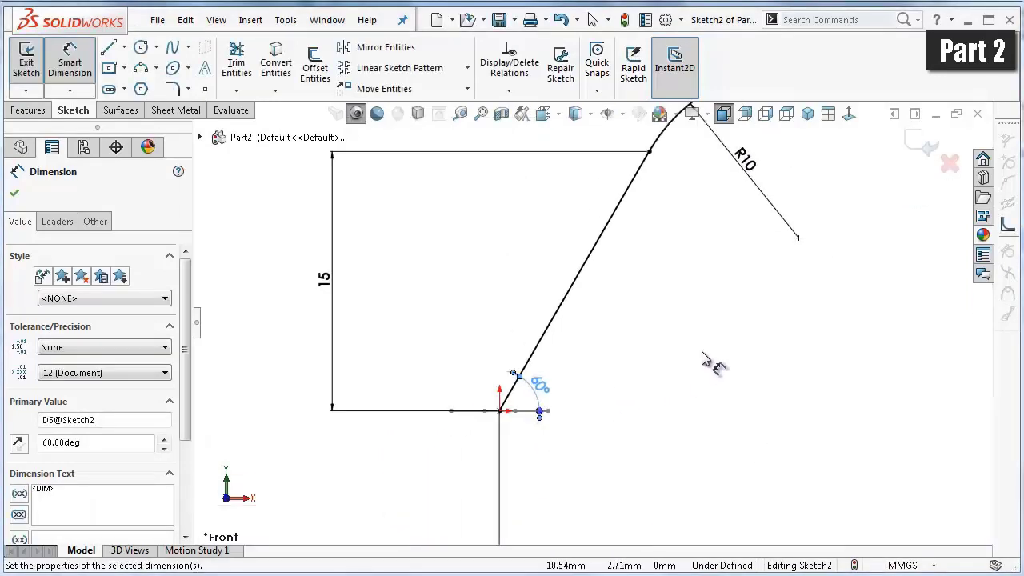
{"action": "scroll", "coordinate": [744, 280], "scroll_direction": "up", "scroll_amount": 2}
{"action": "scroll", "coordinate": [800, 200], "scroll_direction": "up", "scroll_amount": 2}
{"action": "scroll", "coordinate": [820, 240], "scroll_direction": "up", "scroll_amount": 2}
{"action": "scroll", "coordinate": [828, 260], "scroll_direction": "up", "scroll_amount": 1}
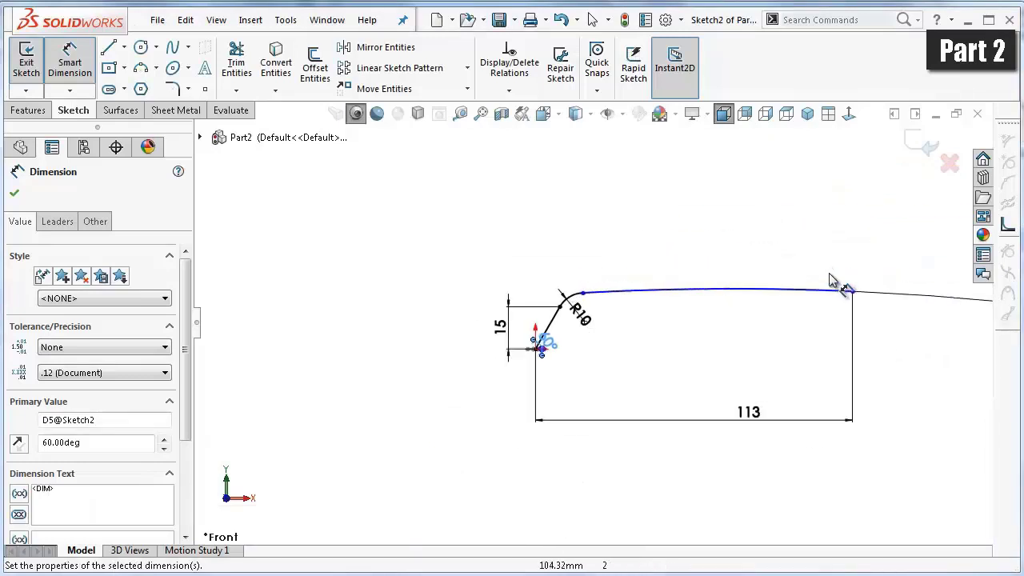
{"action": "scroll", "coordinate": [832, 280], "scroll_direction": "down", "scroll_amount": 1}
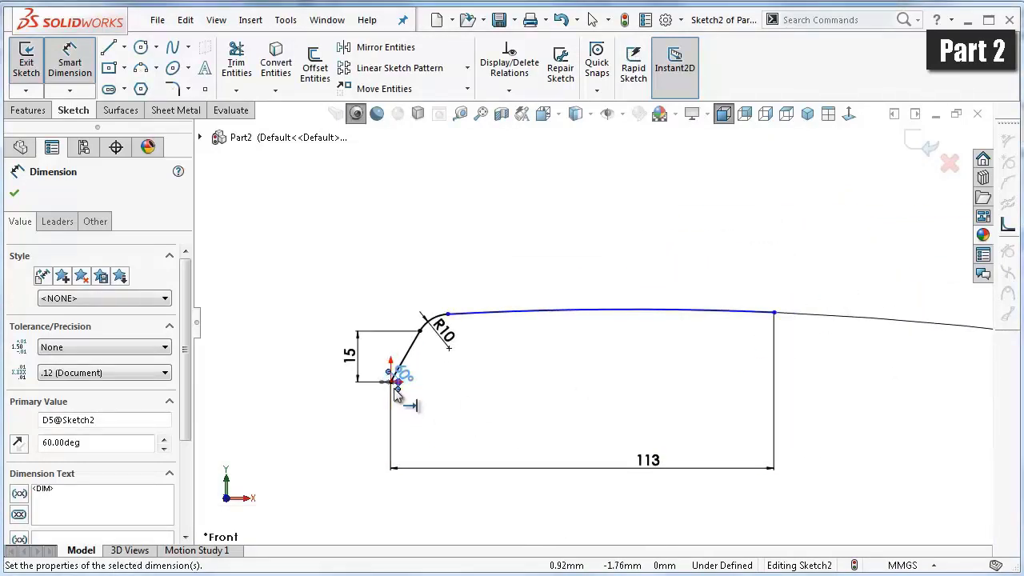
{"action": "left_click", "coordinate": [774, 313]}
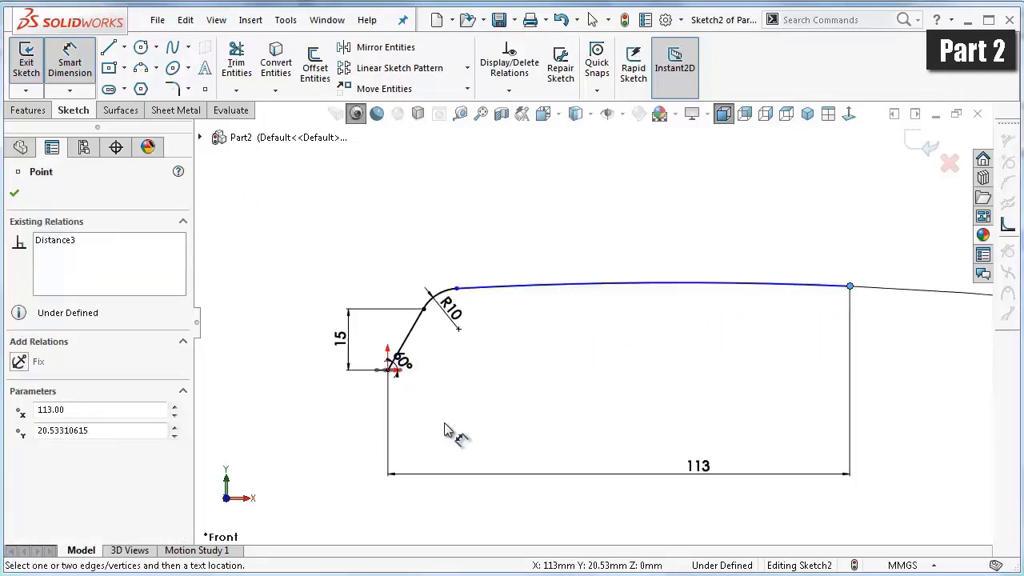
{"action": "scroll", "coordinate": [451, 430], "scroll_direction": "down", "scroll_amount": 2}
{"action": "scroll", "coordinate": [445, 343], "scroll_direction": "down", "scroll_amount": 2}
{"action": "left_click", "coordinate": [364, 305]}
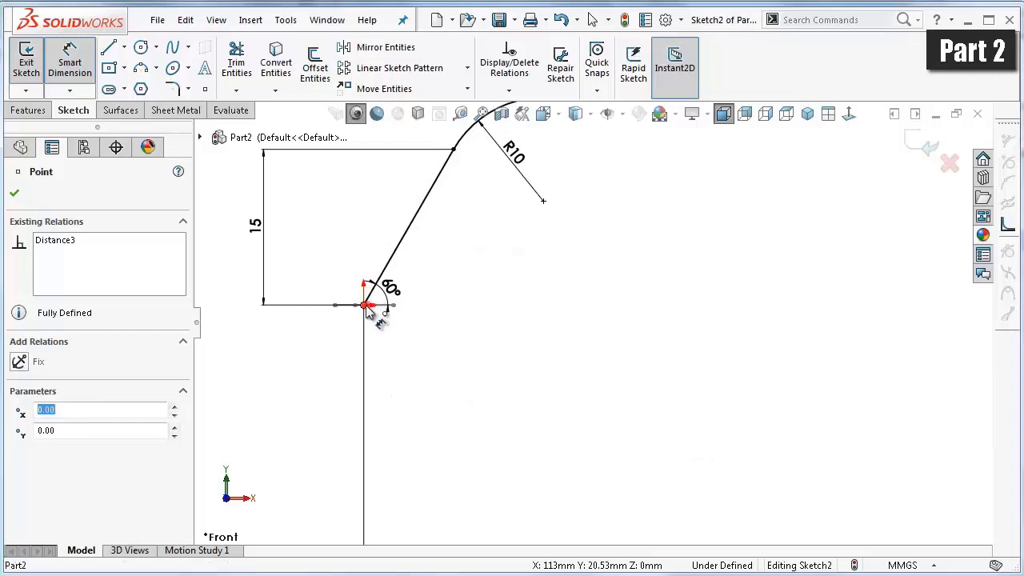
{"action": "scroll", "coordinate": [801, 323], "scroll_direction": "up", "scroll_amount": 3}
{"action": "scroll", "coordinate": [832, 319], "scroll_direction": "up", "scroll_amount": 2}
{"action": "scroll", "coordinate": [832, 318], "scroll_direction": "up", "scroll_amount": 1}
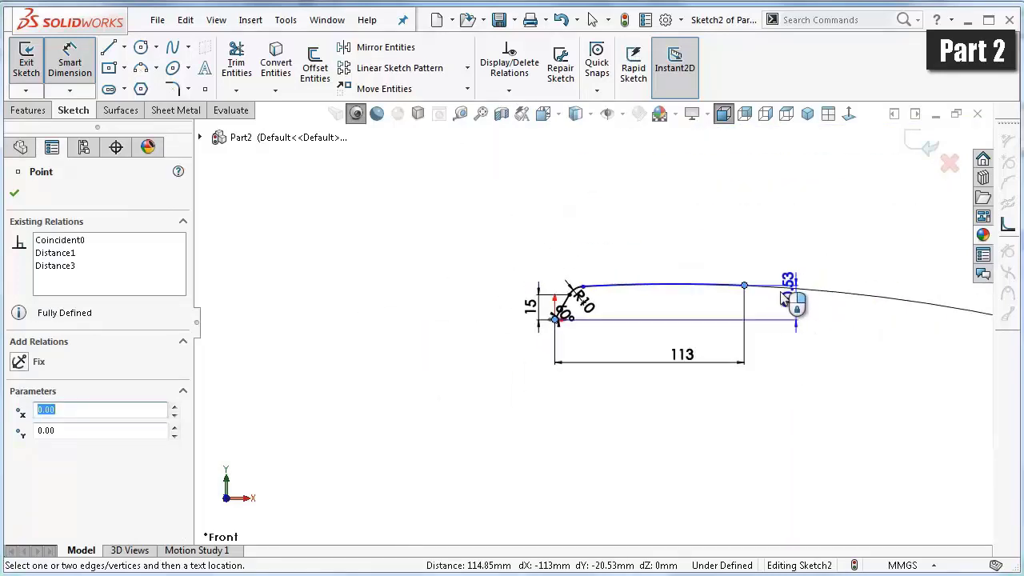
{"action": "left_click", "coordinate": [768, 320]}
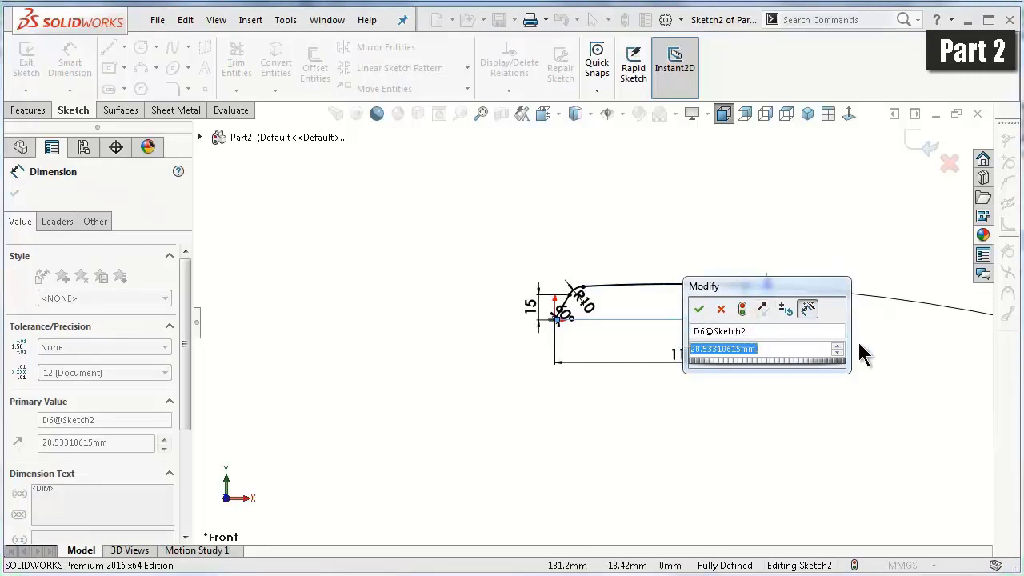
{"action": "type", "text": "18"}
{"action": "key", "text": "Return"}
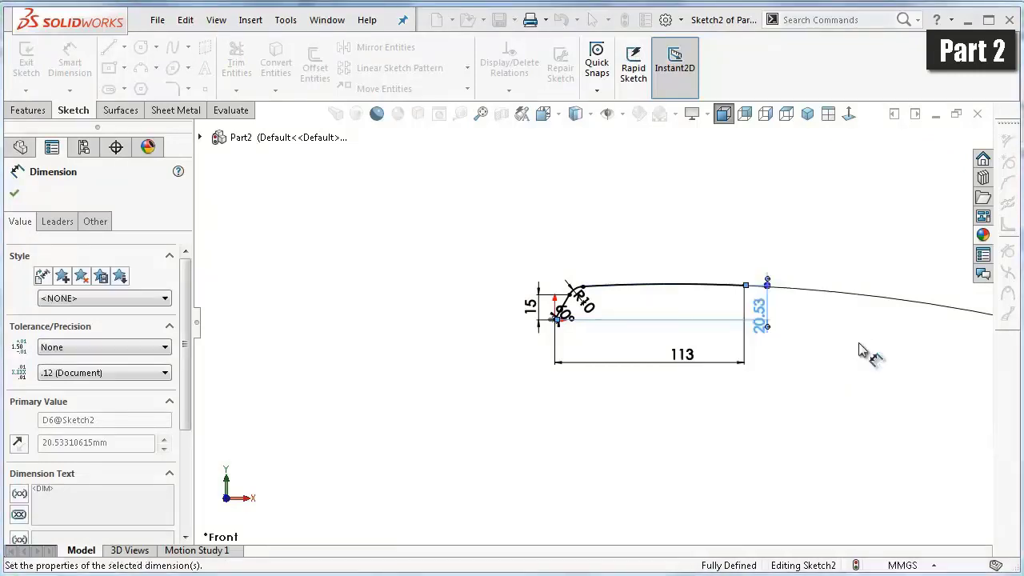
- Reposition the 60° angle label and the 18 dimension, then finish dimensioning
{"action": "scroll", "coordinate": [613, 298], "scroll_direction": "down", "scroll_amount": 3}
{"action": "scroll", "coordinate": [612, 297], "scroll_direction": "down", "scroll_amount": 2}
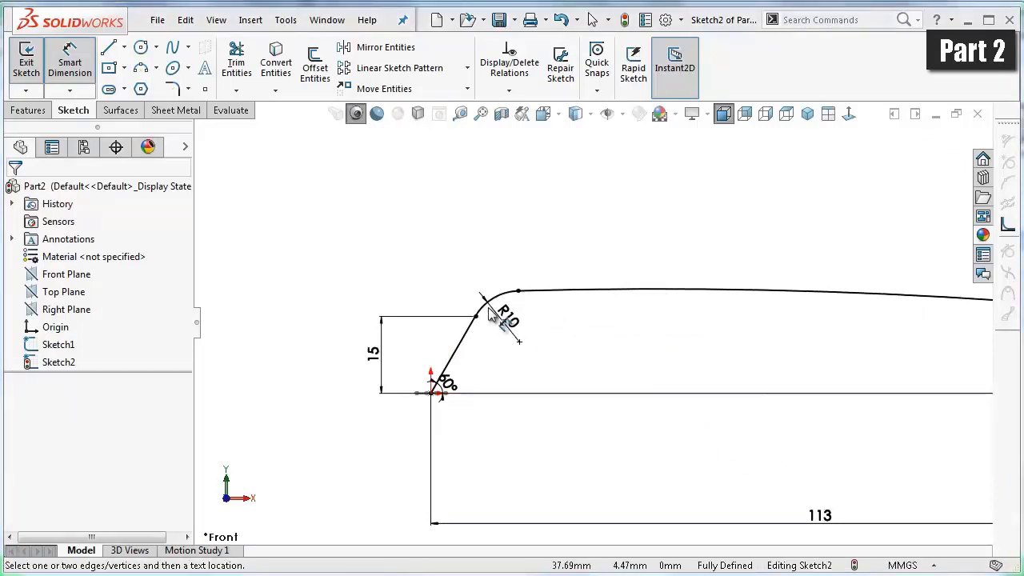
{"action": "scroll", "coordinate": [718, 330], "scroll_direction": "up", "scroll_amount": 2}
{"action": "scroll", "coordinate": [768, 332], "scroll_direction": "down", "scroll_amount": 1}
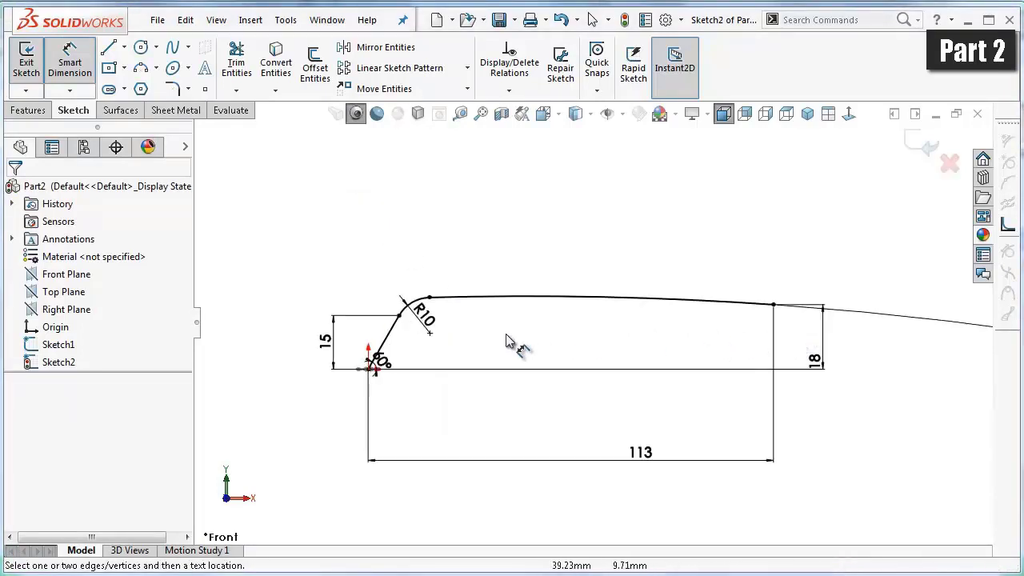
{"action": "left_click", "coordinate": [427, 321]}
{"action": "scroll", "coordinate": [372, 352], "scroll_direction": "down", "scroll_amount": 3}
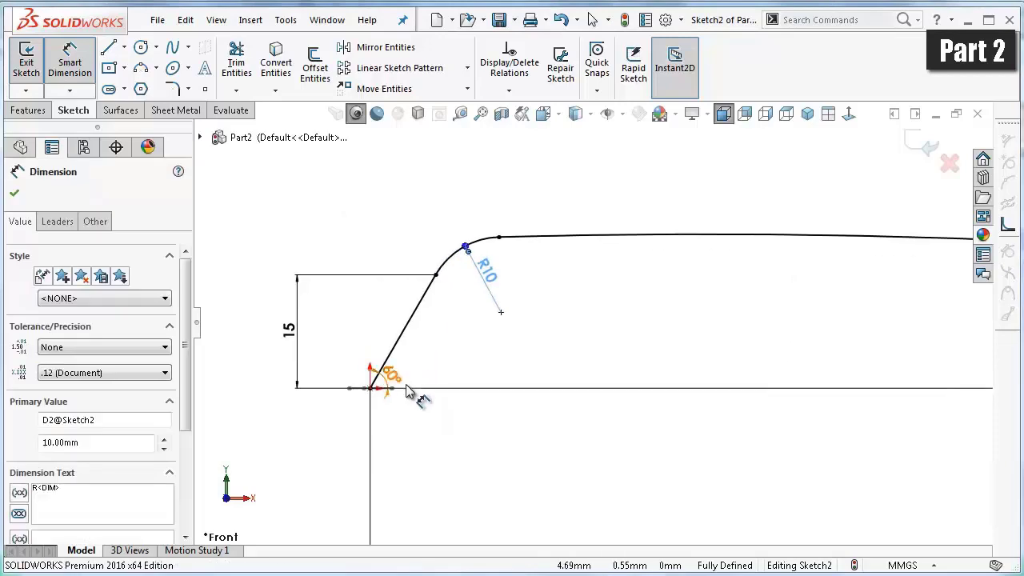
{"action": "left_click", "coordinate": [381, 369]}
{"action": "left_click", "coordinate": [400, 388]}
{"action": "left_click", "coordinate": [340, 356]}
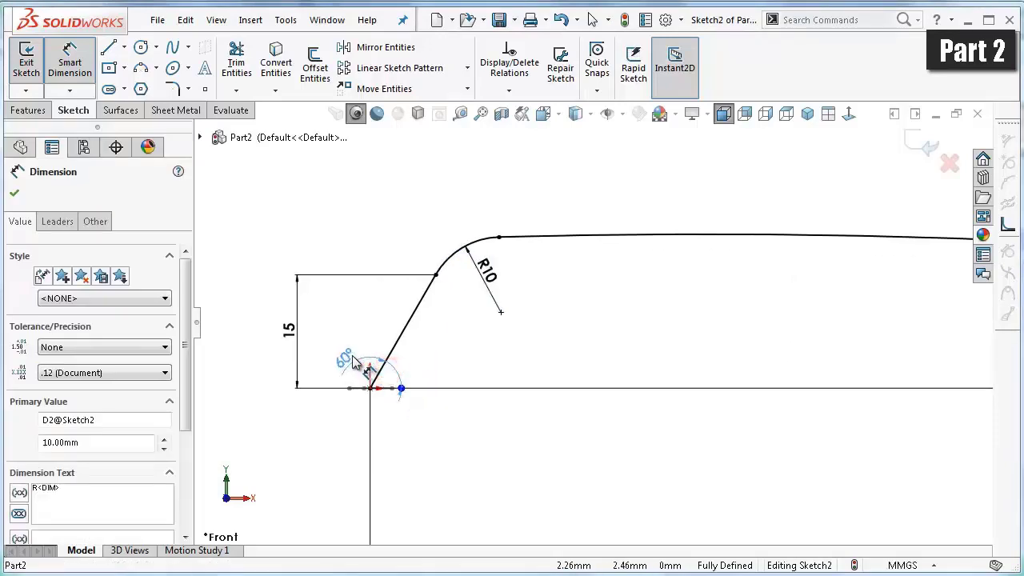
{"action": "scroll", "coordinate": [592, 336], "scroll_direction": "up", "scroll_amount": 2}
{"action": "scroll", "coordinate": [764, 340], "scroll_direction": "up", "scroll_amount": 1}
{"action": "scroll", "coordinate": [873, 352], "scroll_direction": "down", "scroll_amount": 1}
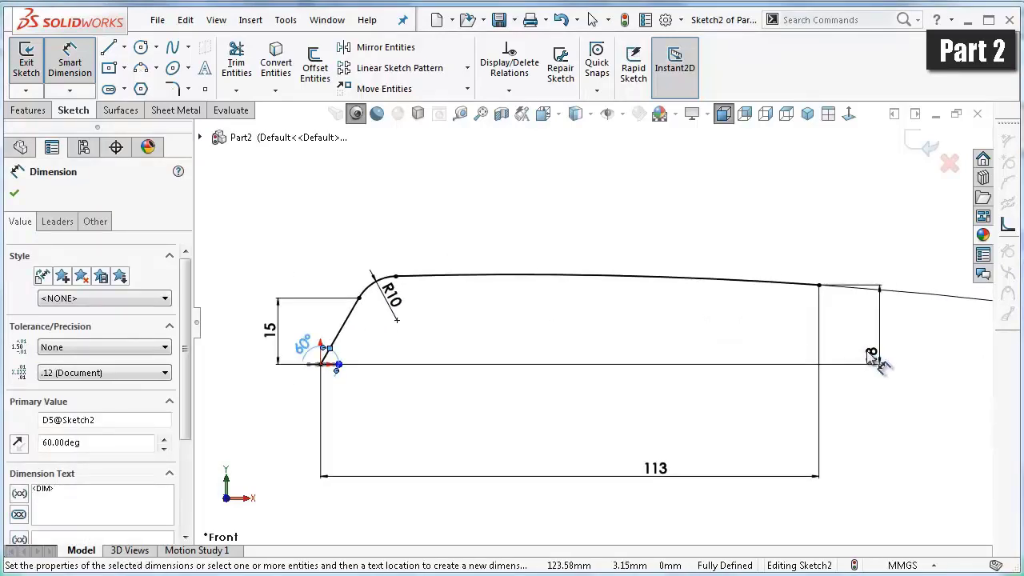
{"action": "left_click", "coordinate": [803, 326]}
{"action": "scroll", "coordinate": [809, 332], "scroll_direction": "up", "scroll_amount": 3}
{"action": "scroll", "coordinate": [816, 342], "scroll_direction": "up", "scroll_amount": 1}
{"action": "scroll", "coordinate": [816, 341], "scroll_direction": "down", "scroll_amount": 1}
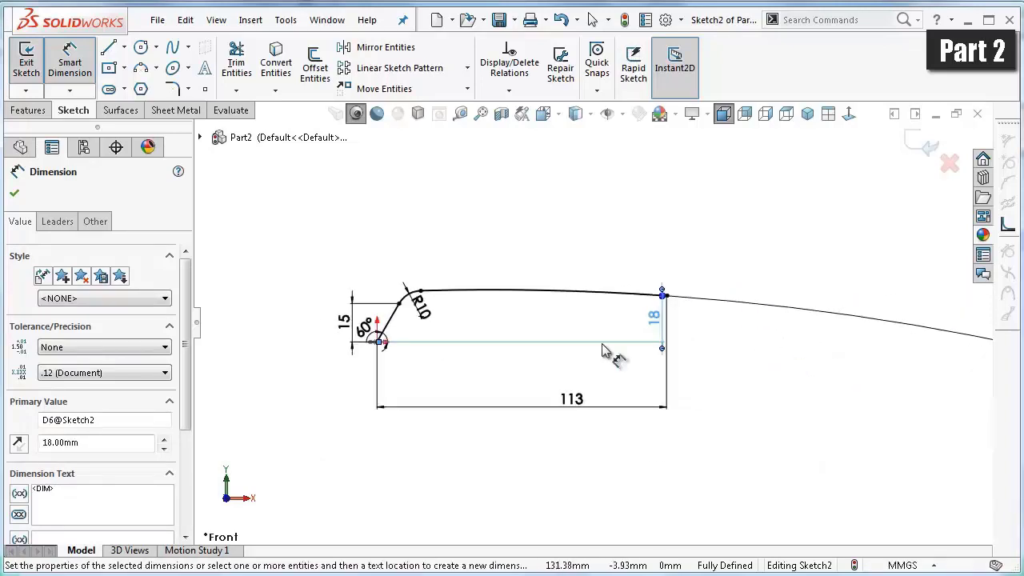
{"action": "scroll", "coordinate": [504, 344], "scroll_direction": "down", "scroll_amount": 1}
{"action": "scroll", "coordinate": [432, 320], "scroll_direction": "down", "scroll_amount": 1}
{"action": "scroll", "coordinate": [416, 297], "scroll_direction": "down", "scroll_amount": 1}
{"action": "scroll", "coordinate": [412, 308], "scroll_direction": "down", "scroll_amount": 1}
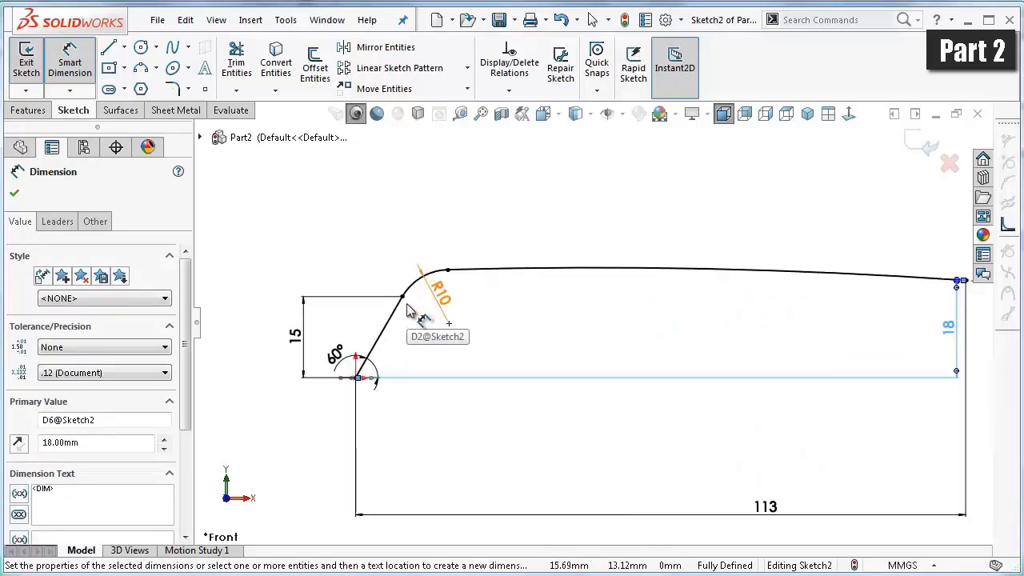
{"action": "left_click", "coordinate": [15, 195]}
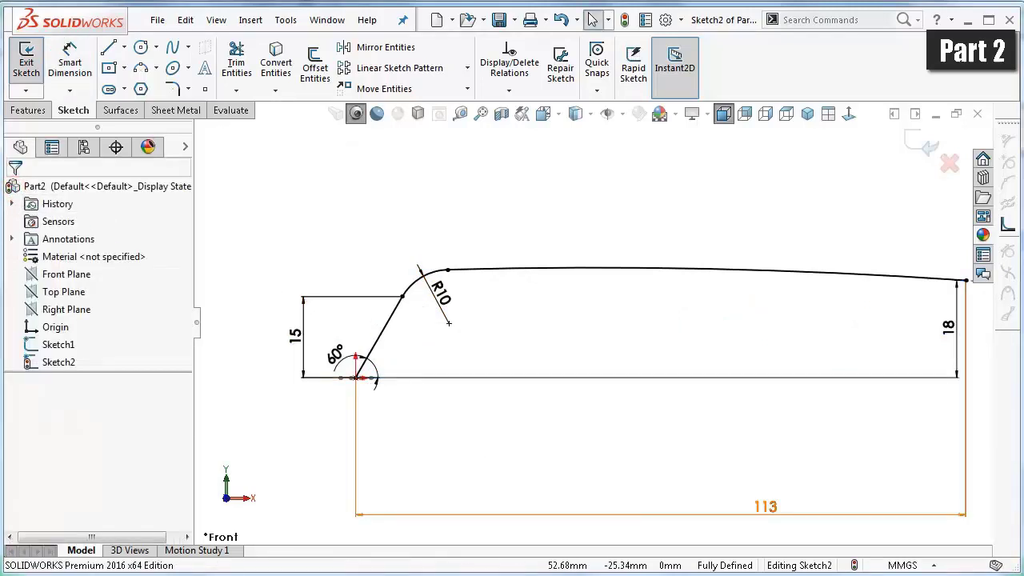
- Create Sweep1 by sweeping the Sketch1 hexagon profile along the Sketch2 bent path
{"action": "left_click", "coordinate": [27, 110]}
{"action": "left_click", "coordinate": [133, 50]}
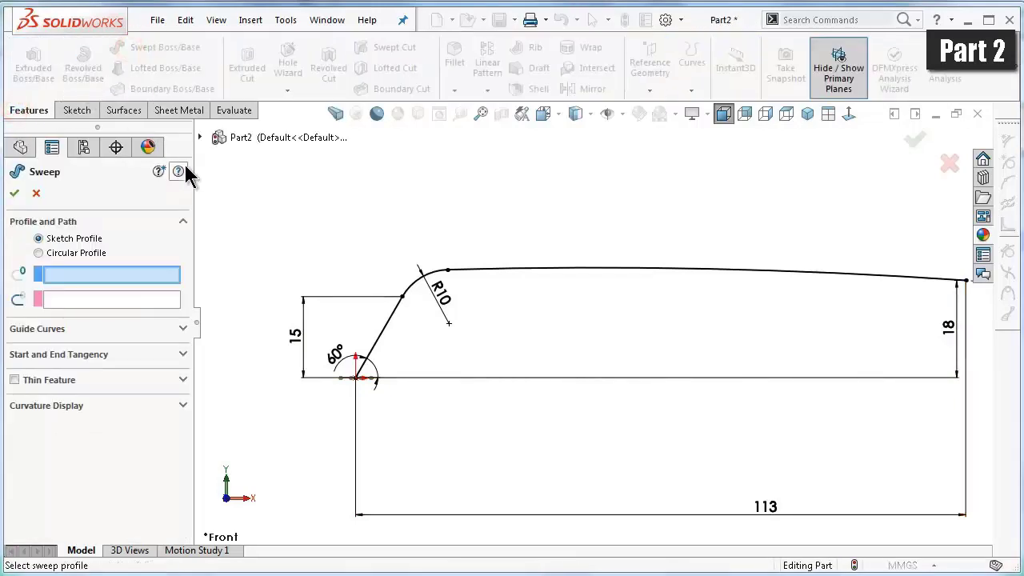
{"action": "middle_click_drag", "start_coordinate": [296, 334], "coordinate": [384, 406]}
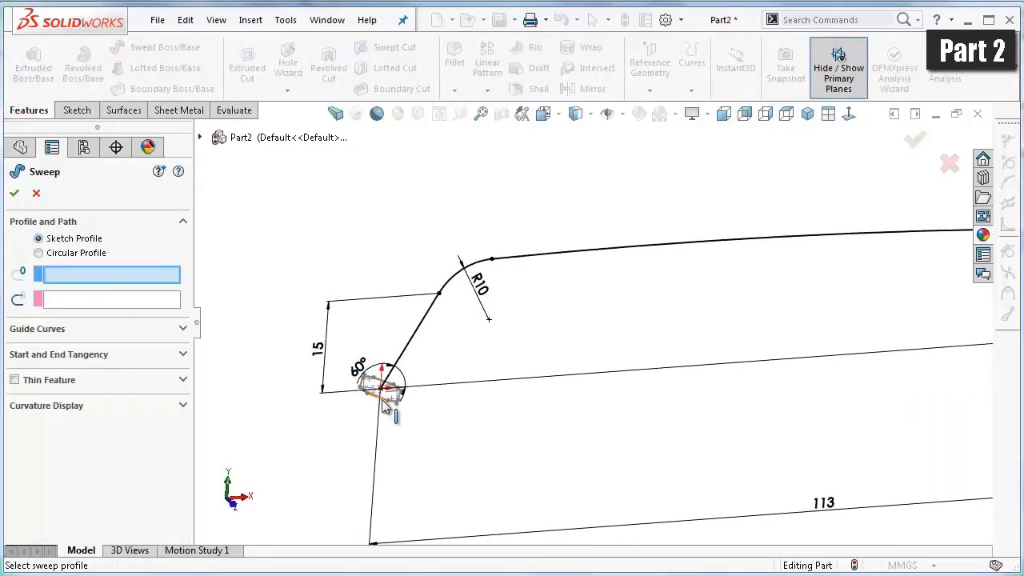
{"action": "left_click", "coordinate": [384, 406]}
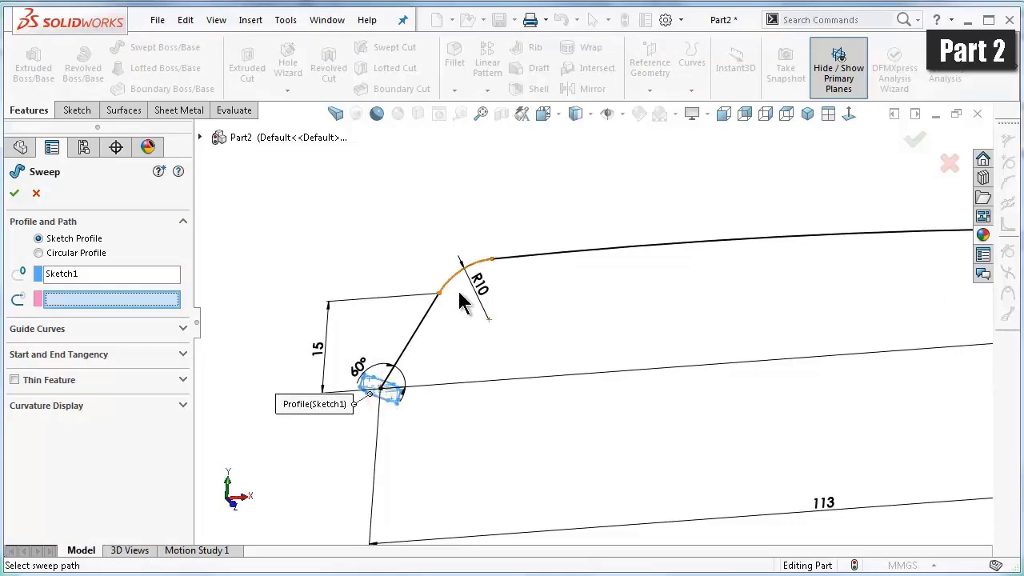
{"action": "left_click", "coordinate": [428, 316]}
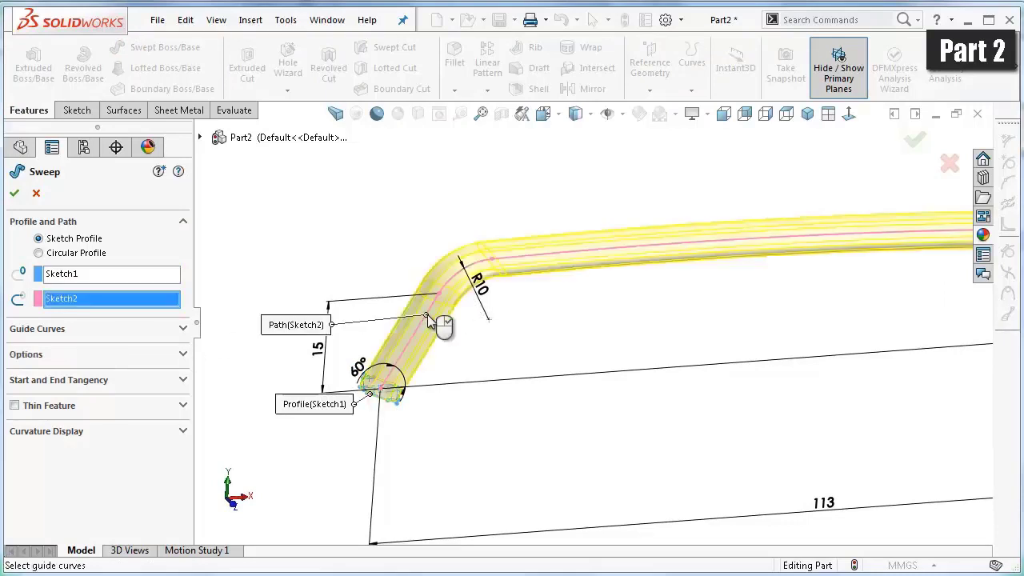
{"action": "right_click", "coordinate": [434, 322]}
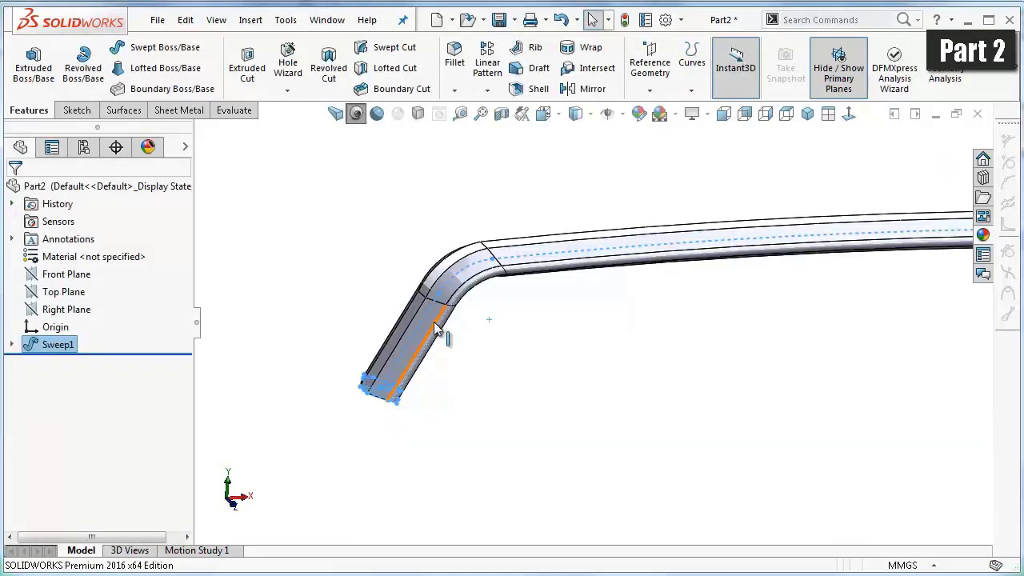
{"action": "key", "text": "ctrl+1"}
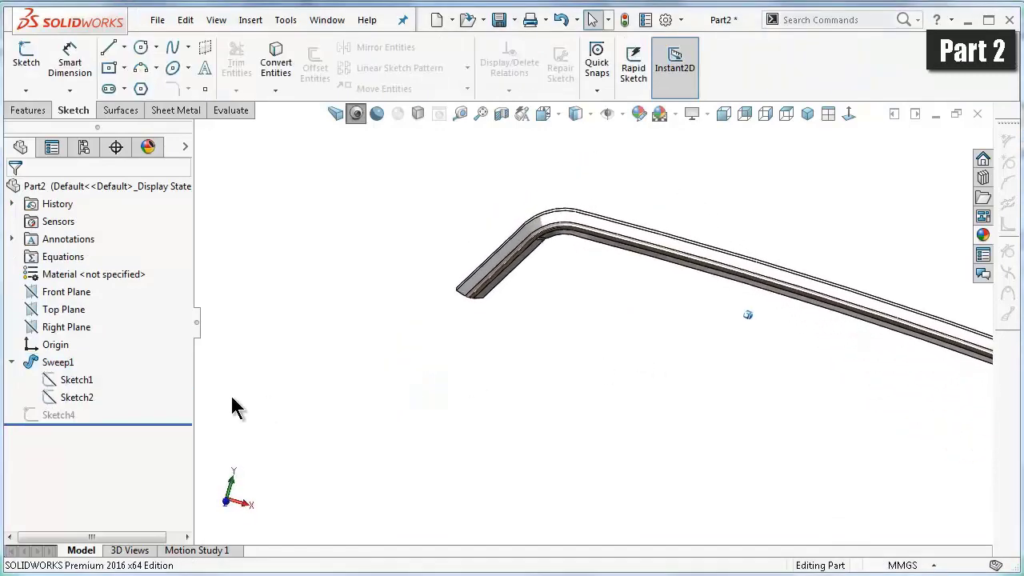
- Edit Sketch2, changing the arc radius from 1000 to 300 and the 113 length to 110
{"action": "left_click", "coordinate": [77, 397]}
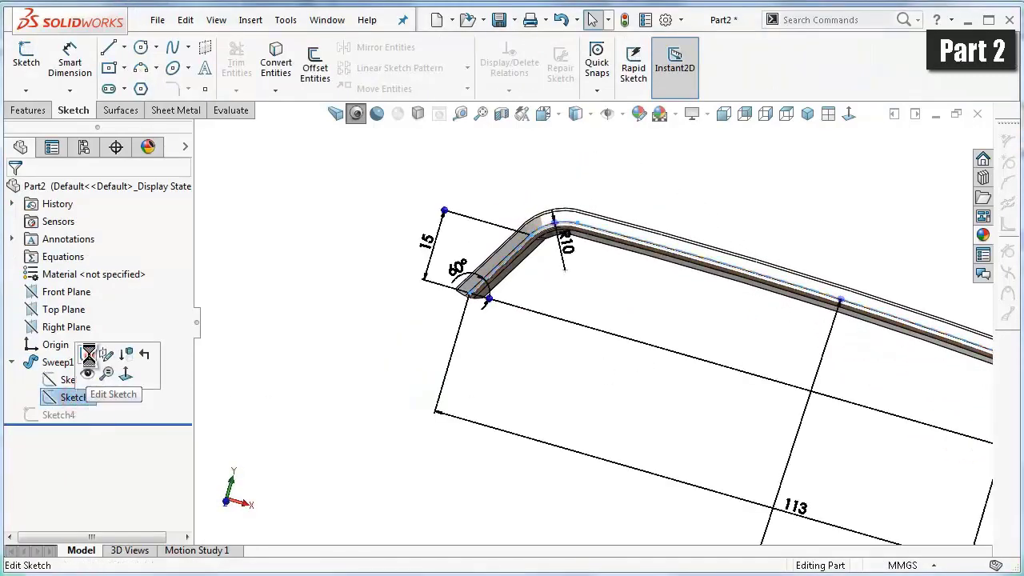
{"action": "left_click", "coordinate": [88, 355]}
{"action": "left_click", "coordinate": [849, 113]}
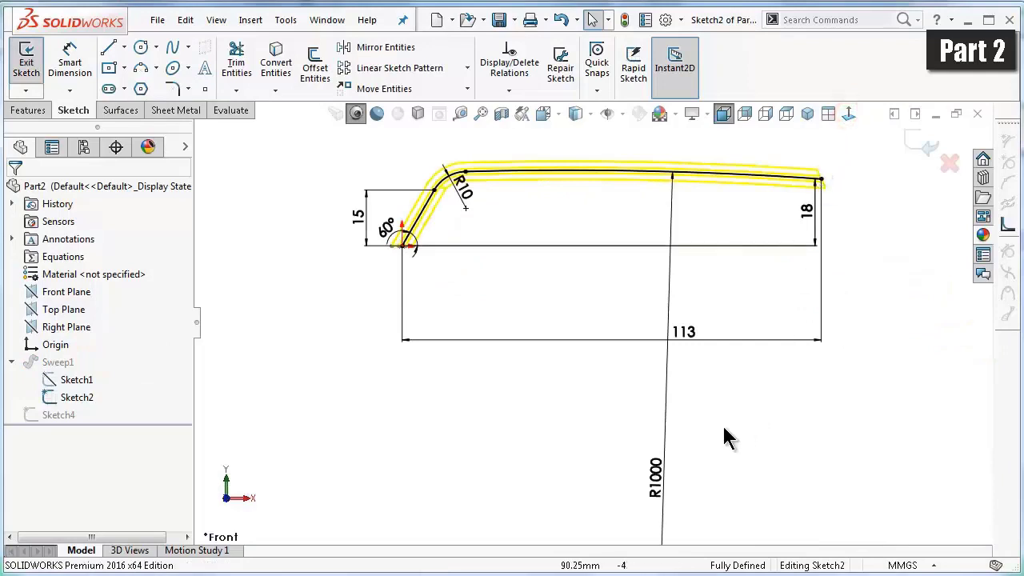
{"action": "double_click", "coordinate": [656, 478]}
{"action": "type", "text": "3"}
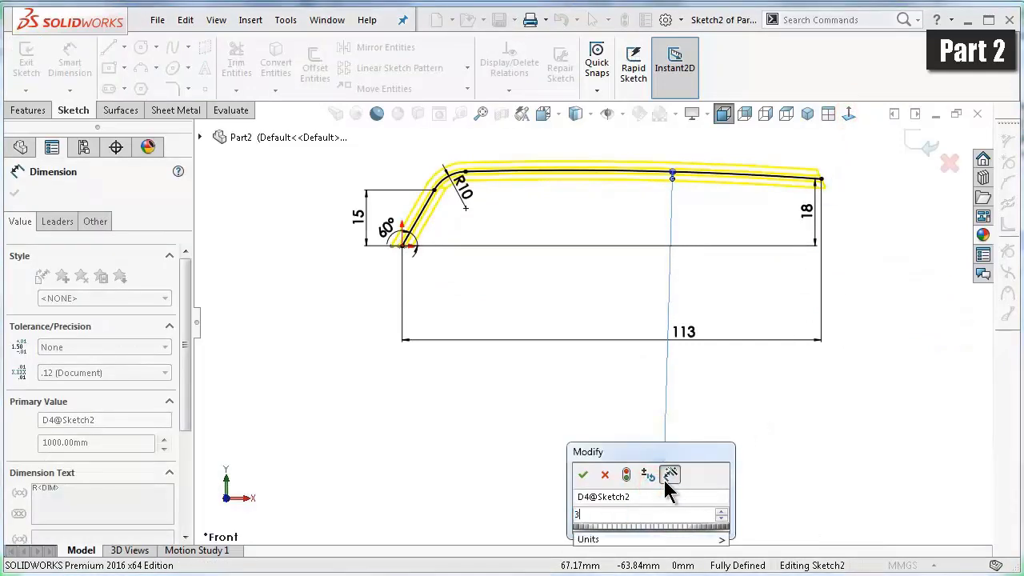
{"action": "type", "text": "00"}
{"action": "key", "text": "Return"}
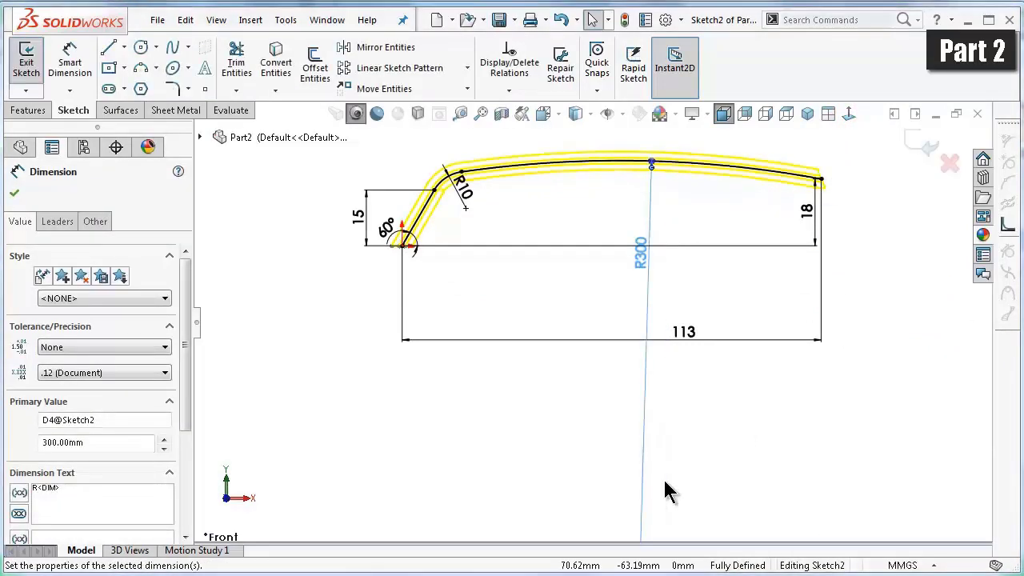
{"action": "double_click", "coordinate": [690, 340]}
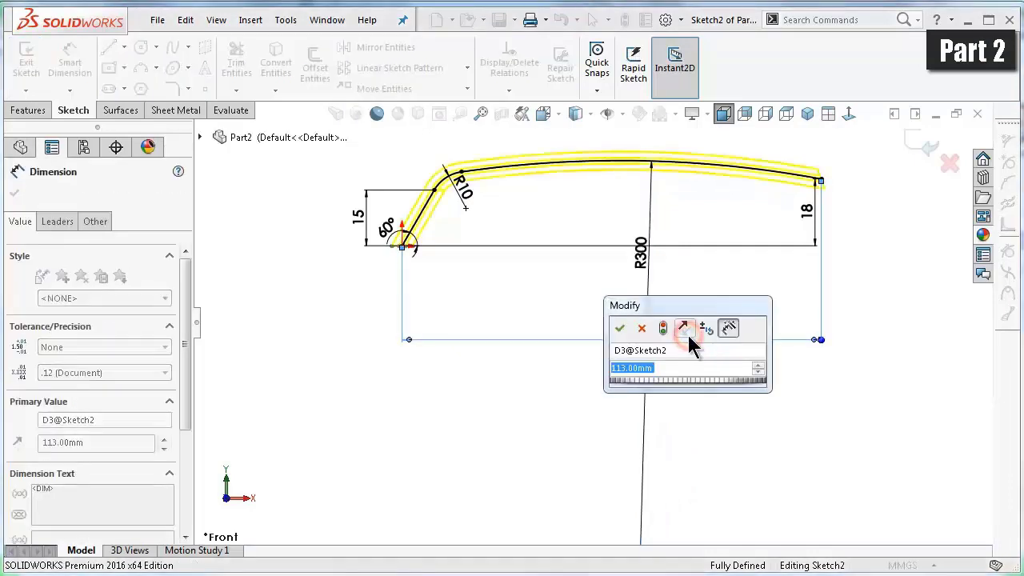
{"action": "type", "text": "110"}
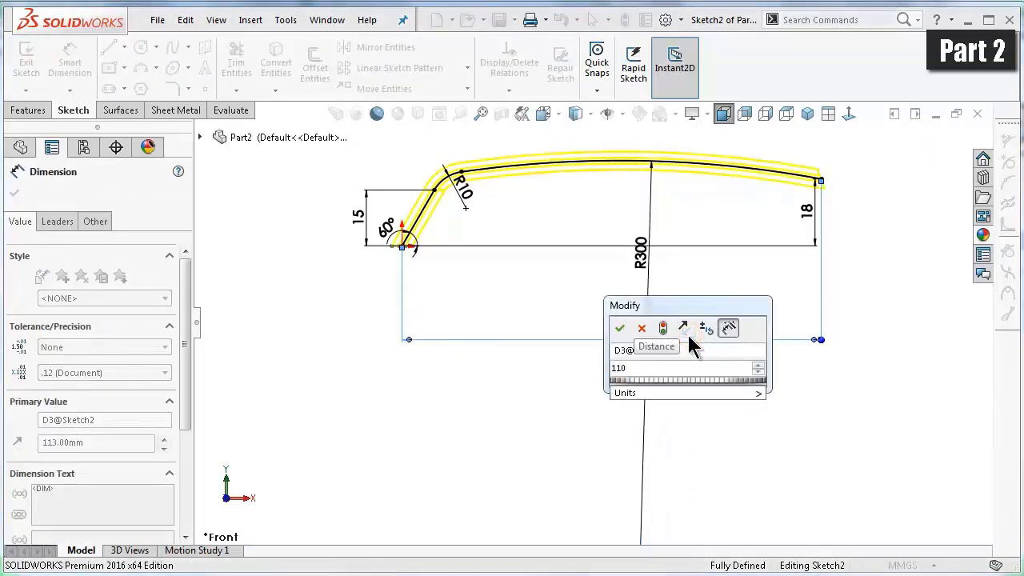
{"action": "key", "text": "Return"}
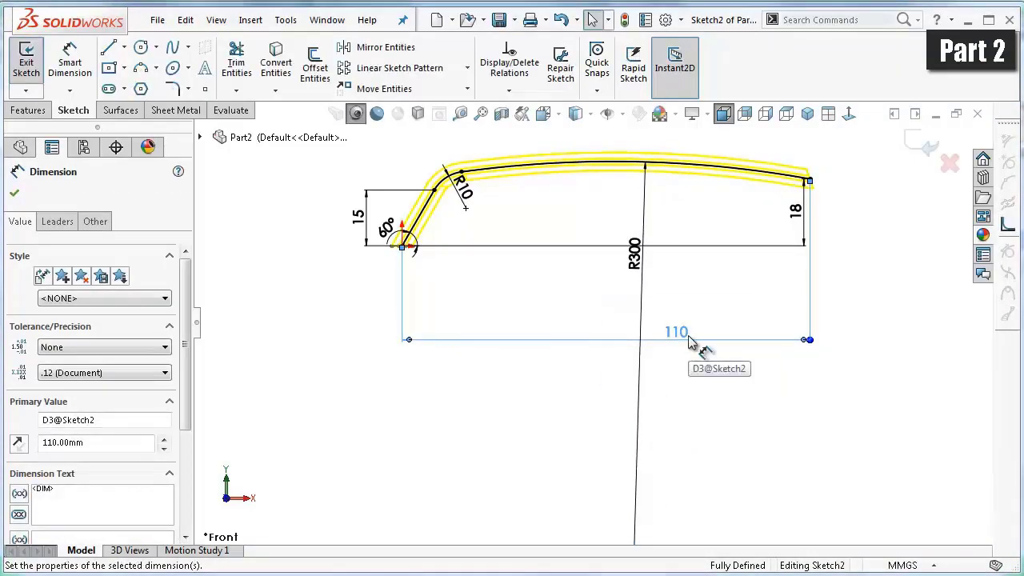
{"action": "left_click", "coordinate": [918, 144]}
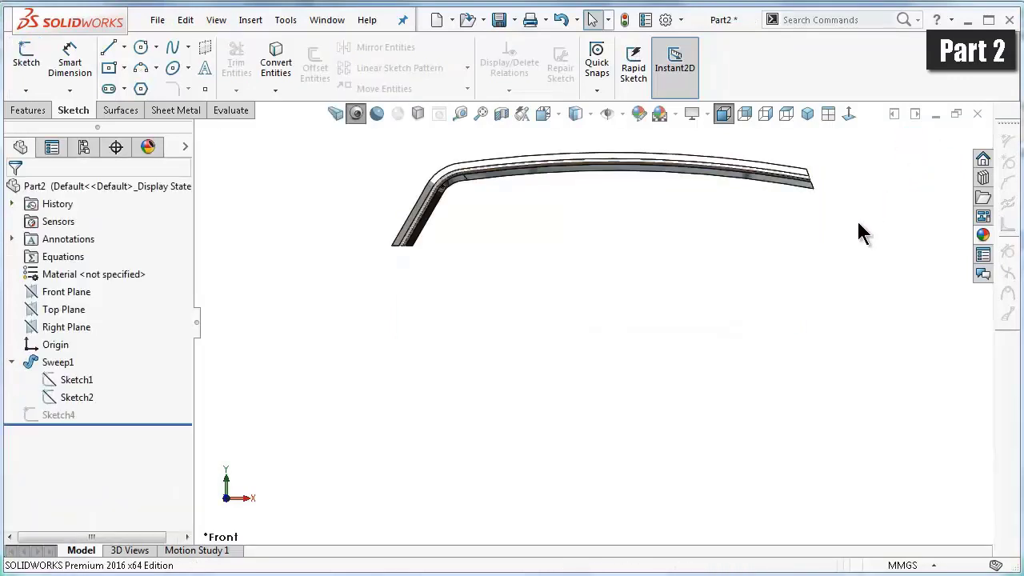
- Start a new sketch on the Front Plane, viewed face-on
{"action": "middle_click_drag", "start_coordinate": [743, 252], "coordinate": [626, 255]}
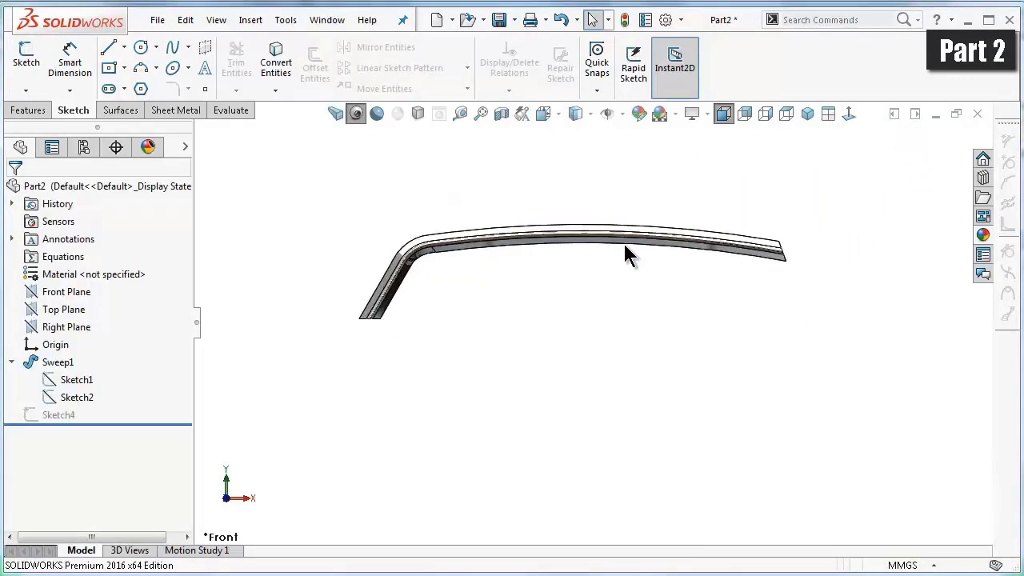
{"action": "left_click", "coordinate": [54, 292]}
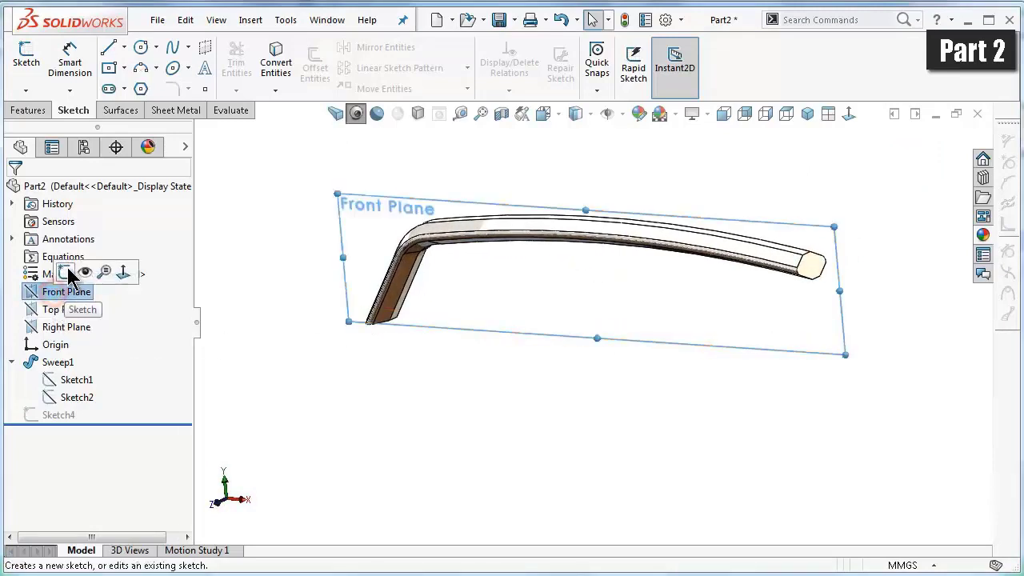
{"action": "left_click", "coordinate": [65, 269]}
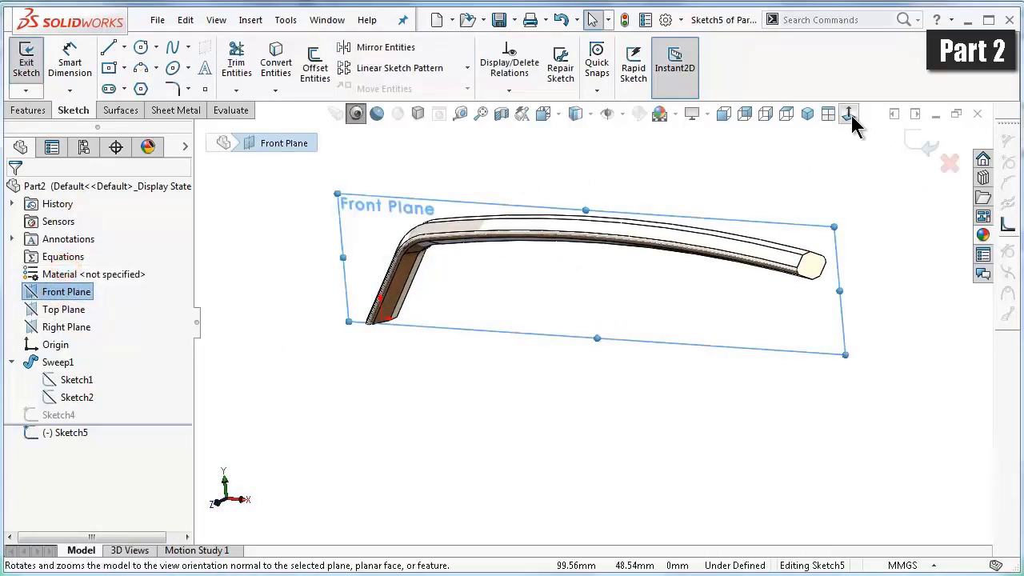
{"action": "left_click", "coordinate": [849, 113]}
- Draw a horizontal base line from the sweep's lower corner, an angled line, and a tangent arc
{"action": "left_click", "coordinate": [106, 47]}
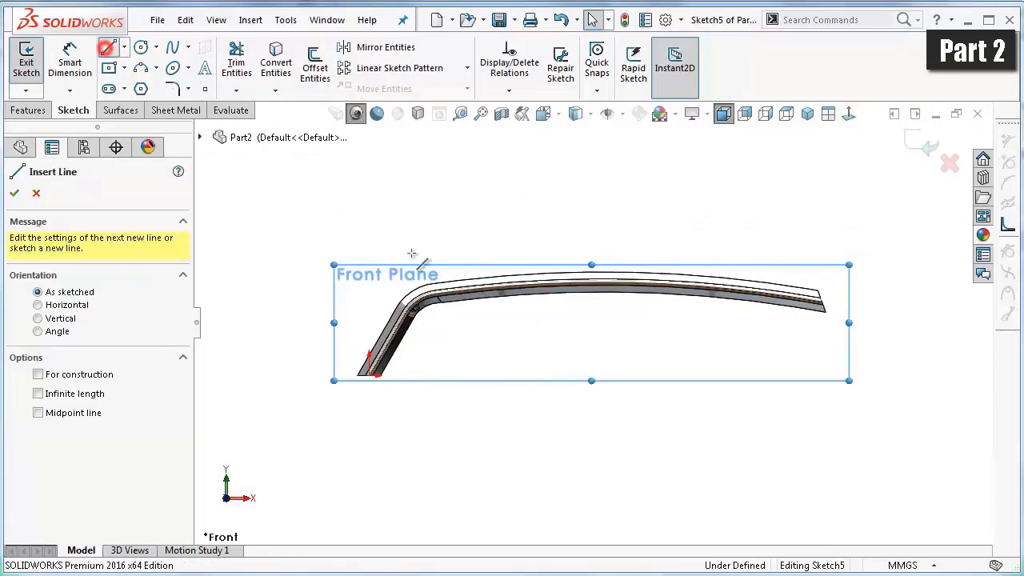
{"action": "scroll", "coordinate": [399, 308], "scroll_direction": "down", "scroll_amount": 5}
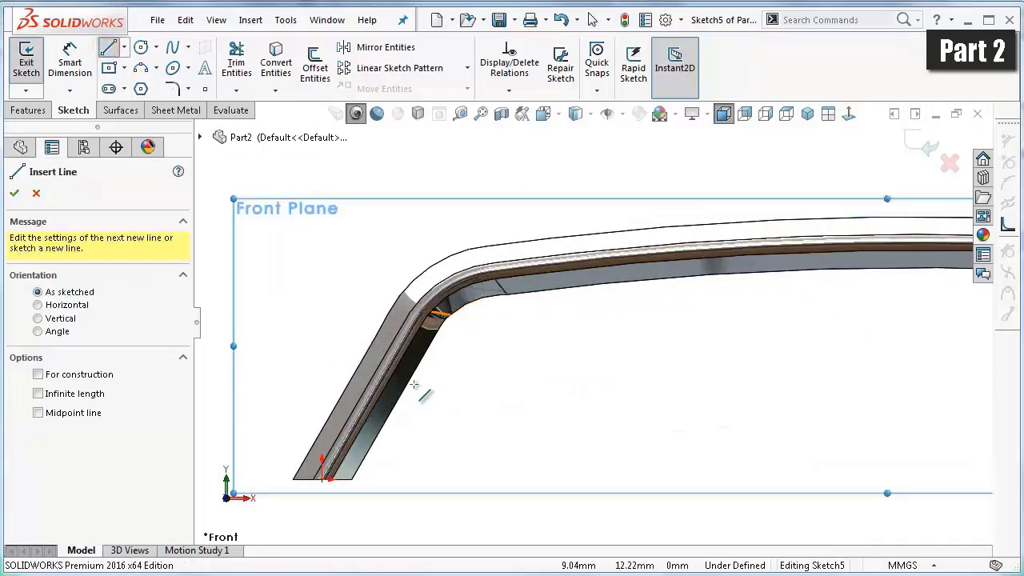
{"action": "left_click", "coordinate": [352, 480]}
{"action": "left_click", "coordinate": [461, 479]}
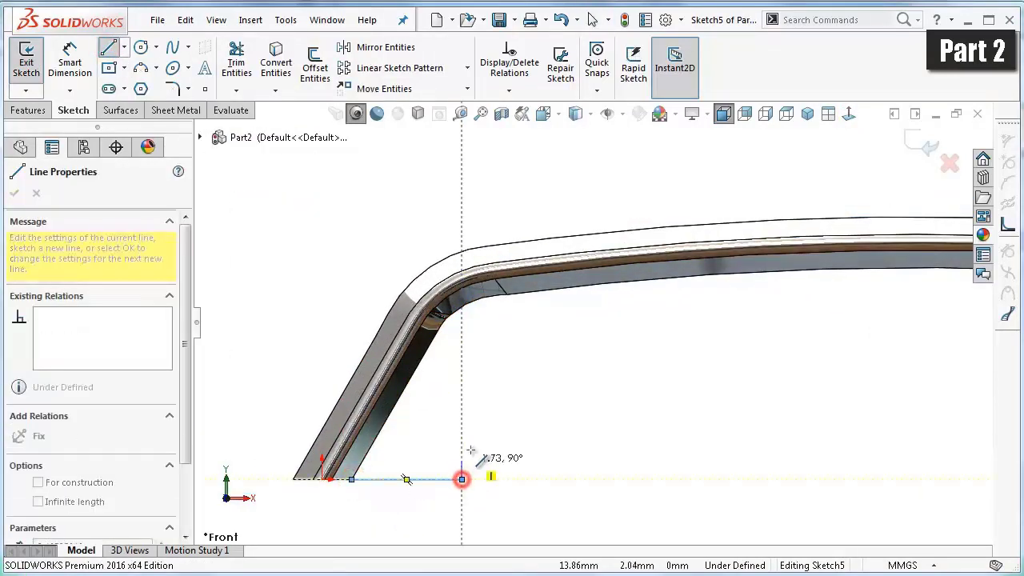
{"action": "left_click", "coordinate": [492, 421]}
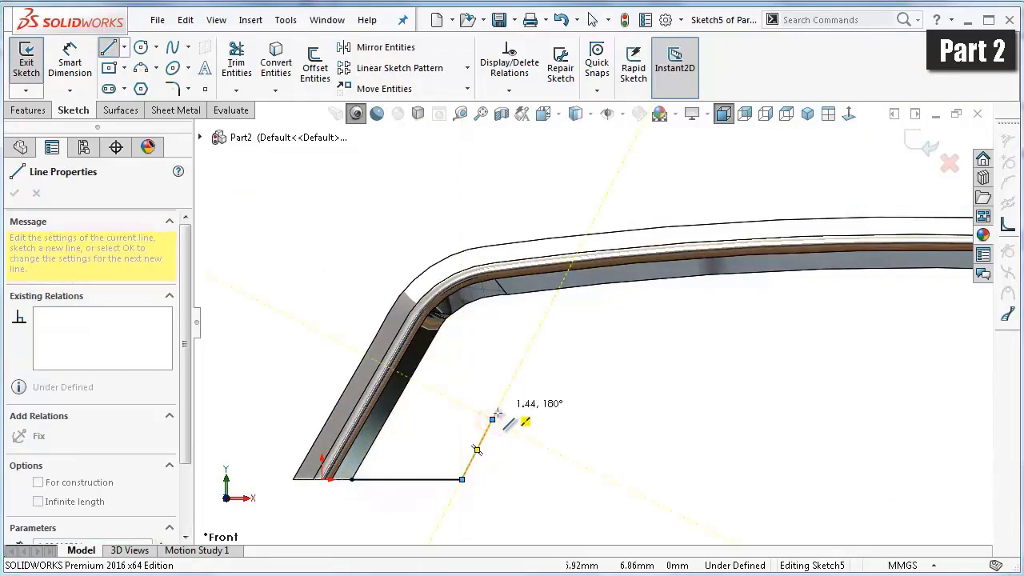
{"action": "left_click", "coordinate": [612, 364]}
{"action": "left_click", "coordinate": [730, 399]}
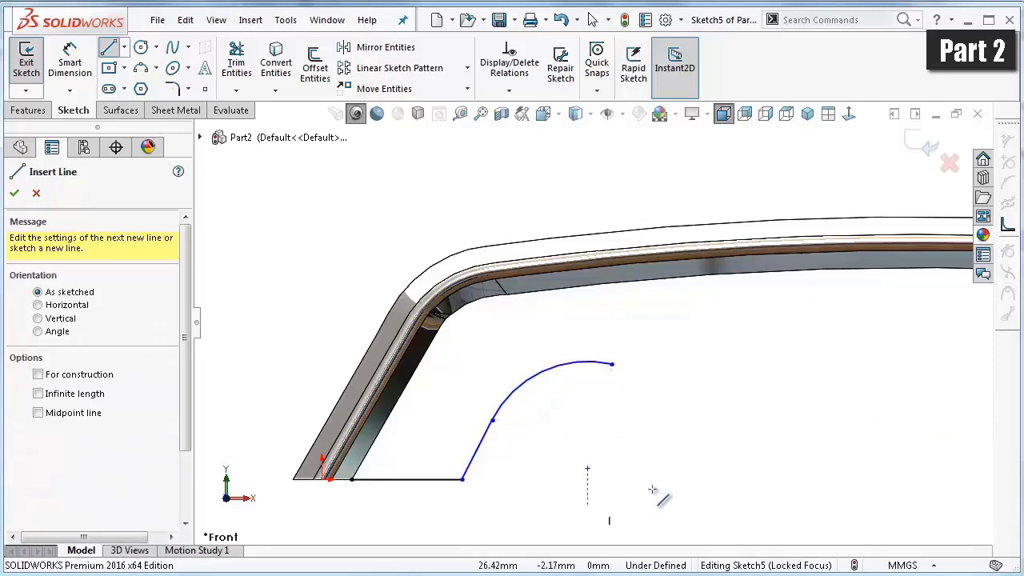
{"action": "key", "text": "z"}
{"action": "right_click_drag", "start_coordinate": [616, 492], "coordinate": [636, 404]}
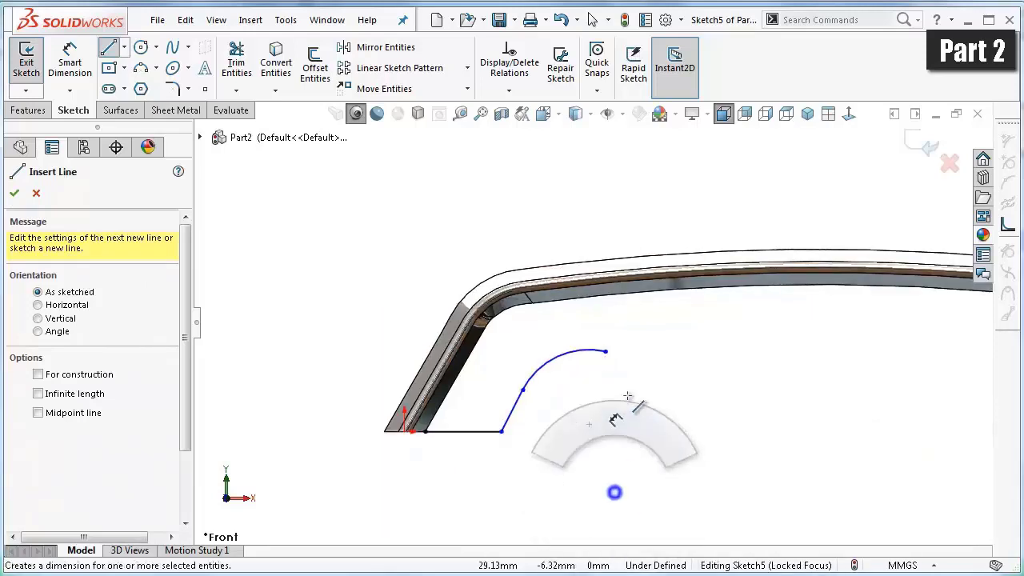
- Dimension the base line to 6.75 and the angle between the lines to 120°
{"action": "left_click", "coordinate": [494, 435]}
{"action": "left_click", "coordinate": [493, 463]}
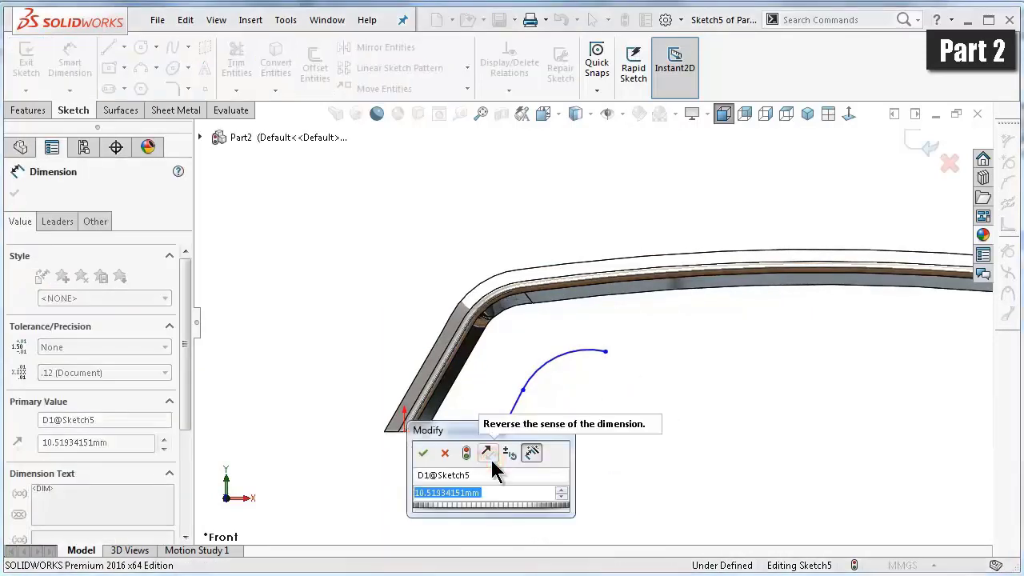
{"action": "type", "text": "6.7"}
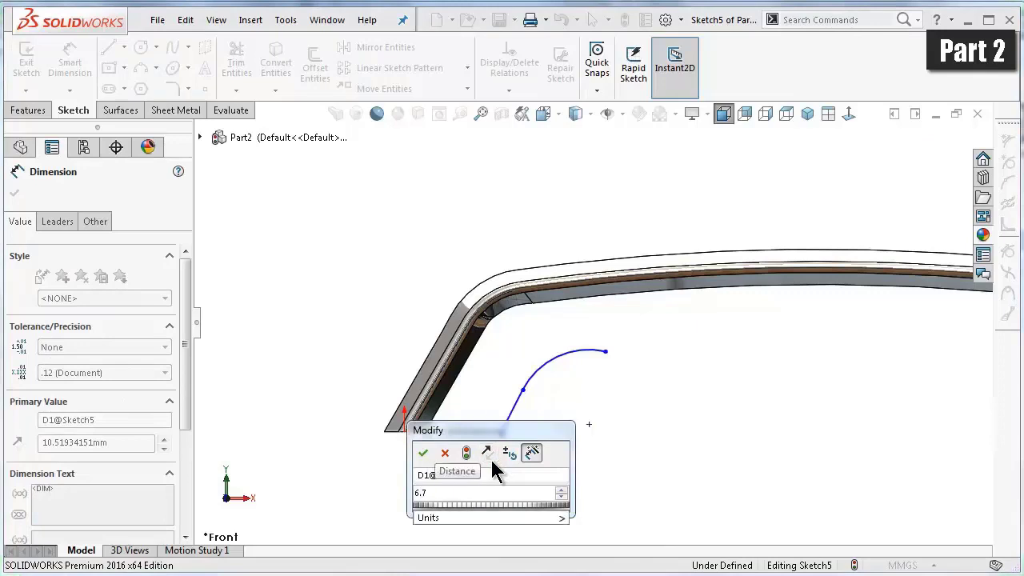
{"action": "type", "text": "5"}
{"action": "key", "text": "Return"}
{"action": "left_click", "coordinate": [488, 404]}
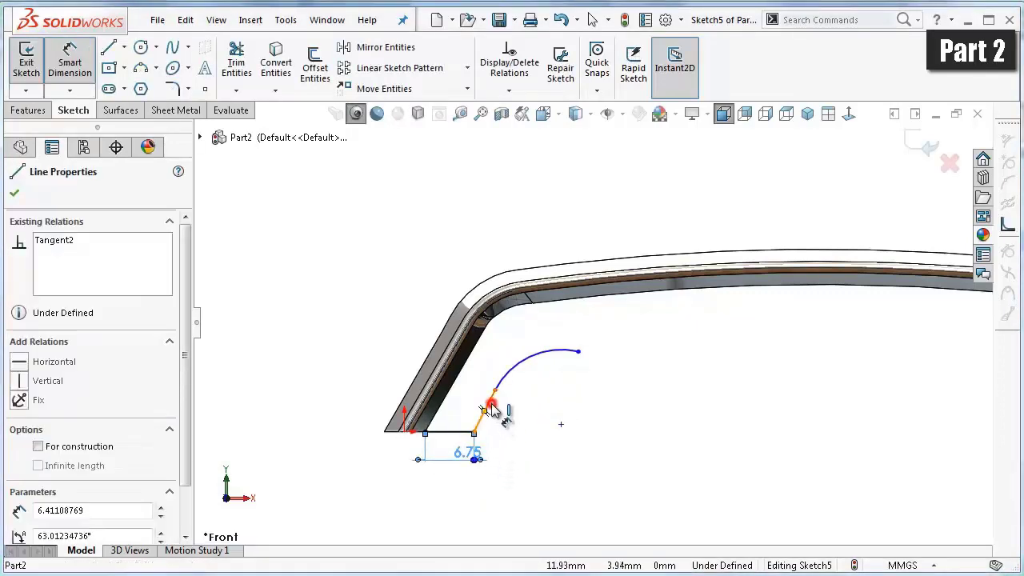
{"action": "left_click", "coordinate": [457, 430]}
{"action": "left_click", "coordinate": [462, 417]}
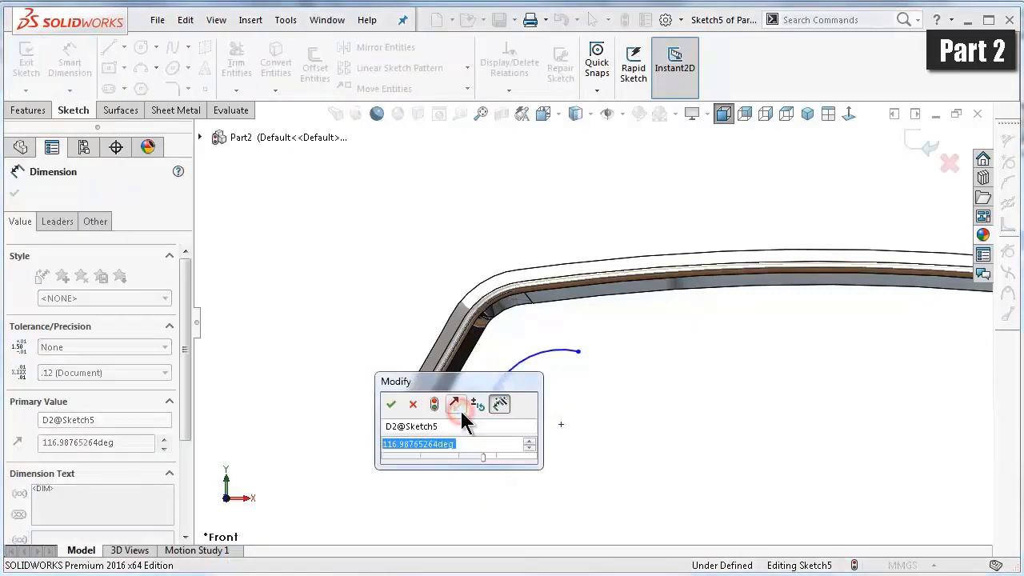
{"action": "type", "text": "120"}
{"action": "key", "text": "Return"}
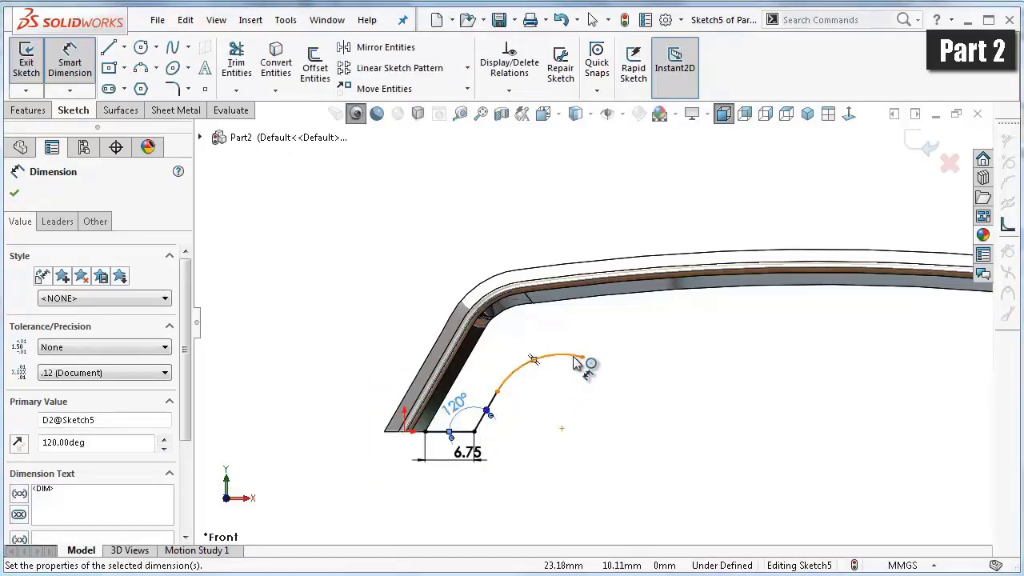
- Give the tangent arc radius 9 and the angled line a 2.75*2 (5.50) vertical height
{"action": "left_click", "coordinate": [559, 358]}
{"action": "left_click", "coordinate": [559, 370]}
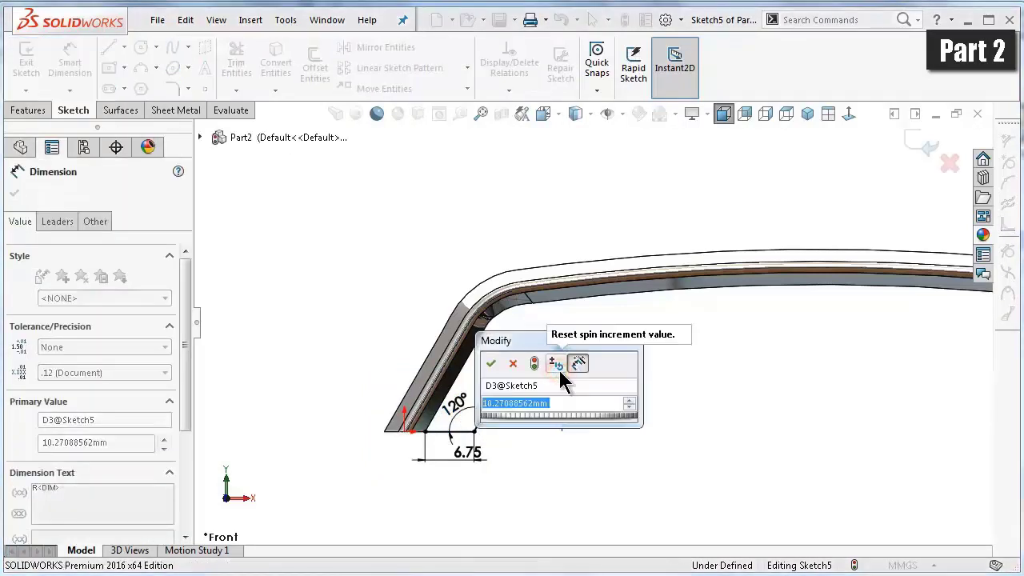
{"action": "type", "text": "4.5"}
{"action": "key", "text": "Return"}
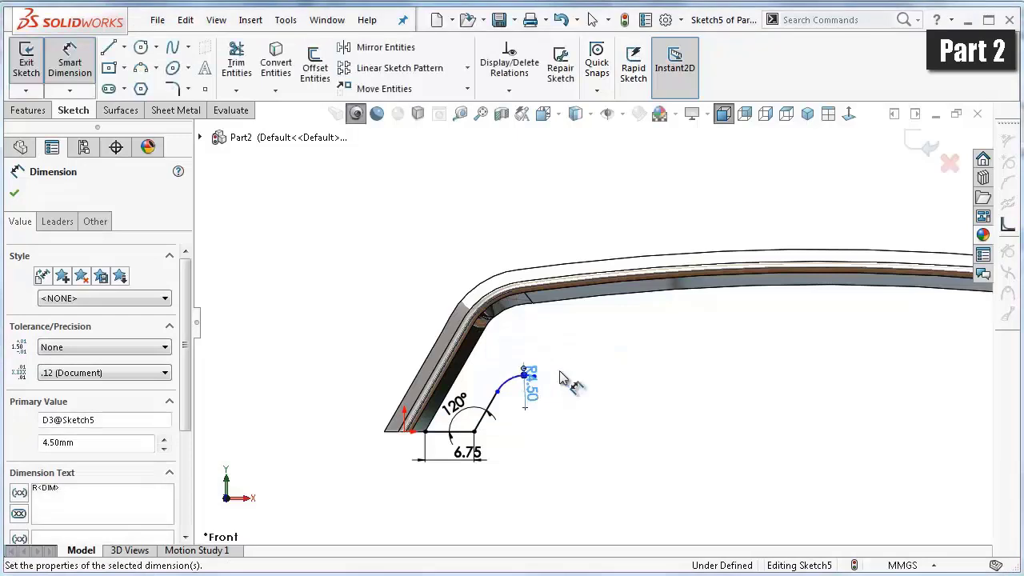
{"action": "scroll", "coordinate": [531, 400], "scroll_direction": "down", "scroll_amount": 1}
{"action": "scroll", "coordinate": [504, 404], "scroll_direction": "down", "scroll_amount": 2}
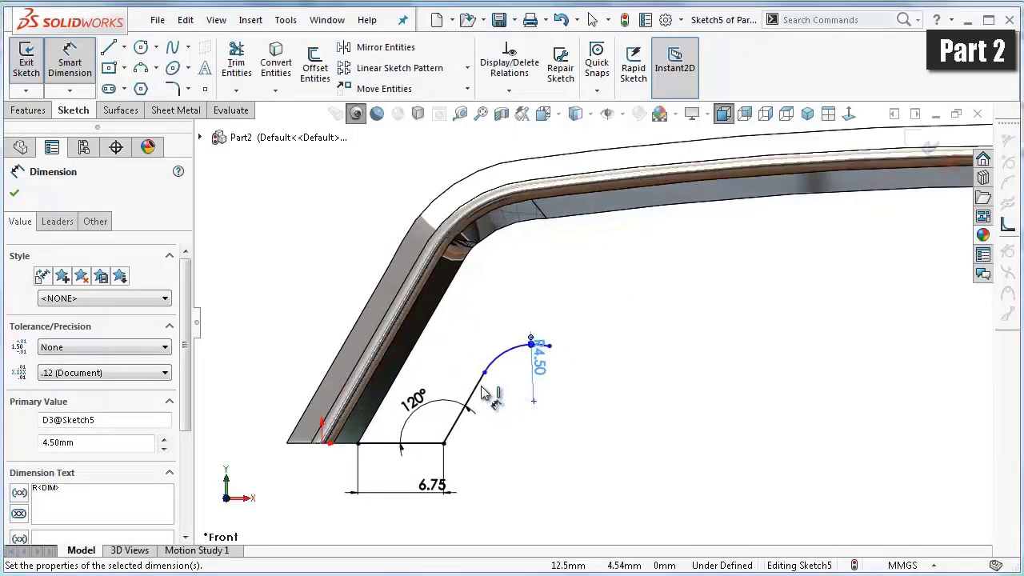
{"action": "double_click", "coordinate": [536, 357]}
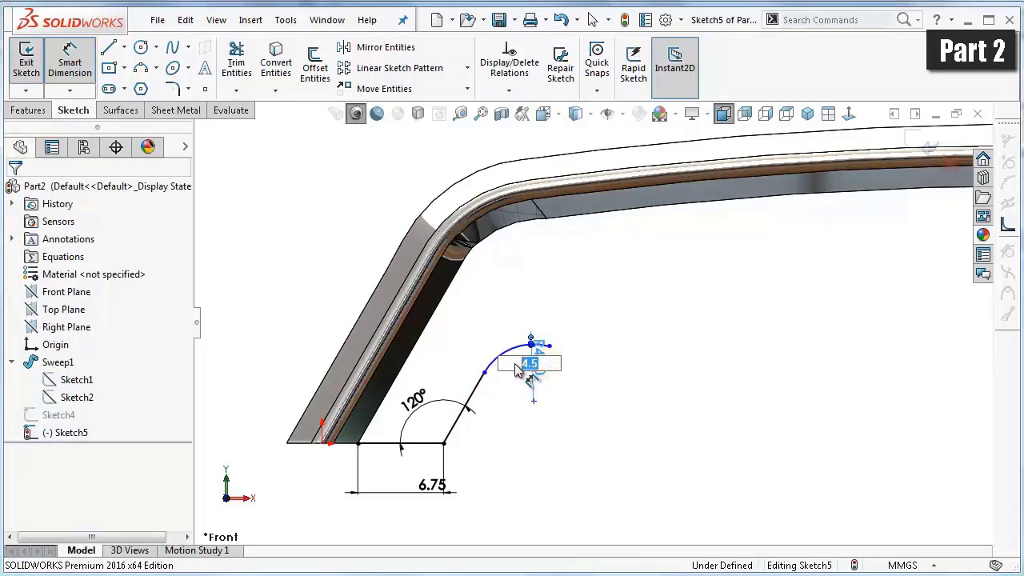
{"action": "type", "text": "9"}
{"action": "key", "text": "Return"}
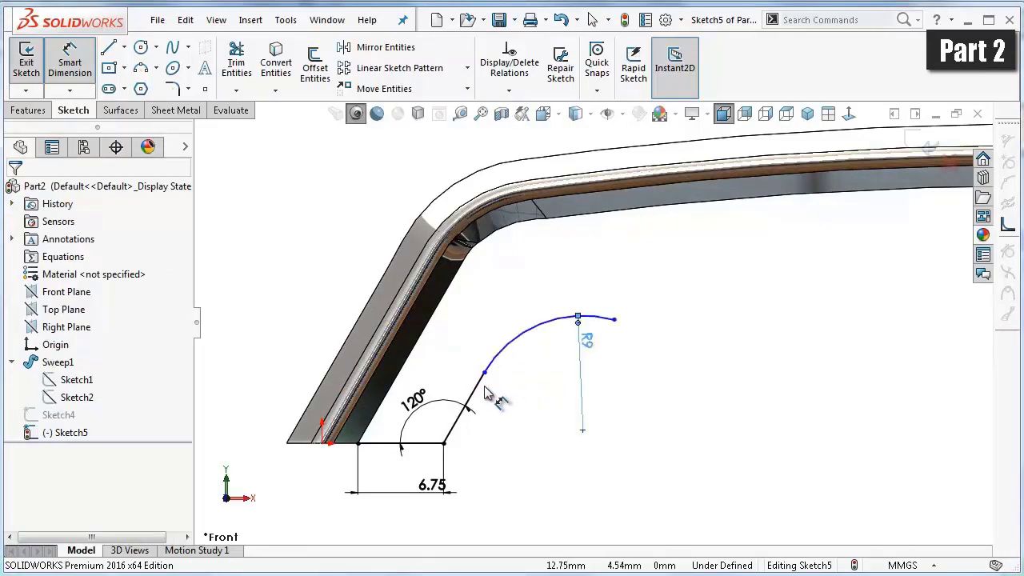
{"action": "left_click", "coordinate": [483, 392]}
{"action": "left_click", "coordinate": [521, 388]}
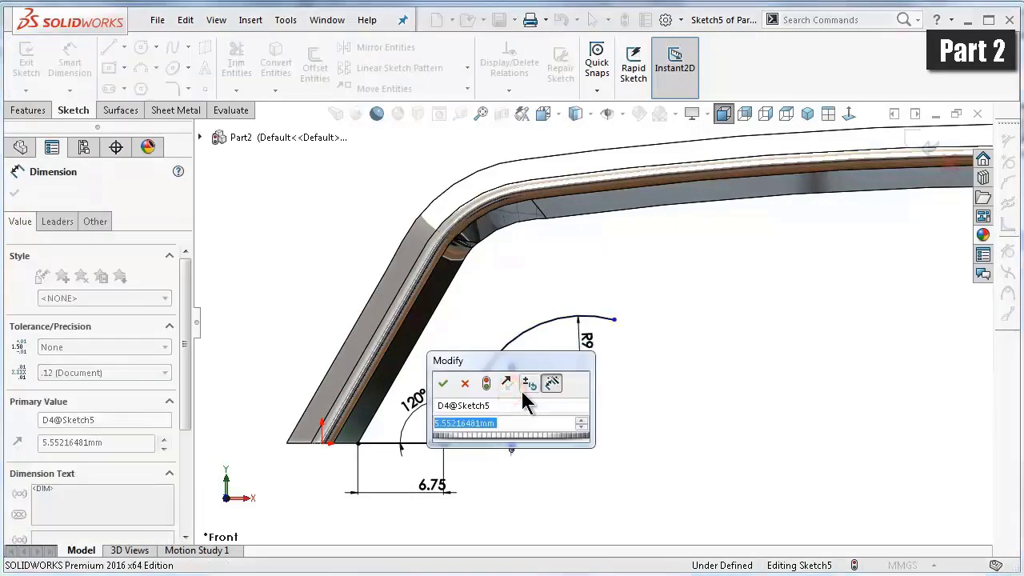
{"action": "type", "text": "2.75*"}
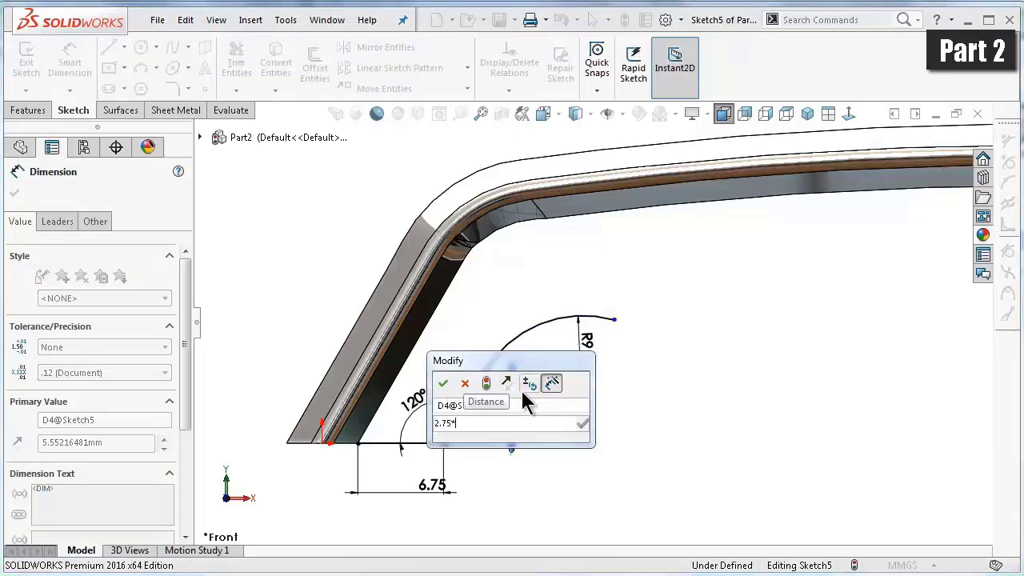
{"action": "type", "text": "2"}
{"action": "key", "text": "Return"}
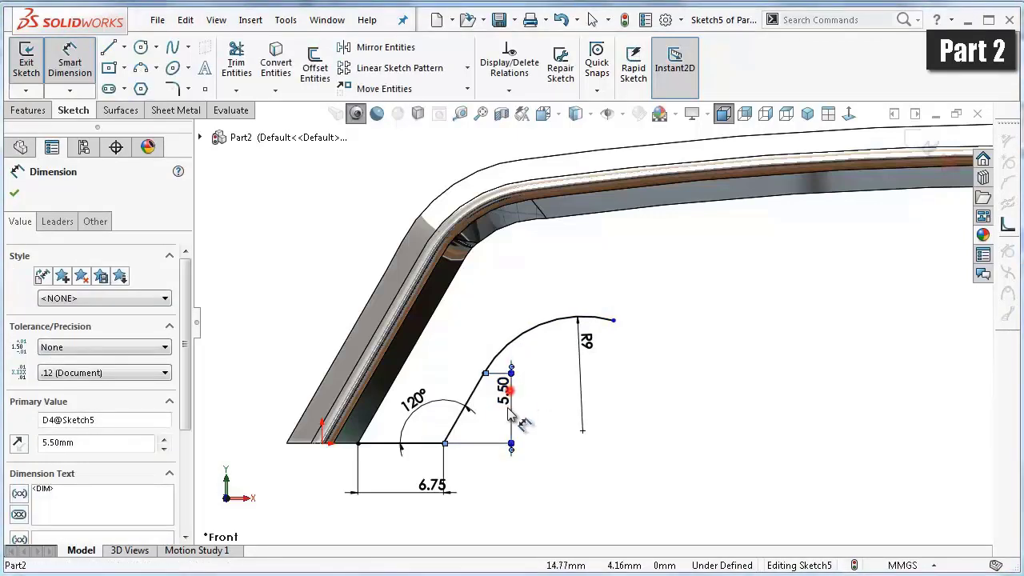
{"action": "left_click", "coordinate": [549, 362]}
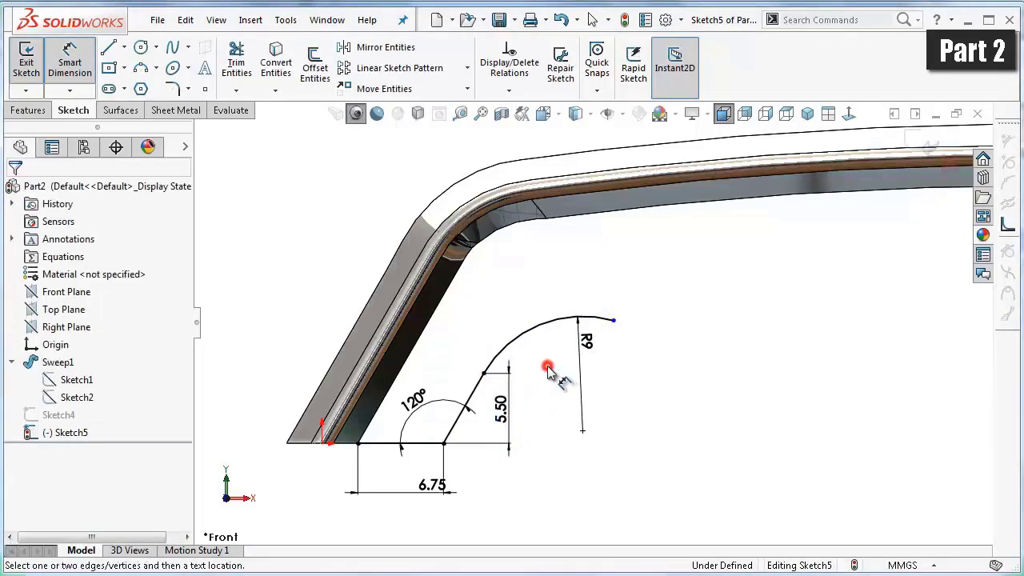
- Draw a three-point arc from the small arc's end to the sweep's far corner
{"action": "left_click", "coordinate": [146, 69]}
{"action": "left_click", "coordinate": [614, 321]}
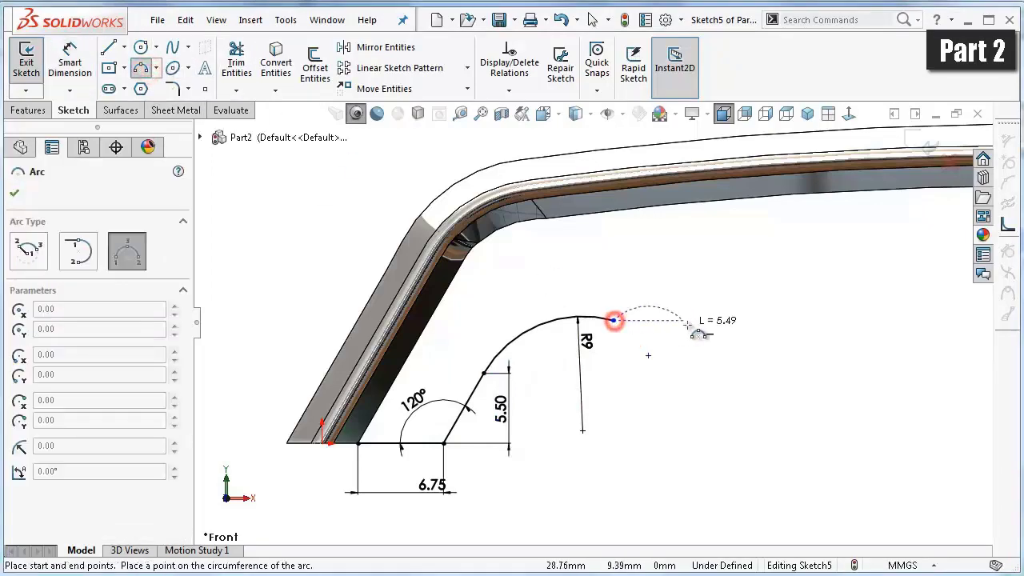
{"action": "scroll", "coordinate": [796, 311], "scroll_direction": "up", "scroll_amount": 3}
{"action": "scroll", "coordinate": [920, 307], "scroll_direction": "up", "scroll_amount": 2}
{"action": "scroll", "coordinate": [836, 323], "scroll_direction": "up", "scroll_amount": 1}
{"action": "scroll", "coordinate": [836, 323], "scroll_direction": "down", "scroll_amount": 2}
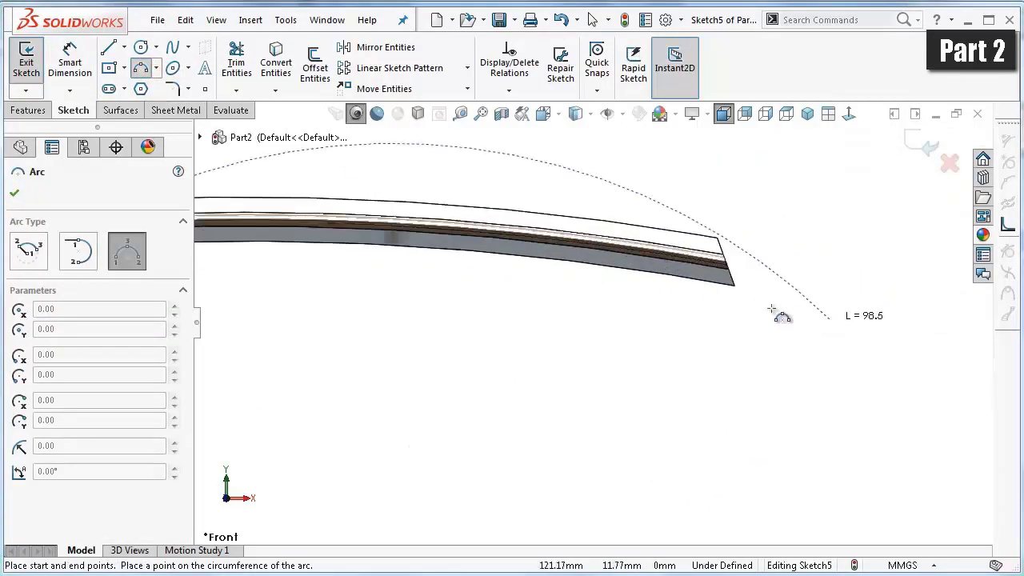
{"action": "scroll", "coordinate": [781, 307], "scroll_direction": "down", "scroll_amount": 3}
{"action": "left_click", "coordinate": [658, 265]}
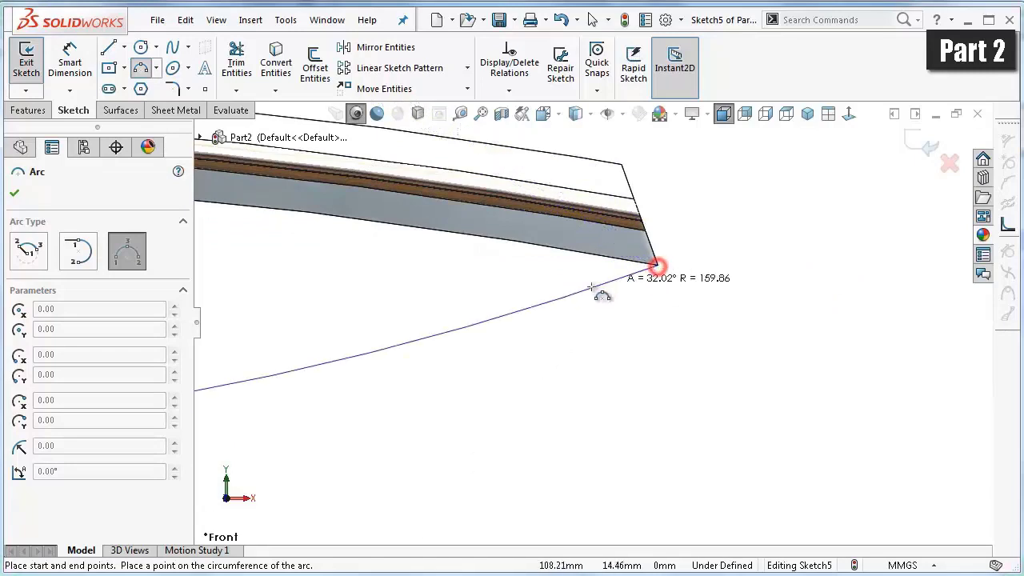
{"action": "scroll", "coordinate": [560, 297], "scroll_direction": "up", "scroll_amount": 2}
{"action": "scroll", "coordinate": [336, 309], "scroll_direction": "up", "scroll_amount": 1}
{"action": "scroll", "coordinate": [329, 292], "scroll_direction": "up", "scroll_amount": 2}
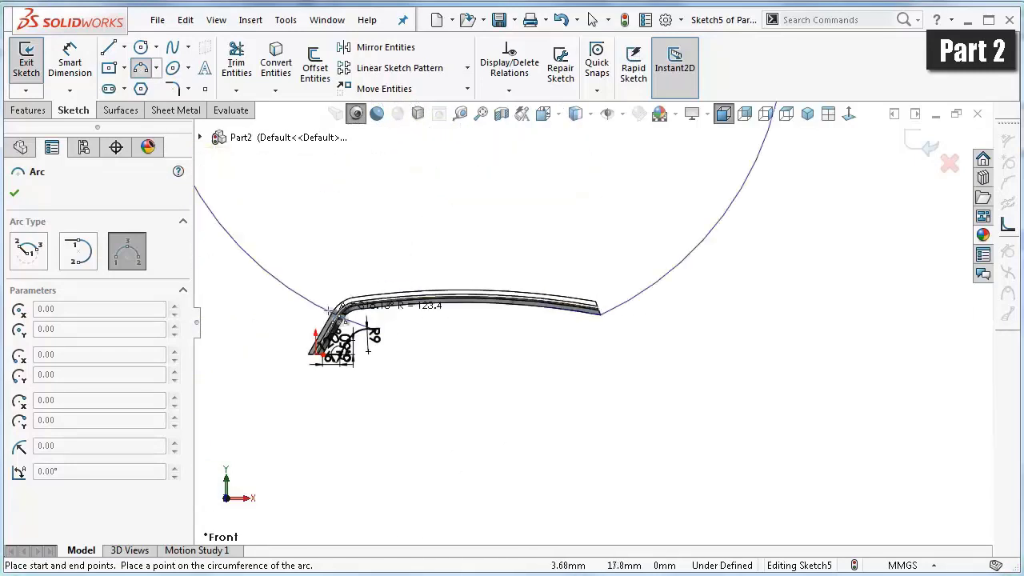
{"action": "scroll", "coordinate": [344, 304], "scroll_direction": "down", "scroll_amount": 3}
{"action": "scroll", "coordinate": [408, 332], "scroll_direction": "down", "scroll_amount": 1}
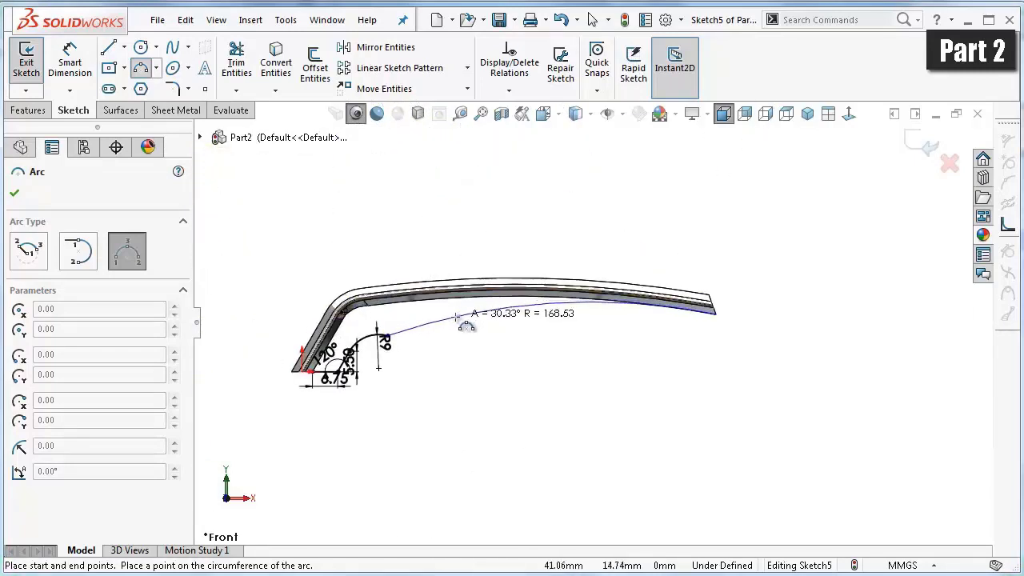
{"action": "left_click", "coordinate": [458, 318]}
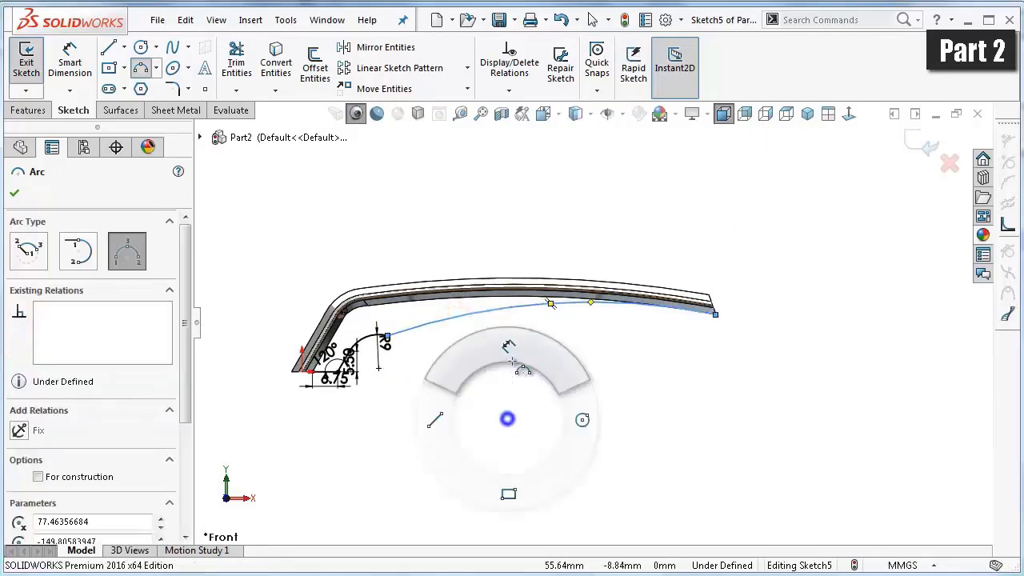
- Dimension the large arc with a 300 radius
{"action": "right_click_drag", "start_coordinate": [507, 415], "coordinate": [503, 326]}
{"action": "left_click", "coordinate": [503, 319]}
{"action": "left_click", "coordinate": [504, 340]}
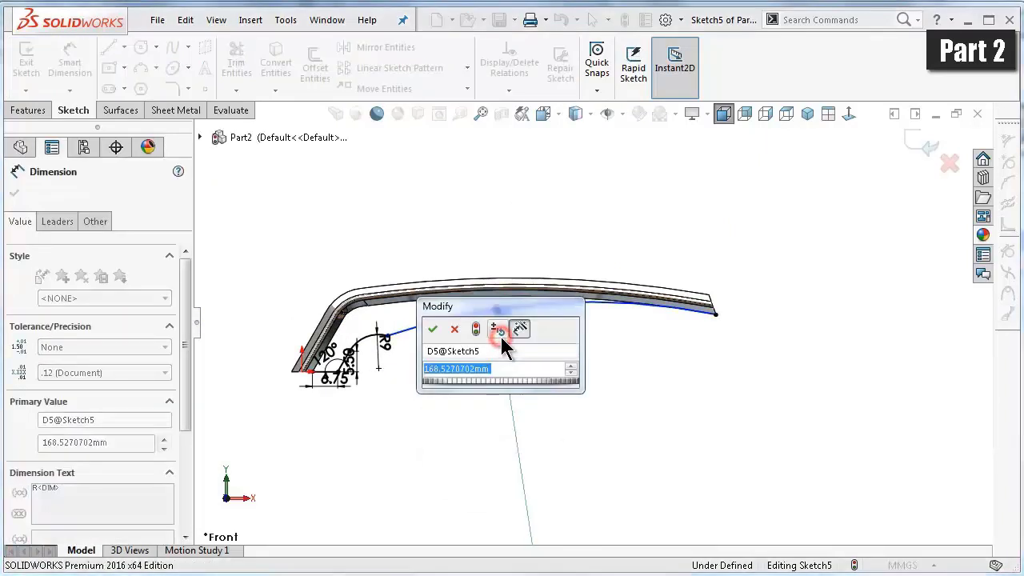
{"action": "type", "text": "300"}
{"action": "key", "text": "Return"}
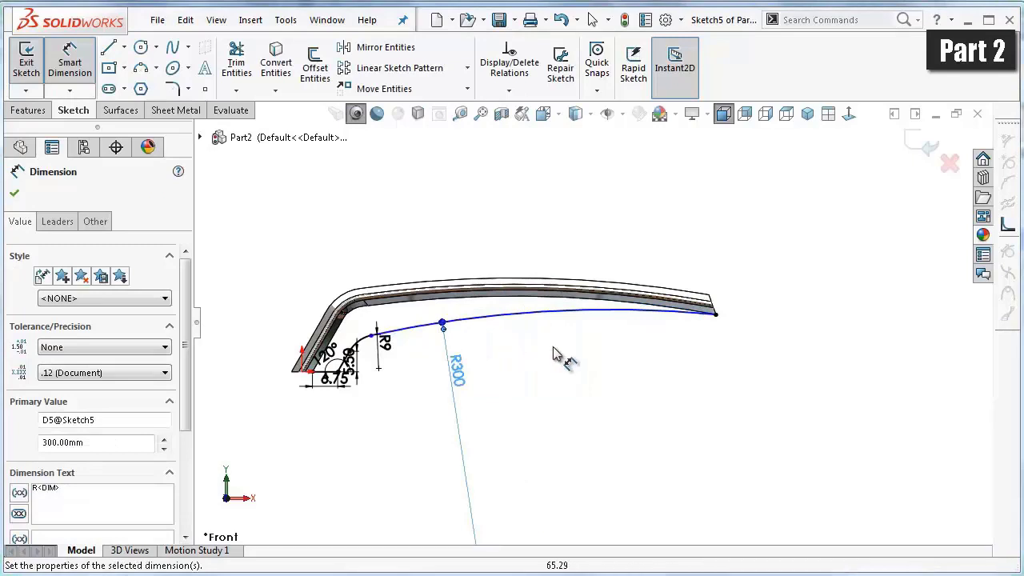
{"action": "left_click", "coordinate": [551, 347]}
{"action": "scroll", "coordinate": [404, 376], "scroll_direction": "down", "scroll_amount": 3}
{"action": "key", "text": "Escape"}
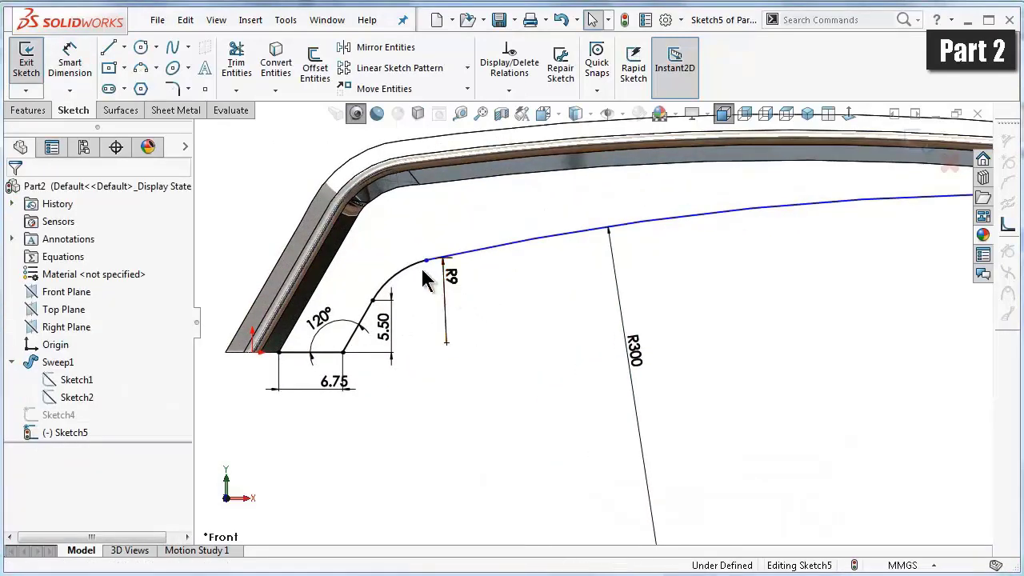
- Make the R9 and R300 arcs tangent, then convert the sweep edge into sketch geometry
{"action": "left_click", "coordinate": [415, 272]}
{"action": "left_click", "coordinate": [477, 251], "text": "ctrl"}
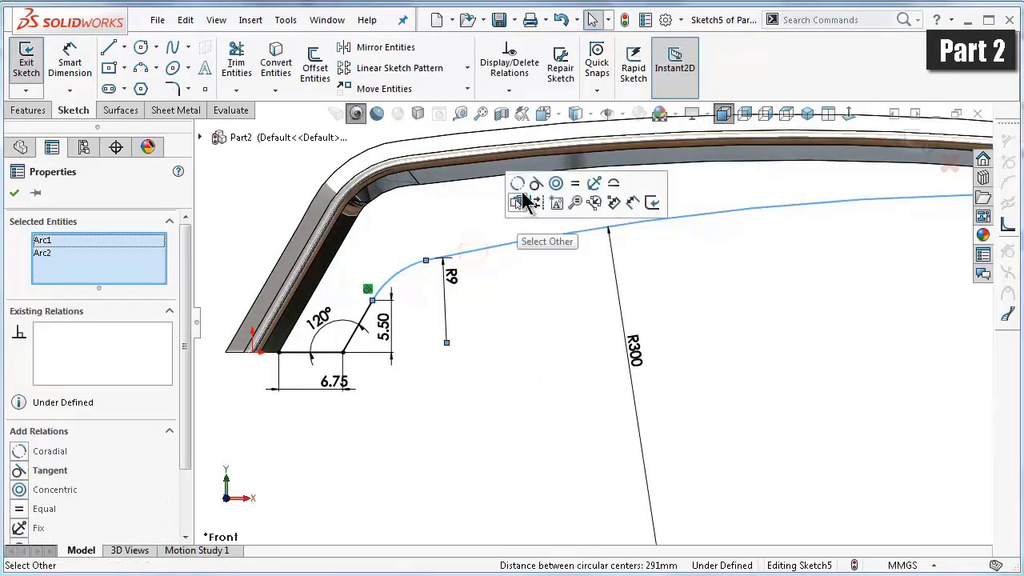
{"action": "left_click", "coordinate": [539, 185]}
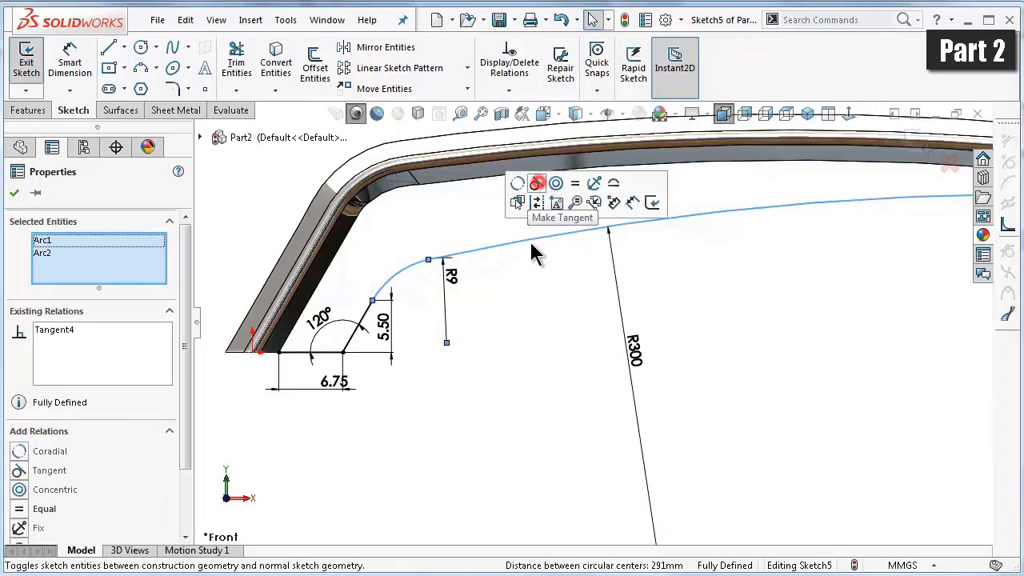
{"action": "left_click", "coordinate": [534, 316]}
{"action": "scroll", "coordinate": [640, 328], "scroll_direction": "up", "scroll_amount": 2}
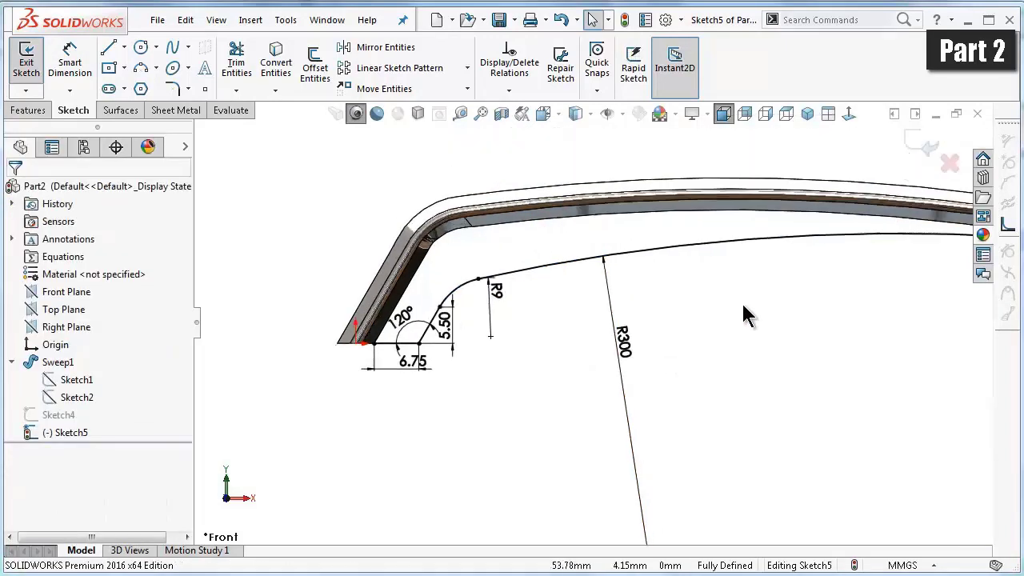
{"action": "scroll", "coordinate": [742, 302], "scroll_direction": "up", "scroll_amount": 1}
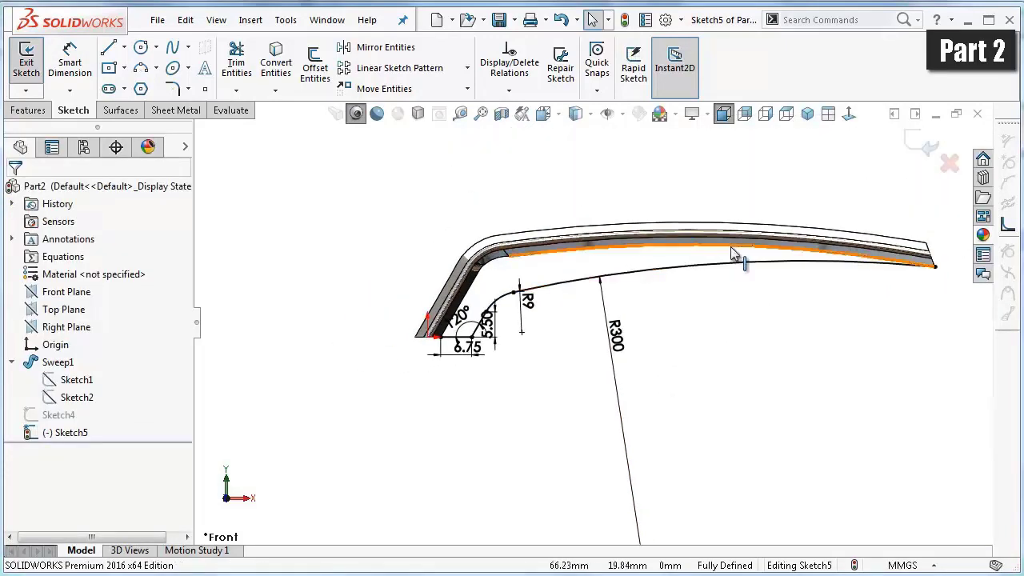
{"action": "scroll", "coordinate": [576, 264], "scroll_direction": "down", "scroll_amount": 2}
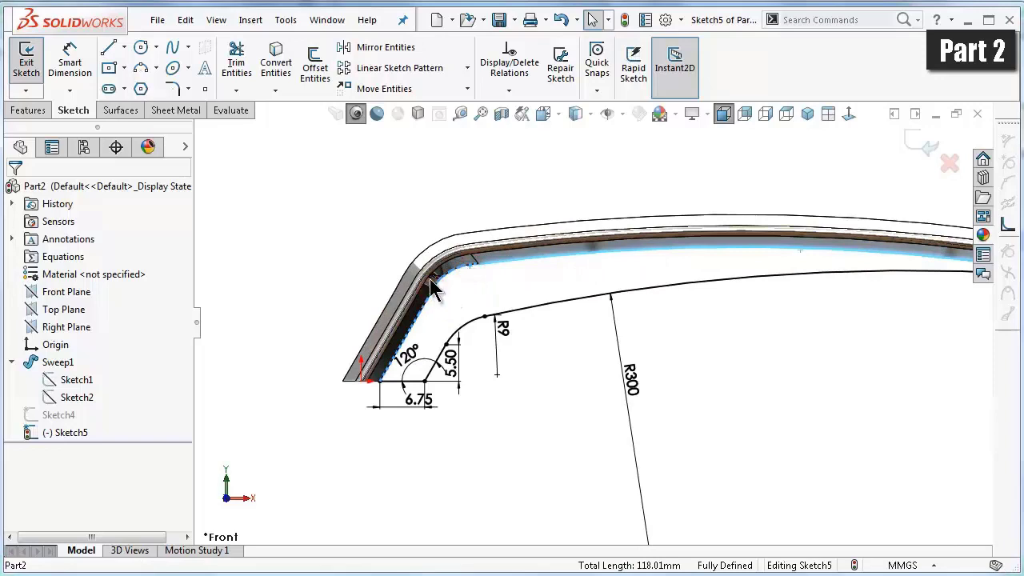
{"action": "left_click", "coordinate": [281, 53]}
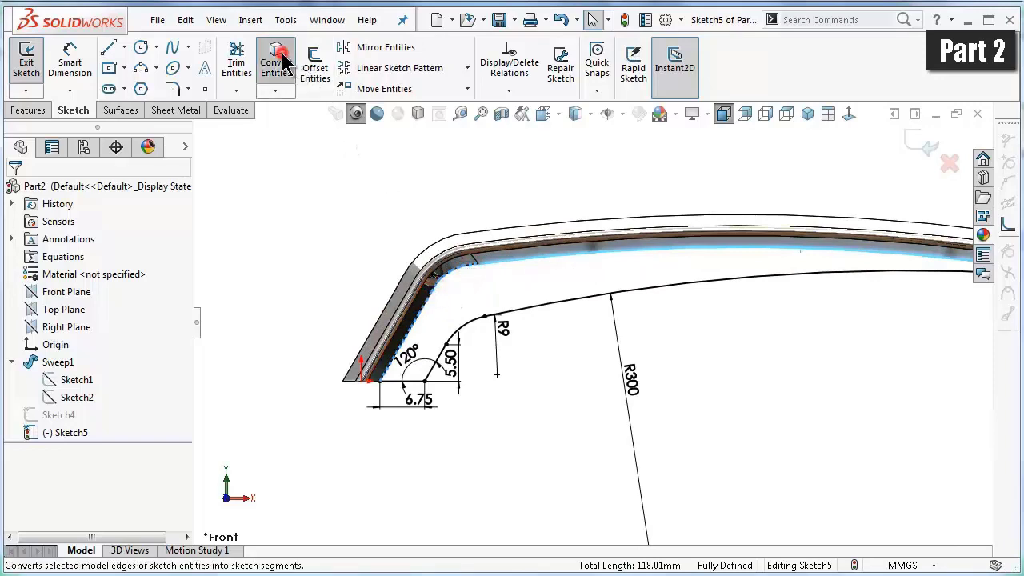
- Draw an angled centerpoint straight slot to the left of the sweep
{"action": "left_click", "coordinate": [349, 206]}
{"action": "scroll", "coordinate": [358, 287], "scroll_direction": "up", "scroll_amount": 1}
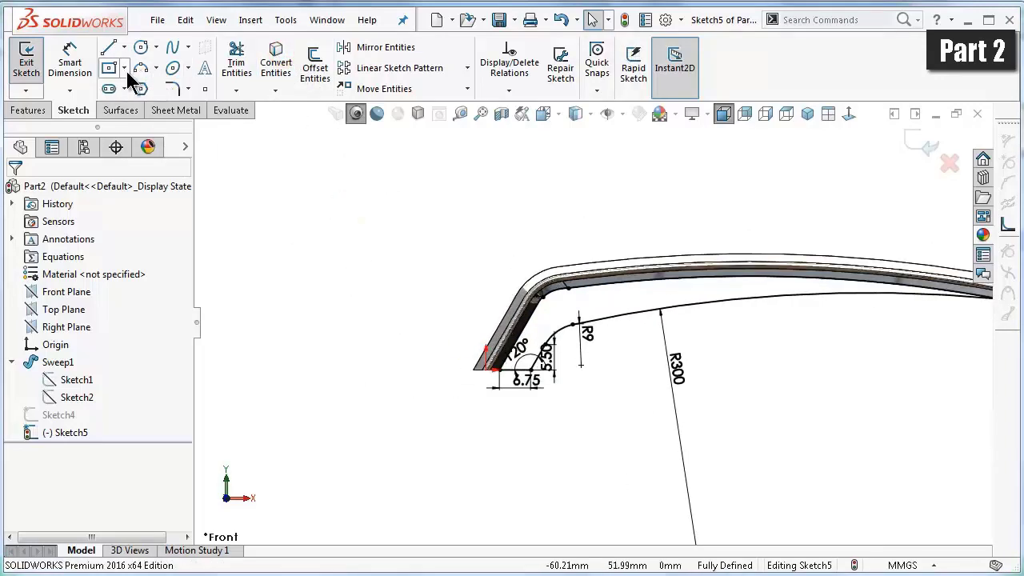
{"action": "left_click", "coordinate": [108, 88]}
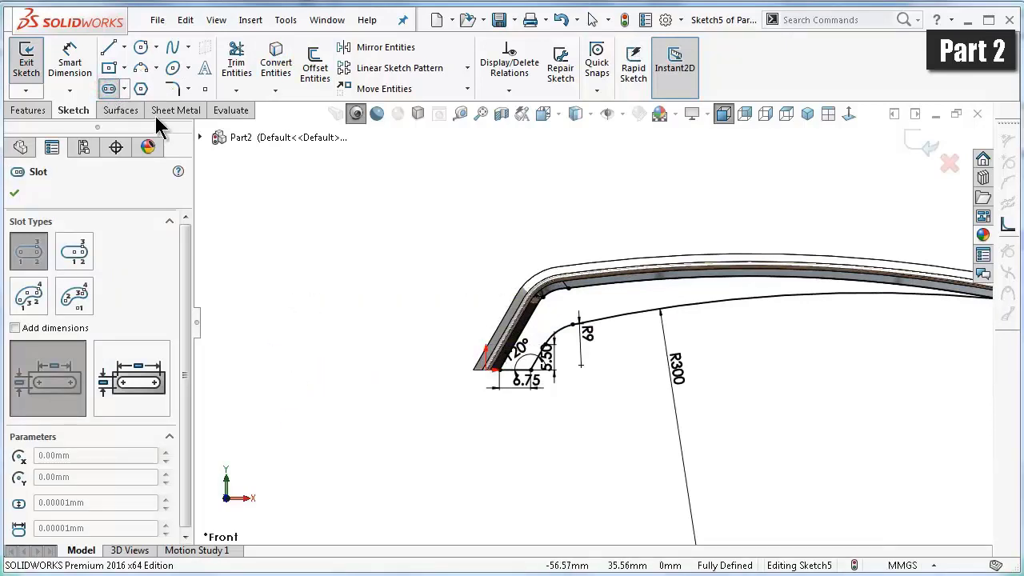
{"action": "left_click", "coordinate": [124, 86]}
{"action": "left_click", "coordinate": [132, 129]}
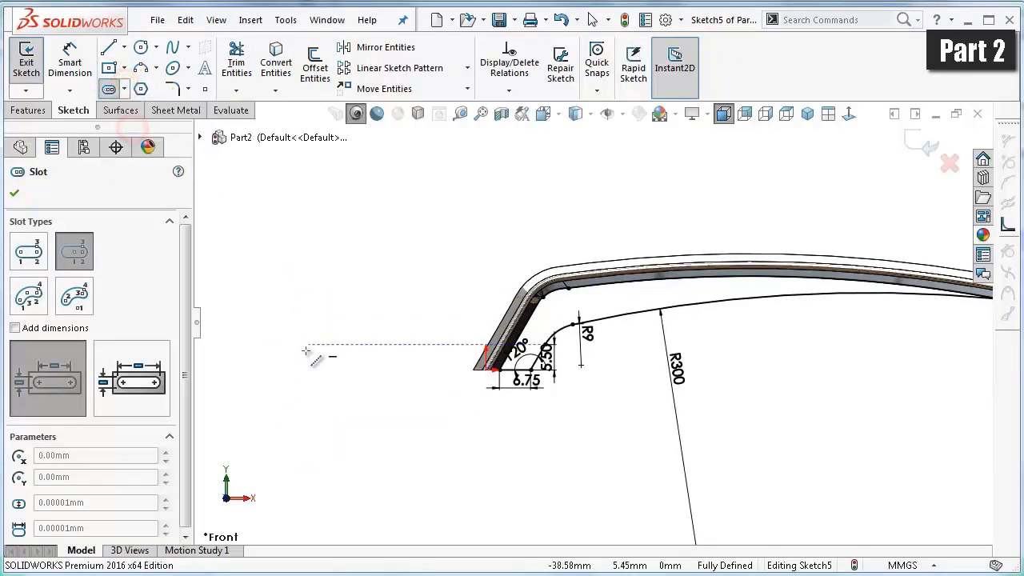
{"action": "scroll", "coordinate": [292, 363], "scroll_direction": "up", "scroll_amount": 2}
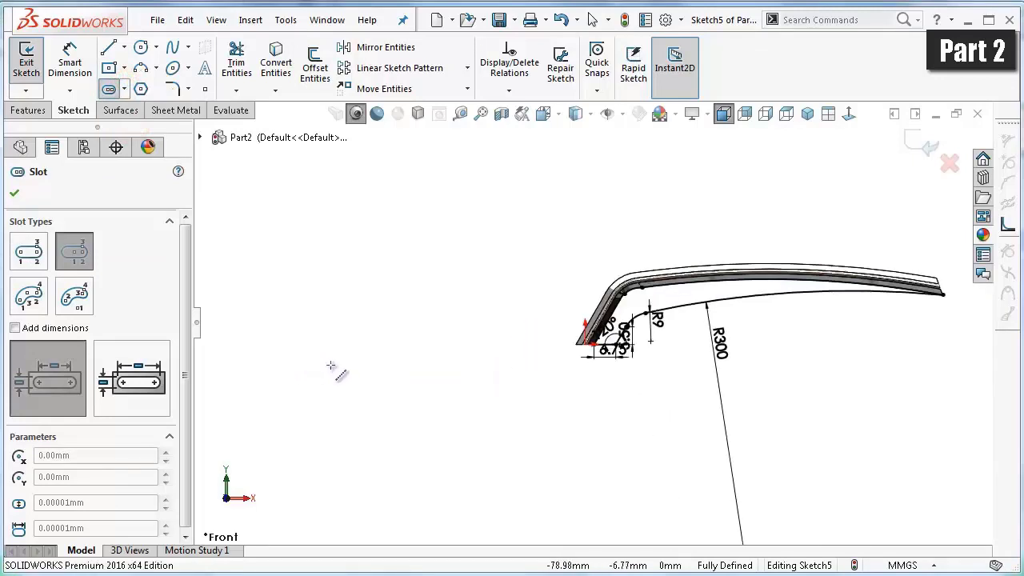
{"action": "left_click", "coordinate": [406, 345]}
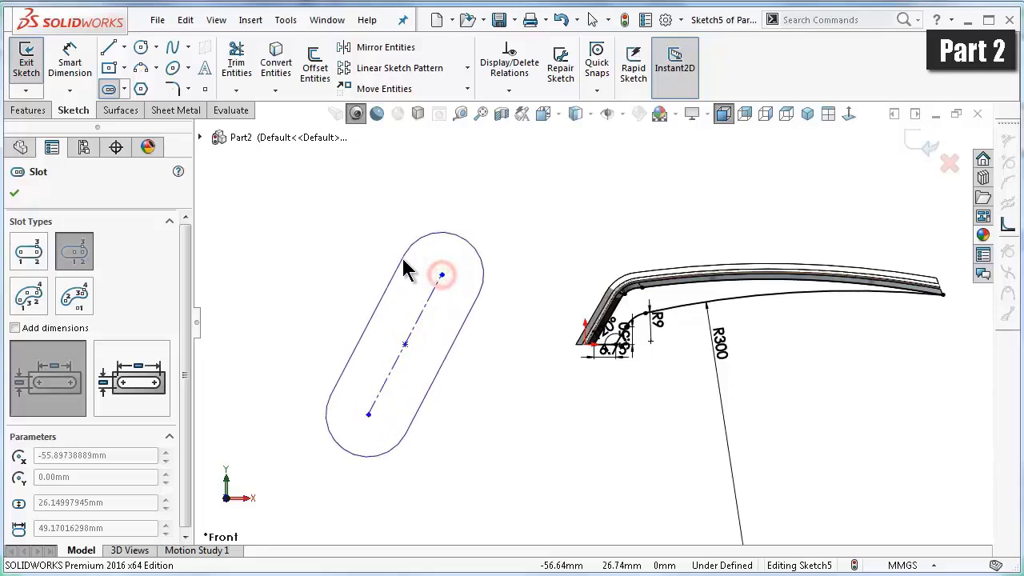
{"action": "left_click", "coordinate": [403, 257]}
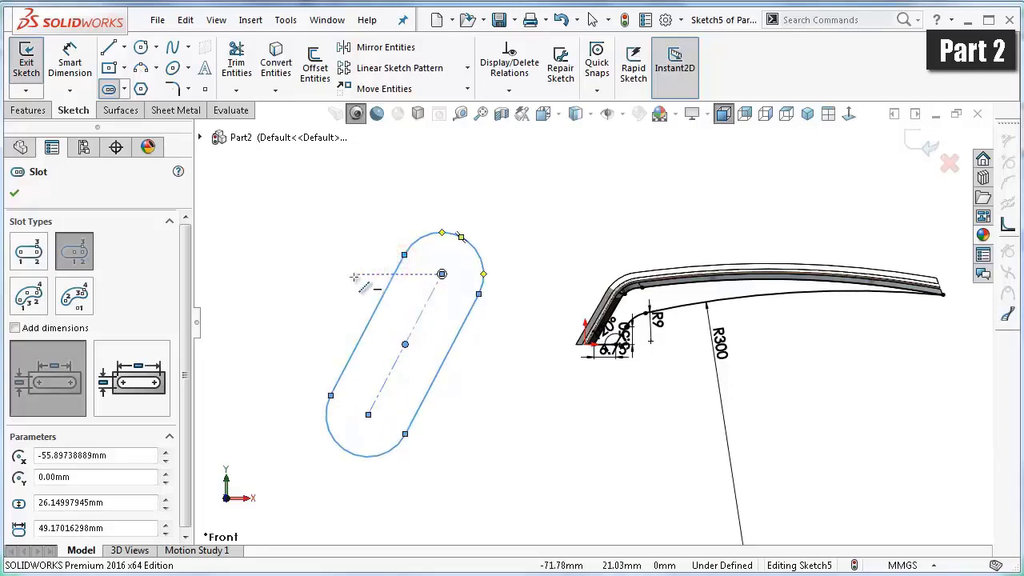
{"action": "mouse_move", "coordinate": [184, 290]}
{"action": "left_mouse_down"}
{"action": "mouse_move", "coordinate": [198, 346]}
{"action": "mouse_move", "coordinate": [188, 280]}
{"action": "left_mouse_up"}
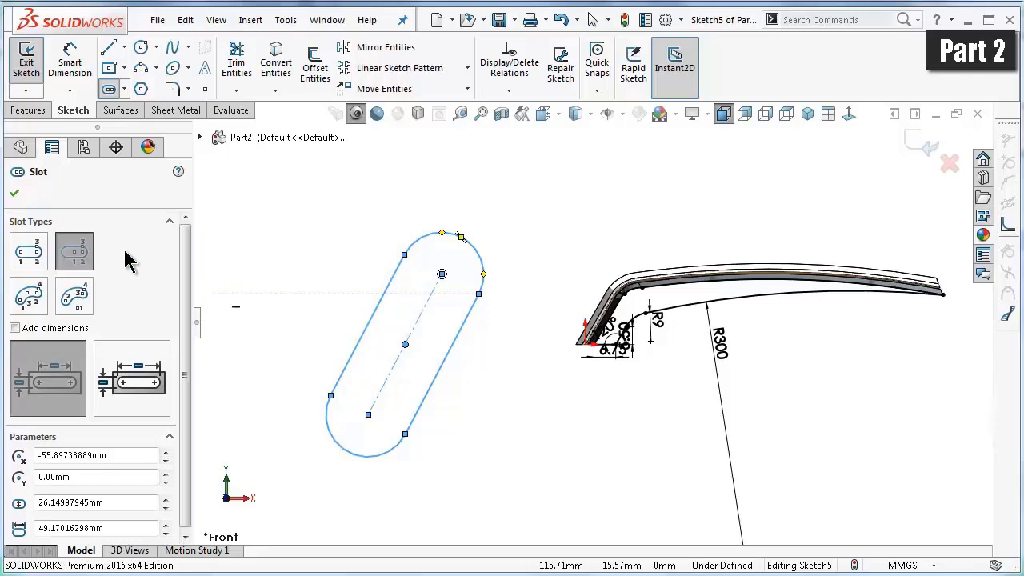
{"action": "left_click", "coordinate": [15, 194]}
- Convert the whole slot into construction geometry
{"action": "left_click_drag", "start_coordinate": [280, 182], "coordinate": [513, 528]}
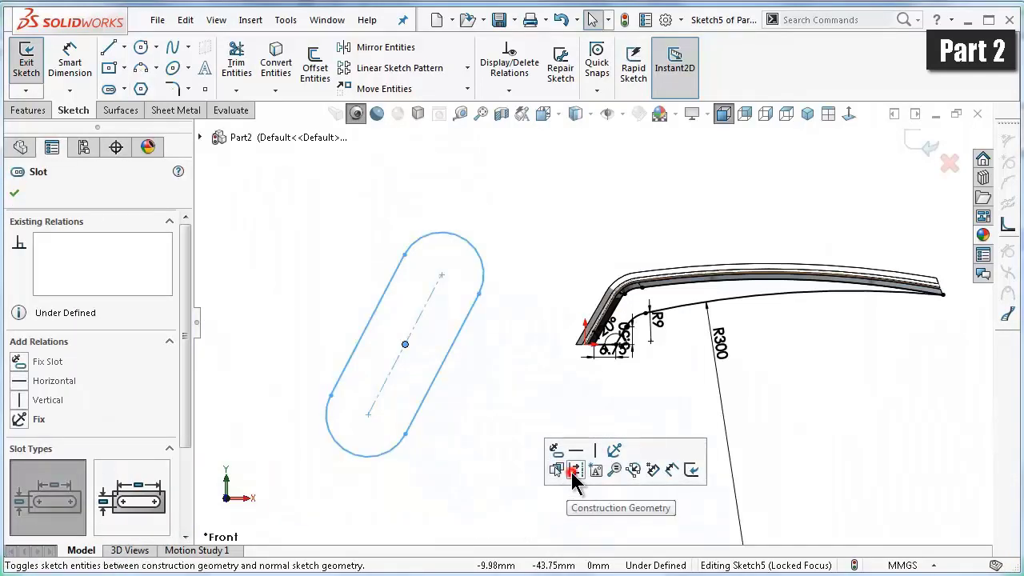
{"action": "left_click", "coordinate": [571, 472]}
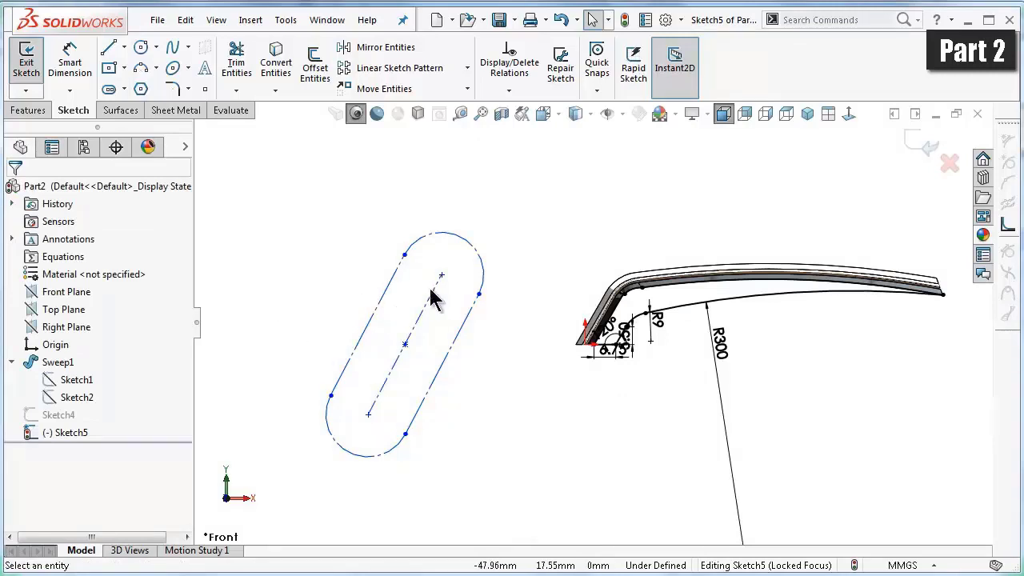
{"action": "right_click_drag", "start_coordinate": [270, 267], "coordinate": [263, 160]}
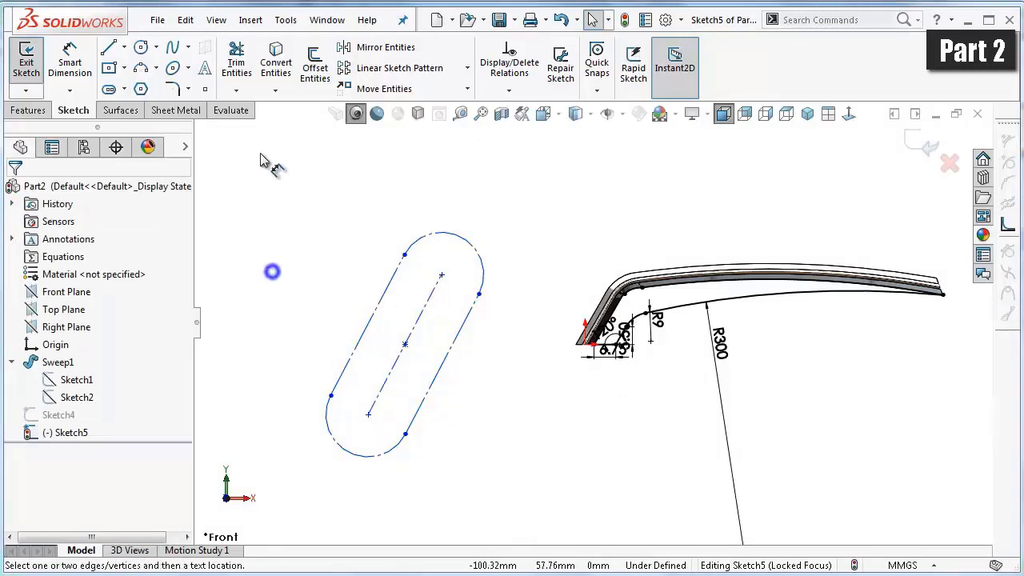
- Dimension the slot's upper arc with a 10.97 mm radius
{"action": "left_click", "coordinate": [432, 244]}
{"action": "left_click", "coordinate": [422, 229]}
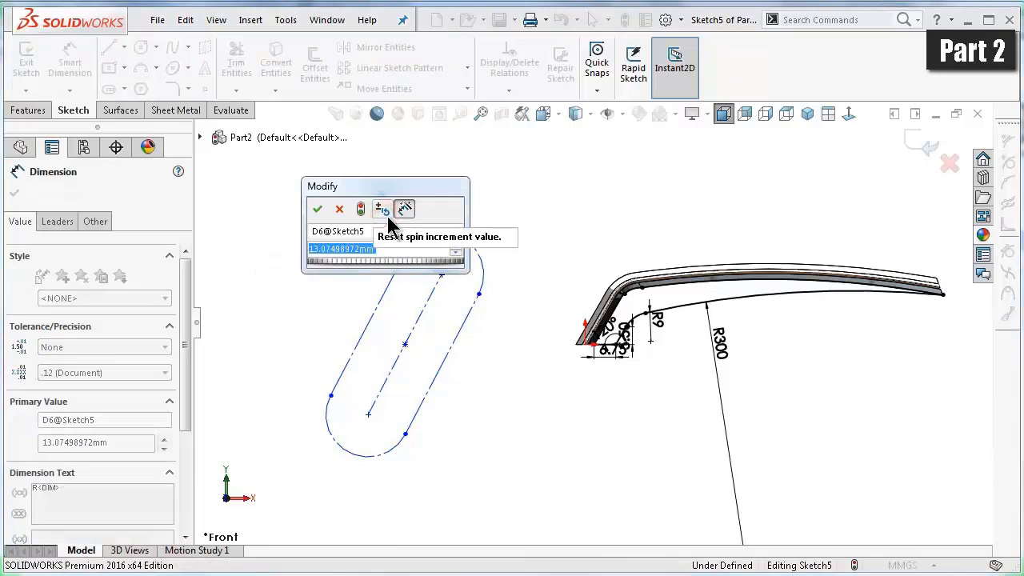
{"action": "type", "text": "1"}
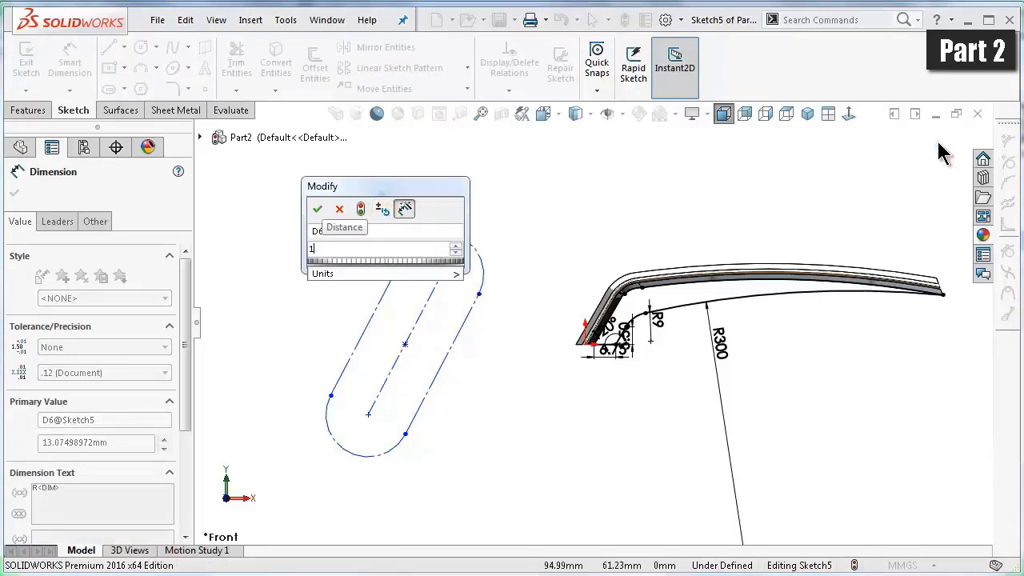
{"action": "type", "text": "0.97"}
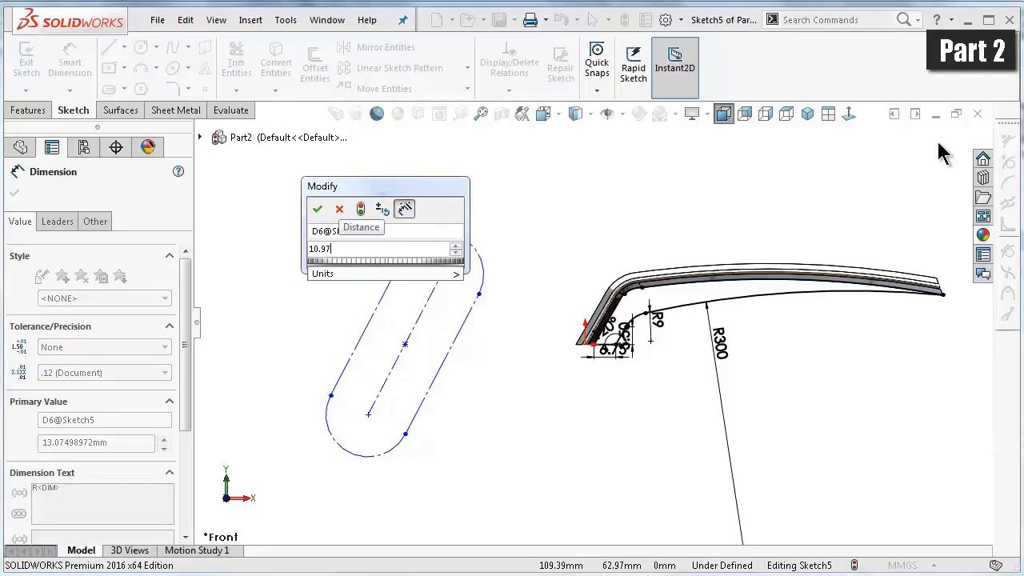
{"action": "key", "text": "Return"}
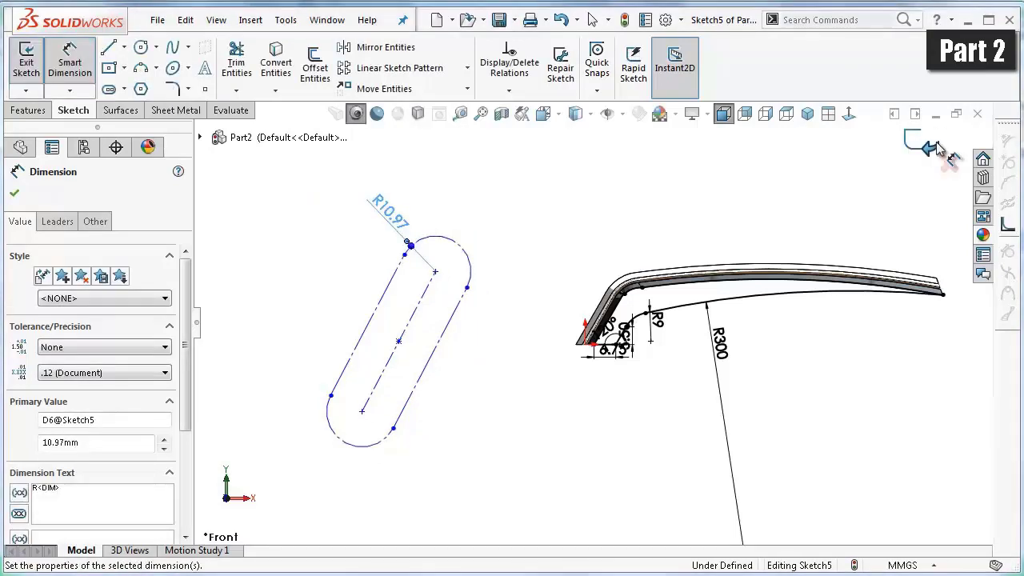
- Set the slot's connecting arc angle to 60°
{"action": "scroll", "coordinate": [743, 171], "scroll_direction": "down", "scroll_amount": 2}
{"action": "left_click", "coordinate": [332, 301]}
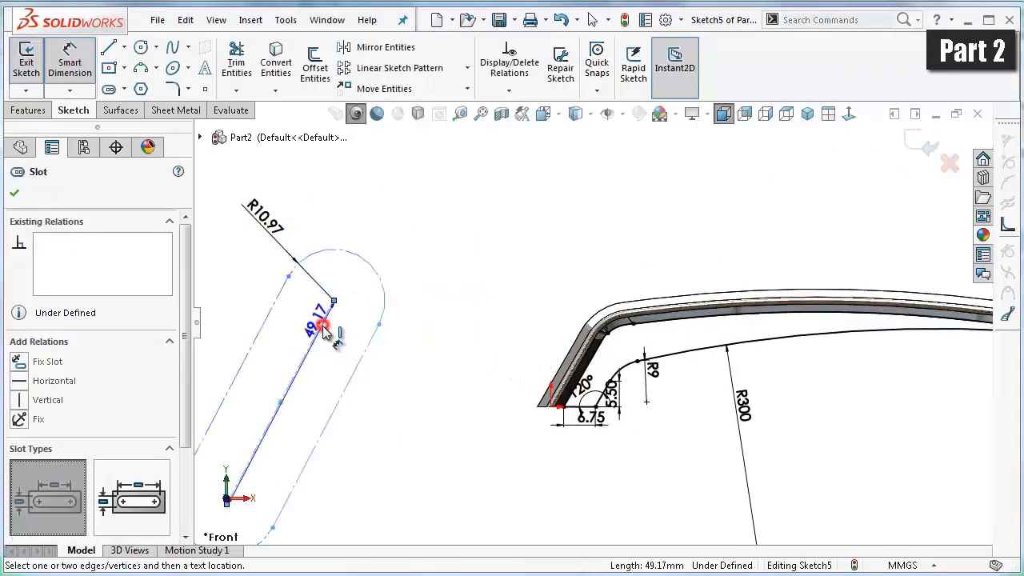
{"action": "scroll", "coordinate": [480, 384], "scroll_direction": "down", "scroll_amount": 2}
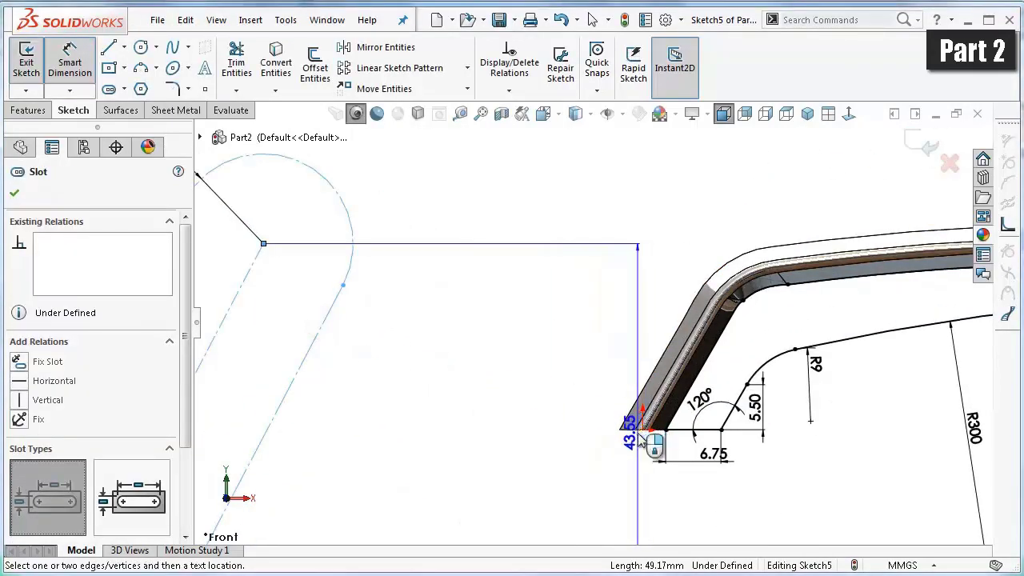
{"action": "scroll", "coordinate": [648, 431], "scroll_direction": "down", "scroll_amount": 2}
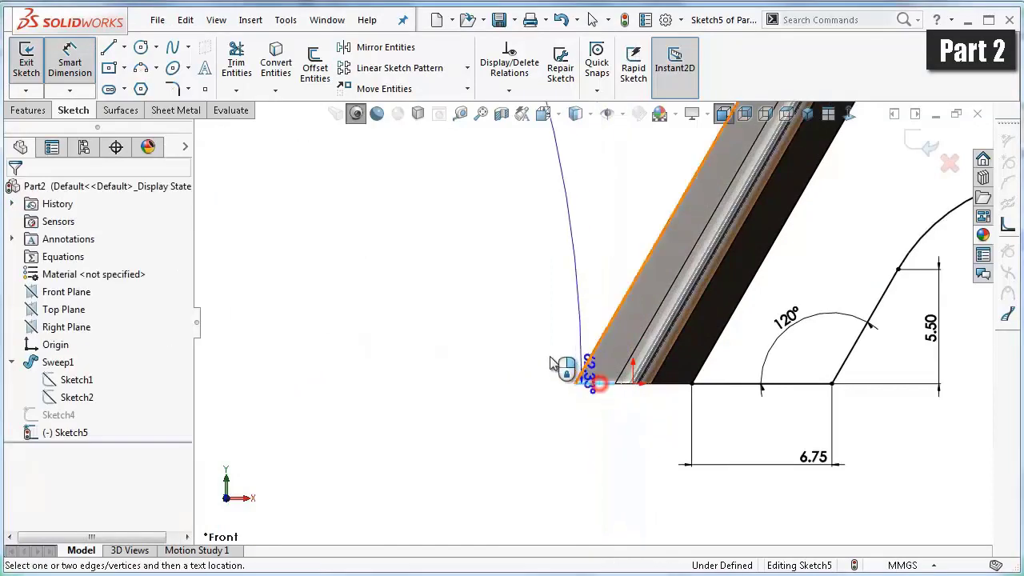
{"action": "scroll", "coordinate": [496, 336], "scroll_direction": "up", "scroll_amount": 3}
{"action": "scroll", "coordinate": [468, 328], "scroll_direction": "up", "scroll_amount": 1}
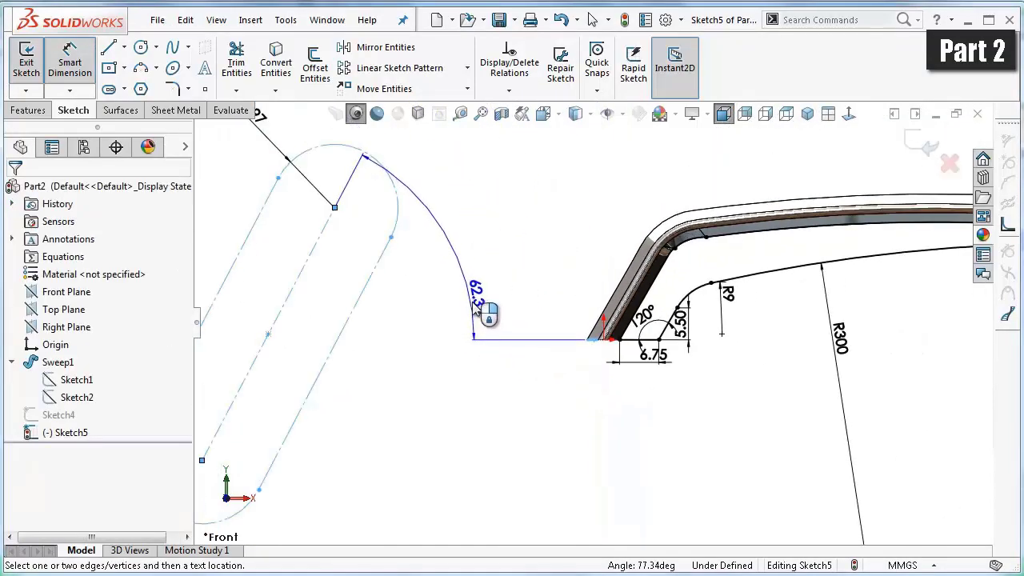
{"action": "left_click", "coordinate": [468, 308]}
{"action": "type", "text": "60"}
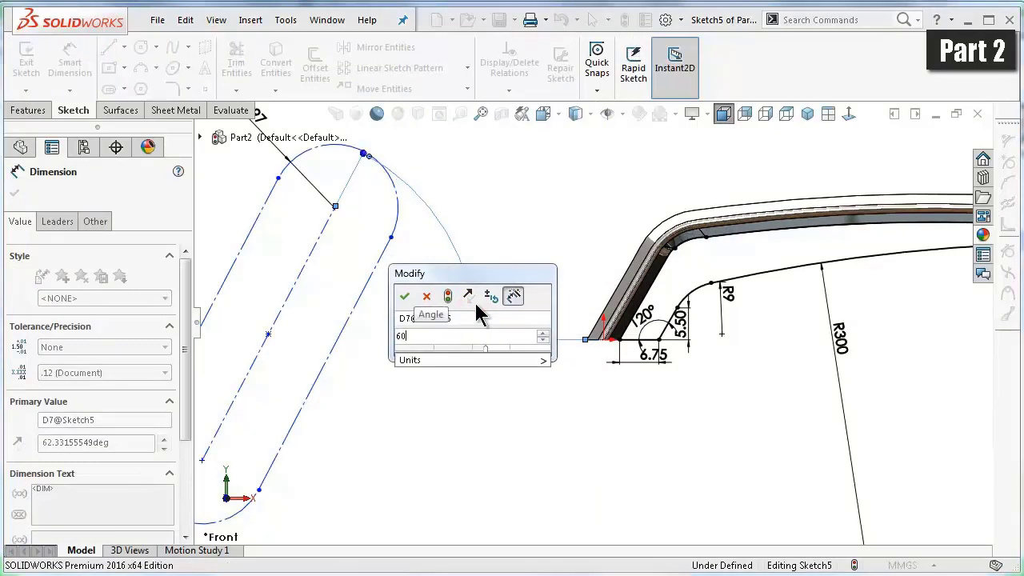
{"action": "key", "text": "Return"}
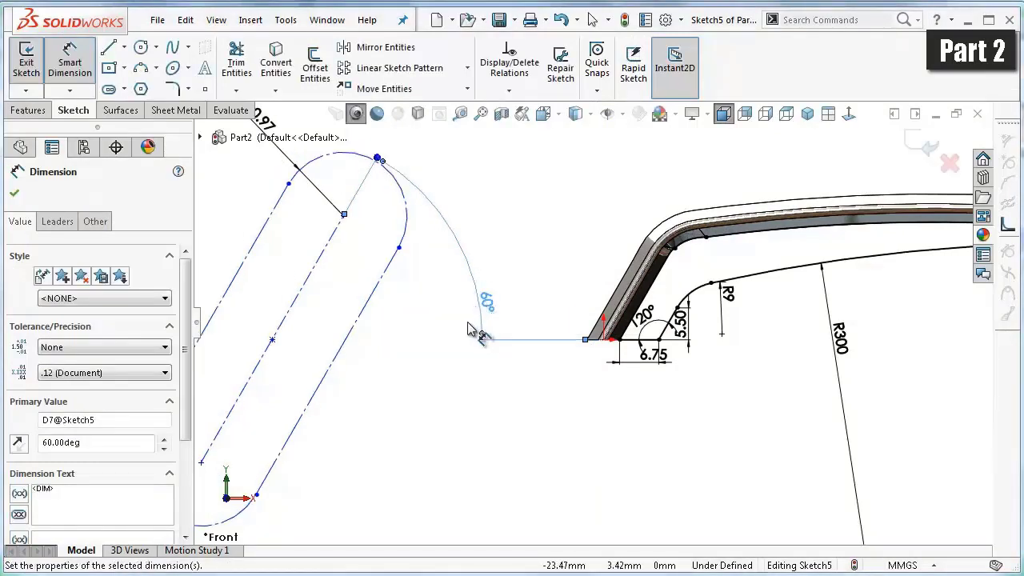
- Set a 50.81 mm horizontal distance from the slot's lower centre to the sweep corner
{"action": "scroll", "coordinate": [468, 348], "scroll_direction": "up", "scroll_amount": 1}
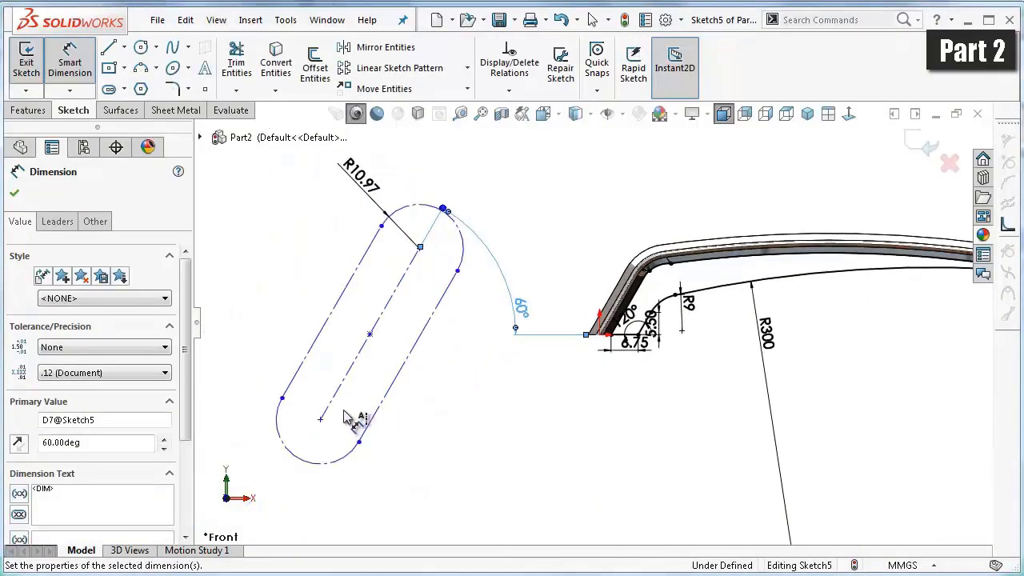
{"action": "left_click", "coordinate": [319, 423]}
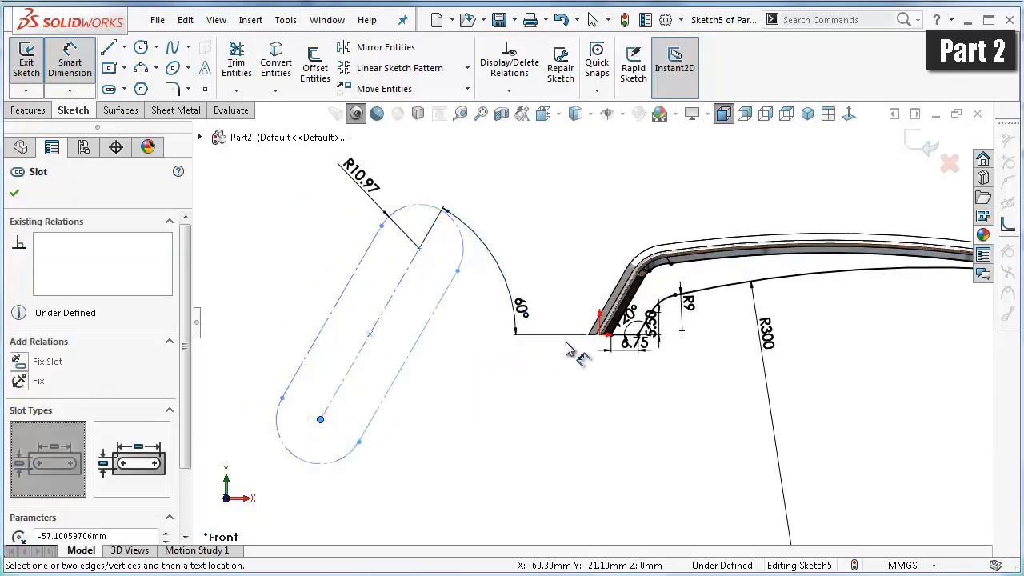
{"action": "scroll", "coordinate": [600, 334], "scroll_direction": "down", "scroll_amount": 3}
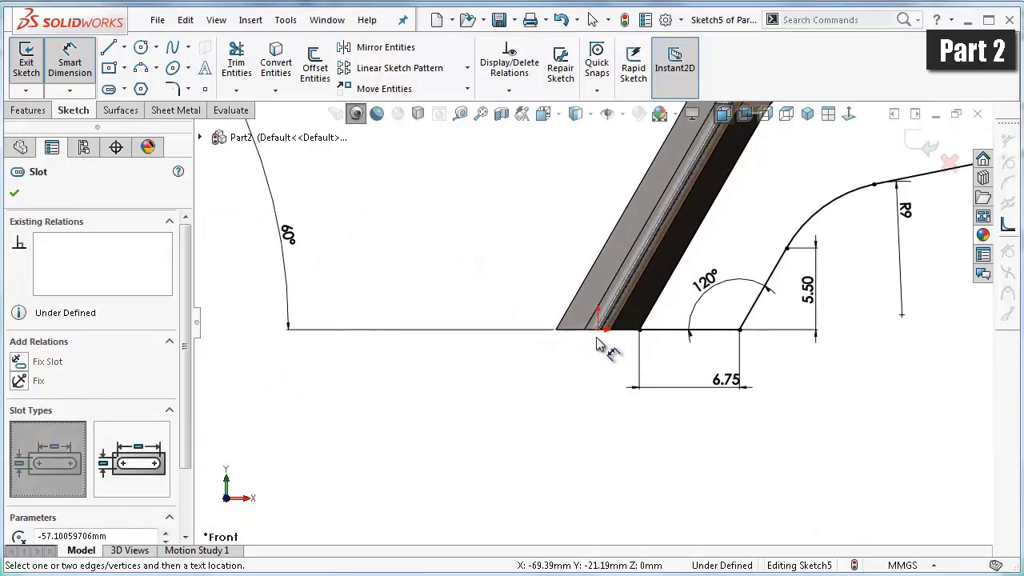
{"action": "scroll", "coordinate": [599, 328], "scroll_direction": "down", "scroll_amount": 2}
{"action": "scroll", "coordinate": [597, 324], "scroll_direction": "down", "scroll_amount": 2}
{"action": "left_click", "coordinate": [599, 312]}
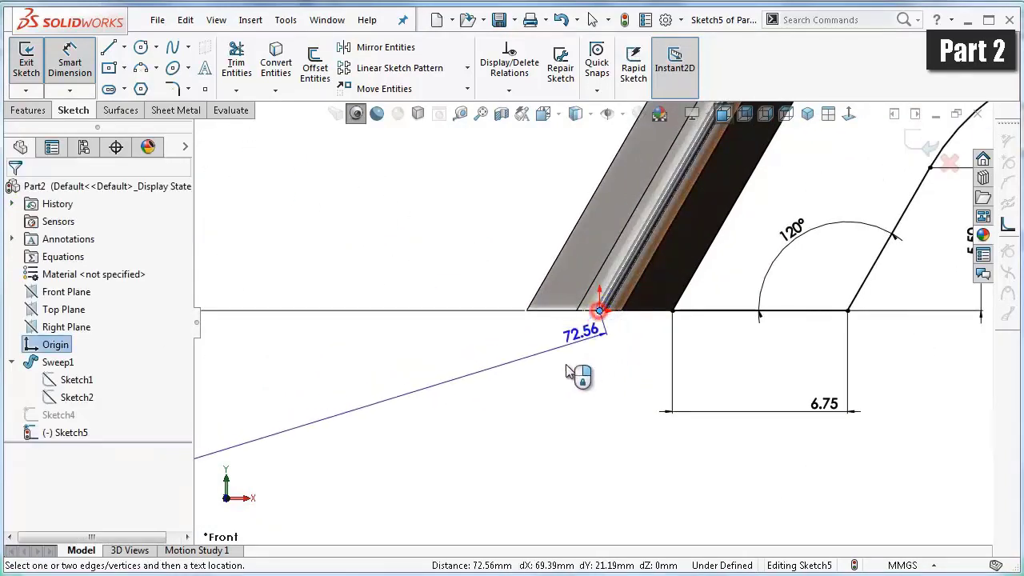
{"action": "scroll", "coordinate": [560, 404], "scroll_direction": "up", "scroll_amount": 1}
{"action": "scroll", "coordinate": [480, 412], "scroll_direction": "up", "scroll_amount": 1}
{"action": "scroll", "coordinate": [412, 417], "scroll_direction": "up", "scroll_amount": 2}
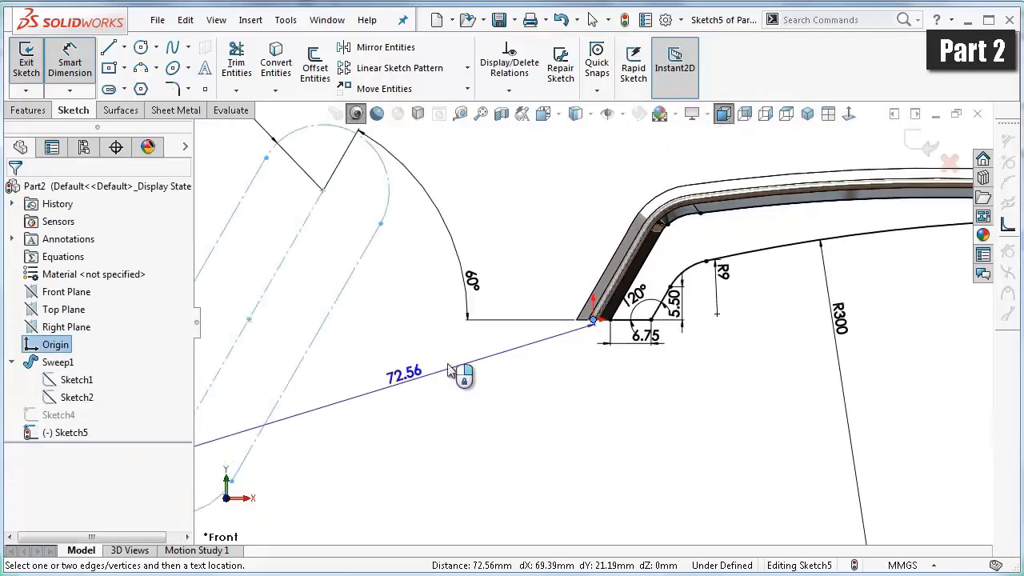
{"action": "scroll", "coordinate": [459, 372], "scroll_direction": "up", "scroll_amount": 2}
{"action": "scroll", "coordinate": [476, 373], "scroll_direction": "up", "scroll_amount": 1}
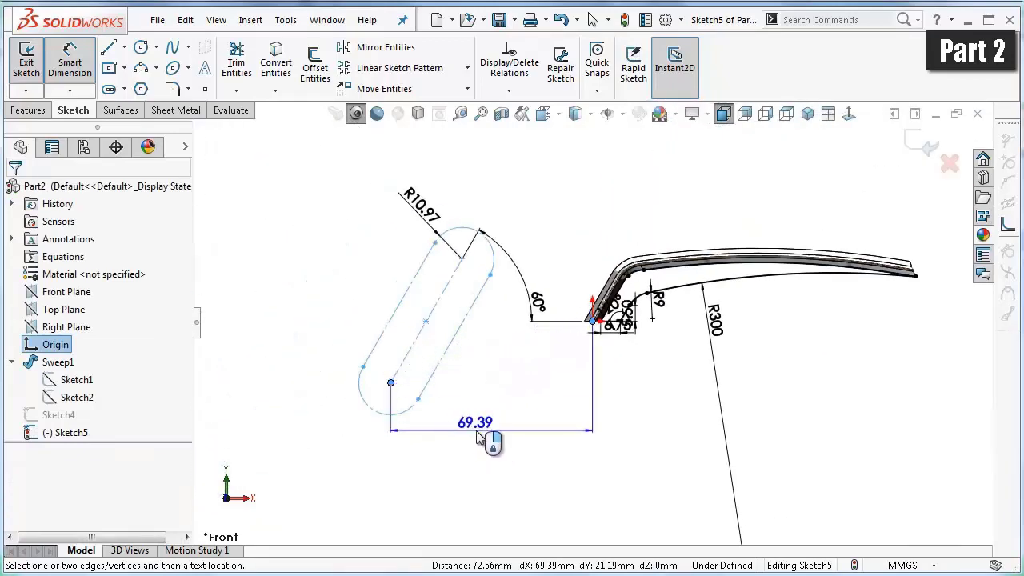
{"action": "left_click", "coordinate": [478, 435]}
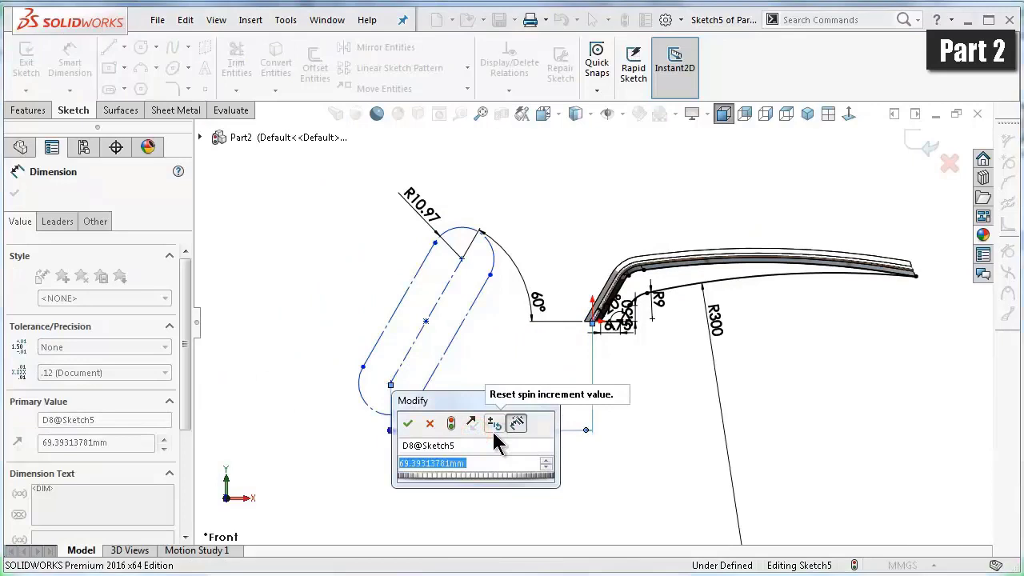
{"action": "type", "text": "50.81"}
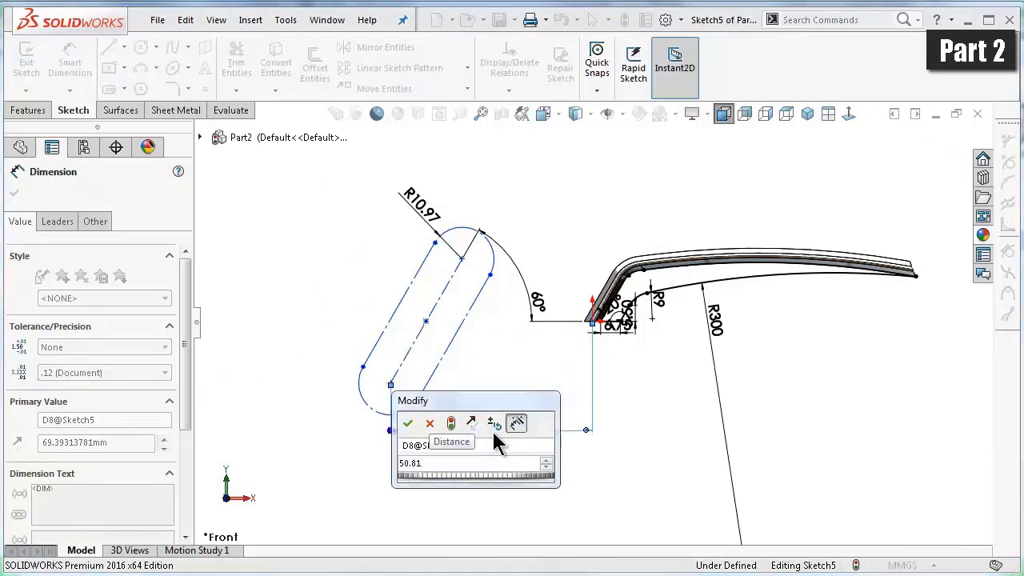
{"action": "key", "text": "Return"}
{"action": "left_click", "coordinate": [359, 274]}
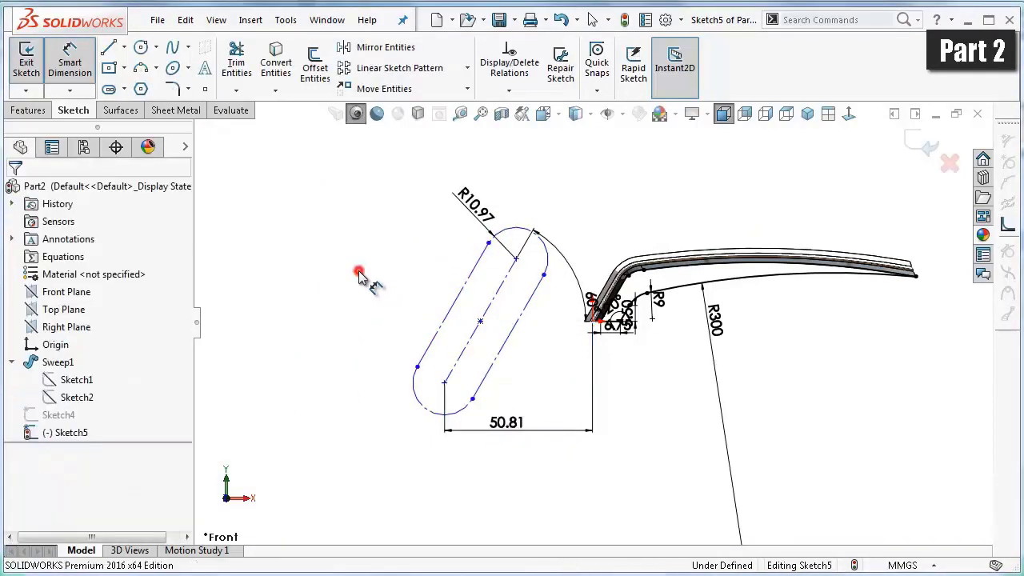
- Draw a construction centerline from the slot's midpoint to the bar's lower corner
{"action": "right_click", "coordinate": [361, 318]}
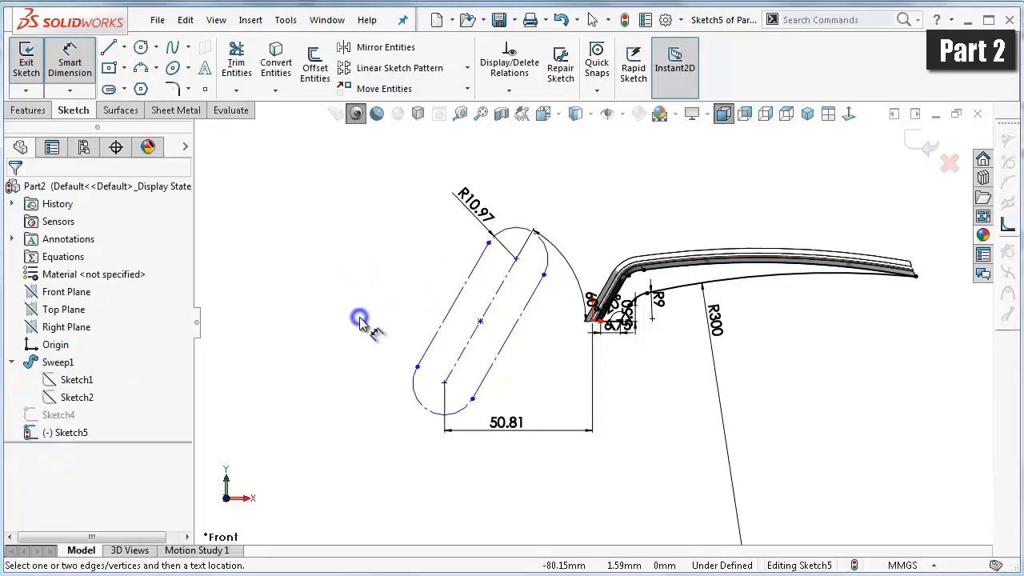
{"action": "left_click", "coordinate": [124, 47]}
{"action": "left_click", "coordinate": [143, 80]}
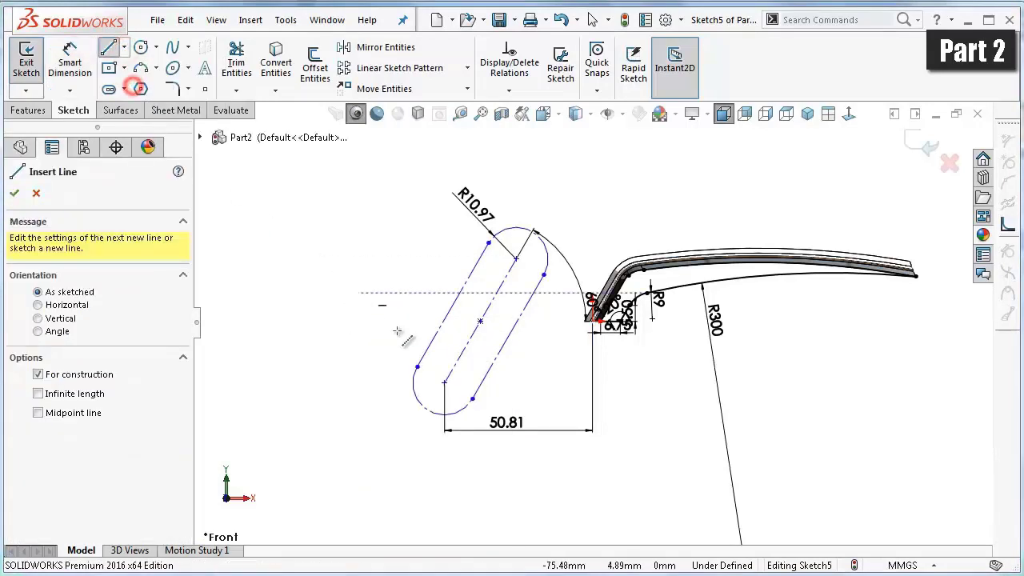
{"action": "left_click", "coordinate": [481, 322]}
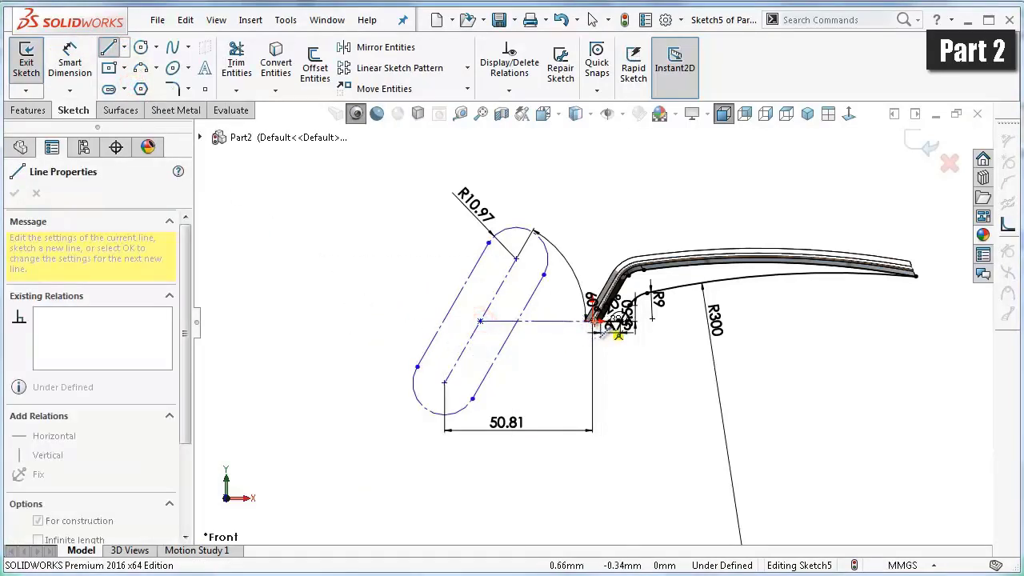
{"action": "left_click", "coordinate": [594, 322]}
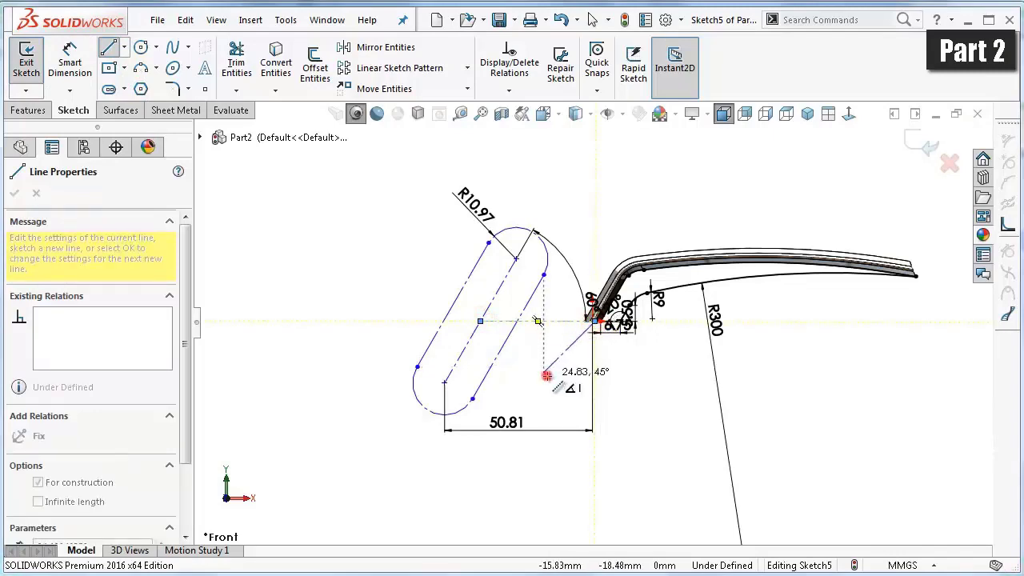
{"action": "double_click", "coordinate": [546, 439]}
{"action": "scroll", "coordinate": [577, 335], "scroll_direction": "down", "scroll_amount": 4}
{"action": "scroll", "coordinate": [588, 308], "scroll_direction": "down", "scroll_amount": 2}
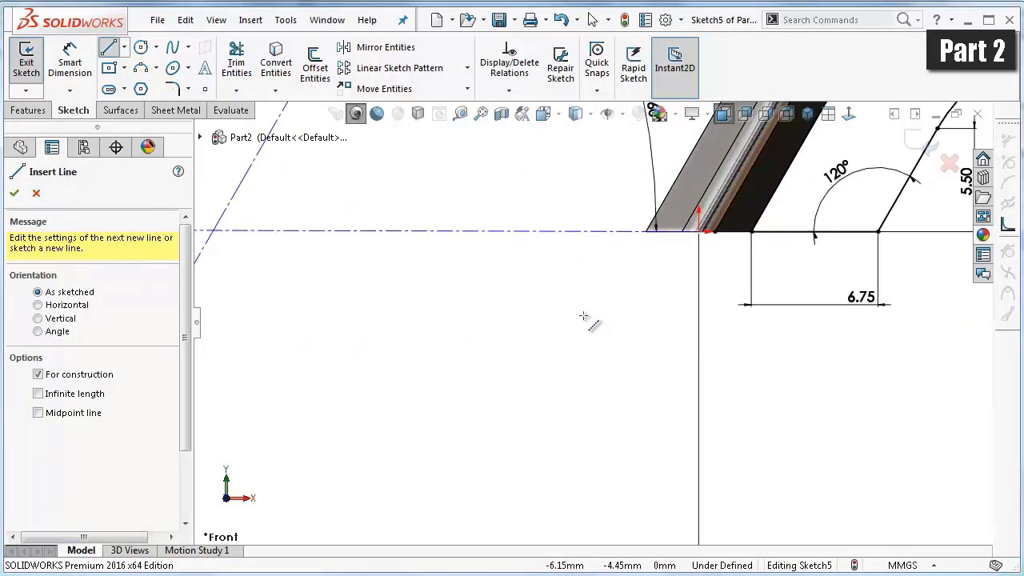
{"action": "scroll", "coordinate": [583, 316], "scroll_direction": "up", "scroll_amount": 2}
{"action": "scroll", "coordinate": [552, 345], "scroll_direction": "up", "scroll_amount": 1}
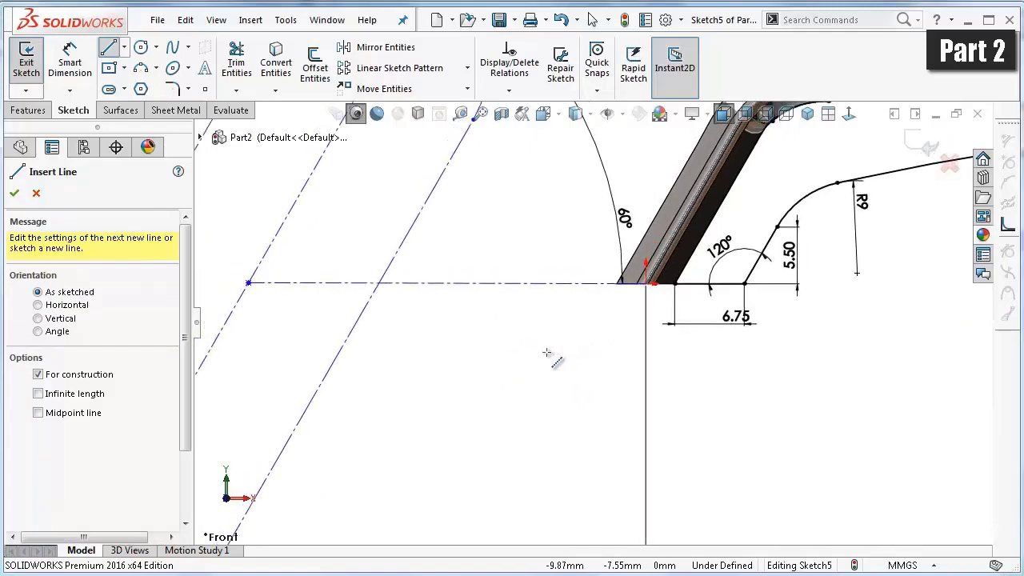
{"action": "scroll", "coordinate": [550, 348], "scroll_direction": "up", "scroll_amount": 1}
{"action": "scroll", "coordinate": [547, 351], "scroll_direction": "up", "scroll_amount": 2}
{"action": "scroll", "coordinate": [546, 352], "scroll_direction": "down", "scroll_amount": 1}
{"action": "scroll", "coordinate": [549, 336], "scroll_direction": "down", "scroll_amount": 1}
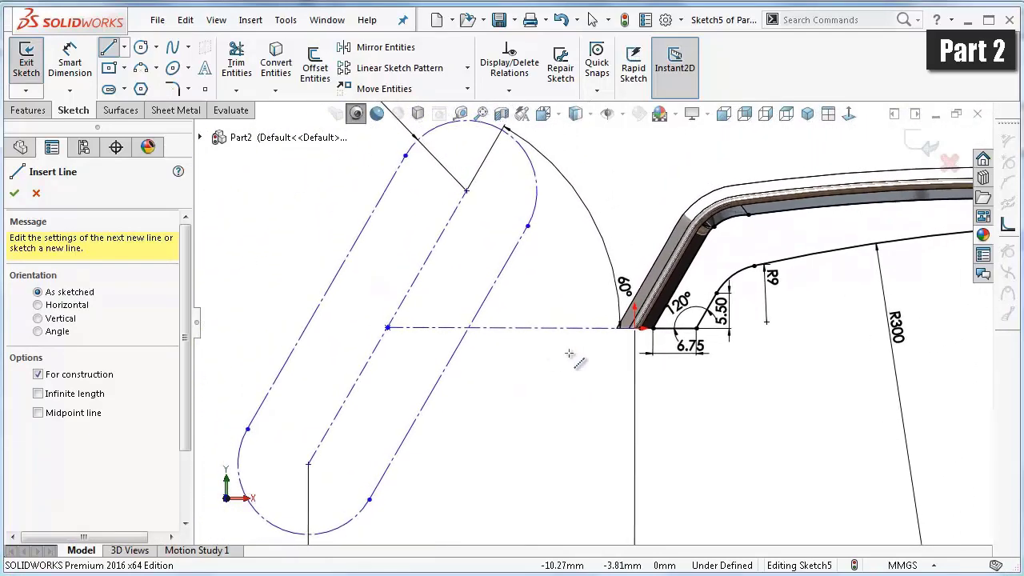
{"action": "scroll", "coordinate": [560, 320], "scroll_direction": "down", "scroll_amount": 1}
{"action": "scroll", "coordinate": [573, 306], "scroll_direction": "down", "scroll_amount": 1}
{"action": "scroll", "coordinate": [573, 306], "scroll_direction": "down", "scroll_amount": 1}
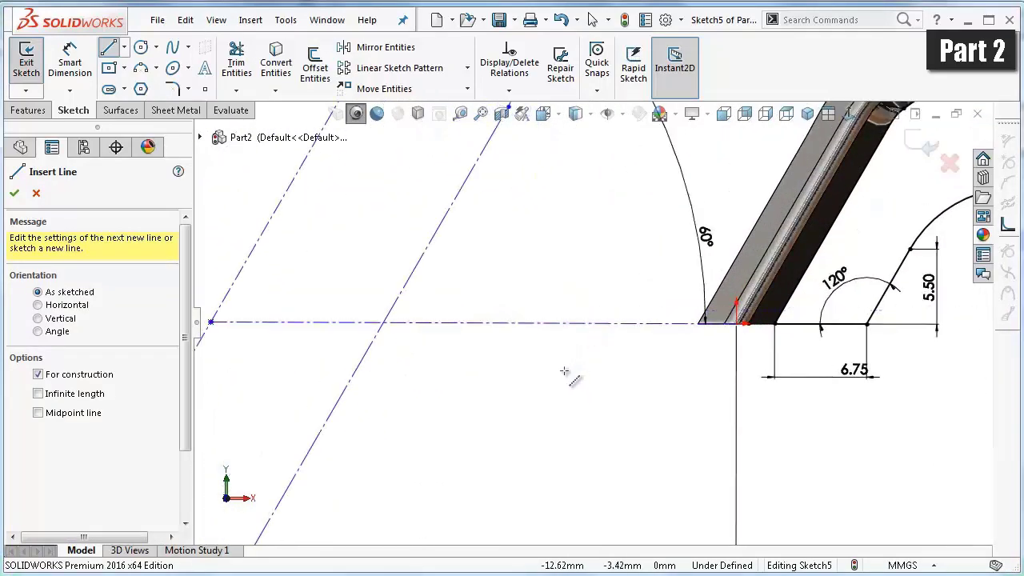
{"action": "scroll", "coordinate": [560, 360], "scroll_direction": "up", "scroll_amount": 1}
{"action": "scroll", "coordinate": [480, 328], "scroll_direction": "up", "scroll_amount": 1}
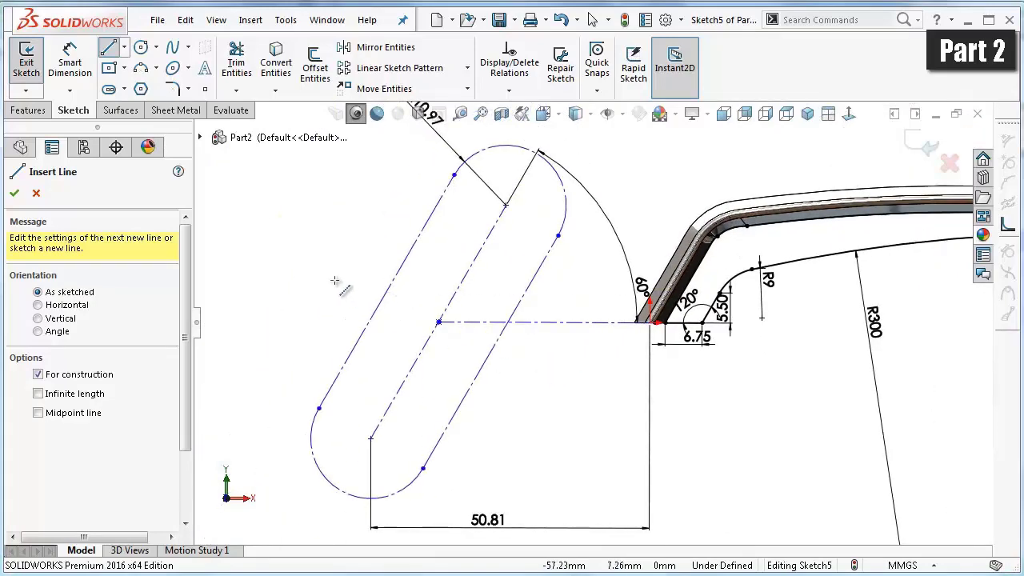
{"action": "scroll", "coordinate": [432, 226], "scroll_direction": "down", "scroll_amount": 1}
{"action": "scroll", "coordinate": [360, 220], "scroll_direction": "up", "scroll_amount": 1}
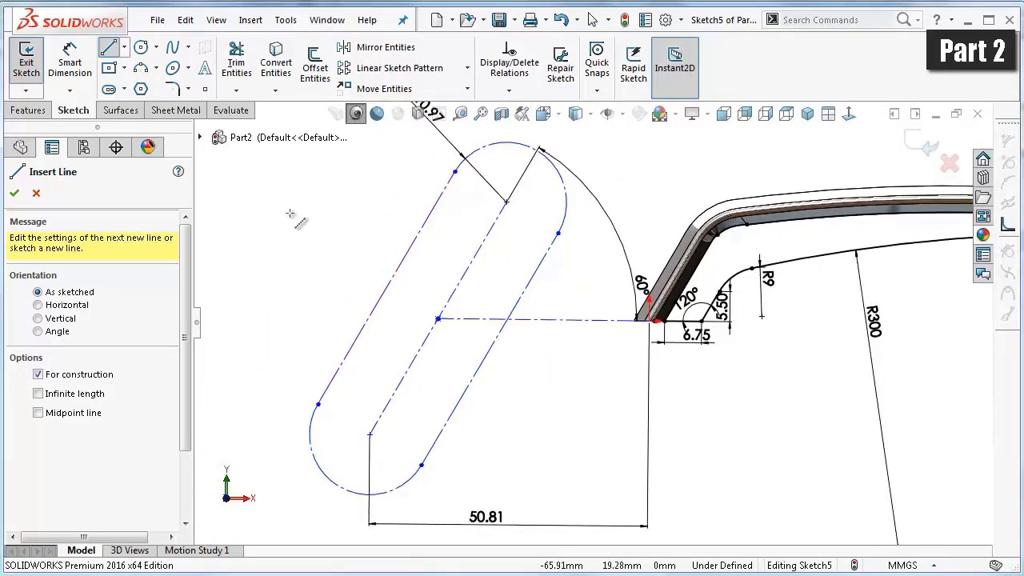
- Drag the 60° angle dimension closer to the slot's midpoint
{"action": "key", "text": "Escape"}
{"action": "right_click", "coordinate": [279, 237]}
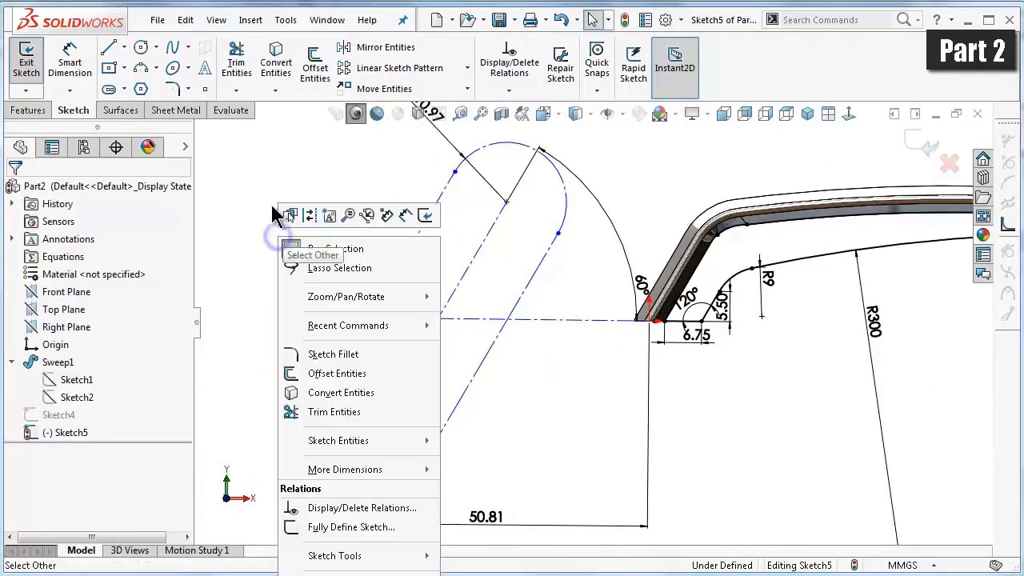
{"action": "left_click", "coordinate": [250, 244]}
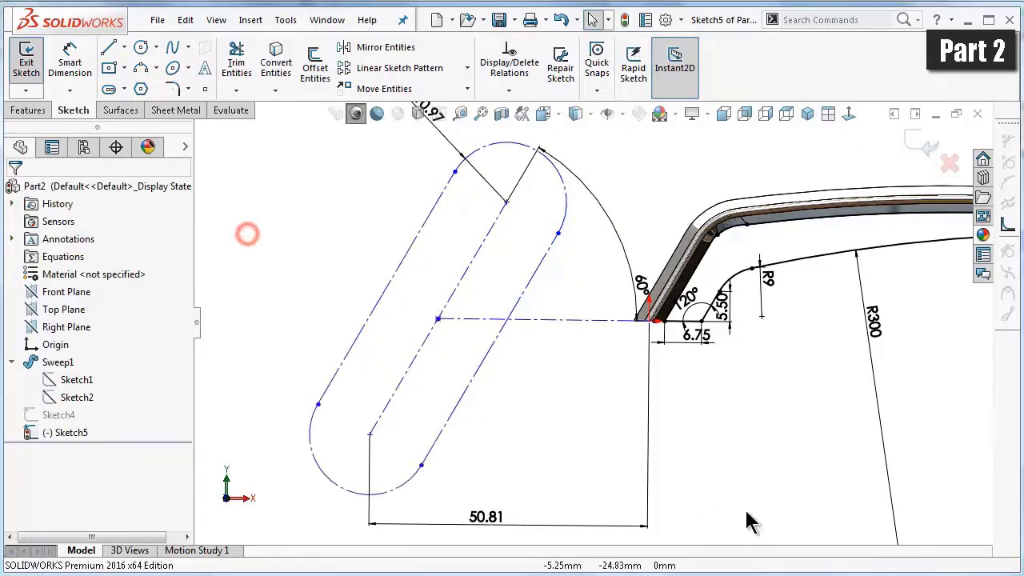
{"action": "left_click_drag", "start_coordinate": [640, 284], "coordinate": [521, 244]}
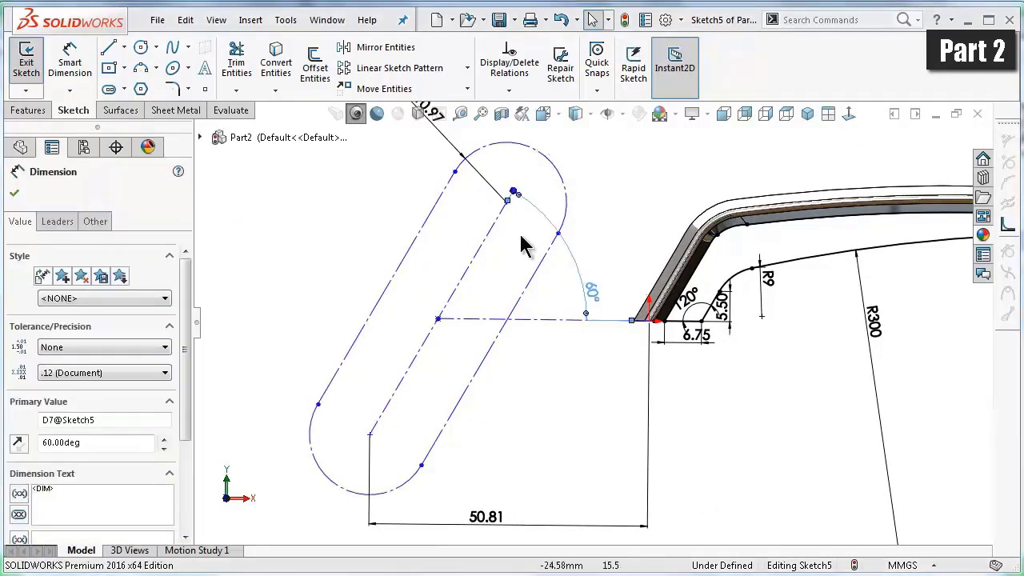
{"action": "left_click_drag", "start_coordinate": [597, 292], "coordinate": [532, 311]}
{"action": "left_click", "coordinate": [589, 273]}
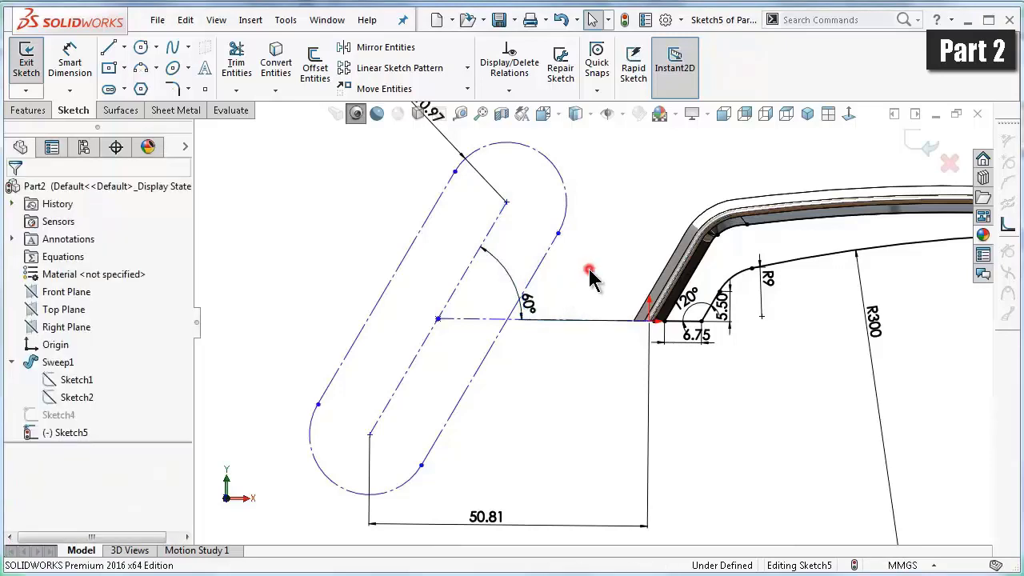
{"action": "right_click_drag", "start_coordinate": [323, 231], "coordinate": [316, 160]}
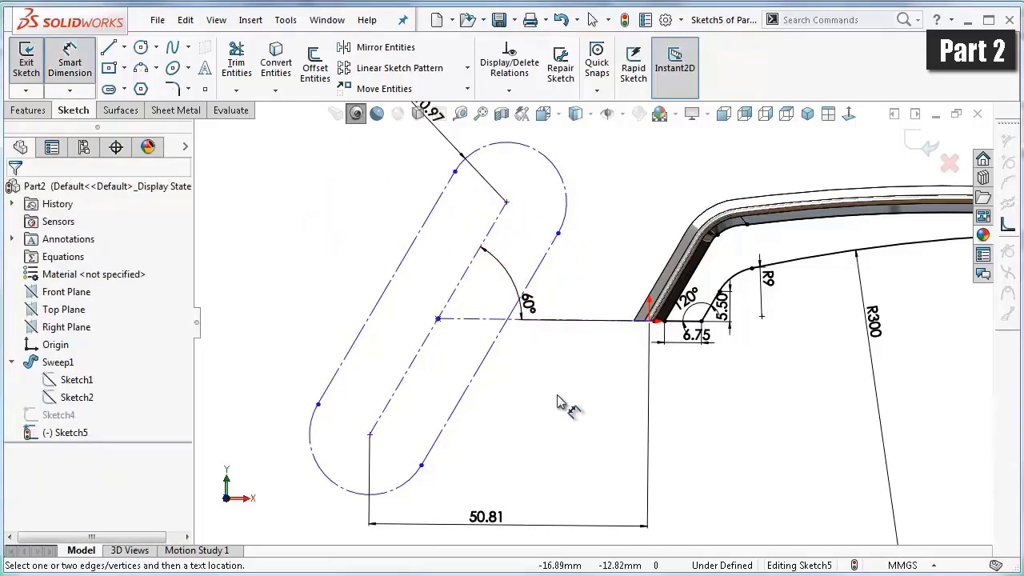
{"action": "key", "text": "Escape"}
{"action": "scroll", "coordinate": [504, 356], "scroll_direction": "down", "scroll_amount": 3}
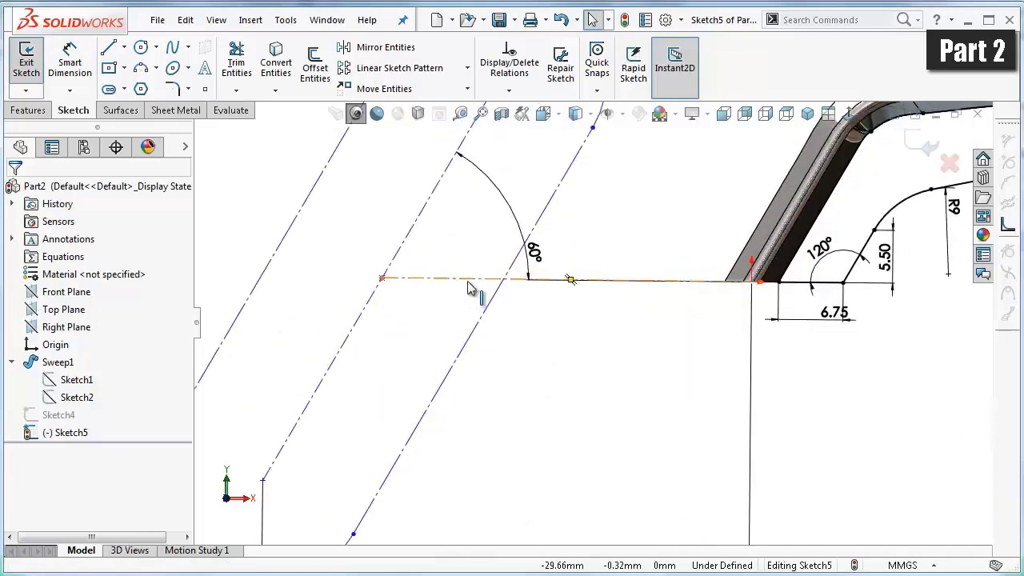
- Make the centerline horizontal and move the 60° dimension beside its vertex
{"action": "left_click", "coordinate": [468, 280]}
{"action": "left_click", "coordinate": [512, 215]}
{"action": "left_click", "coordinate": [536, 355]}
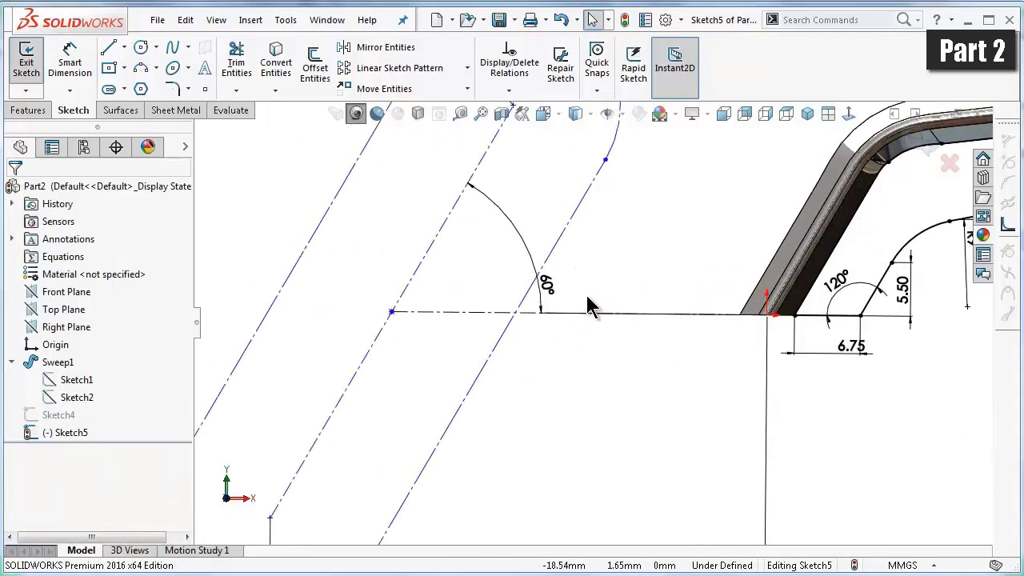
{"action": "left_click_drag", "start_coordinate": [546, 286], "coordinate": [364, 314]}
{"action": "left_click", "coordinate": [521, 372]}
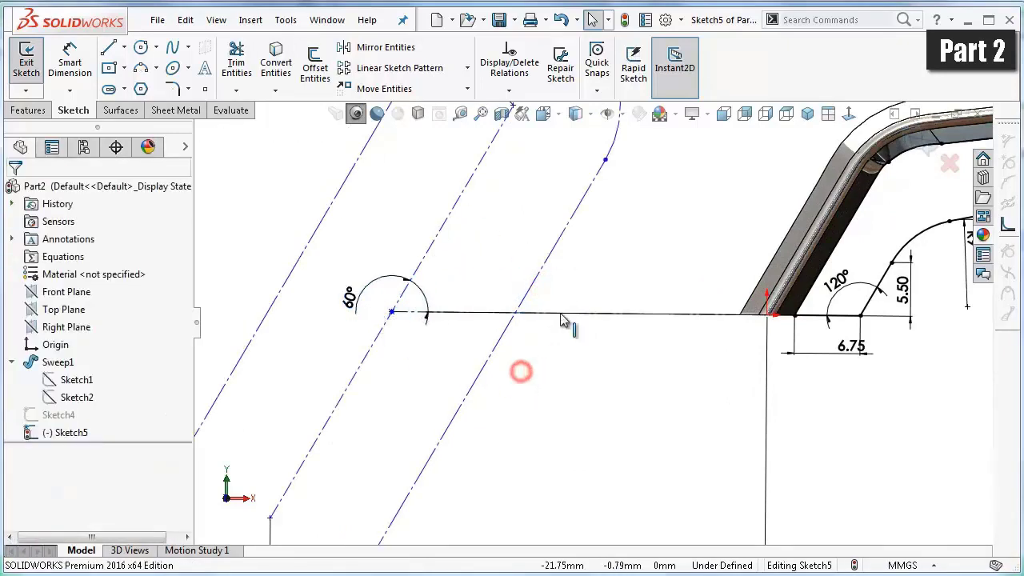
{"action": "scroll", "coordinate": [597, 280], "scroll_direction": "up", "scroll_amount": 2}
{"action": "scroll", "coordinate": [596, 280], "scroll_direction": "up", "scroll_amount": 3}
{"action": "right_click_drag", "start_coordinate": [366, 285], "coordinate": [373, 217]}
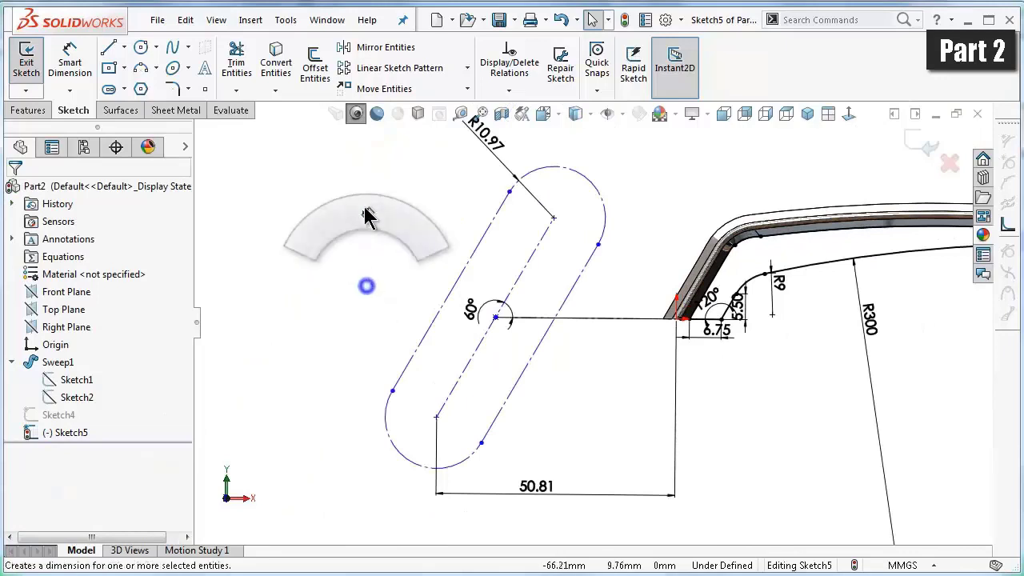
- Dimension the slot's upper centre height to the bar's corner, linked to R10.97 so it reads 10.97
{"action": "left_click", "coordinate": [554, 218]}
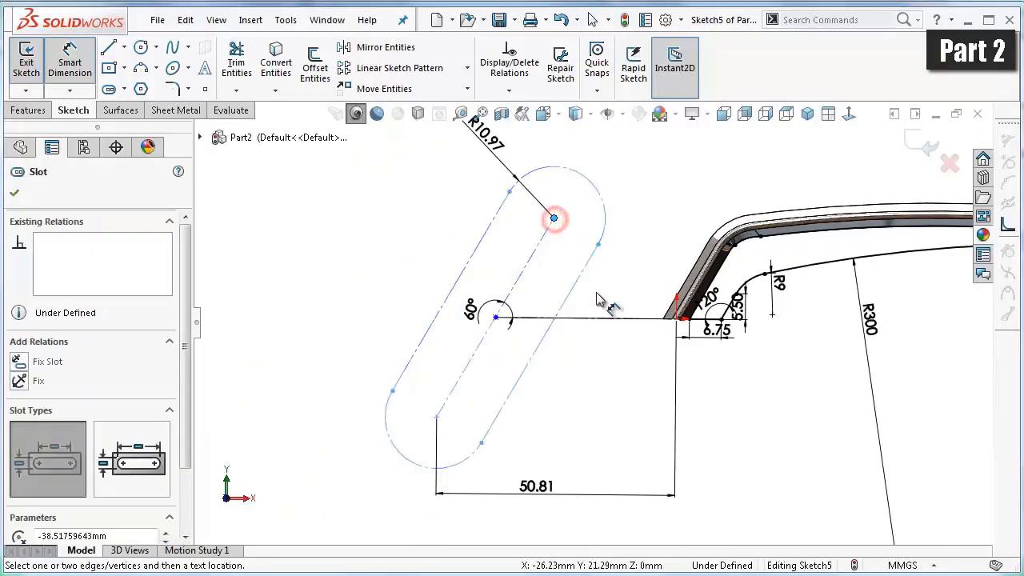
{"action": "left_click", "coordinate": [677, 320]}
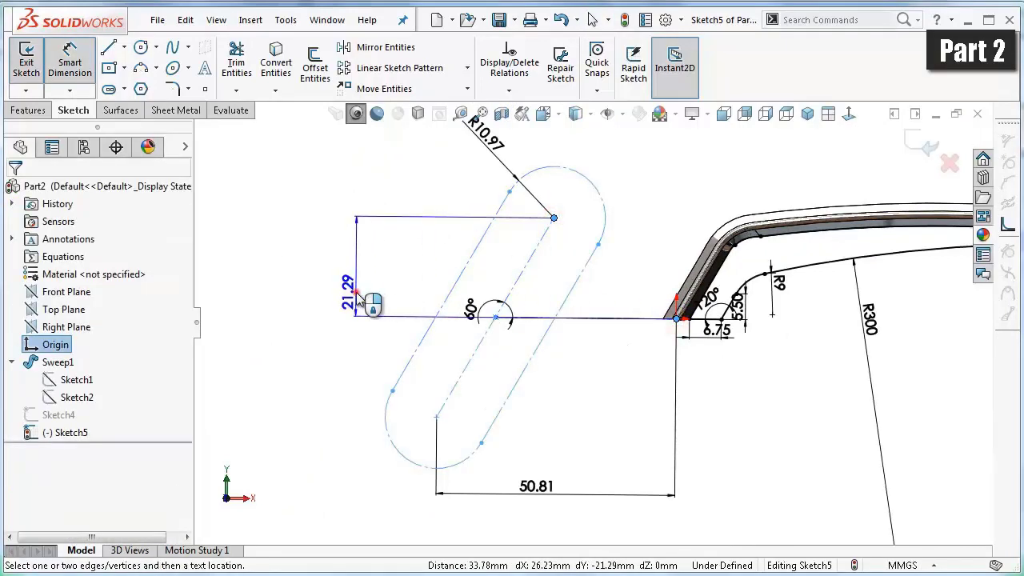
{"action": "left_click", "coordinate": [357, 294]}
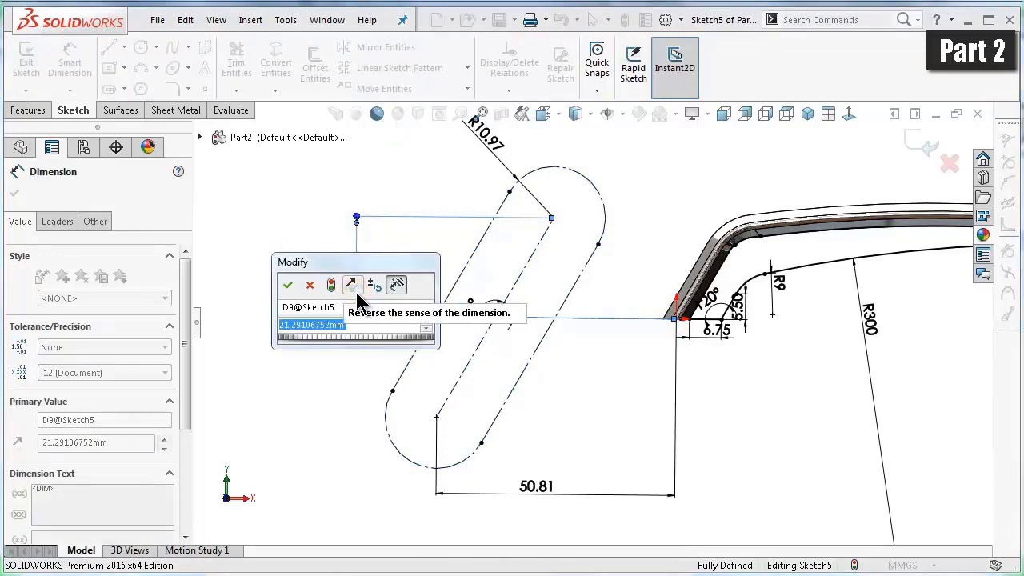
{"action": "type", "text": "="}
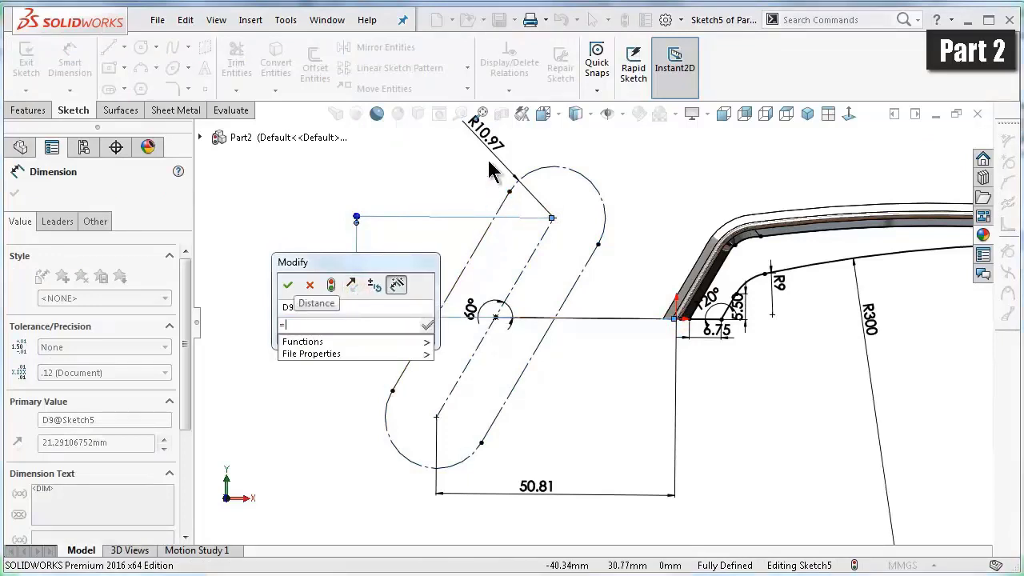
{"action": "left_click", "coordinate": [486, 133]}
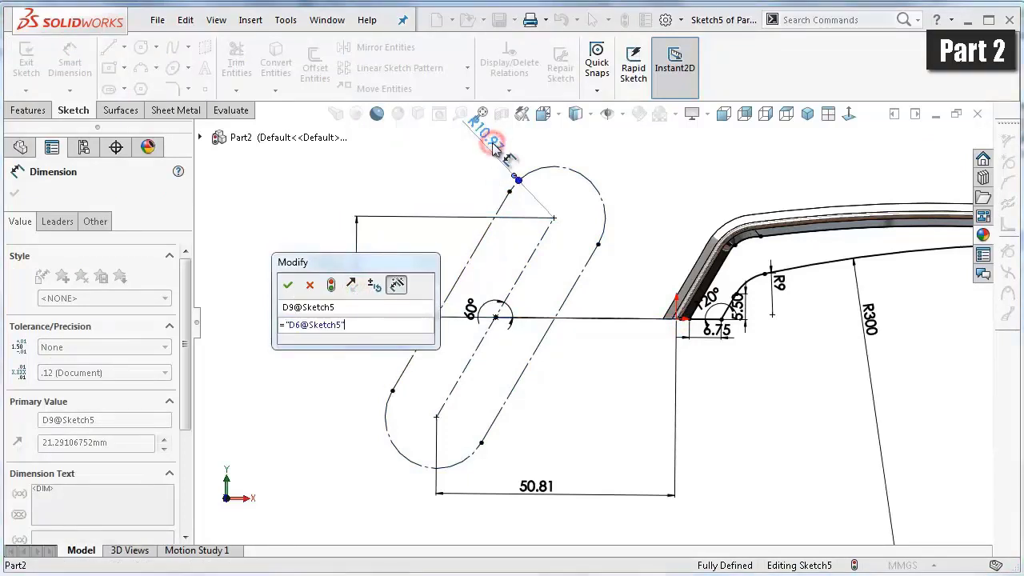
{"action": "left_click", "coordinate": [287, 284]}
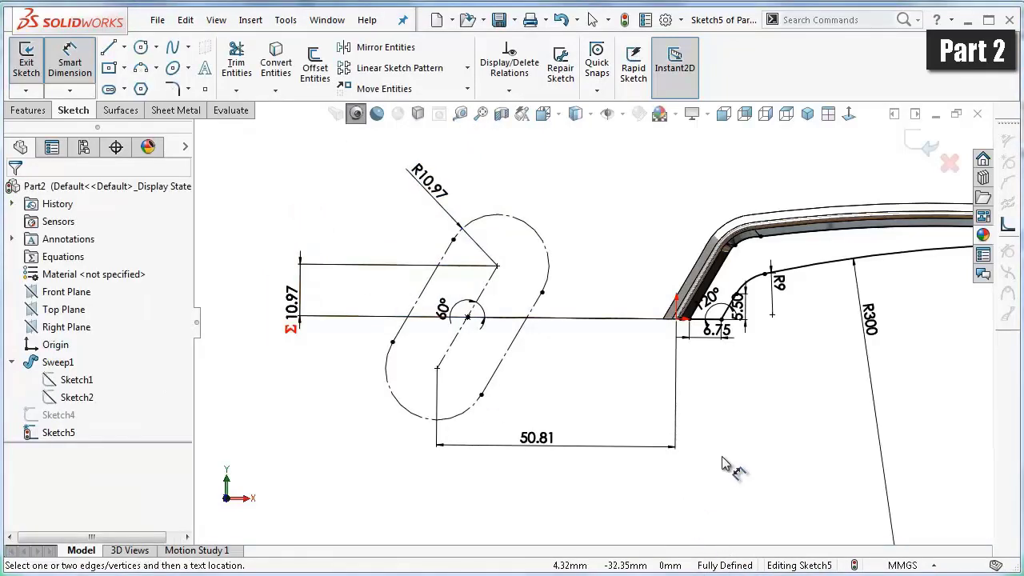
{"action": "scroll", "coordinate": [528, 260], "scroll_direction": "down", "scroll_amount": 2}
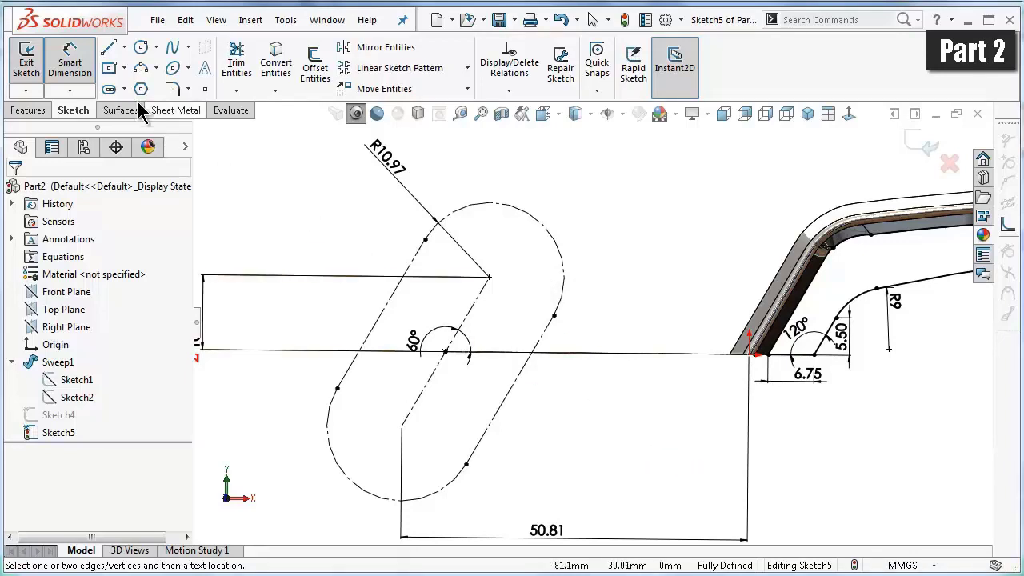
- View the sketch plane face-on and draw a line up the slot's left side
{"action": "left_click", "coordinate": [108, 47]}
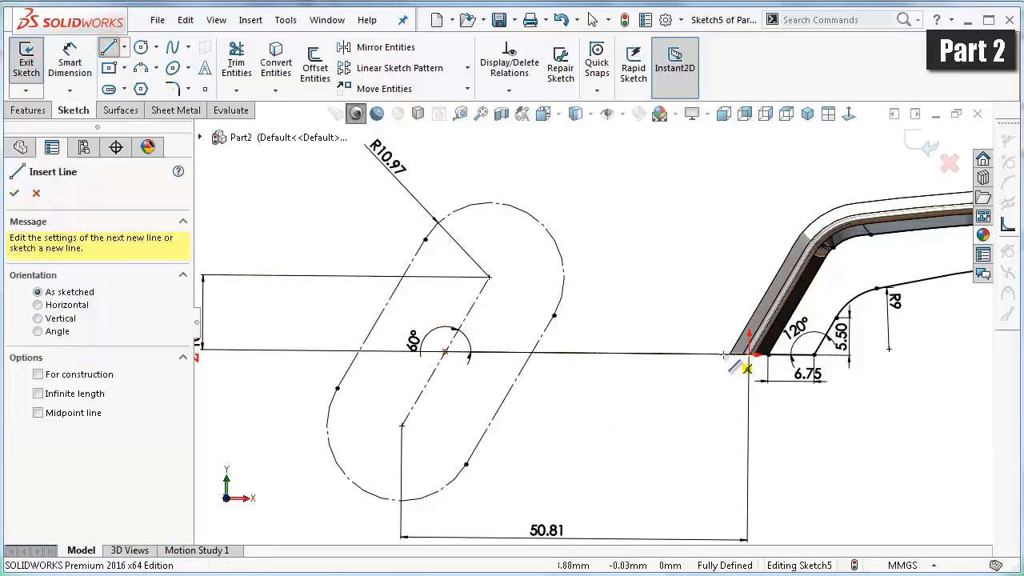
{"action": "scroll", "coordinate": [737, 362], "scroll_direction": "down", "scroll_amount": 4}
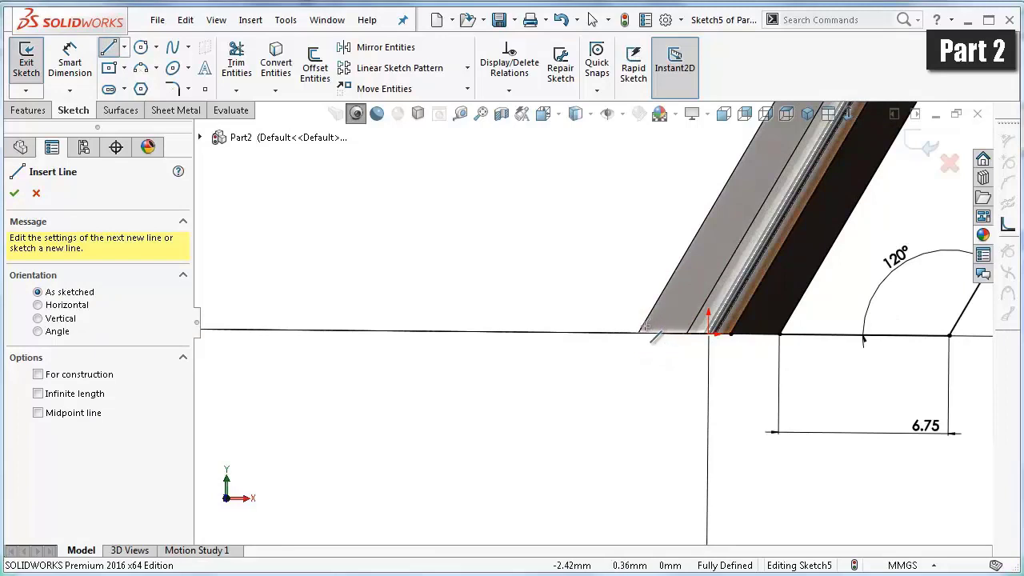
{"action": "mouse_move", "coordinate": [651, 340]}
{"action": "middle_mouse_down"}
{"action": "mouse_move", "coordinate": [610, 345]}
{"action": "mouse_move", "coordinate": [622, 355]}
{"action": "middle_mouse_up"}
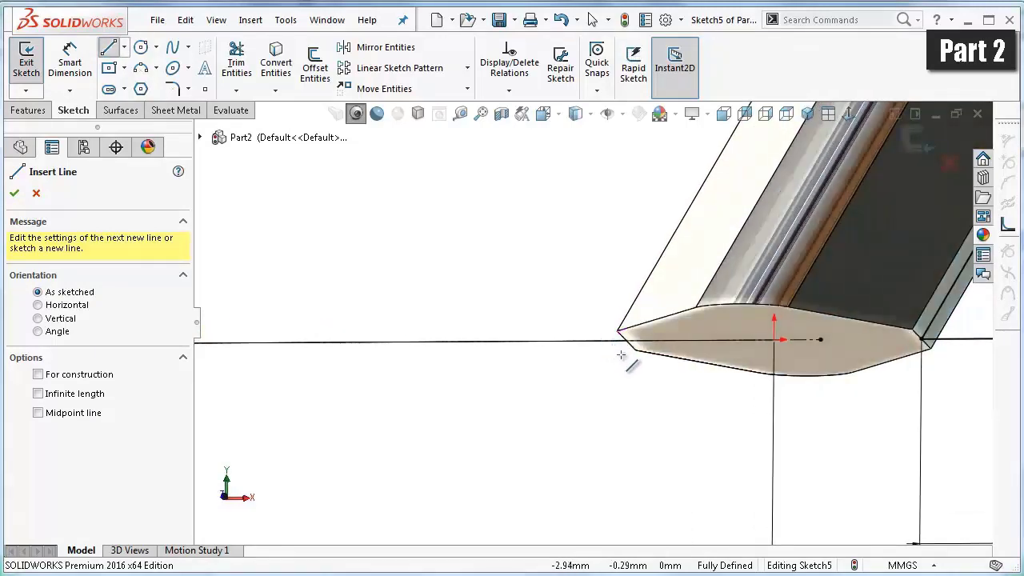
{"action": "left_click", "coordinate": [624, 342]}
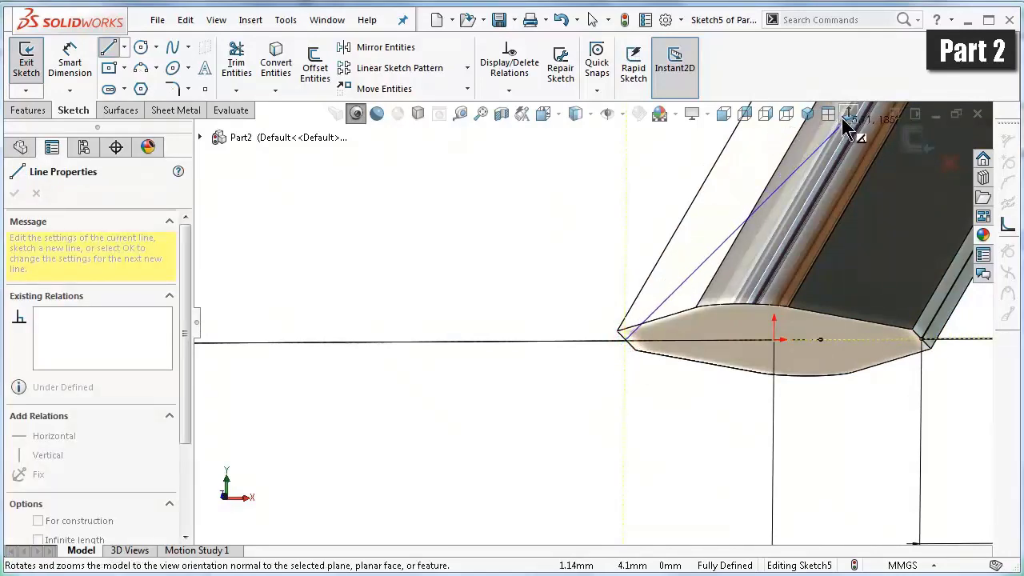
{"action": "left_click", "coordinate": [847, 116]}
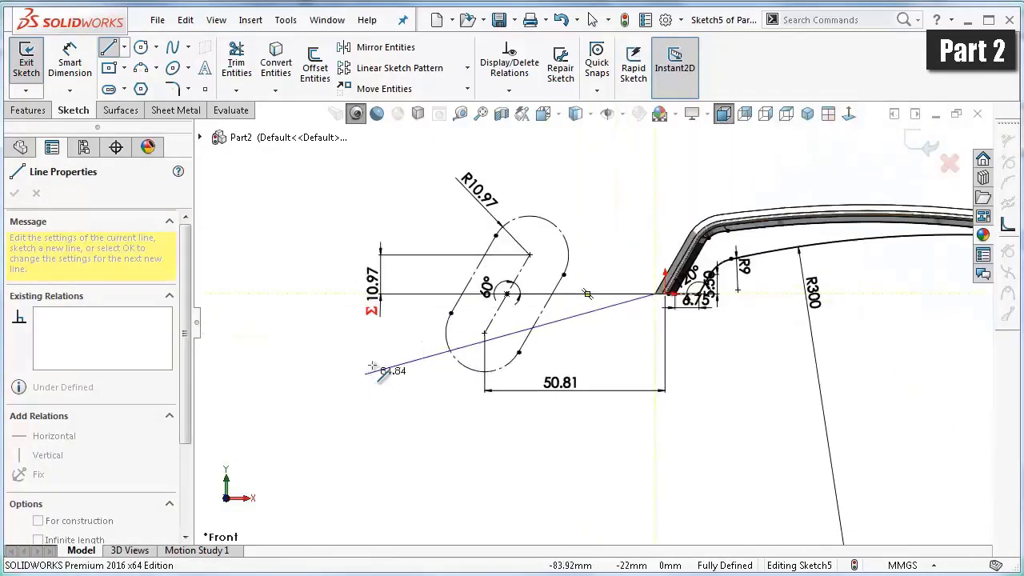
{"action": "scroll", "coordinate": [542, 277], "scroll_direction": "down", "scroll_amount": 6}
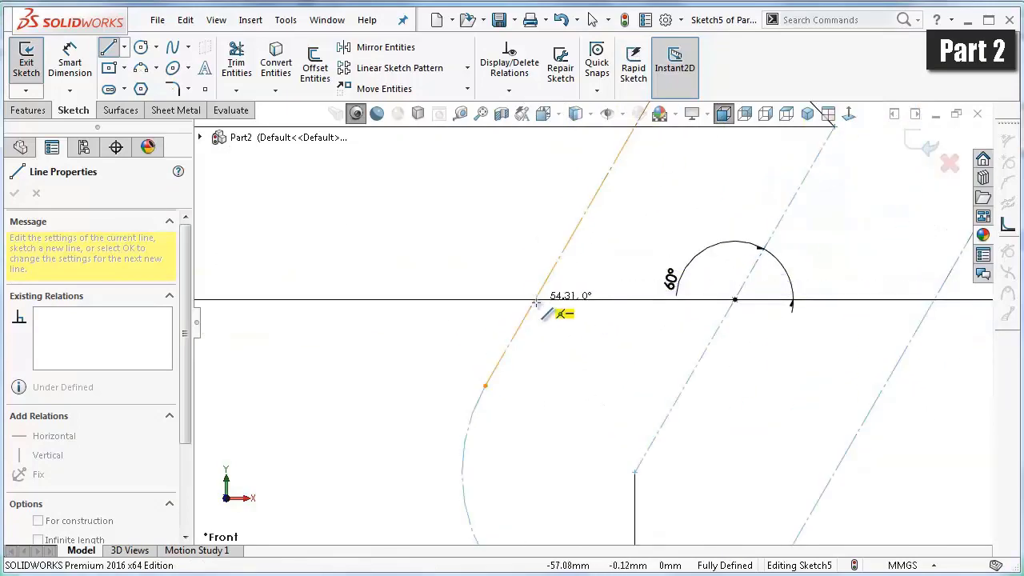
{"action": "left_click", "coordinate": [535, 300]}
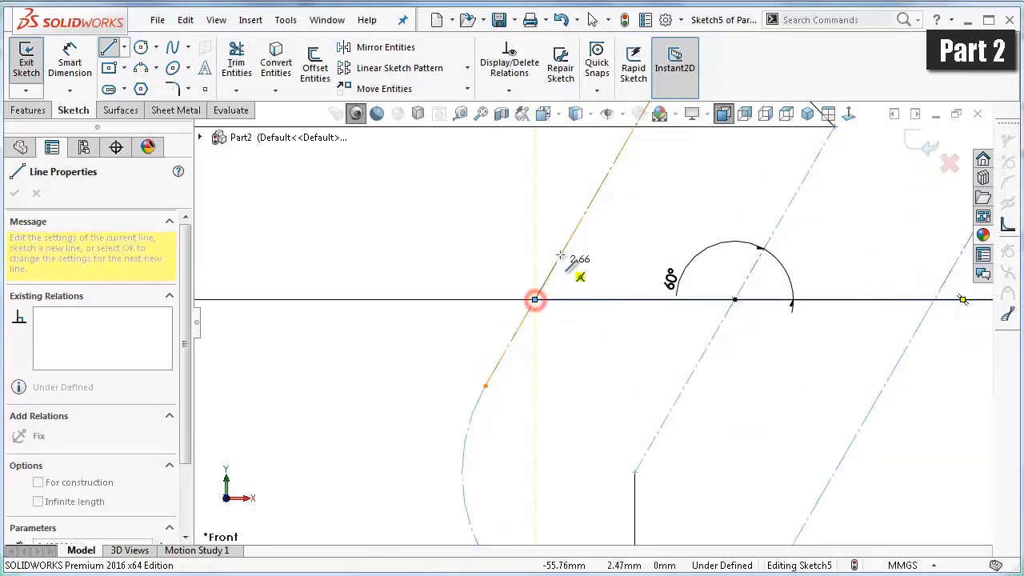
{"action": "scroll", "coordinate": [572, 247], "scroll_direction": "up", "scroll_amount": 3}
{"action": "scroll", "coordinate": [606, 240], "scroll_direction": "down", "scroll_amount": 1}
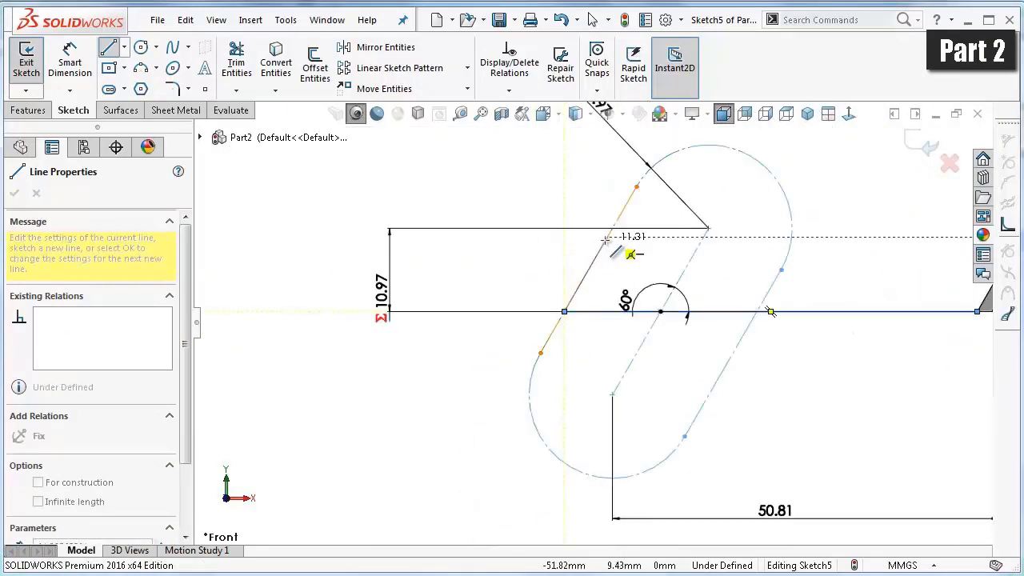
{"action": "left_click", "coordinate": [637, 187]}
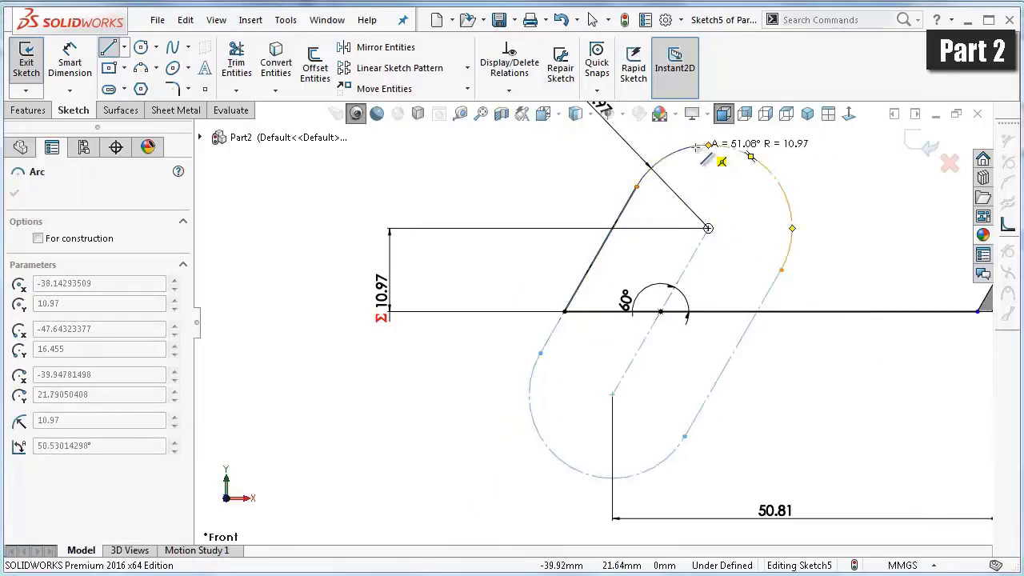
- Continue with an arc over the slot's top and a 51.24 line to the sweep's outer edge
{"action": "left_click", "coordinate": [697, 149]}
{"action": "scroll", "coordinate": [824, 192], "scroll_direction": "up", "scroll_amount": 3}
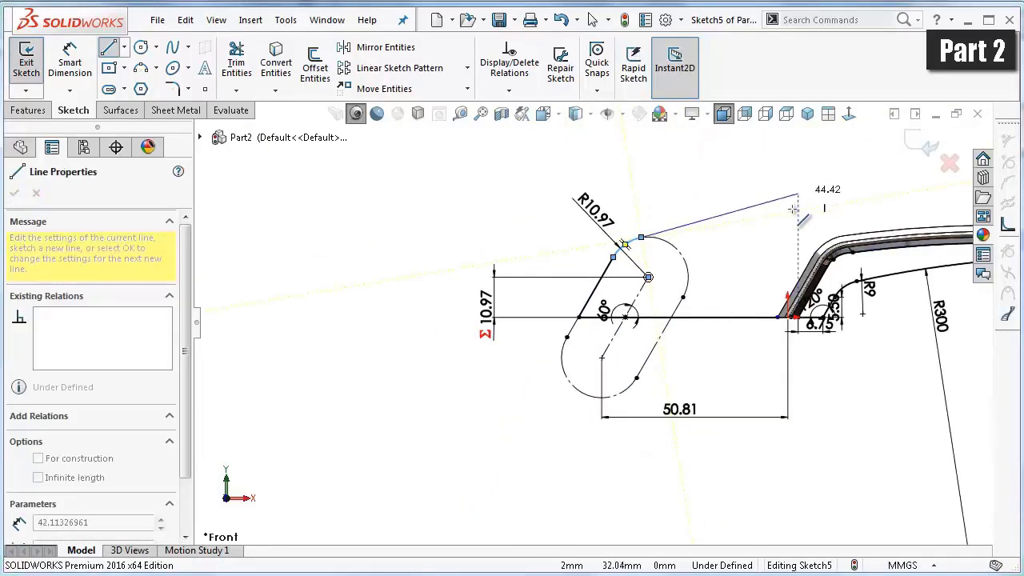
{"action": "scroll", "coordinate": [744, 228], "scroll_direction": "down", "scroll_amount": 3}
{"action": "scroll", "coordinate": [817, 307], "scroll_direction": "down", "scroll_amount": 2}
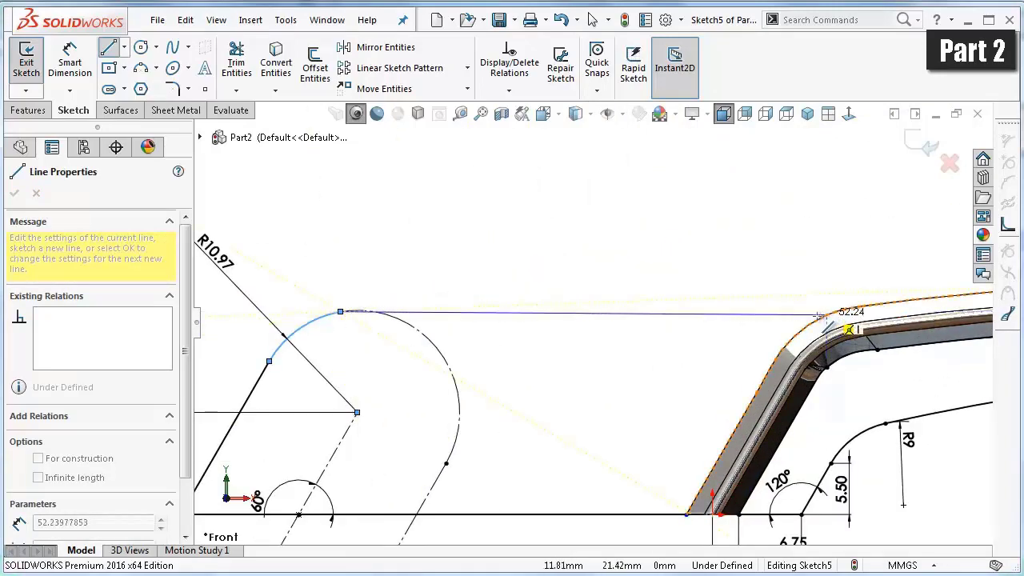
{"action": "scroll", "coordinate": [818, 316], "scroll_direction": "down", "scroll_amount": 1}
{"action": "scroll", "coordinate": [800, 320], "scroll_direction": "down", "scroll_amount": 1}
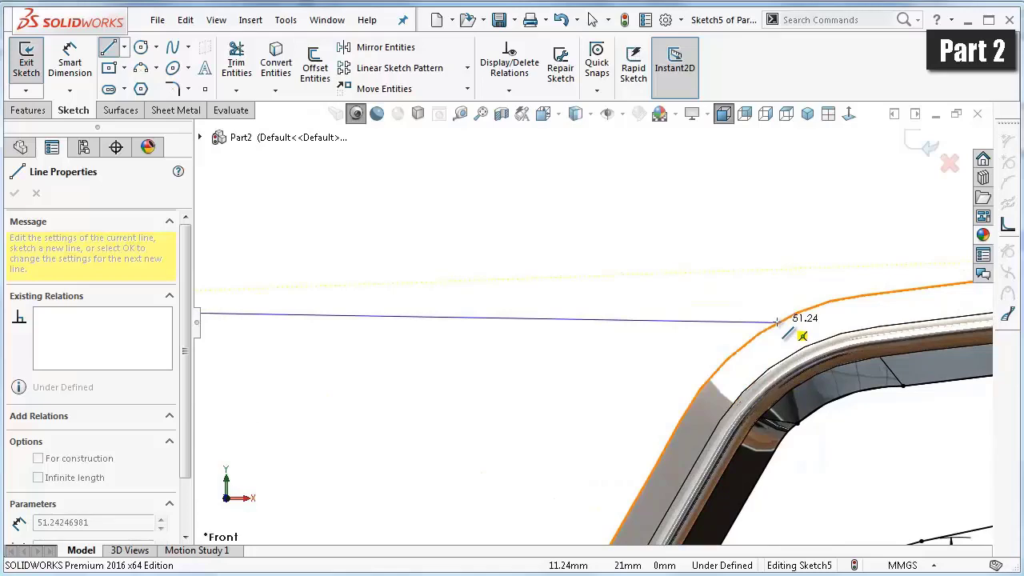
{"action": "left_click", "coordinate": [776, 322]}
{"action": "key", "text": "Escape"}
{"action": "scroll", "coordinate": [688, 264], "scroll_direction": "up", "scroll_amount": 1}
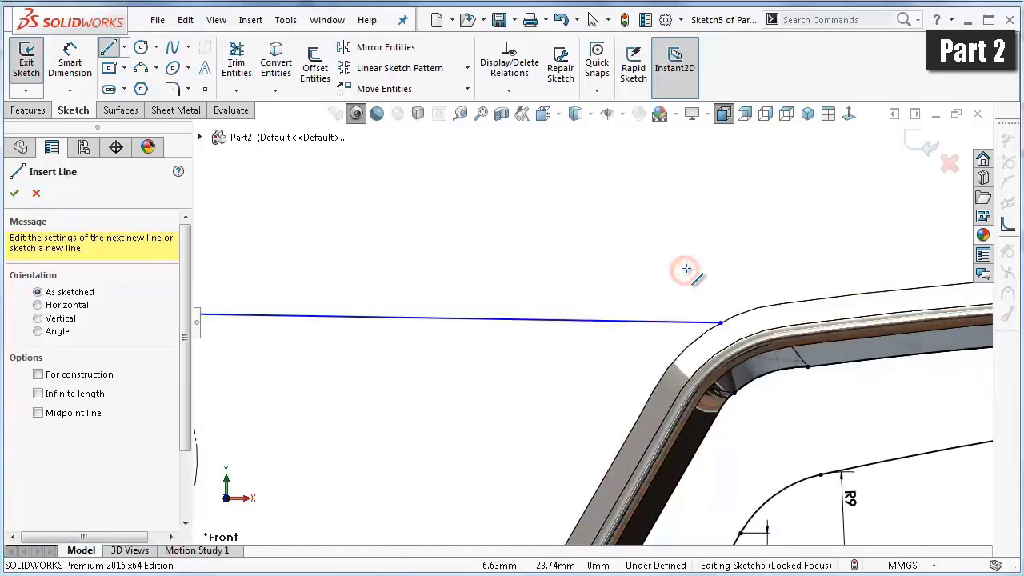
- Make the new top line horizontal
{"action": "key", "text": "Escape"}
{"action": "scroll", "coordinate": [664, 296], "scroll_direction": "up", "scroll_amount": 1}
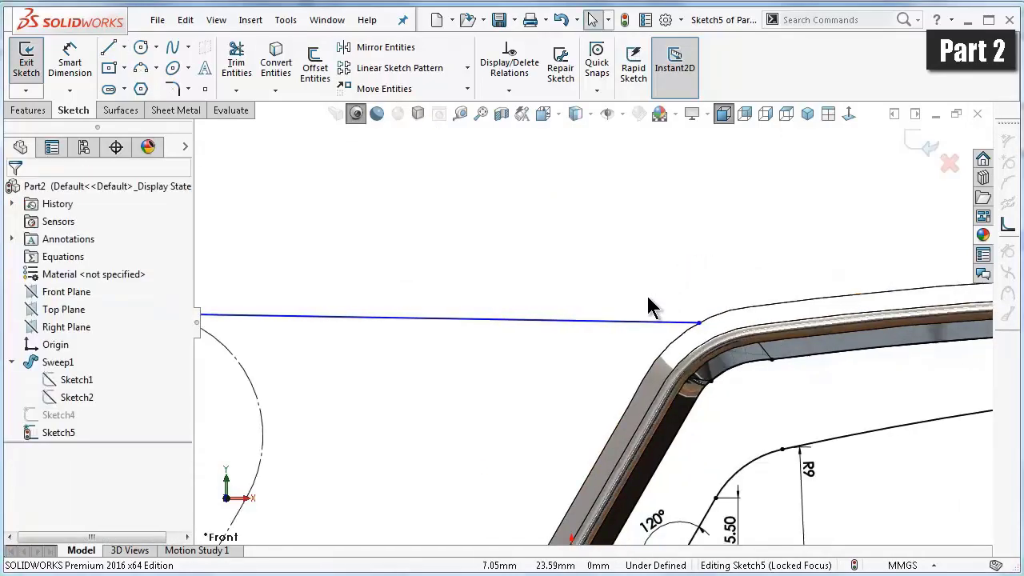
{"action": "scroll", "coordinate": [560, 328], "scroll_direction": "up", "scroll_amount": 1}
{"action": "left_click", "coordinate": [516, 320]}
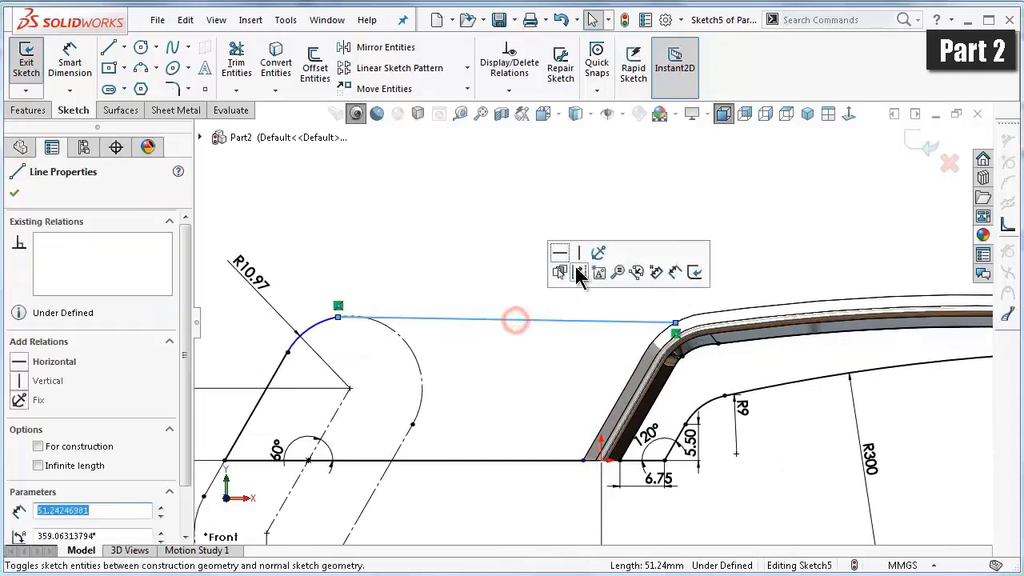
{"action": "left_click", "coordinate": [565, 260]}
{"action": "left_click", "coordinate": [485, 202]}
- Make the top line's right endpoint coincident with the sweep's outer edge
{"action": "scroll", "coordinate": [688, 320], "scroll_direction": "down", "scroll_amount": 2}
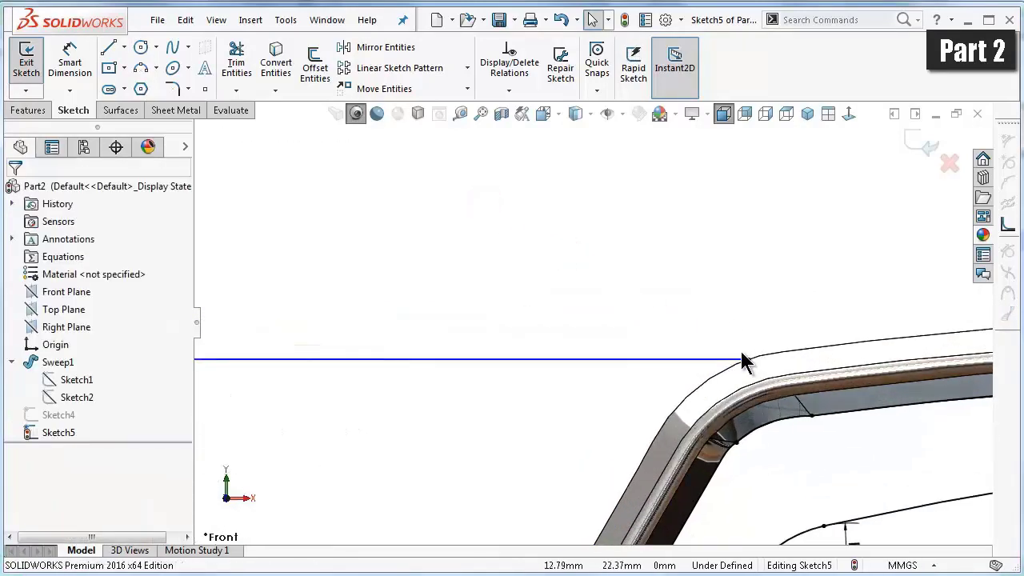
{"action": "left_click", "coordinate": [748, 360]}
{"action": "left_click", "coordinate": [771, 354], "text": "ctrl"}
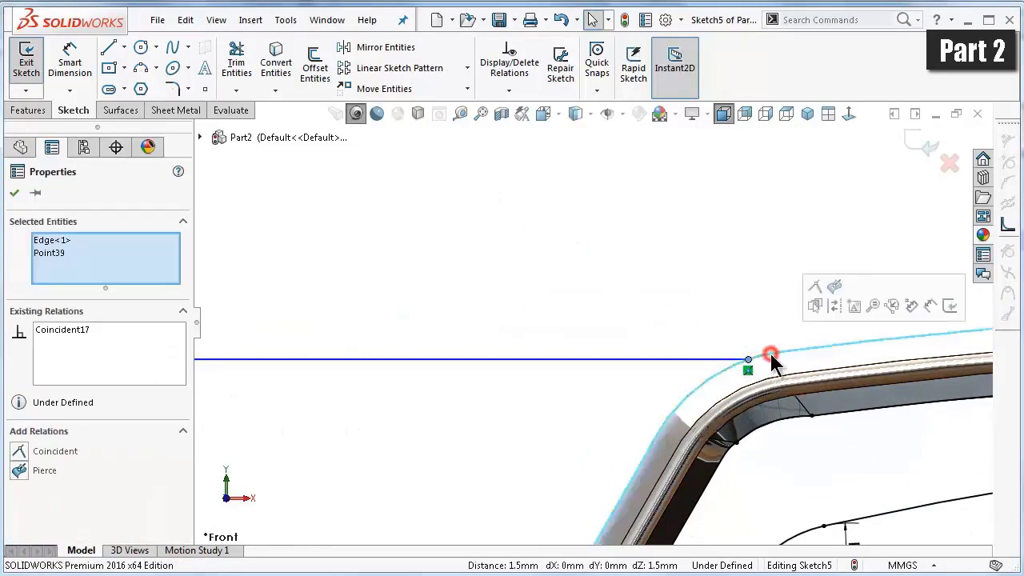
{"action": "left_click", "coordinate": [814, 288]}
{"action": "left_click", "coordinate": [656, 279]}
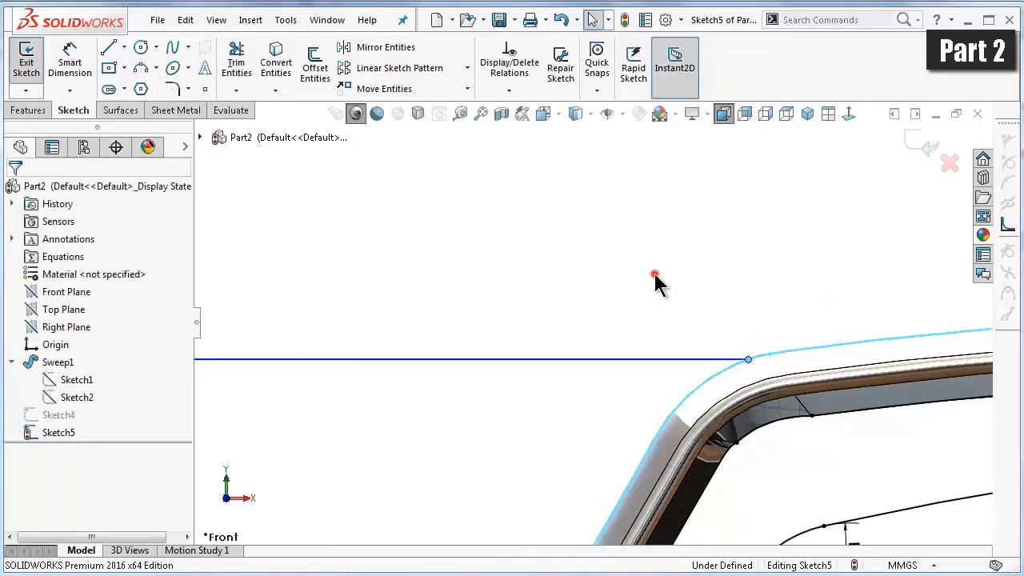
- Make the new top arc coradial with the slot's R10.97 end arc
{"action": "scroll", "coordinate": [521, 331], "scroll_direction": "up", "scroll_amount": 3}
{"action": "scroll", "coordinate": [462, 340], "scroll_direction": "down", "scroll_amount": 1}
{"action": "scroll", "coordinate": [430, 355], "scroll_direction": "down", "scroll_amount": 1}
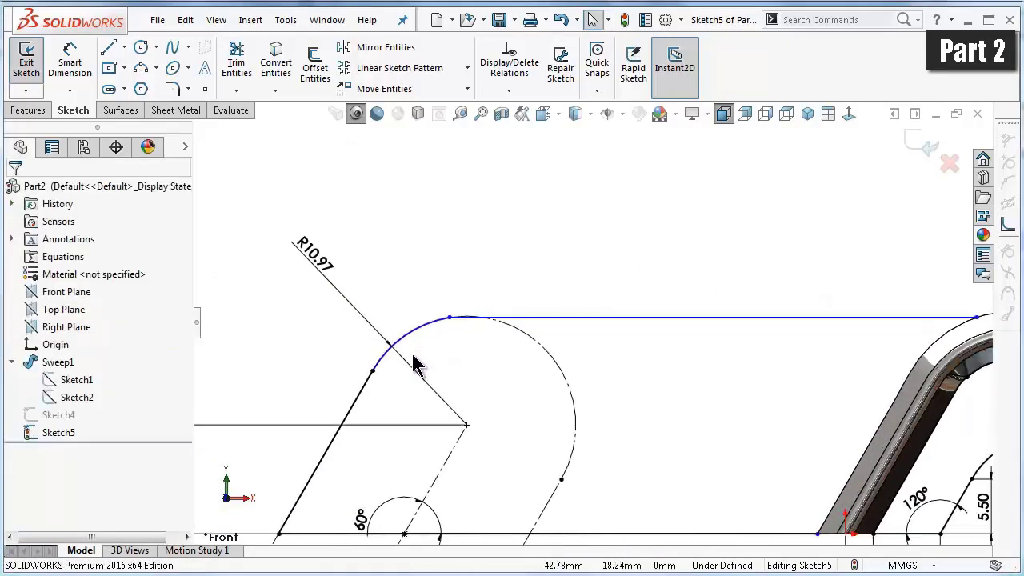
{"action": "scroll", "coordinate": [412, 348], "scroll_direction": "down", "scroll_amount": 1}
{"action": "scroll", "coordinate": [504, 295], "scroll_direction": "down", "scroll_amount": 1}
{"action": "left_click", "coordinate": [503, 286]}
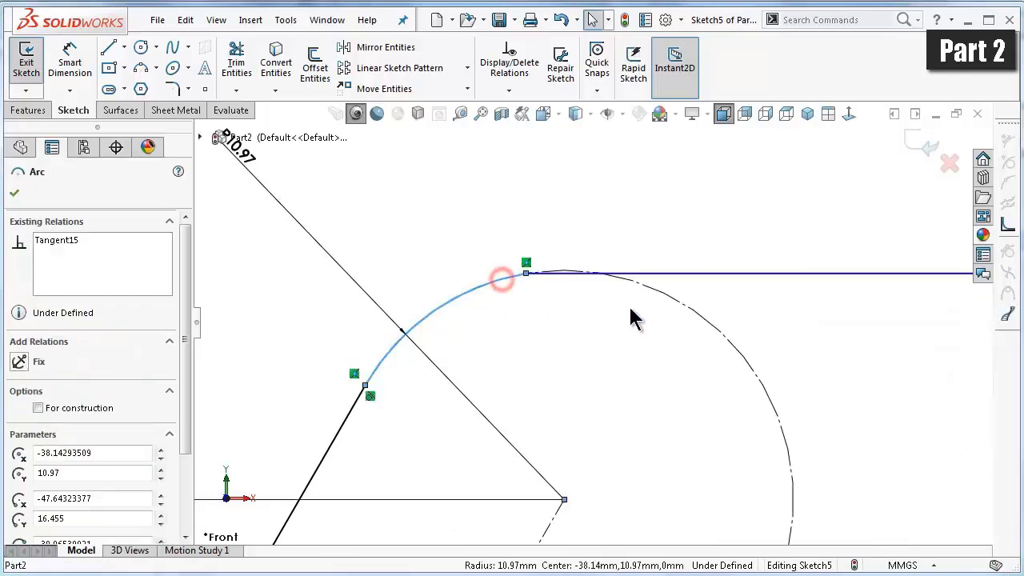
{"action": "left_click", "coordinate": [661, 296], "text": "ctrl"}
{"action": "left_click", "coordinate": [722, 227]}
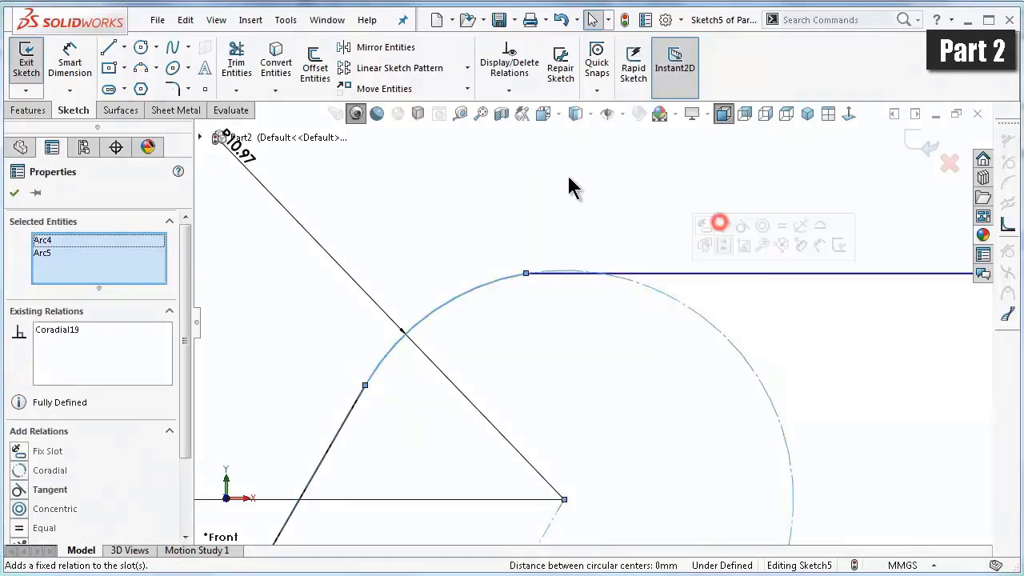
{"action": "left_click", "coordinate": [559, 173]}
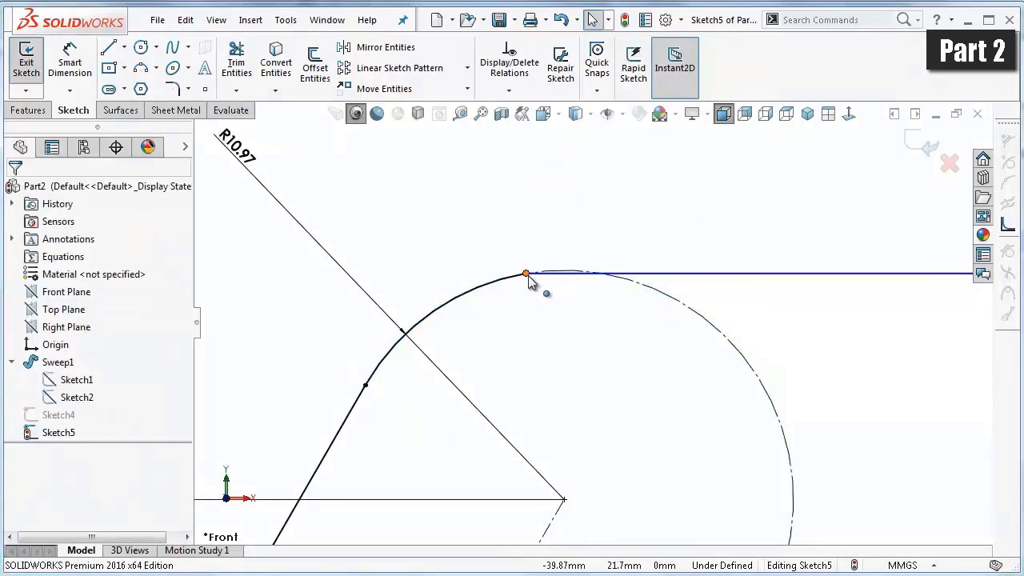
- Make the top arc tangent to the horizontal top line
{"action": "left_click", "coordinate": [655, 276]}
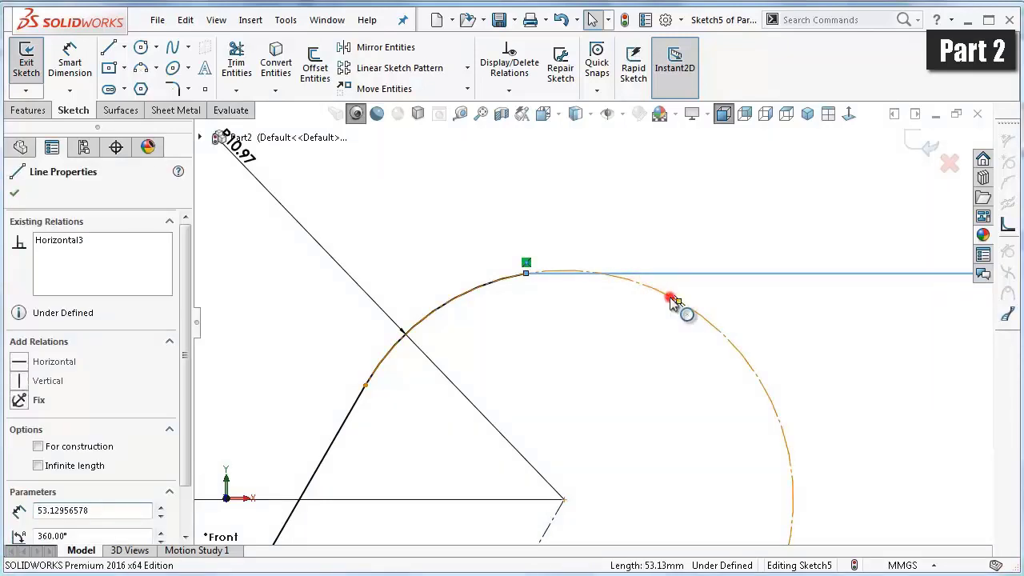
{"action": "left_click", "coordinate": [673, 301], "text": "ctrl"}
{"action": "left_click", "coordinate": [730, 236]}
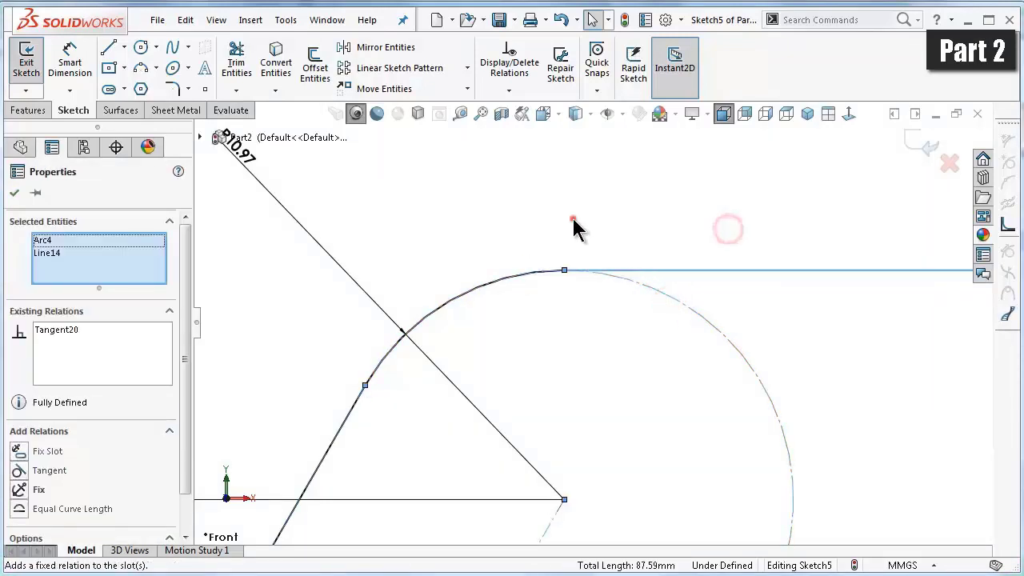
{"action": "left_click", "coordinate": [571, 224]}
{"action": "scroll", "coordinate": [587, 259], "scroll_direction": "up", "scroll_amount": 3}
{"action": "scroll", "coordinate": [590, 320], "scroll_direction": "up", "scroll_amount": 2}
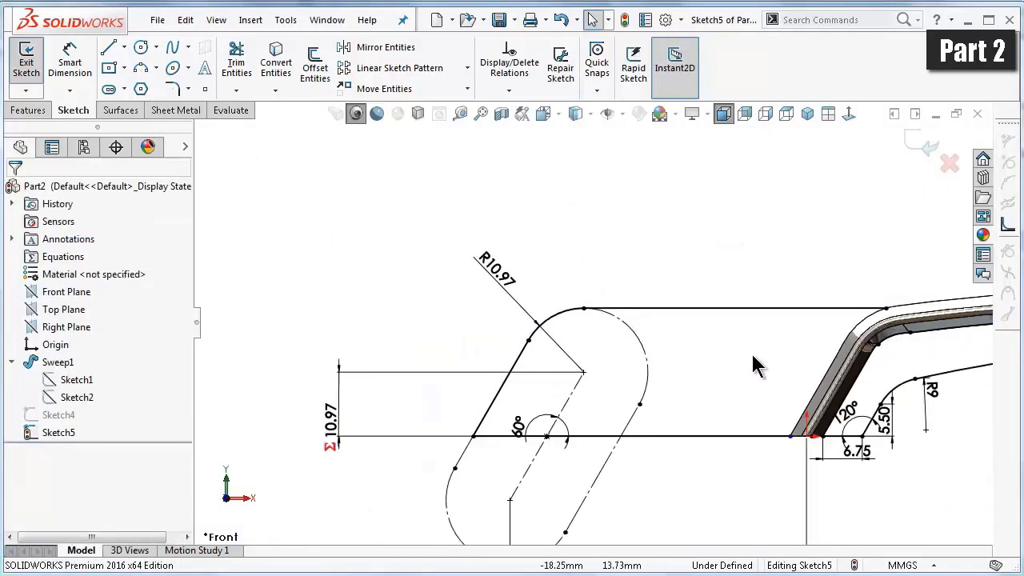
{"action": "scroll", "coordinate": [830, 356], "scroll_direction": "down", "scroll_amount": 2}
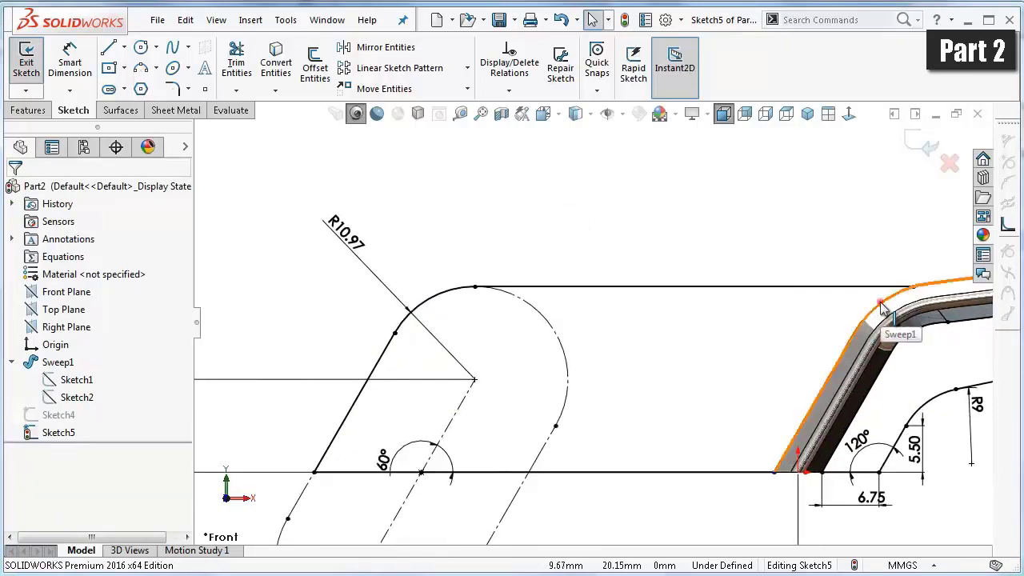
- Convert Sweep1's outer bent edge into Sketch5 entities with Convert Entities
{"action": "left_click", "coordinate": [880, 306]}
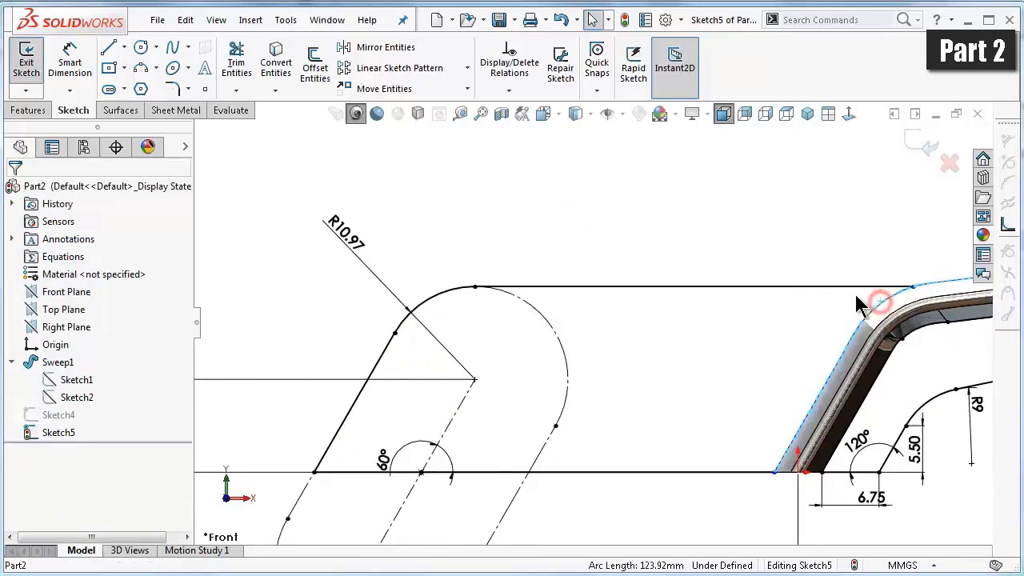
{"action": "left_click", "coordinate": [274, 74]}
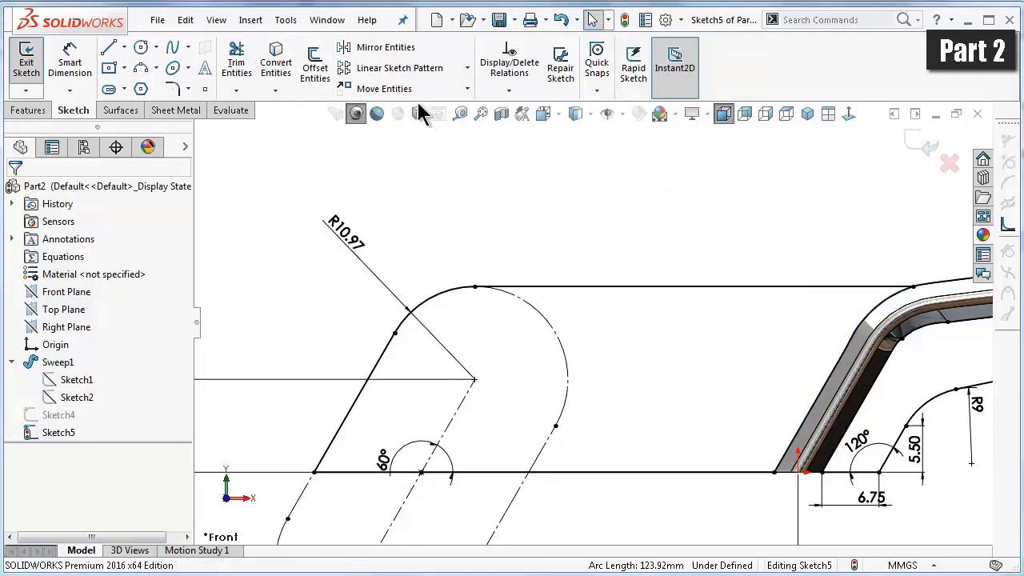
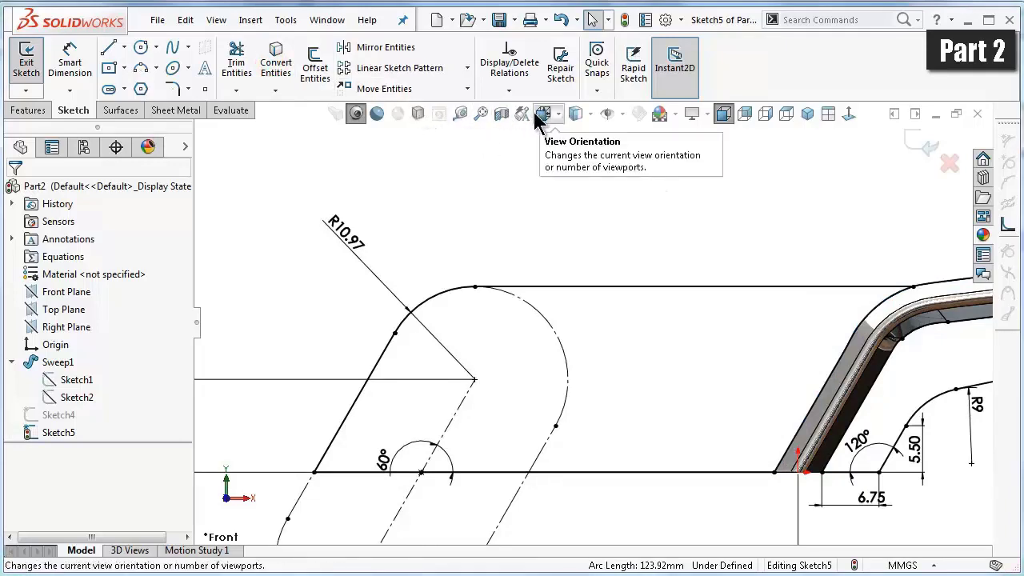
- Try a power-trim near Sketch5's bend, orbit the view, and exit Trim Entities
{"action": "left_click", "coordinate": [253, 70]}
{"action": "scroll", "coordinate": [888, 240], "scroll_direction": "down", "scroll_amount": 2}
{"action": "left_click_drag", "start_coordinate": [890, 238], "coordinate": [920, 308]}
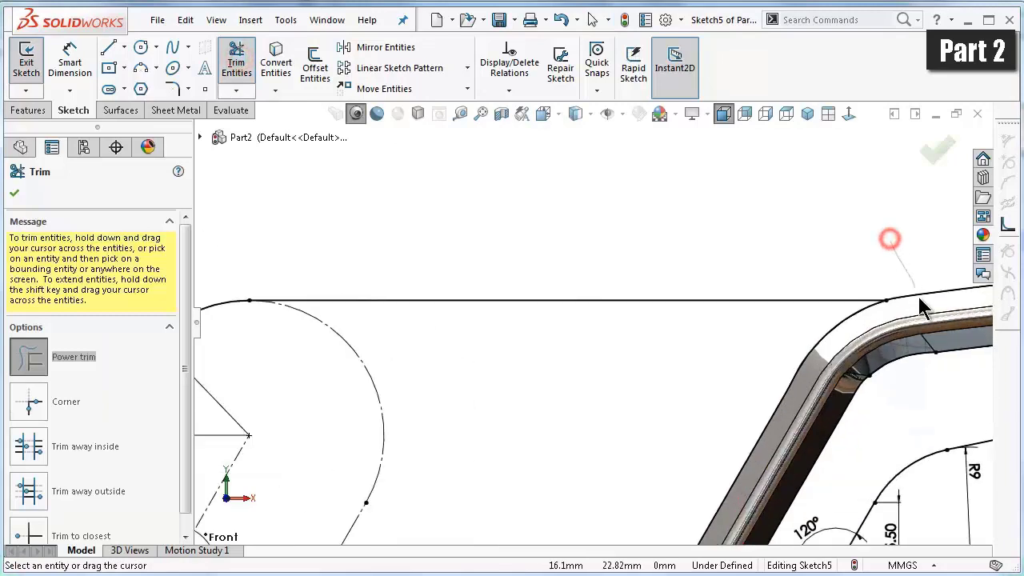
{"action": "scroll", "coordinate": [873, 269], "scroll_direction": "up", "scroll_amount": 1}
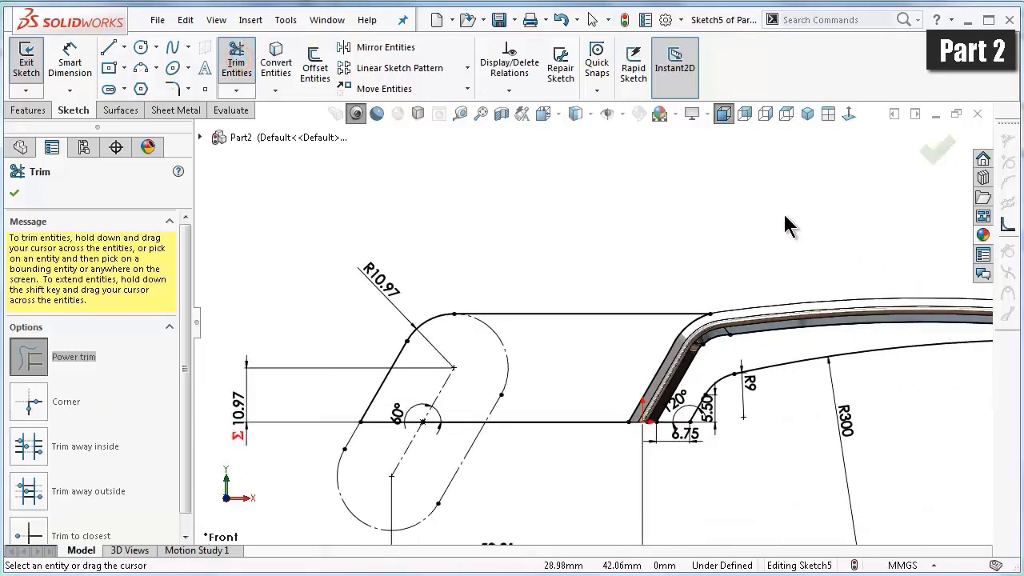
{"action": "scroll", "coordinate": [707, 252], "scroll_direction": "up", "scroll_amount": 1}
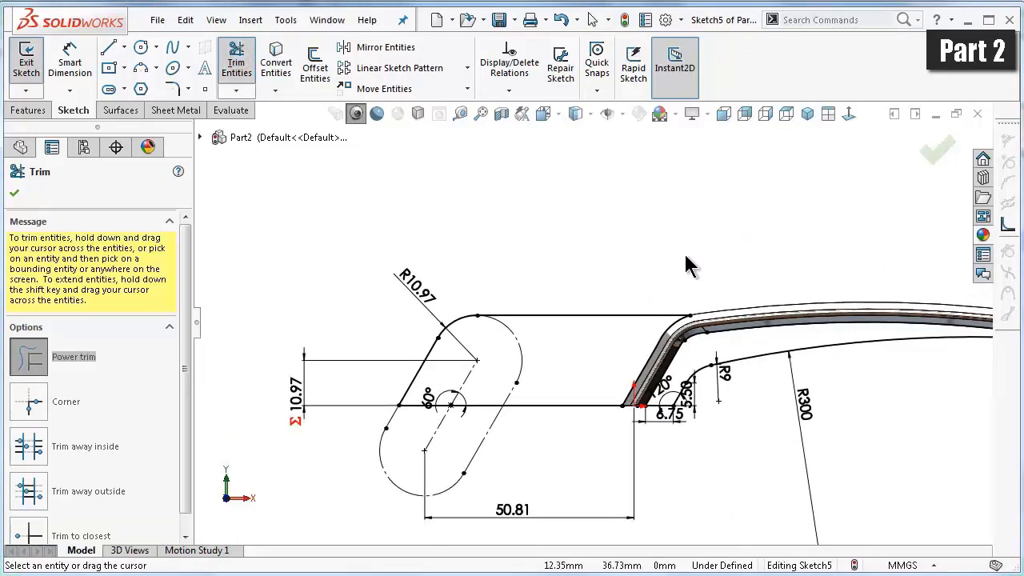
{"action": "middle_click_drag", "start_coordinate": [687, 266], "coordinate": [670, 267]}
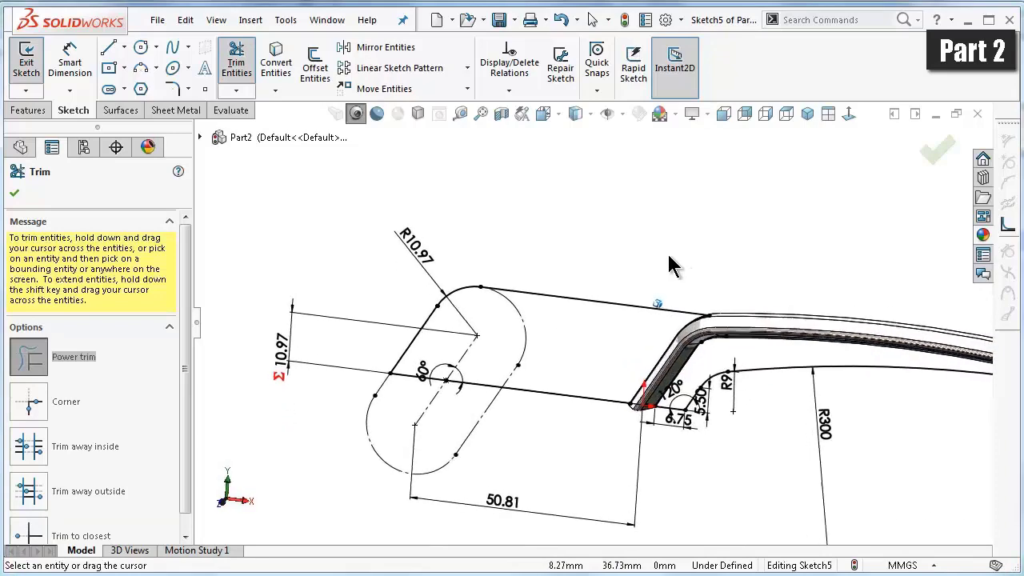
{"action": "key", "text": "Left"}
{"action": "key", "text": "Left"}
{"action": "key", "text": "Left"}
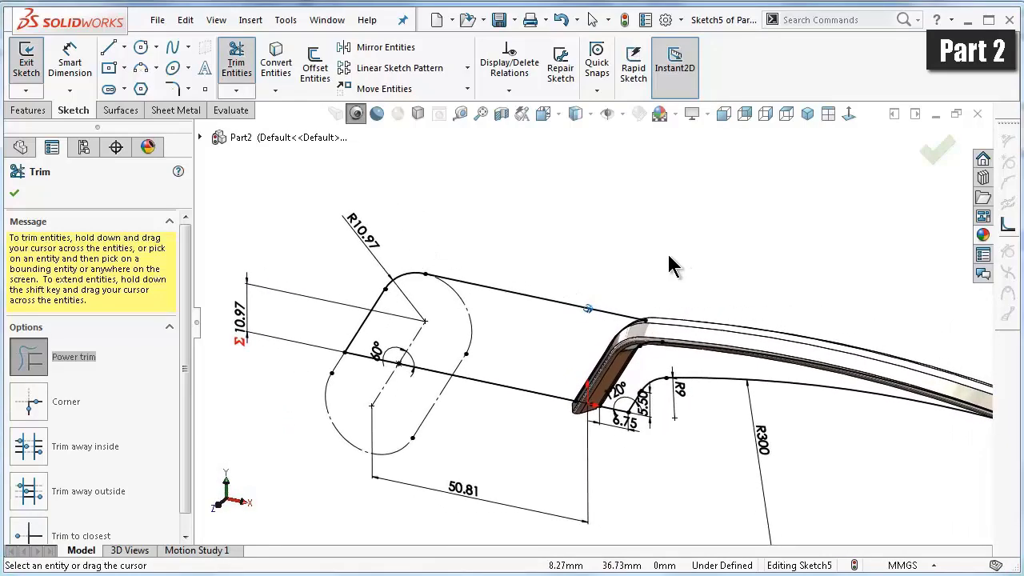
{"action": "key", "text": "Left"}
{"action": "key", "text": "Left"}
{"action": "key", "text": "Left"}
{"action": "key", "text": "Left"}
{"action": "key", "text": "Left"}
{"action": "key", "text": "Left"}
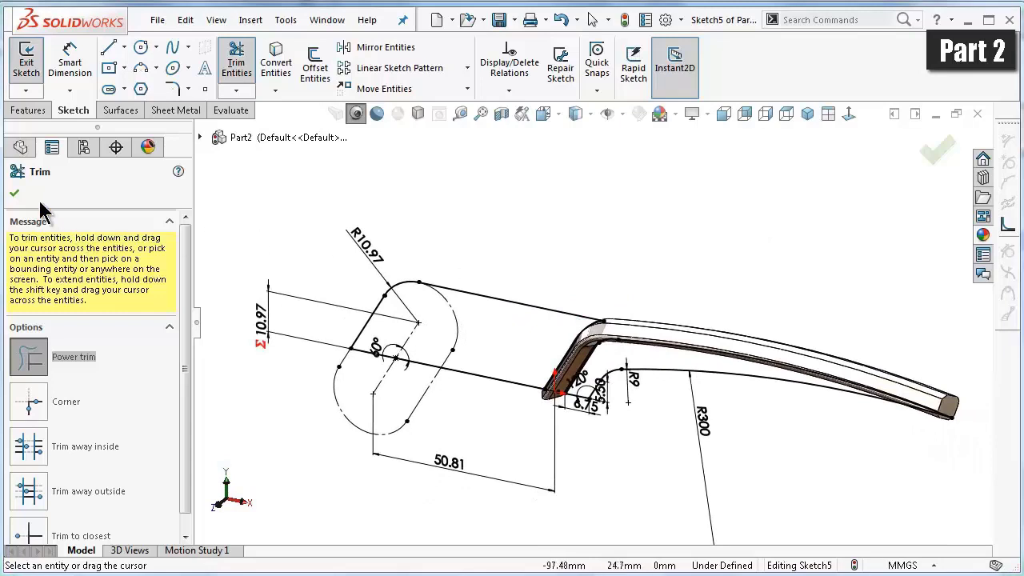
{"action": "left_click", "coordinate": [14, 193]}
{"action": "left_click", "coordinate": [38, 110]}
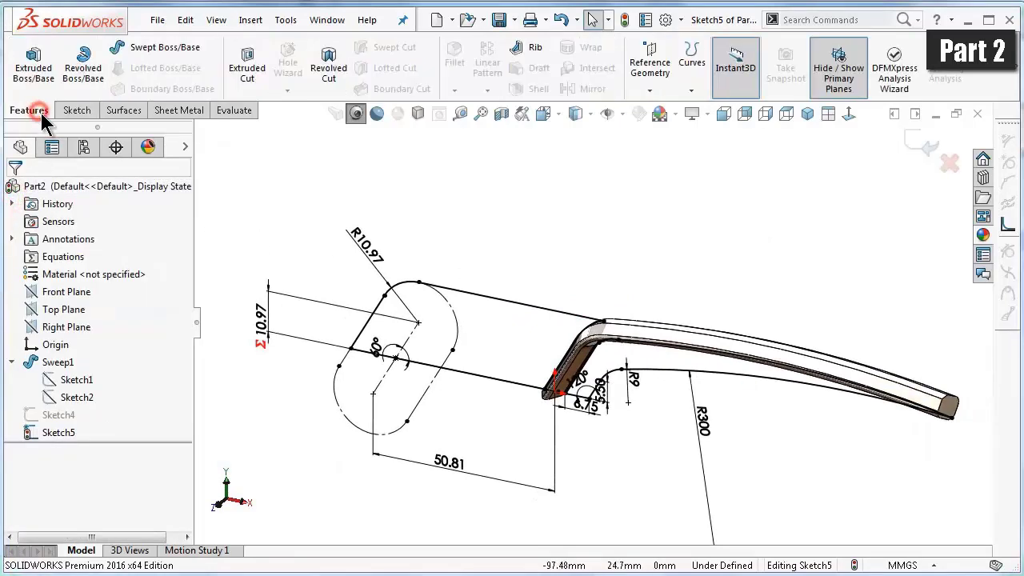
{"action": "left_click", "coordinate": [32, 65]}
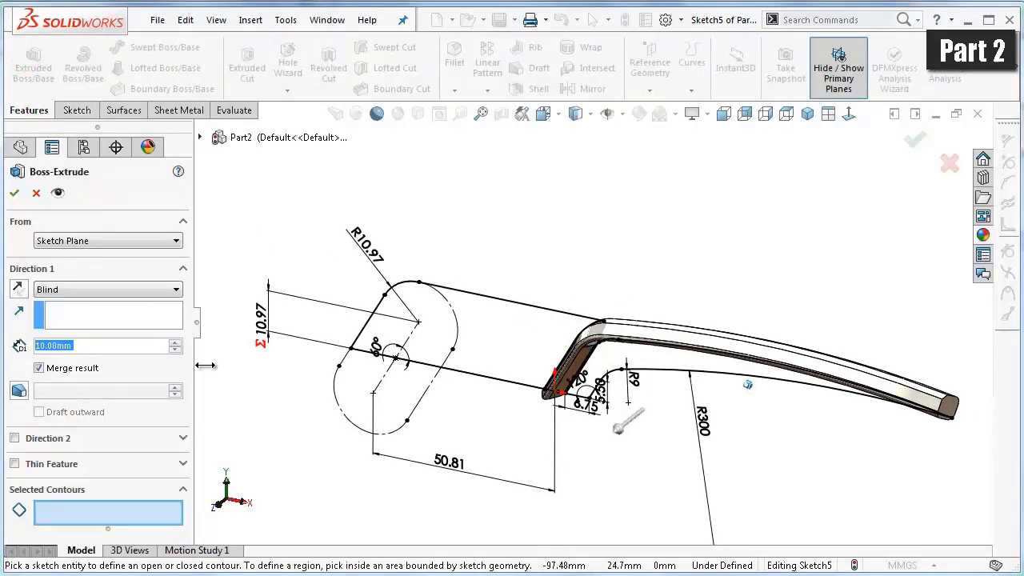
{"action": "left_click", "coordinate": [120, 517]}
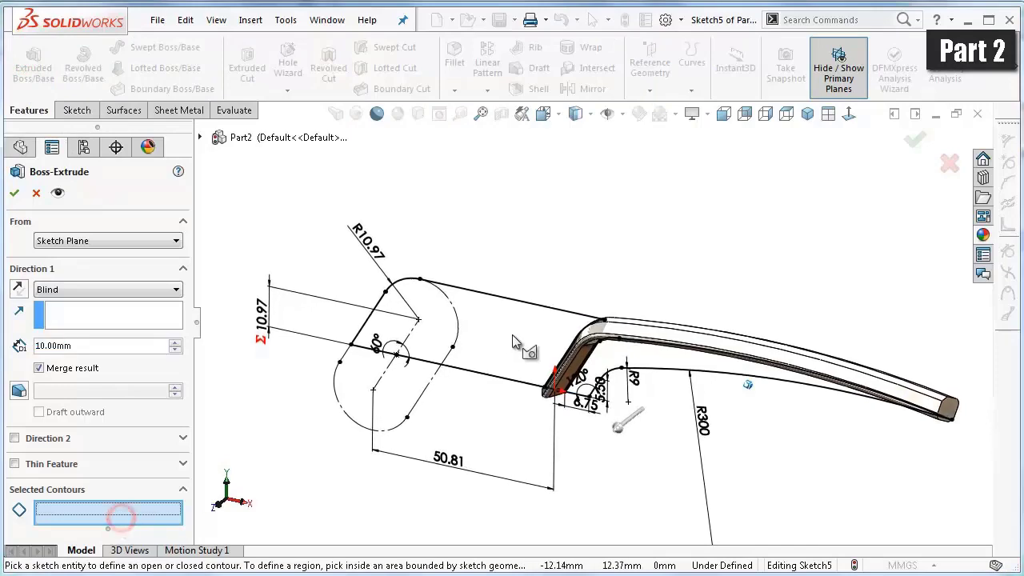
{"action": "scroll", "coordinate": [580, 341], "scroll_direction": "down", "scroll_amount": 2}
{"action": "scroll", "coordinate": [579, 342], "scroll_direction": "down", "scroll_amount": 2}
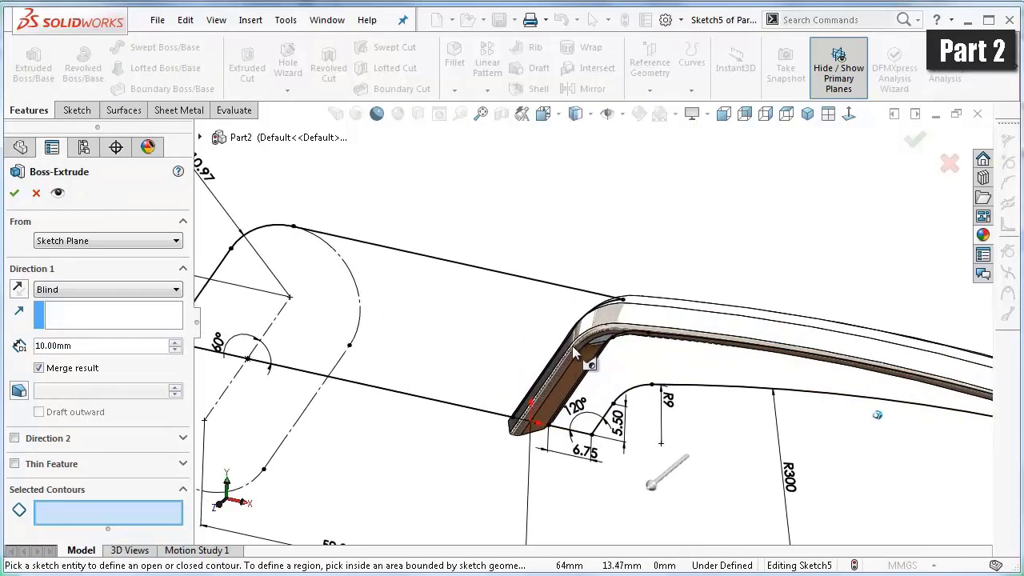
{"action": "left_click", "coordinate": [632, 367]}
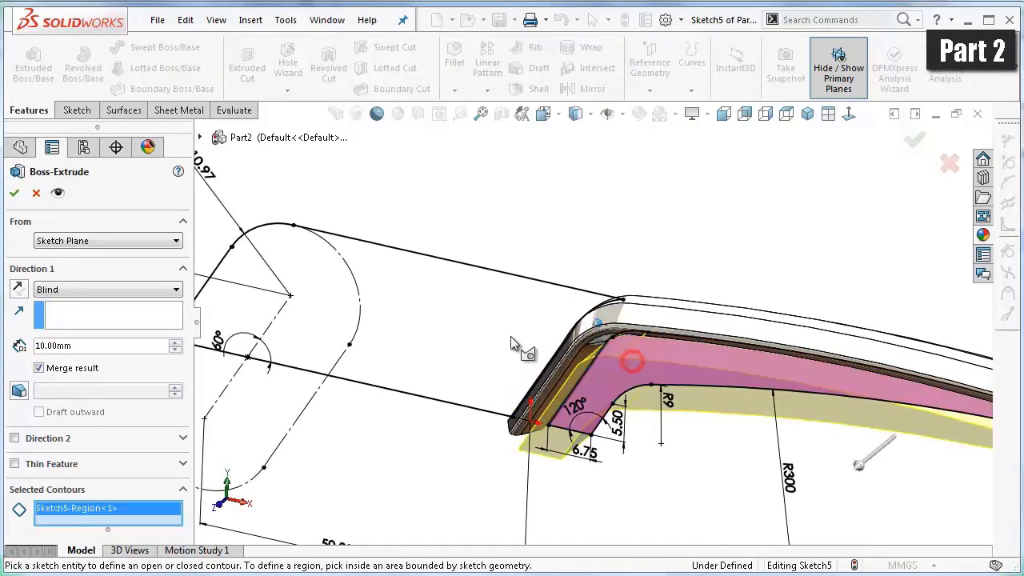
{"action": "scroll", "coordinate": [504, 336], "scroll_direction": "down", "scroll_amount": 2}
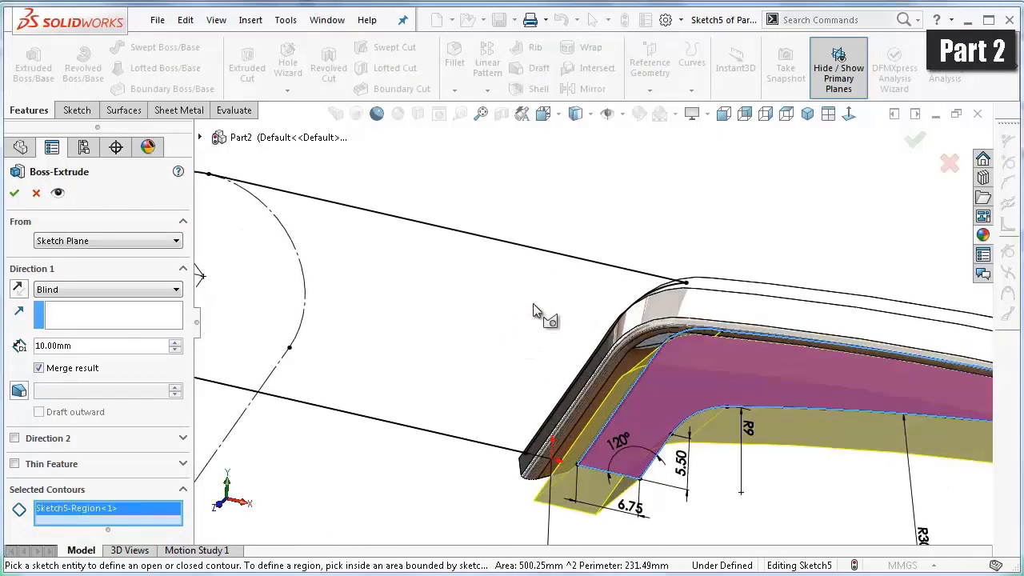
{"action": "left_click", "coordinate": [477, 448]}
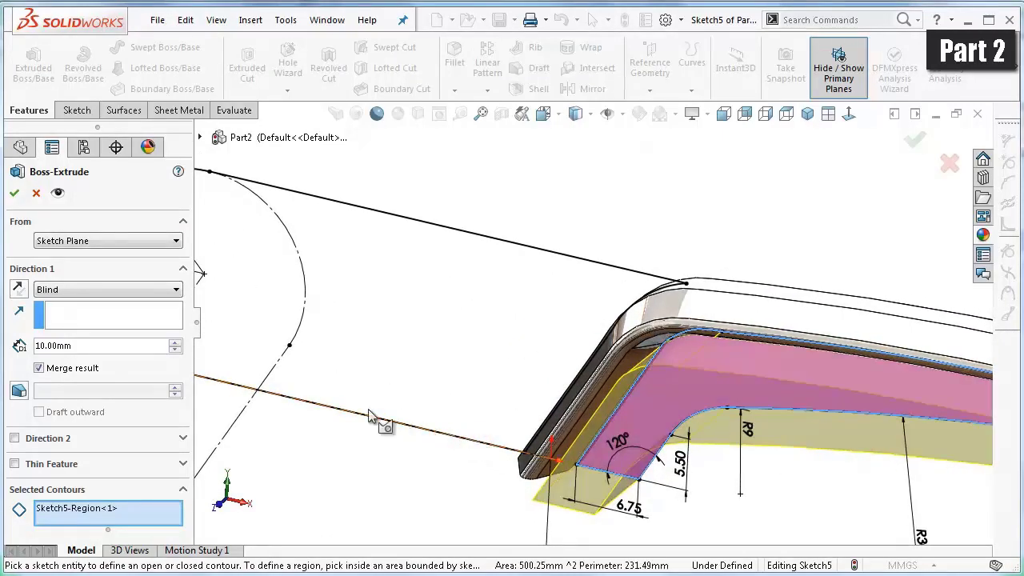
{"action": "scroll", "coordinate": [376, 344], "scroll_direction": "down", "scroll_amount": 2}
{"action": "scroll", "coordinate": [360, 328], "scroll_direction": "down", "scroll_amount": 2}
{"action": "scroll", "coordinate": [356, 320], "scroll_direction": "down", "scroll_amount": 1}
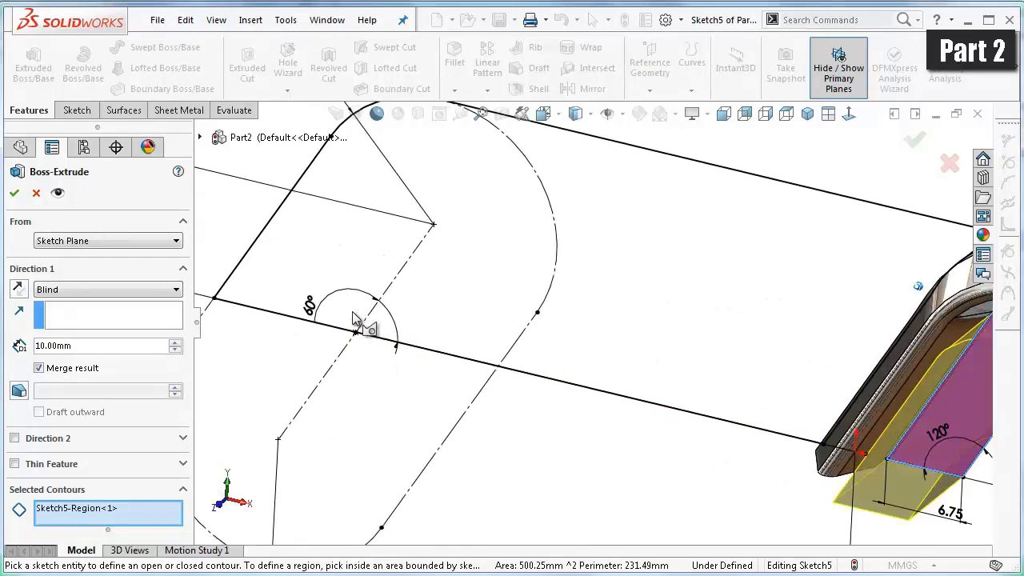
{"action": "scroll", "coordinate": [740, 368], "scroll_direction": "down", "scroll_amount": 1}
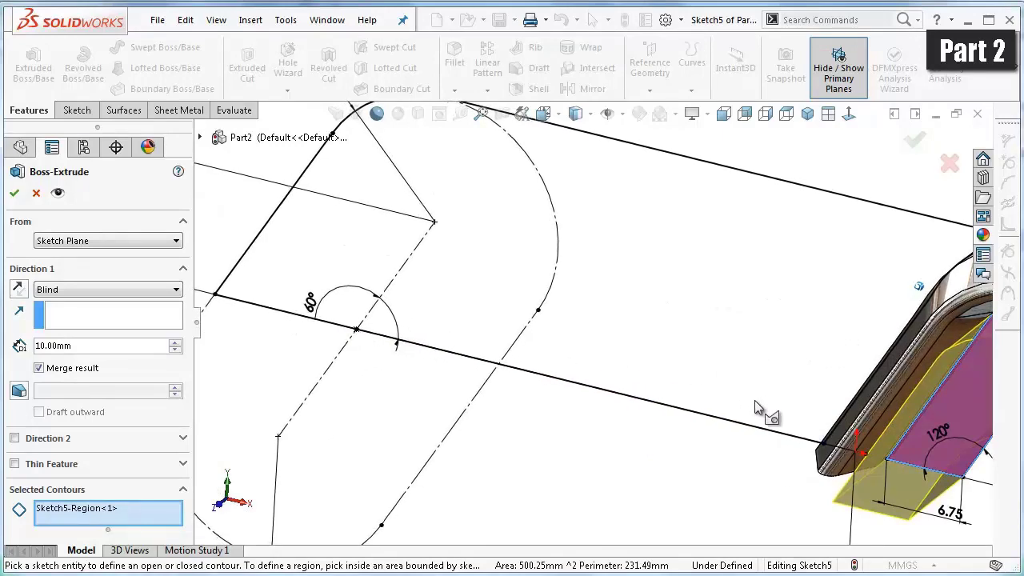
{"action": "scroll", "coordinate": [756, 404], "scroll_direction": "down", "scroll_amount": 2}
{"action": "left_click", "coordinate": [950, 163]}
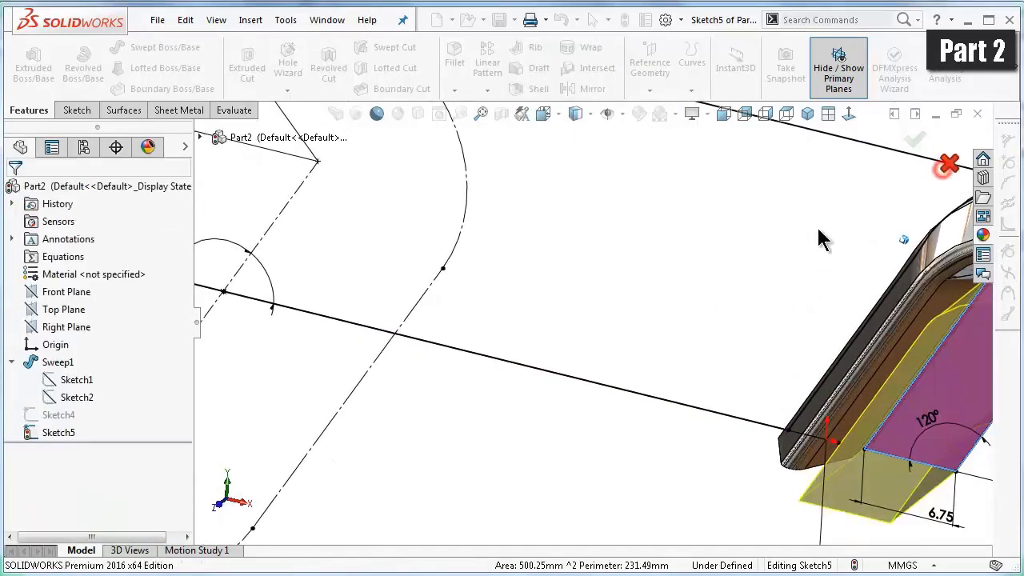
- View Sketch5 face-on, zoom into the corner, and select the stray point and corner endpoint
{"action": "left_click", "coordinate": [847, 114]}
{"action": "scroll", "coordinate": [434, 230], "scroll_direction": "down", "scroll_amount": 2}
{"action": "scroll", "coordinate": [535, 398], "scroll_direction": "down", "scroll_amount": 2}
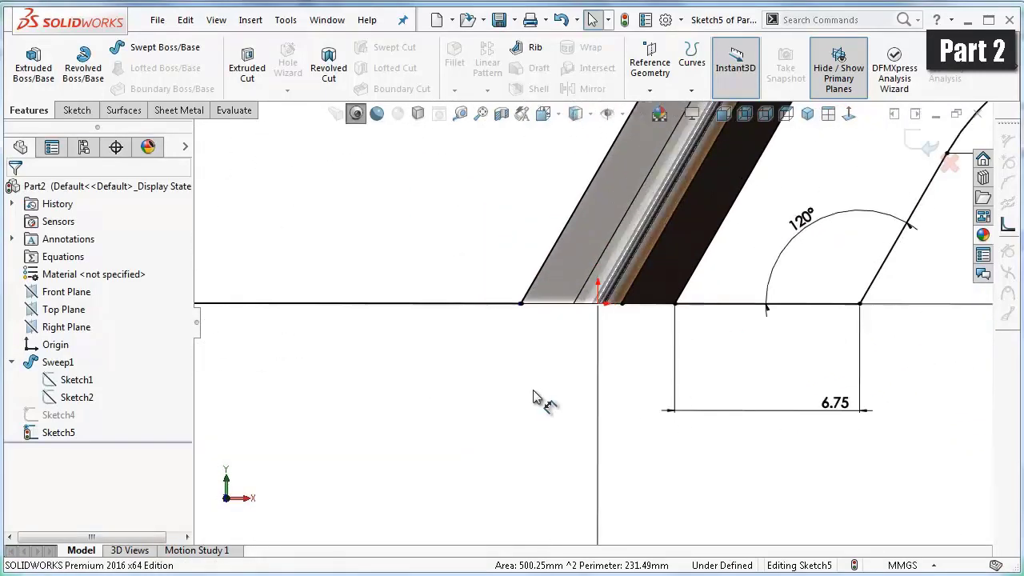
{"action": "scroll", "coordinate": [528, 344], "scroll_direction": "down", "scroll_amount": 2}
{"action": "scroll", "coordinate": [560, 360], "scroll_direction": "down", "scroll_amount": 2}
{"action": "scroll", "coordinate": [570, 416], "scroll_direction": "down", "scroll_amount": 2}
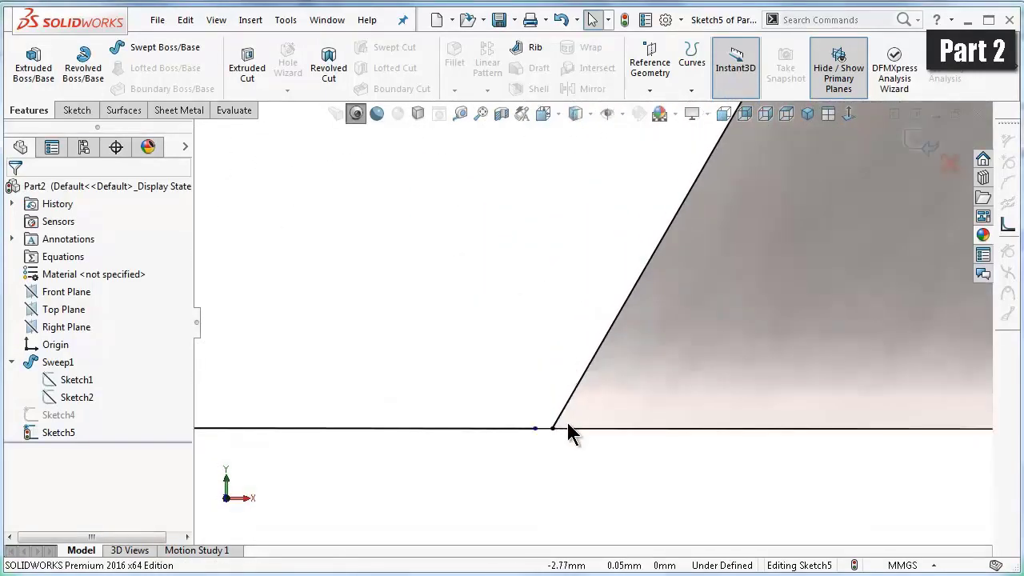
{"action": "left_click", "coordinate": [537, 430]}
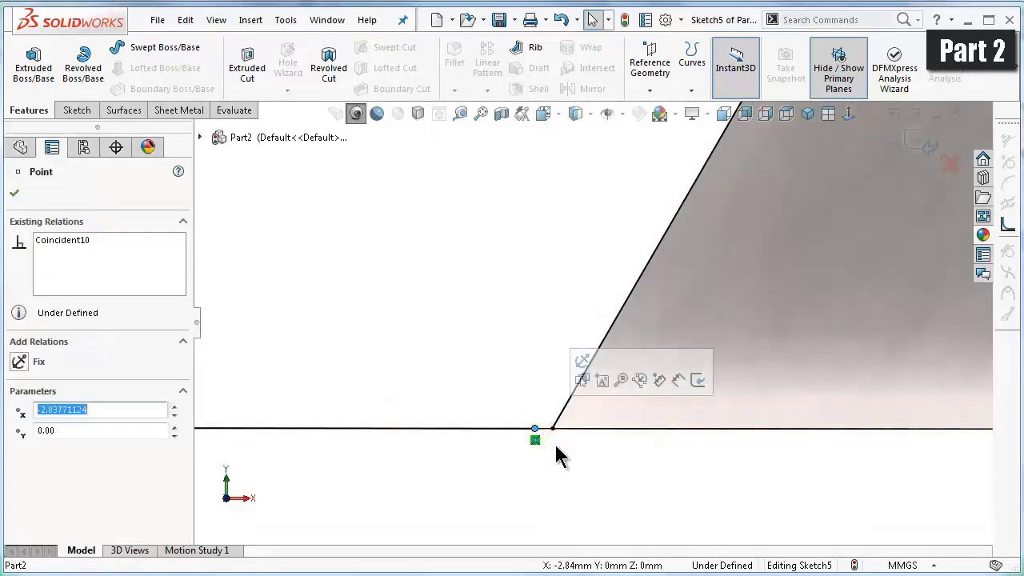
{"action": "left_click", "coordinate": [552, 429], "text": "ctrl"}
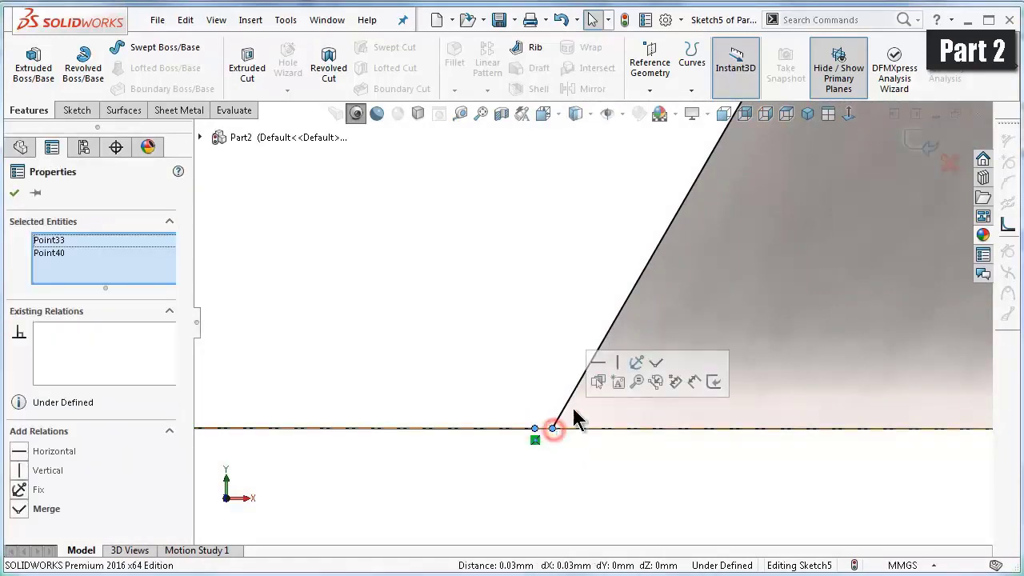
- Merge the two points into one and zoom back out to the whole sketch
{"action": "left_click", "coordinate": [654, 367]}
{"action": "left_click", "coordinate": [502, 292]}
{"action": "scroll", "coordinate": [539, 305], "scroll_direction": "up", "scroll_amount": 2}
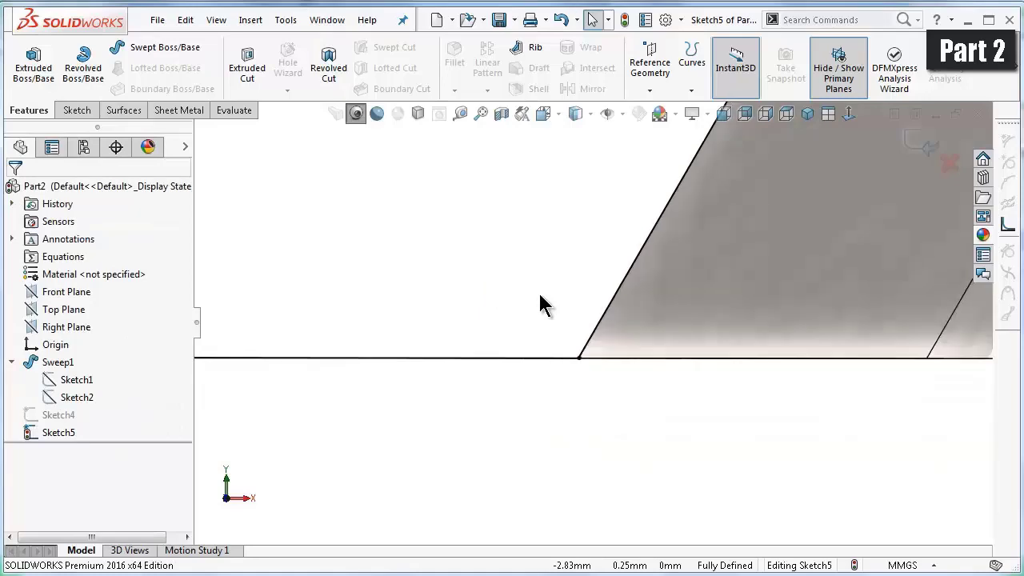
{"action": "scroll", "coordinate": [651, 281], "scroll_direction": "up", "scroll_amount": 2}
{"action": "scroll", "coordinate": [640, 274], "scroll_direction": "up", "scroll_amount": 2}
{"action": "scroll", "coordinate": [632, 275], "scroll_direction": "up", "scroll_amount": 1}
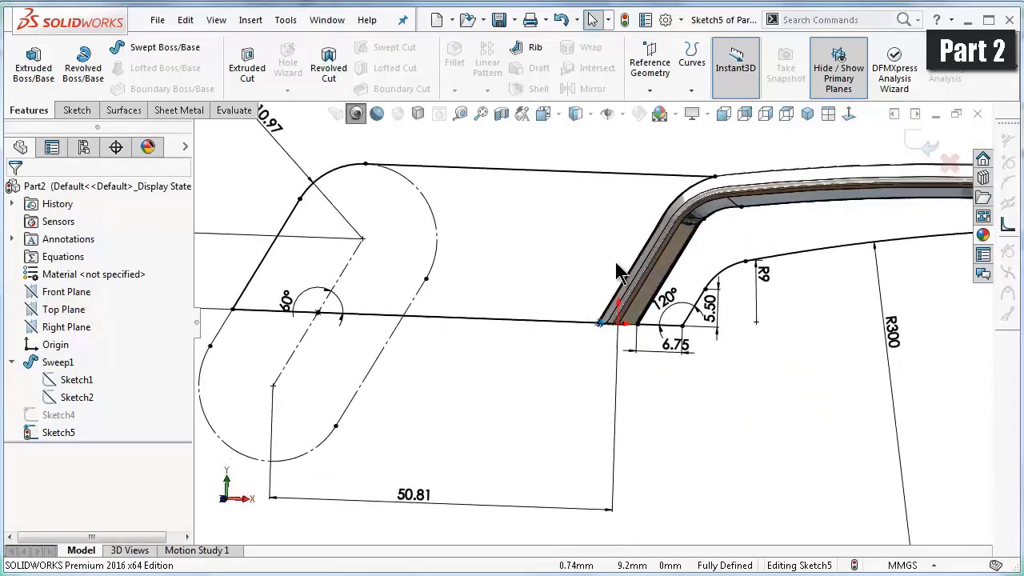
{"action": "scroll", "coordinate": [624, 273], "scroll_direction": "up", "scroll_amount": 1}
{"action": "scroll", "coordinate": [620, 274], "scroll_direction": "up", "scroll_amount": 1}
{"action": "scroll", "coordinate": [620, 274], "scroll_direction": "down", "scroll_amount": 3}
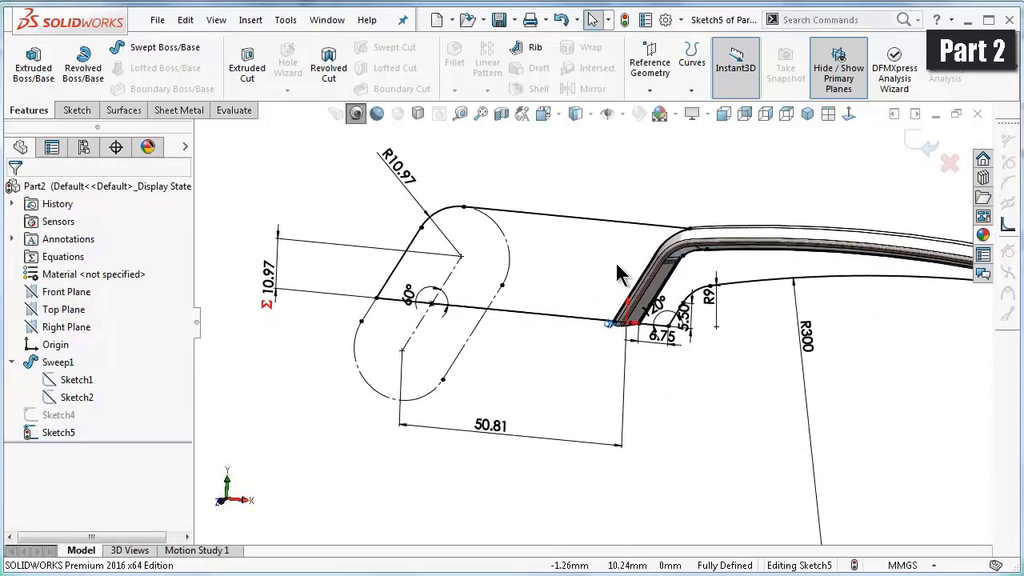
- Extrude Sketch5 3 mm with a Mid Plane end condition as Boss-Extrude1
{"action": "left_click", "coordinate": [32, 68]}
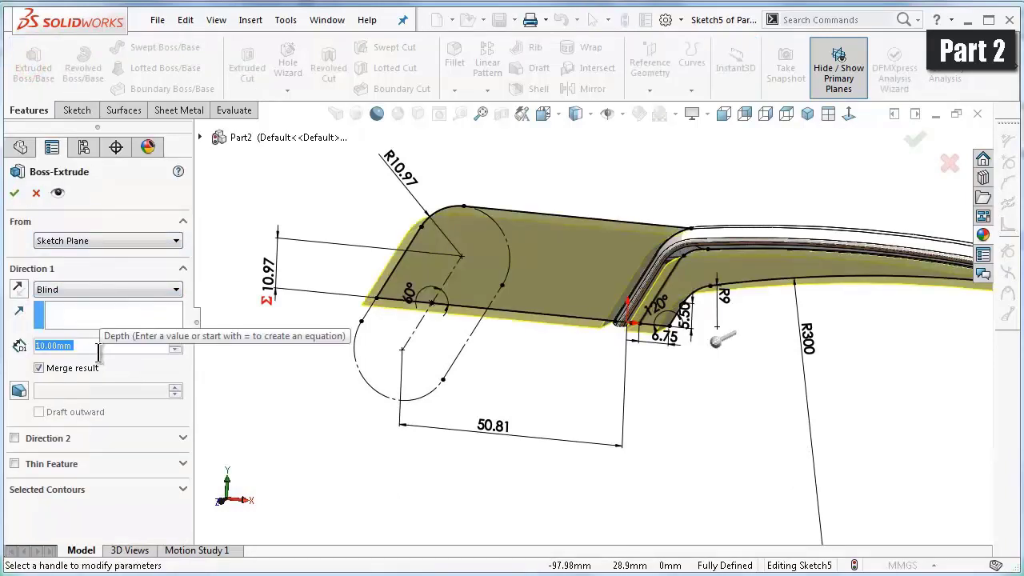
{"action": "type", "text": "3"}
{"action": "key", "text": "Return"}
{"action": "left_click", "coordinate": [57, 290]}
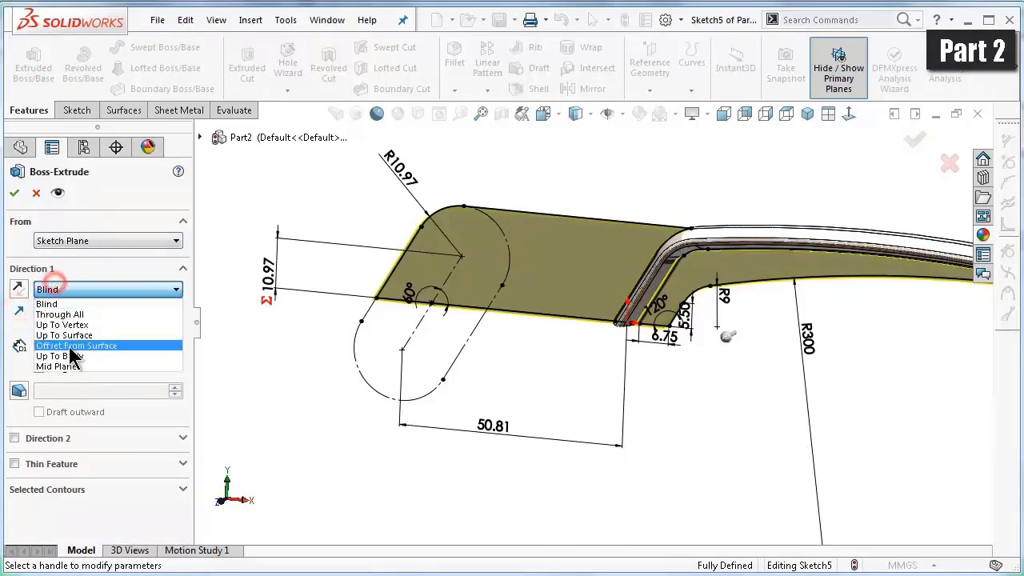
{"action": "left_click", "coordinate": [76, 365]}
{"action": "left_click", "coordinate": [77, 346]}
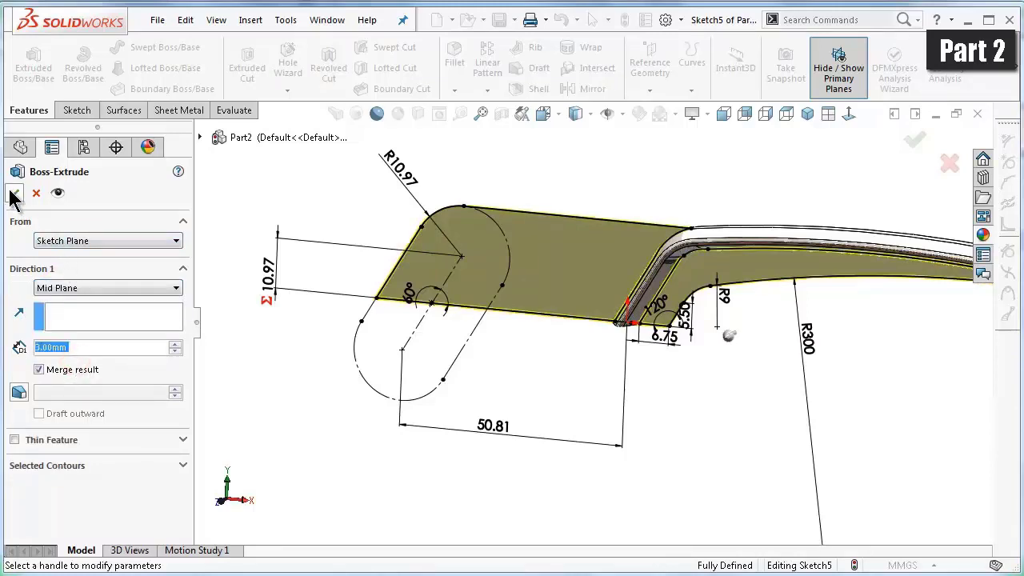
{"action": "left_click", "coordinate": [697, 405]}
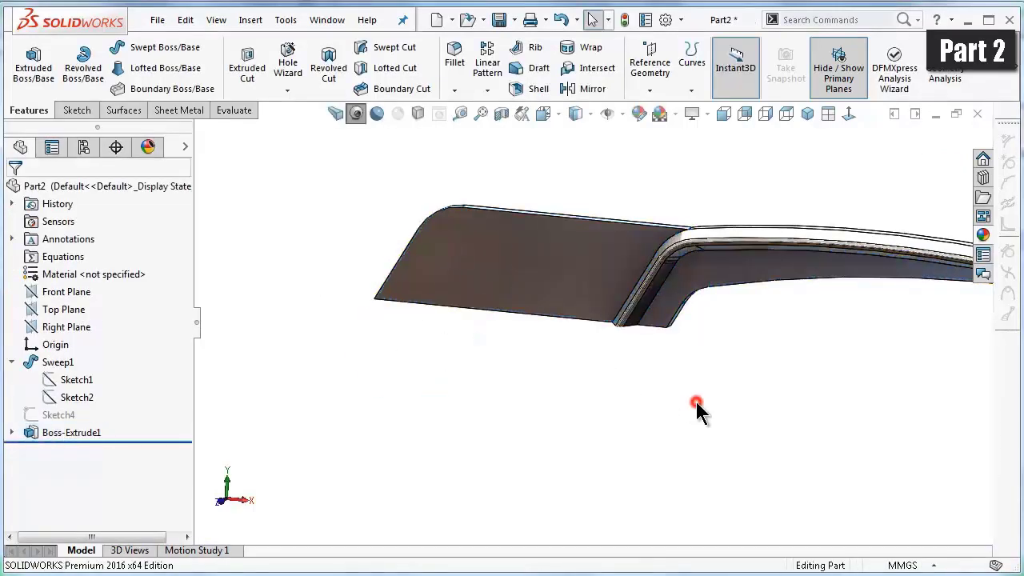
{"action": "key", "text": "Up"}
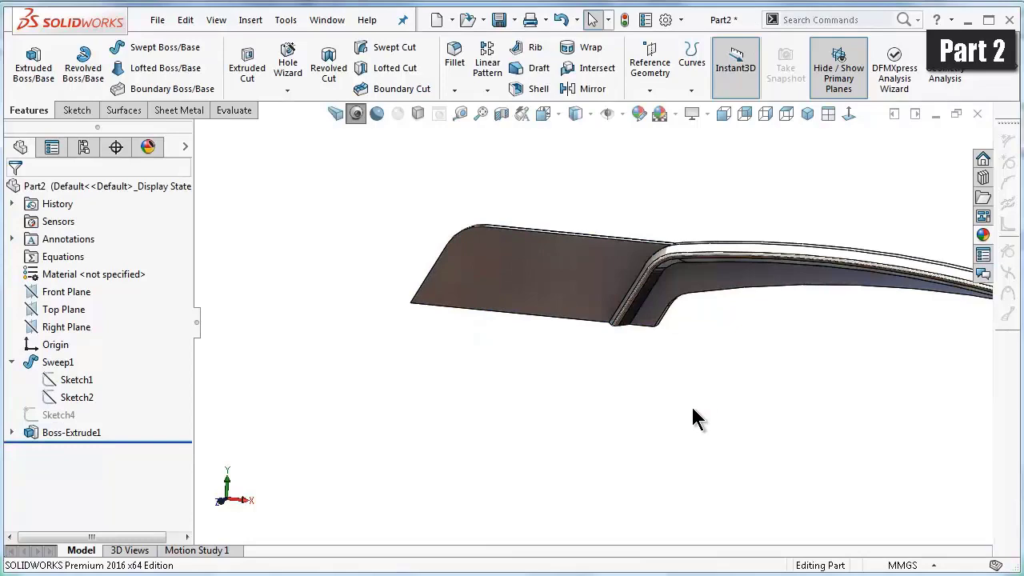
{"action": "key", "text": "Up"}
{"action": "key", "text": "Down"}
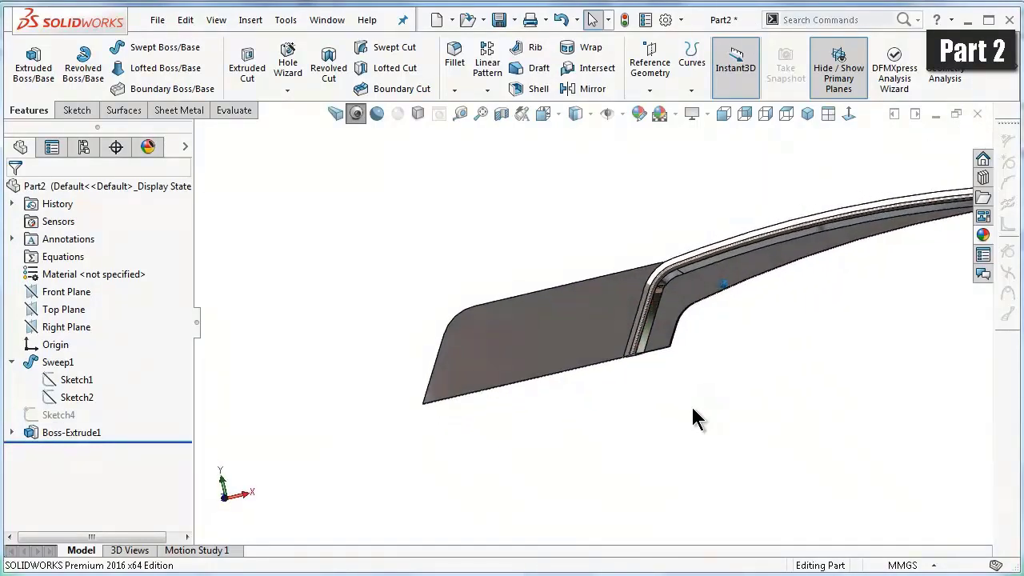
{"action": "key", "text": "Down"}
{"action": "key", "text": "Down"}
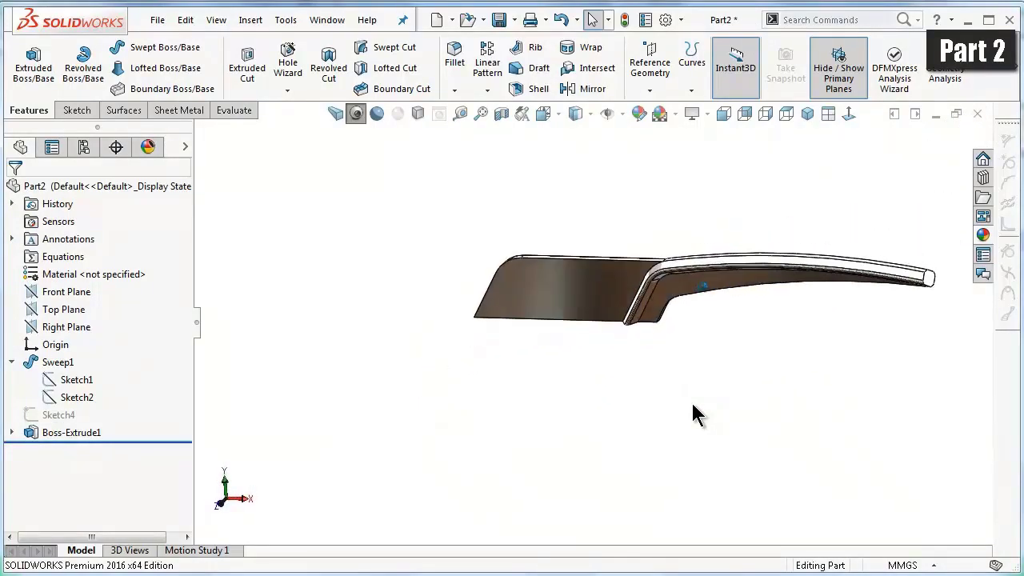
{"action": "key", "text": "Left"}
{"action": "key", "text": "Left"}
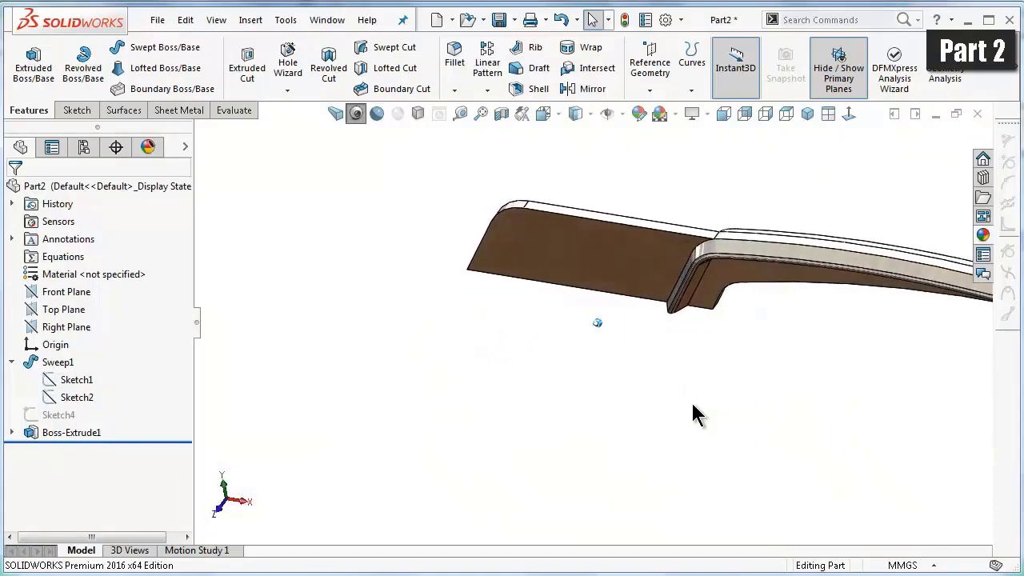
{"action": "key", "text": "Left"}
{"action": "key", "text": "Left"}
{"action": "key", "text": "Left"}
{"action": "key", "text": "Left"}
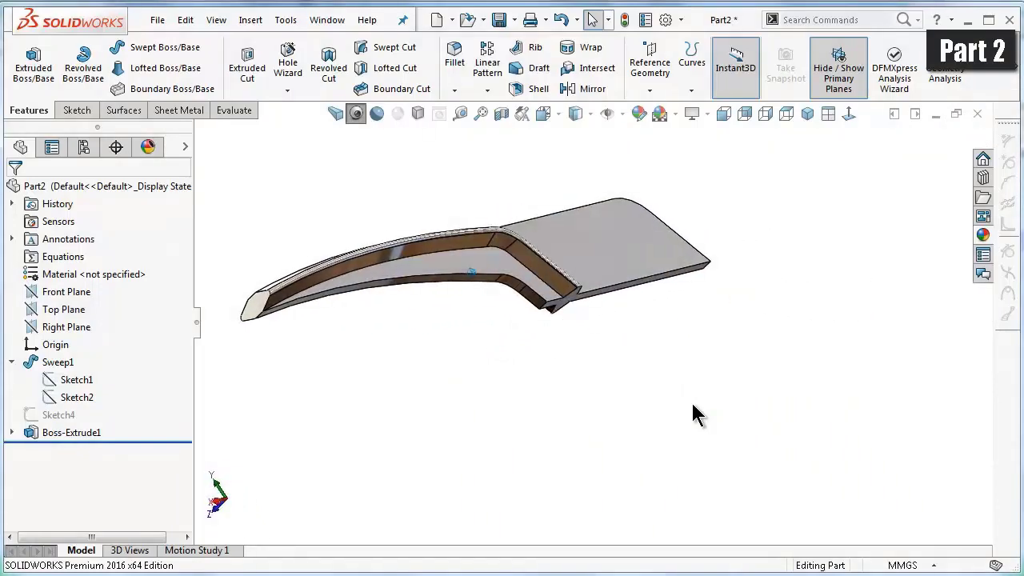
{"action": "key", "text": "Left"}
{"action": "key", "text": "Left"}
{"action": "key", "text": "Left"}
{"action": "key", "text": "Left"}
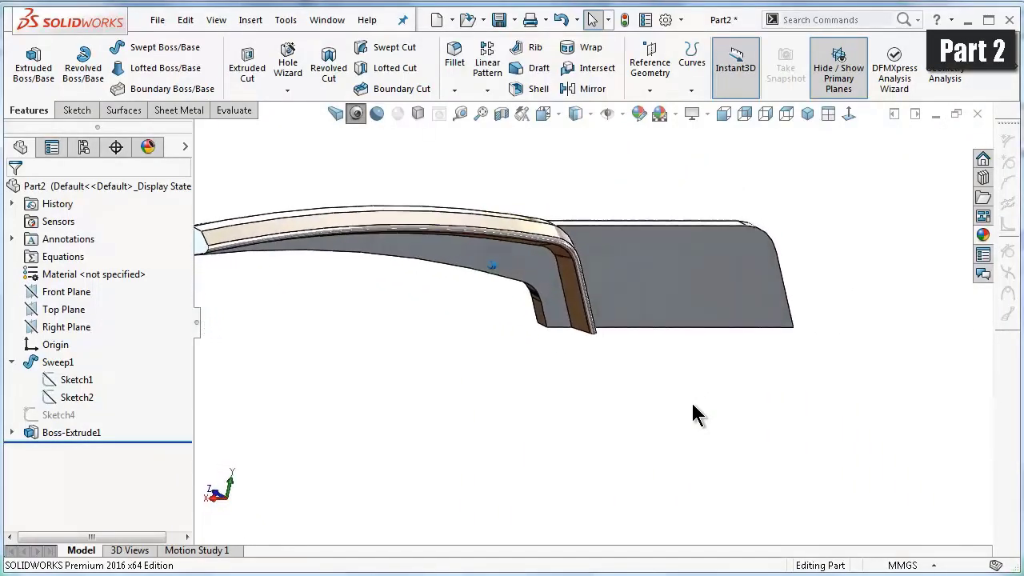
{"action": "key", "text": "Left"}
{"action": "key", "text": "Left"}
{"action": "key", "text": "Left"}
{"action": "key", "text": "Left"}
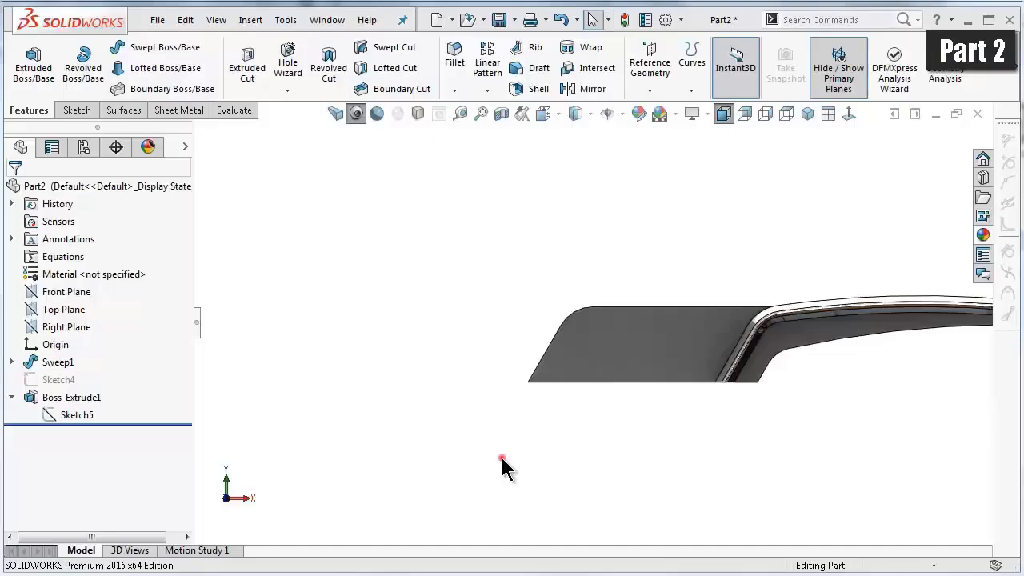
{"action": "left_click", "coordinate": [501, 467]}
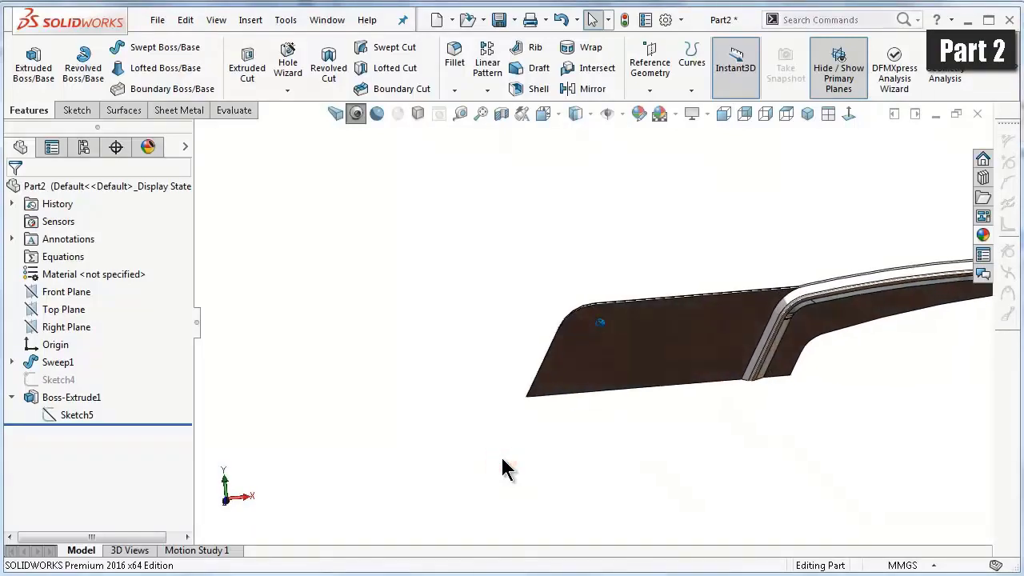
- Show Sketch5 and start a new sketch on the handle's flat face, viewed face-on
{"action": "left_click", "coordinate": [72, 415]}
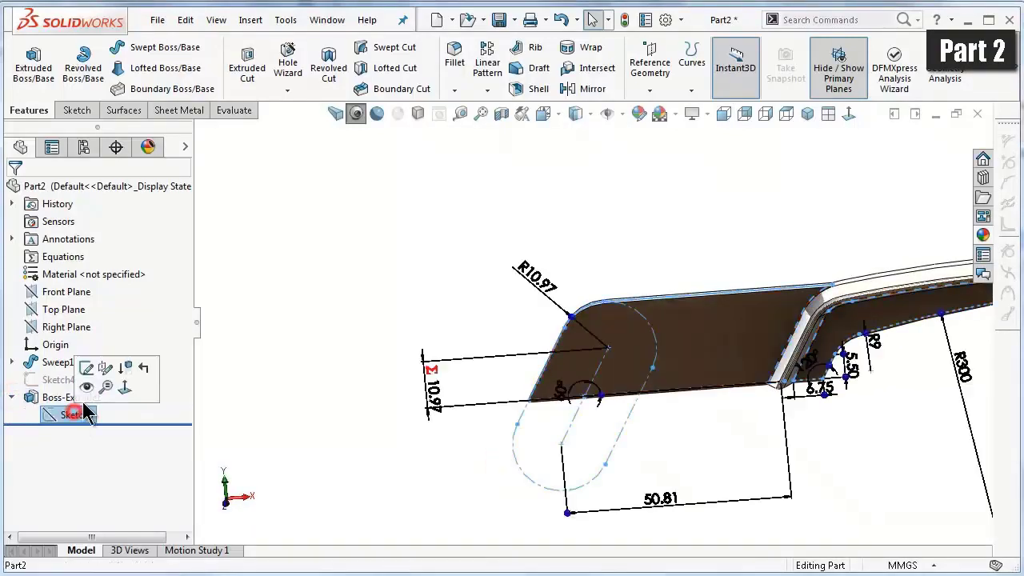
{"action": "left_click", "coordinate": [88, 396]}
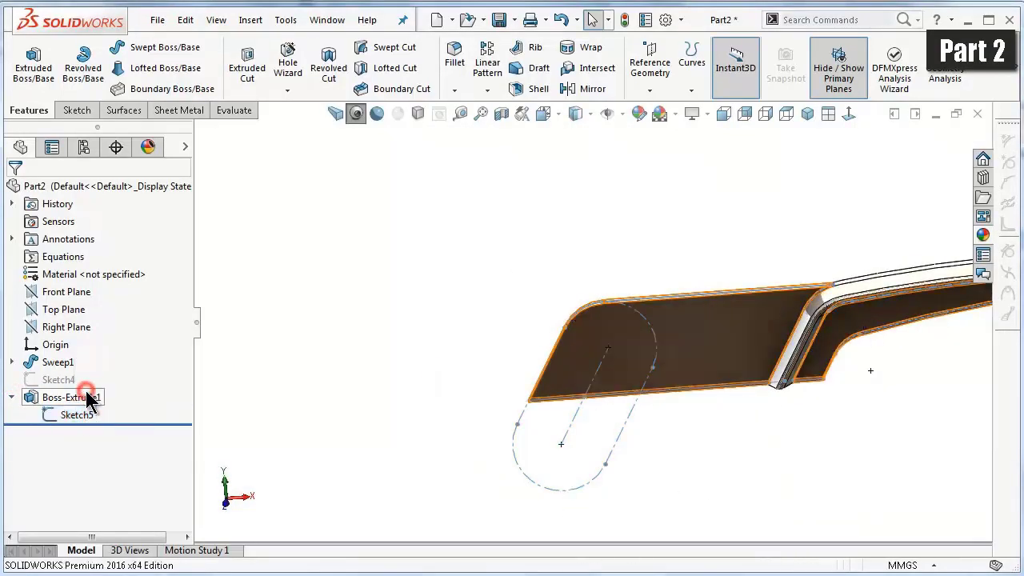
{"action": "left_click", "coordinate": [300, 362]}
{"action": "left_click", "coordinate": [731, 358]}
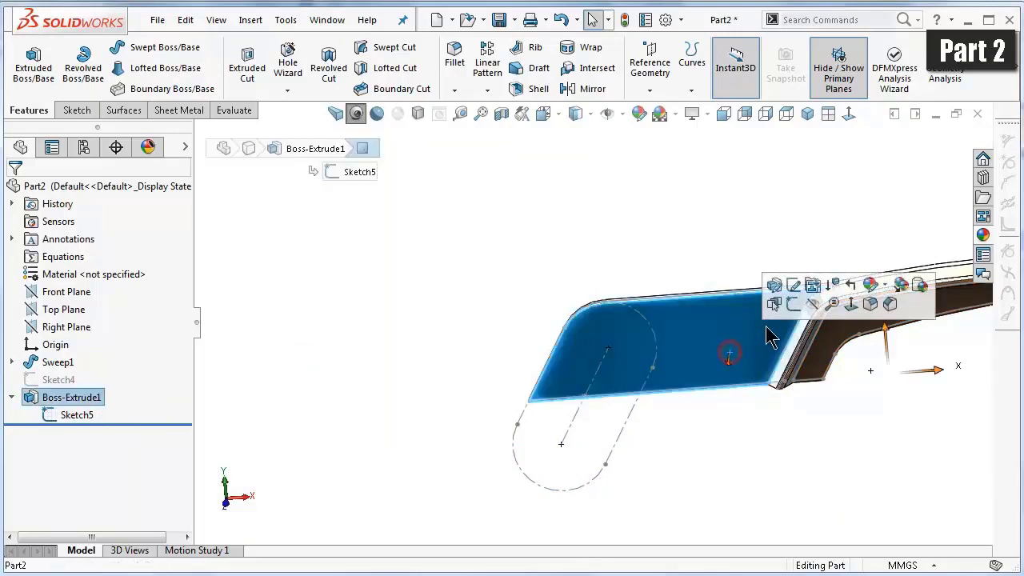
{"action": "left_click", "coordinate": [775, 303]}
{"action": "left_click", "coordinate": [849, 114]}
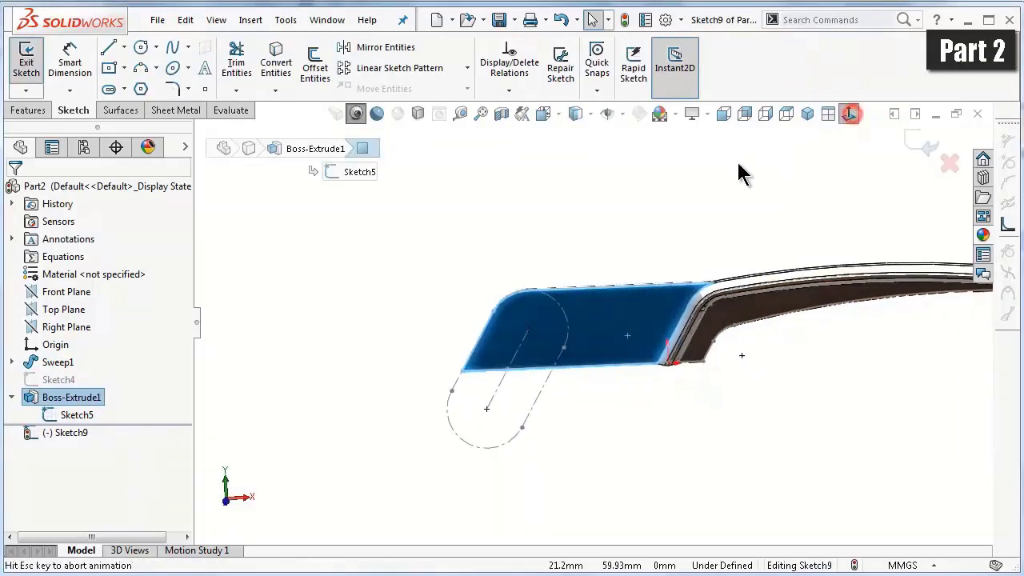
{"action": "scroll", "coordinate": [414, 353], "scroll_direction": "down", "scroll_amount": 3}
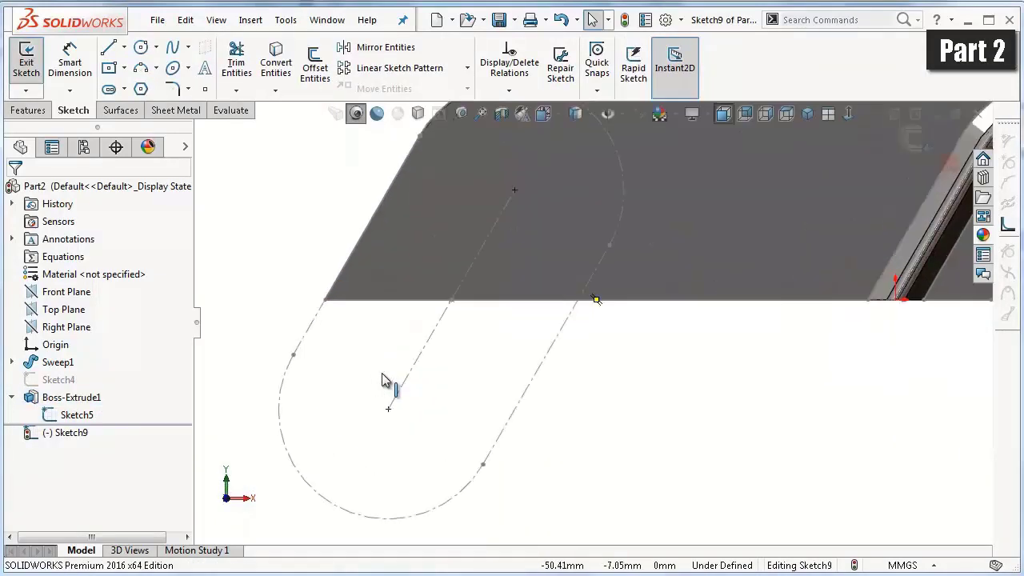
- Convert Sketch5's left line, end arc and right line into the new sketch
{"action": "left_click", "coordinate": [282, 70]}
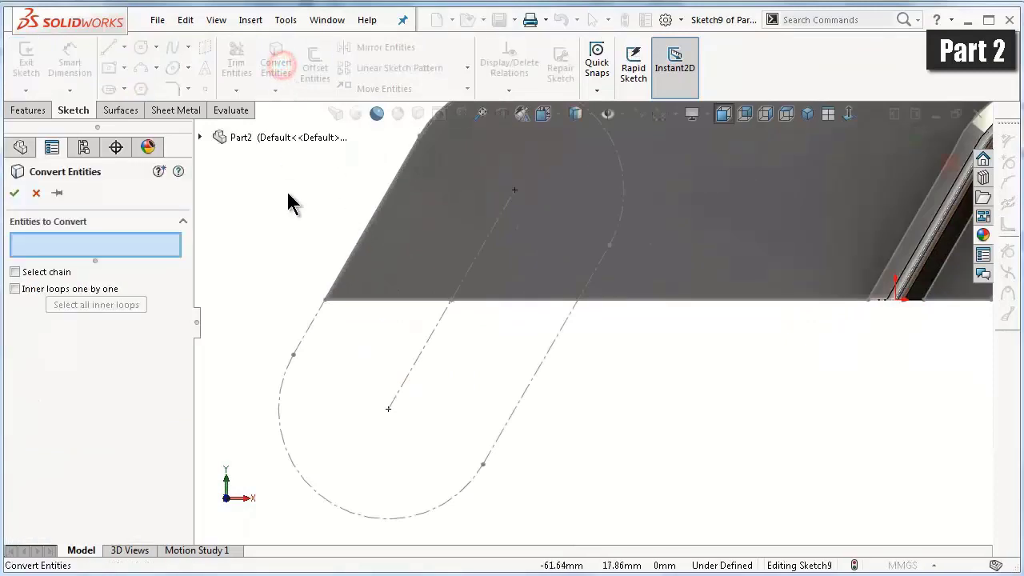
{"action": "left_click", "coordinate": [313, 327]}
{"action": "left_click", "coordinate": [286, 379]}
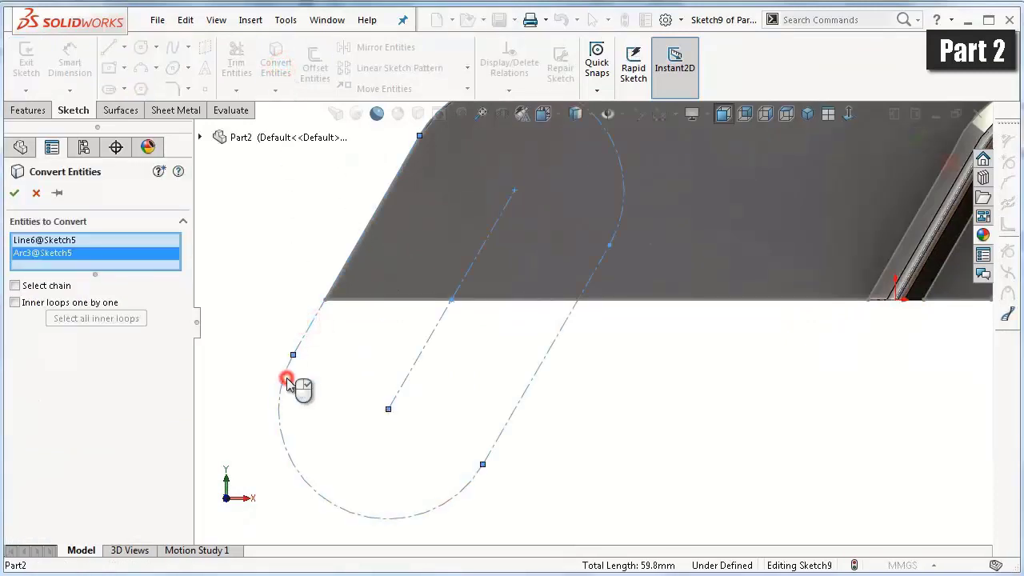
{"action": "left_click", "coordinate": [524, 402]}
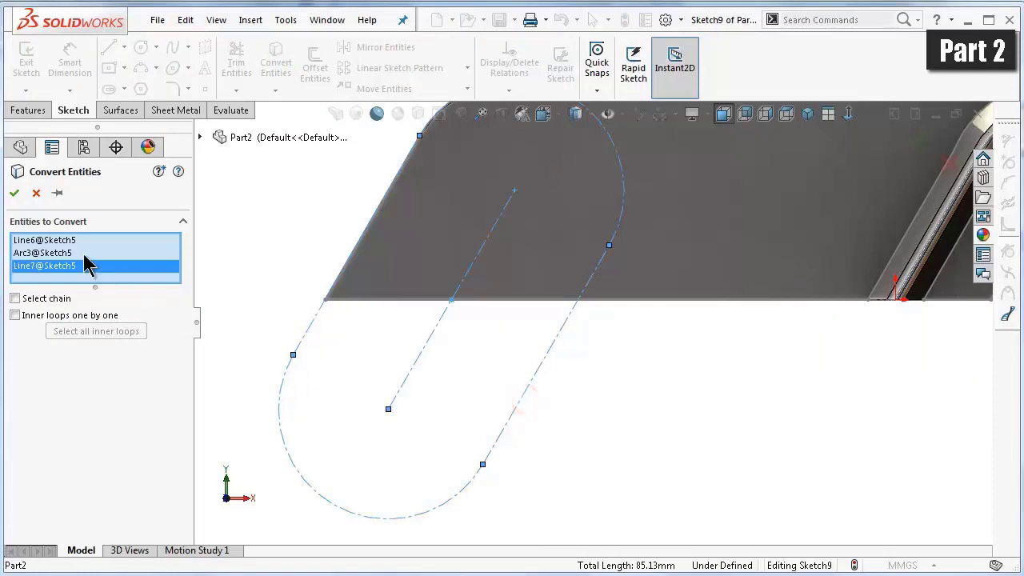
{"action": "left_click", "coordinate": [15, 194]}
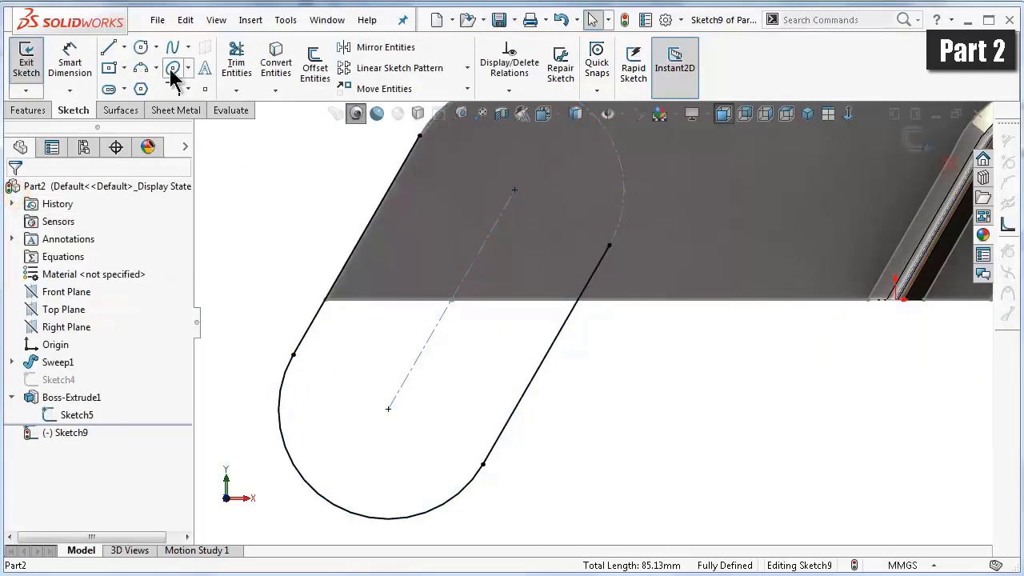
- Draw a horizontal line across the slot between its two lines and trim the excess above
{"action": "left_click", "coordinate": [109, 49]}
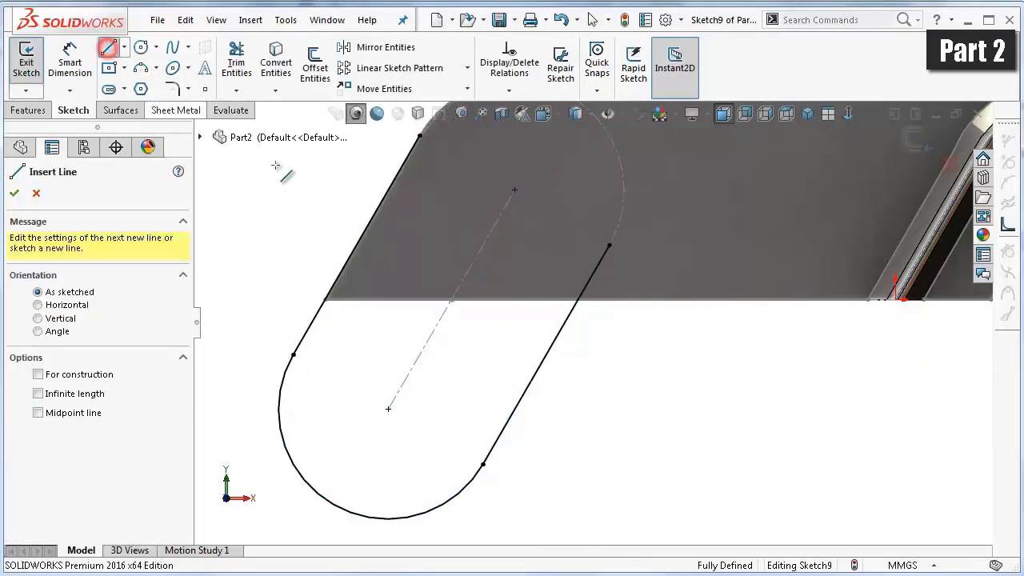
{"action": "left_click", "coordinate": [610, 248]}
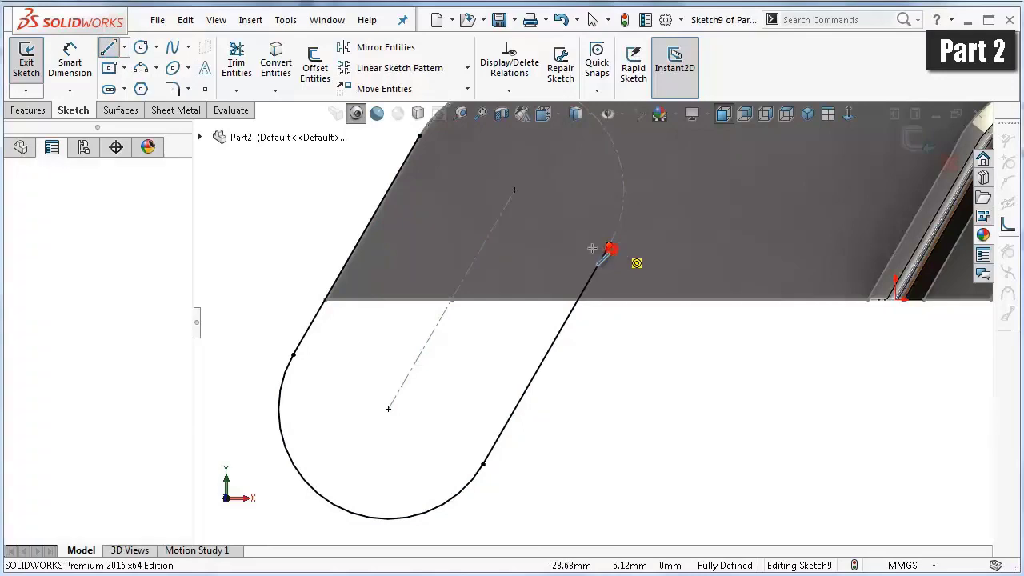
{"action": "left_click", "coordinate": [356, 244]}
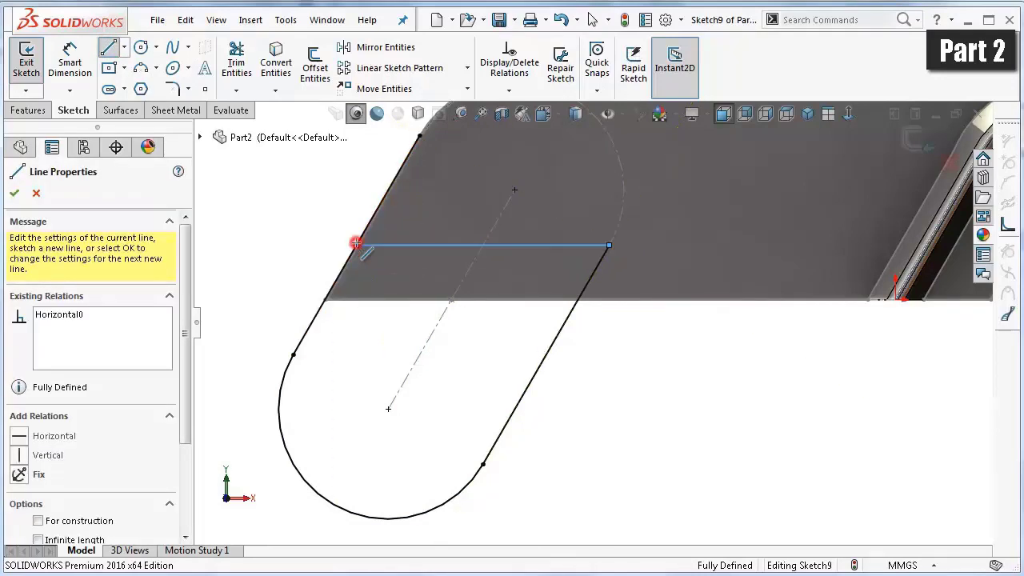
{"action": "left_click", "coordinate": [307, 224]}
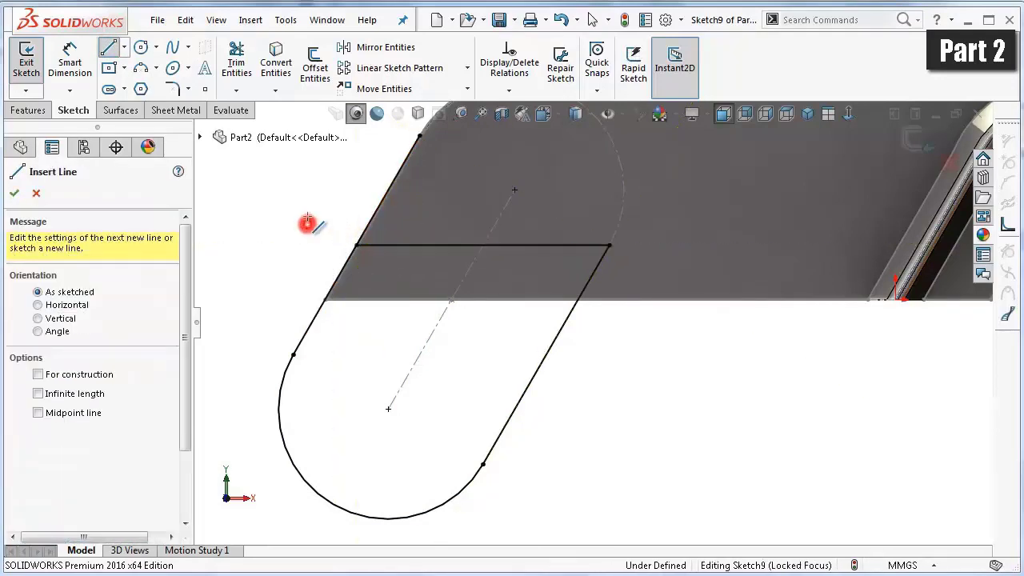
{"action": "left_click", "coordinate": [237, 63]}
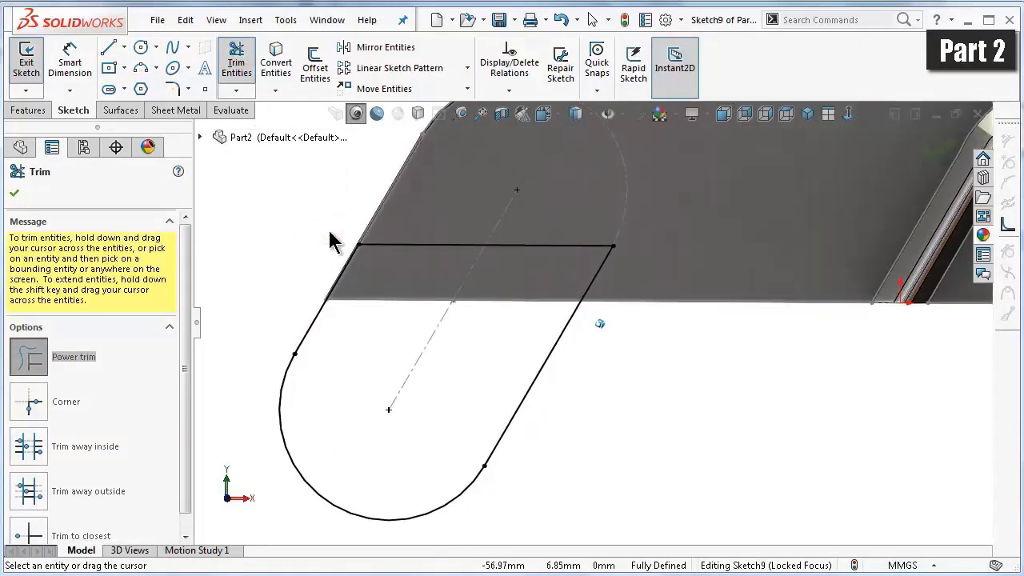
{"action": "middle_click_drag", "start_coordinate": [334, 240], "coordinate": [432, 282]}
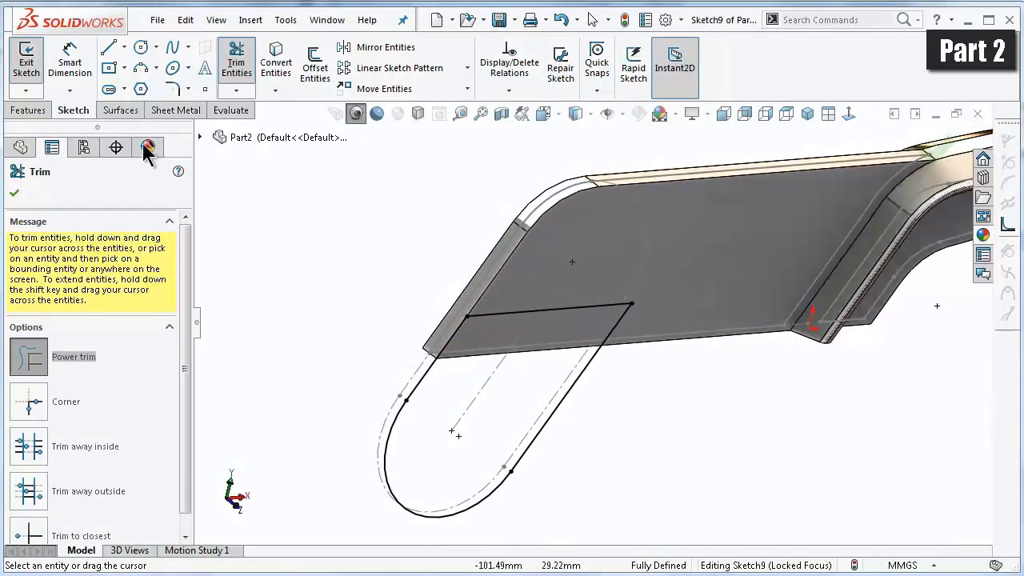
- Extrude Sketch9 4 mm with 10° draft, plus 1.5 mm in Direction 2 without draft
{"action": "left_click", "coordinate": [29, 110]}
{"action": "left_click", "coordinate": [33, 70]}
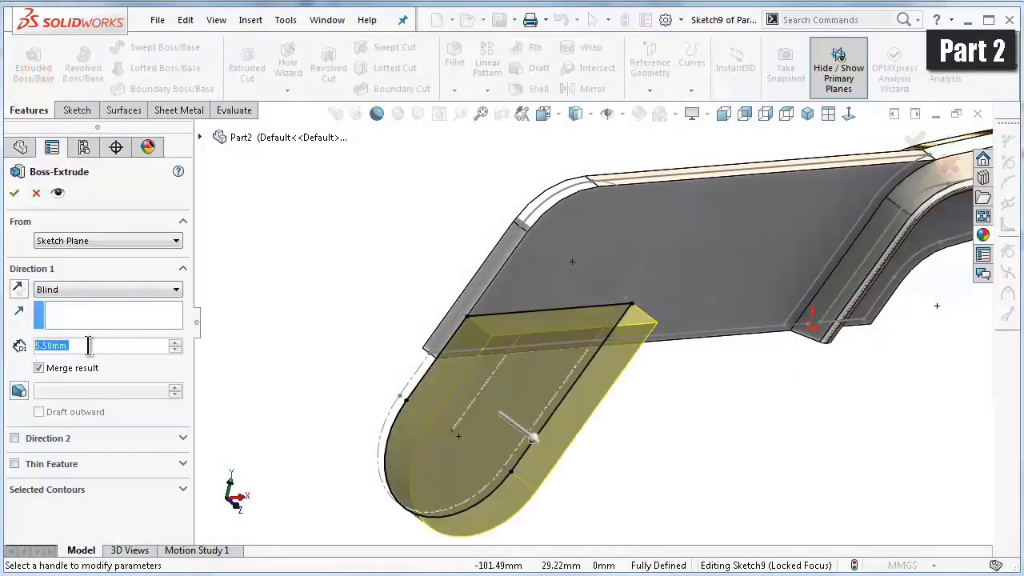
{"action": "type", "text": "4"}
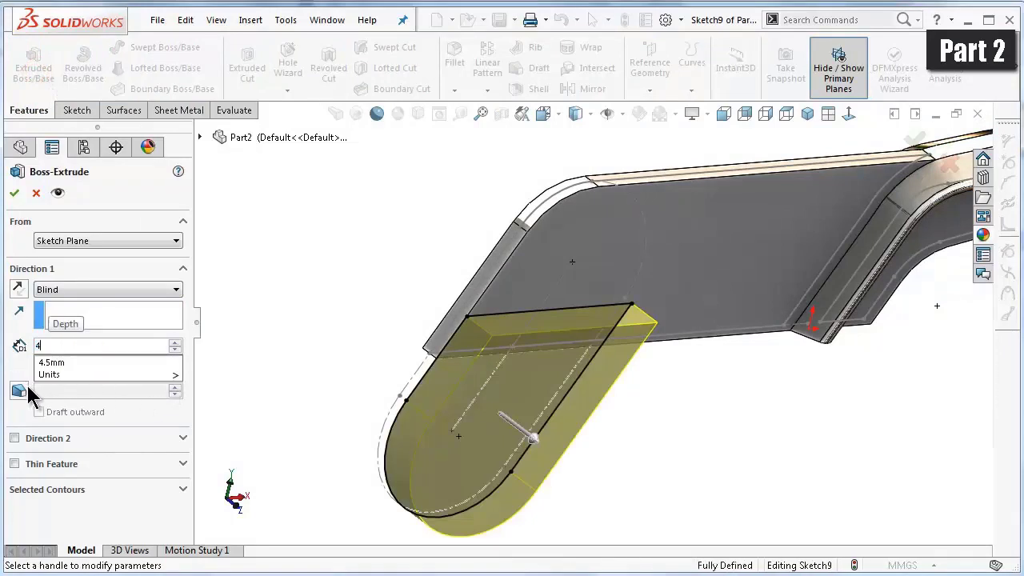
{"action": "left_click", "coordinate": [11, 366]}
{"action": "left_click", "coordinate": [19, 389]}
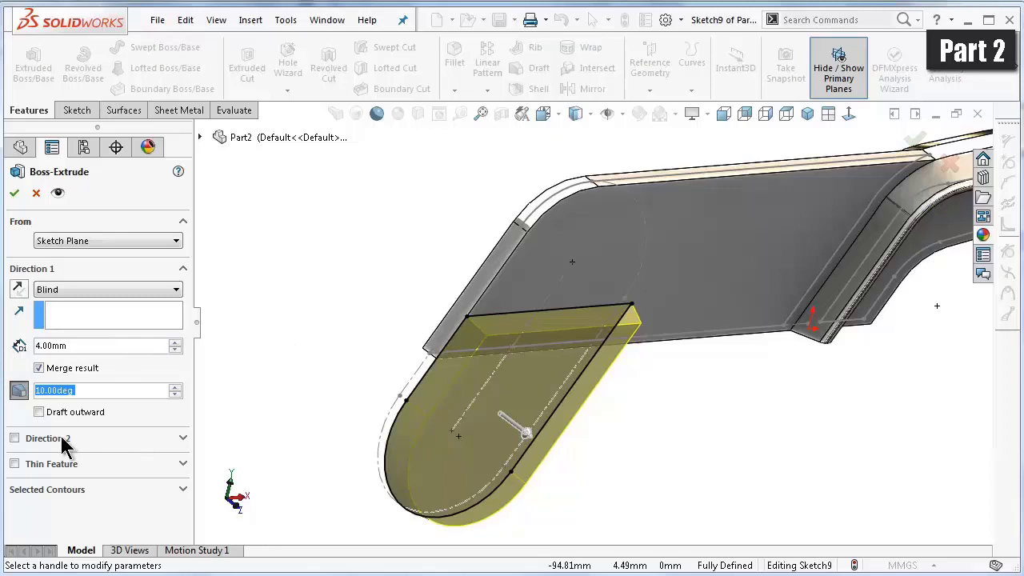
{"action": "left_click", "coordinate": [15, 438]}
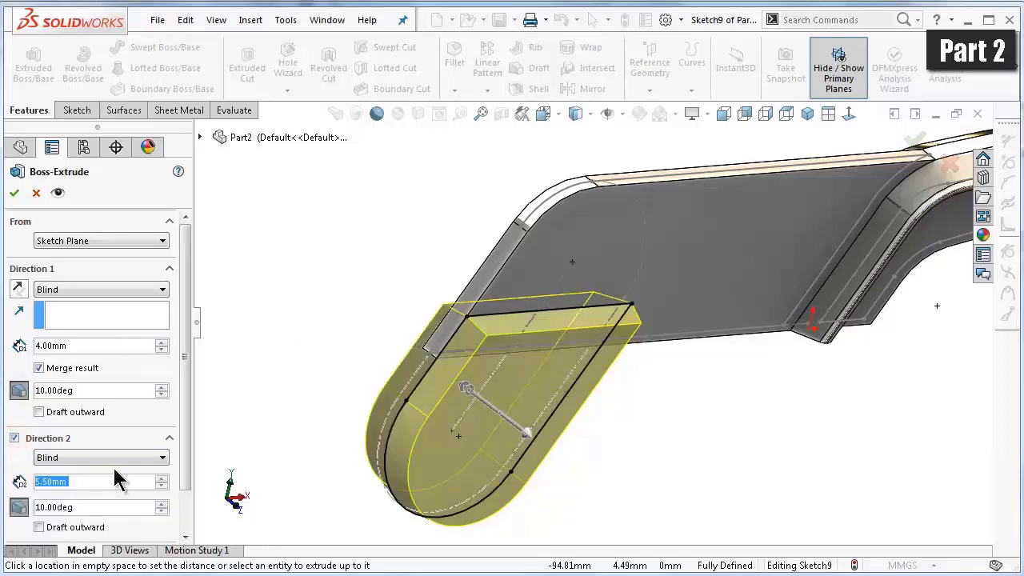
{"action": "type", "text": "1.5"}
{"action": "left_click", "coordinate": [16, 467]}
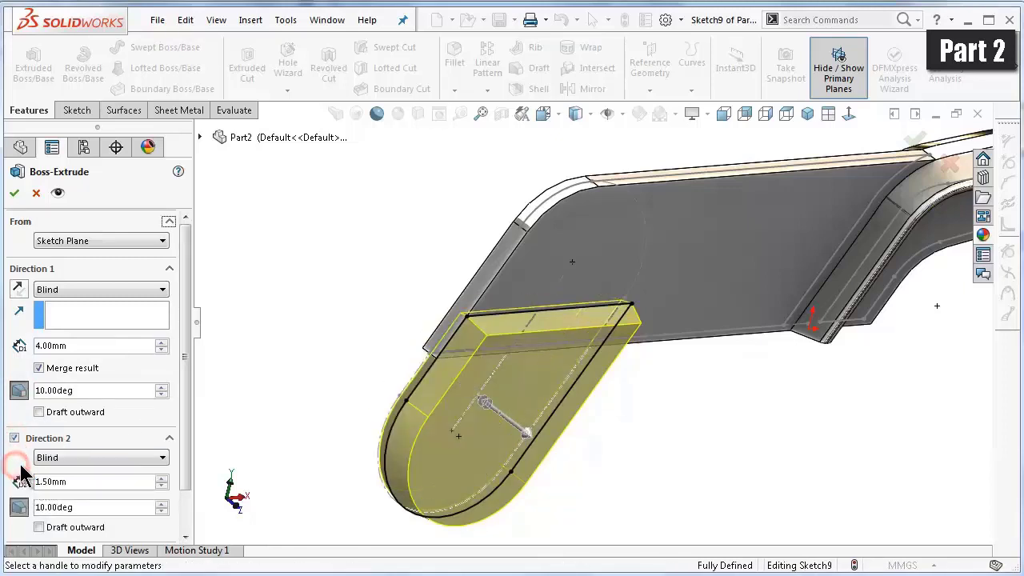
{"action": "left_click", "coordinate": [18, 508]}
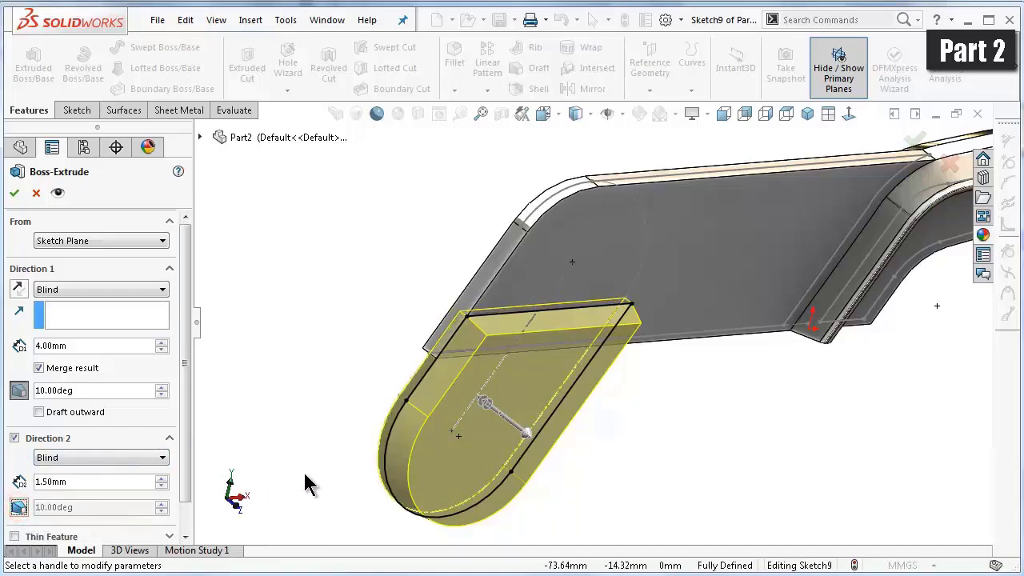
{"action": "key", "text": "Left"}
{"action": "key", "text": "Left"}
{"action": "key", "text": "Left"}
{"action": "key", "text": "Left"}
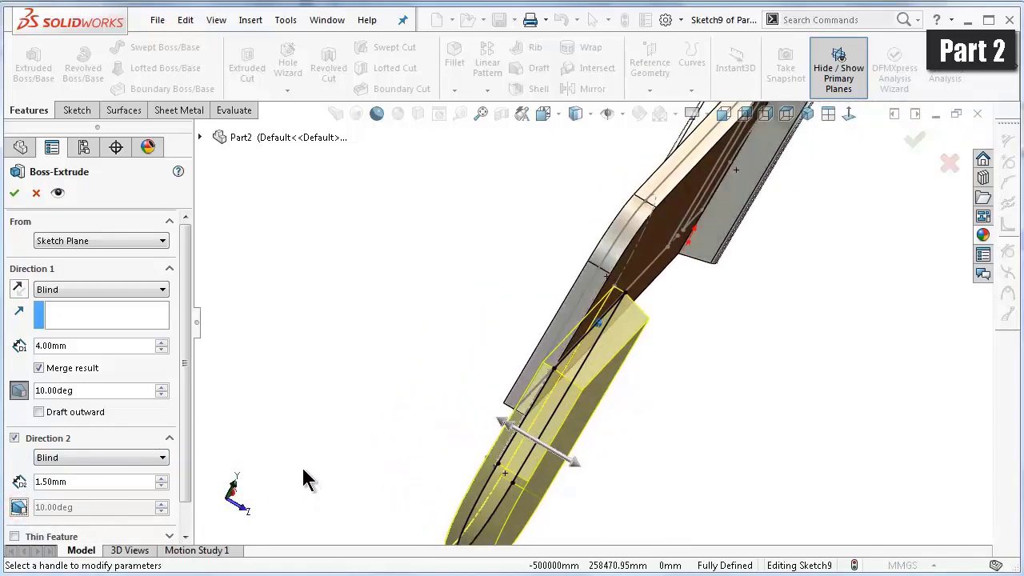
{"action": "key", "text": "Left"}
{"action": "key", "text": "Left"}
{"action": "key", "text": "Left"}
{"action": "key", "text": "Left"}
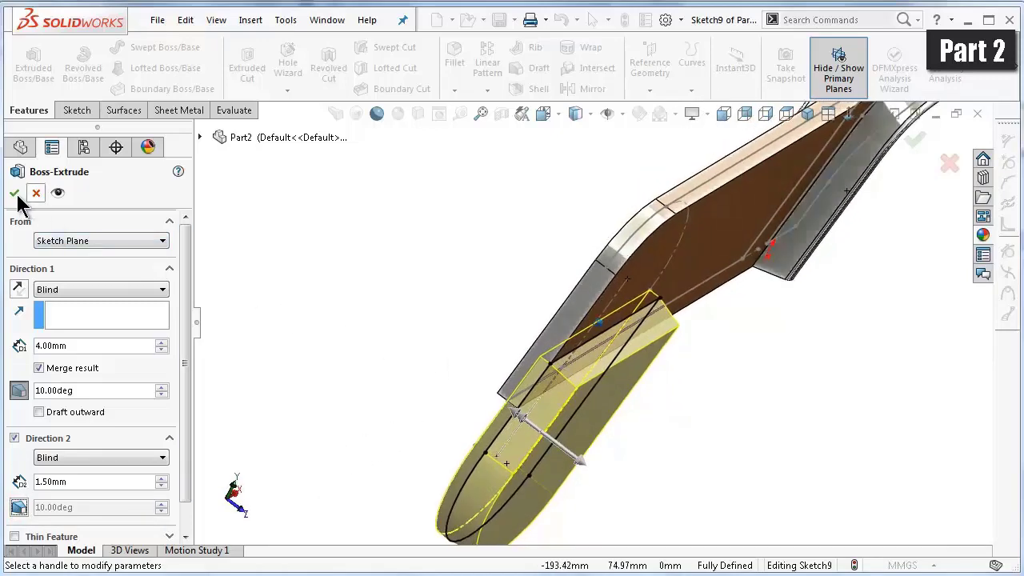
{"action": "left_click", "coordinate": [15, 193]}
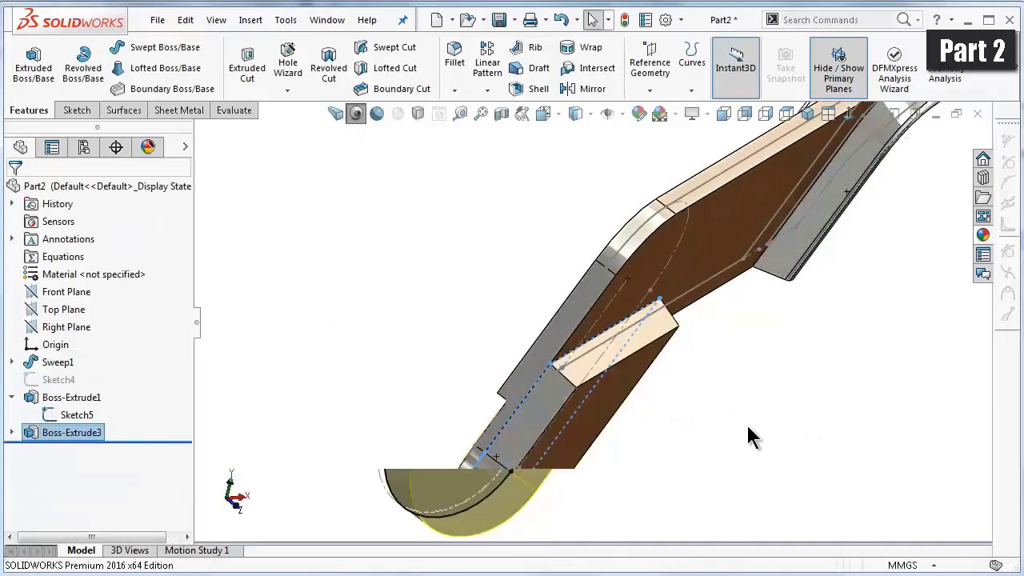
- Rotate the view and hide Sketch5 so only the solid body shows
{"action": "key", "text": "Left"}
{"action": "key", "text": "Left"}
{"action": "key", "text": "Left"}
{"action": "key", "text": "Left"}
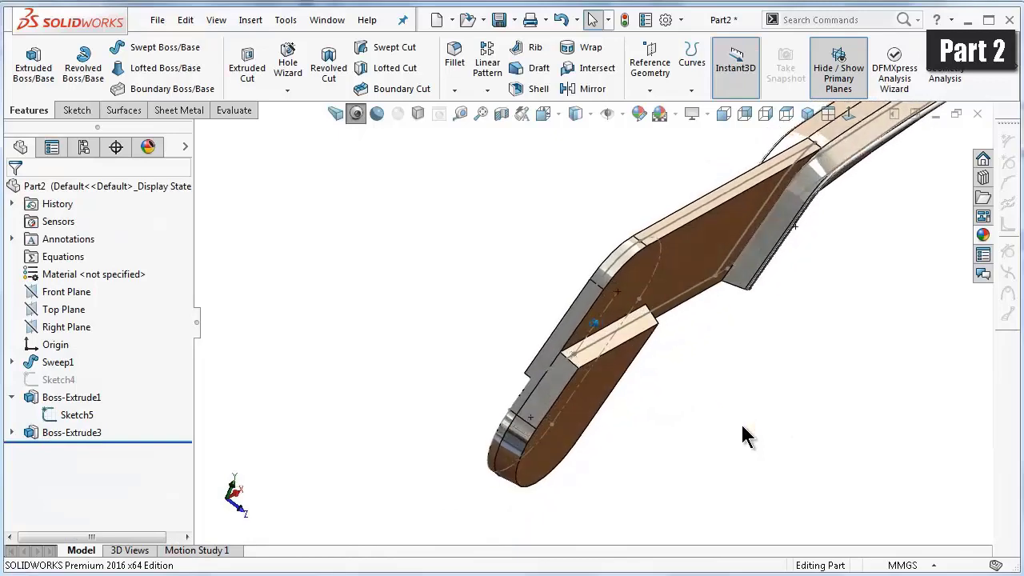
{"action": "key", "text": "Left"}
{"action": "key", "text": "Left"}
{"action": "key", "text": "Left"}
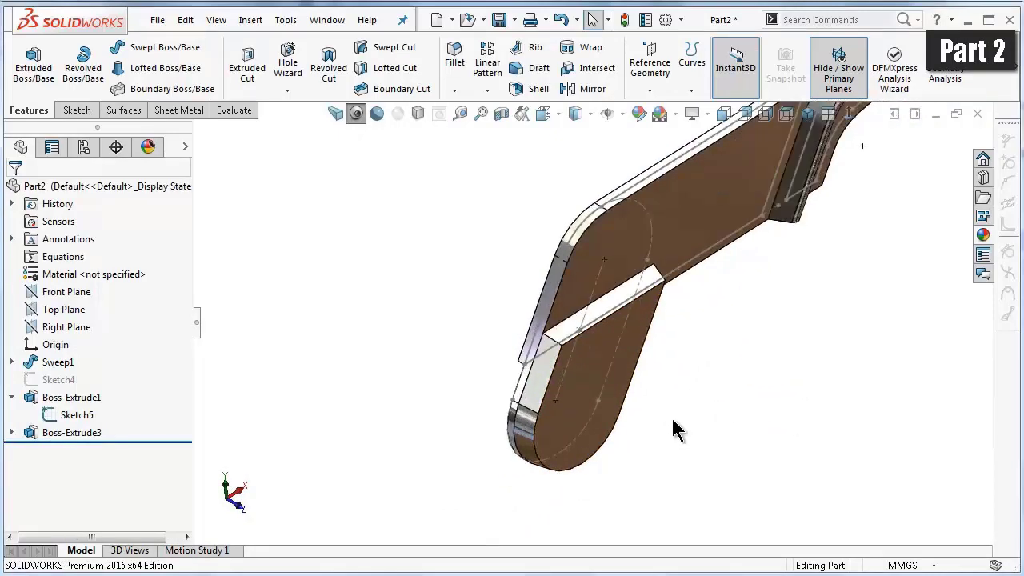
{"action": "key", "text": "Left"}
{"action": "left_click", "coordinate": [570, 352]}
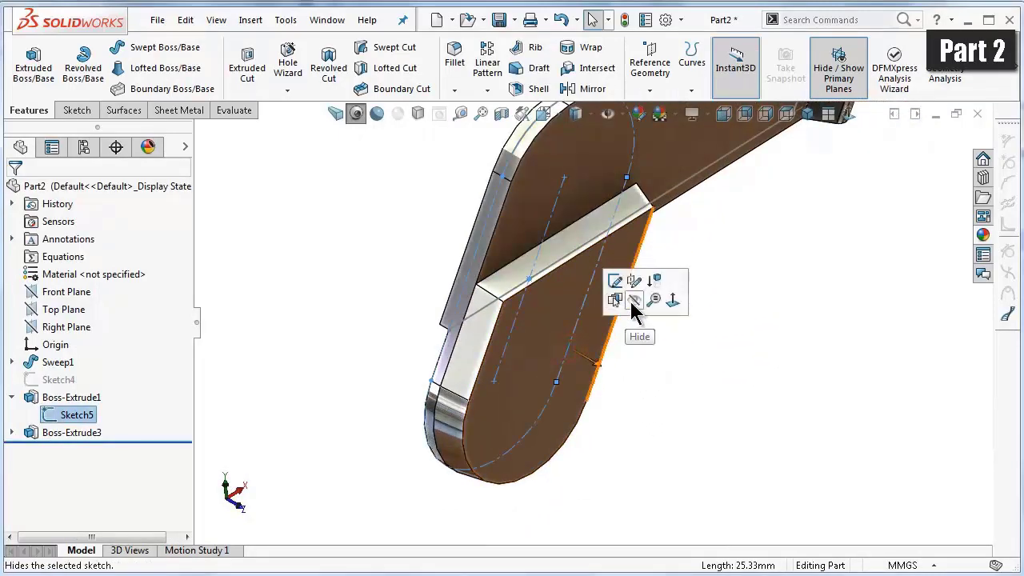
{"action": "left_click", "coordinate": [632, 301]}
{"action": "left_click", "coordinate": [703, 387]}
- Rotate the part around until the opposite side of the rounded end faces the viewer
{"action": "key", "text": "Left"}
{"action": "key", "text": "Left"}
{"action": "key", "text": "Left"}
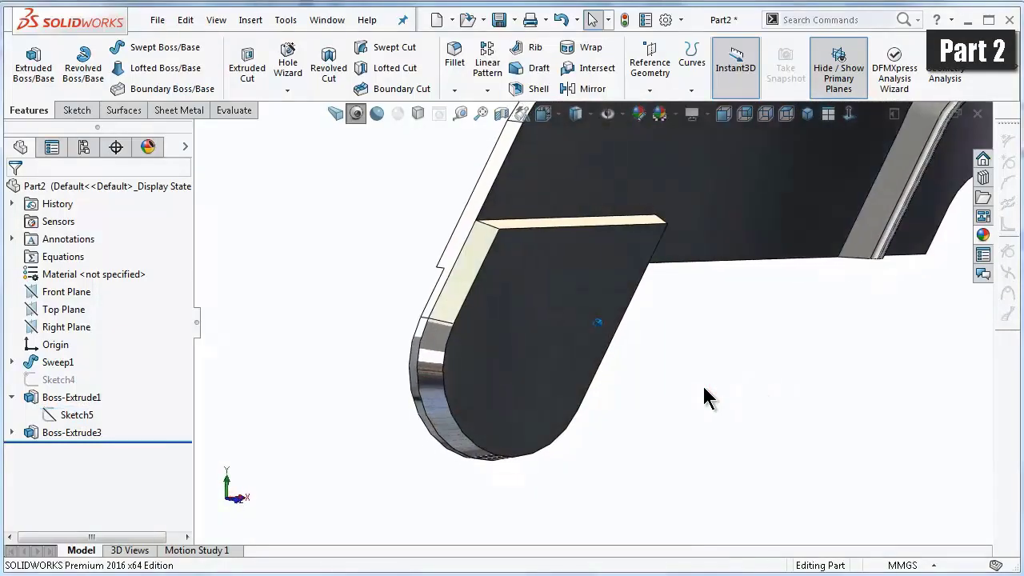
{"action": "key", "text": "Left"}
{"action": "key", "text": "Left"}
{"action": "key", "text": "Left"}
{"action": "key", "text": "Left"}
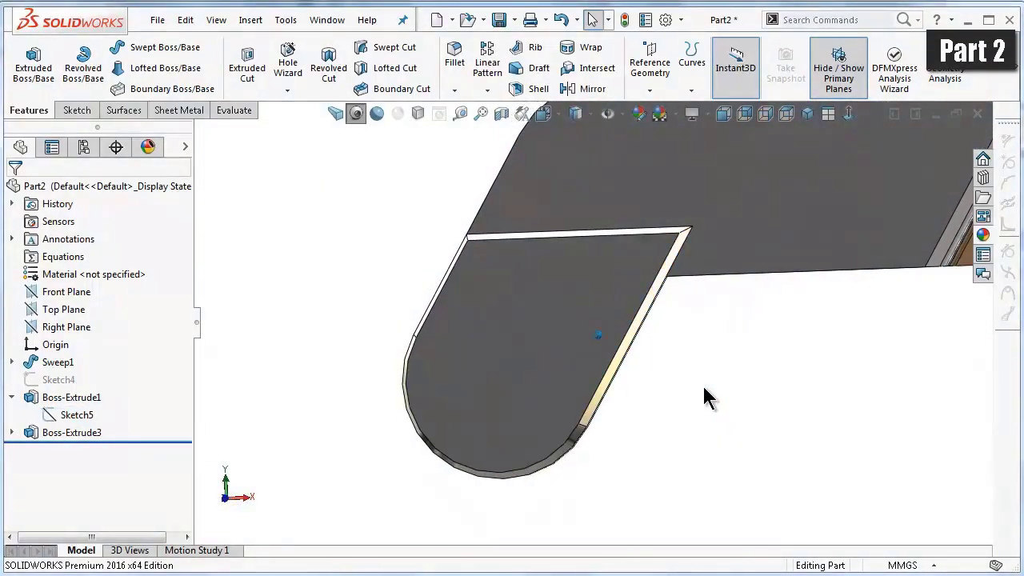
{"action": "key", "text": "Left"}
{"action": "key", "text": "Left"}
{"action": "key", "text": "Left"}
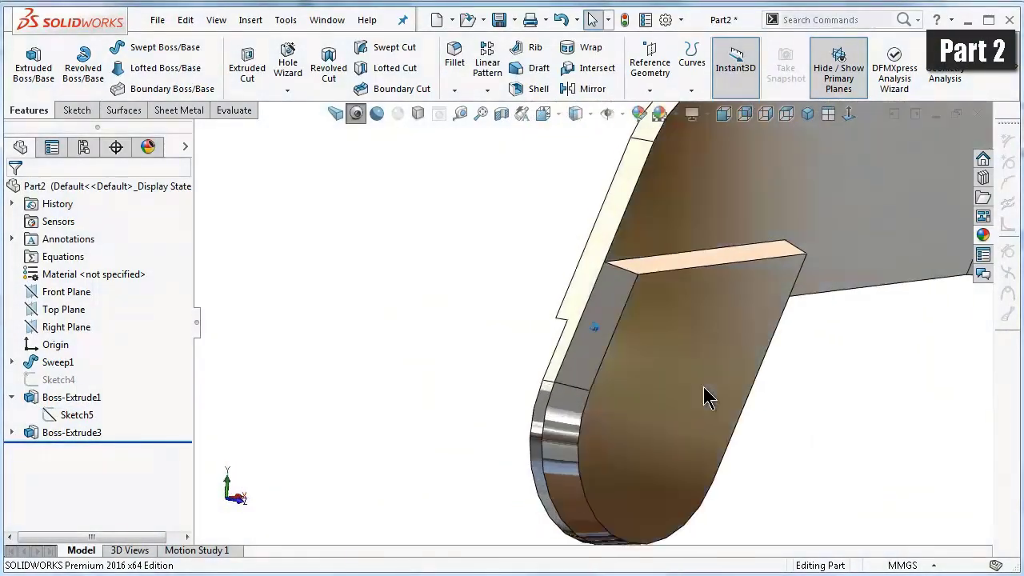
{"action": "key", "text": "Left"}
{"action": "key", "text": "Left"}
- Start Sketch10 on the rounded end's flat face, viewed face-on and zoomed in
{"action": "left_click", "coordinate": [725, 390]}
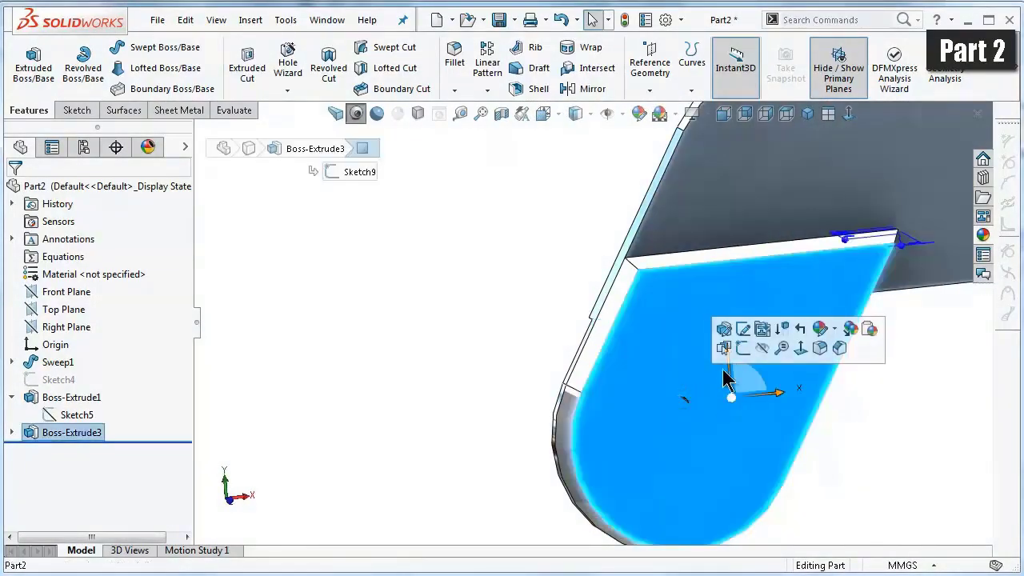
{"action": "left_click", "coordinate": [735, 352]}
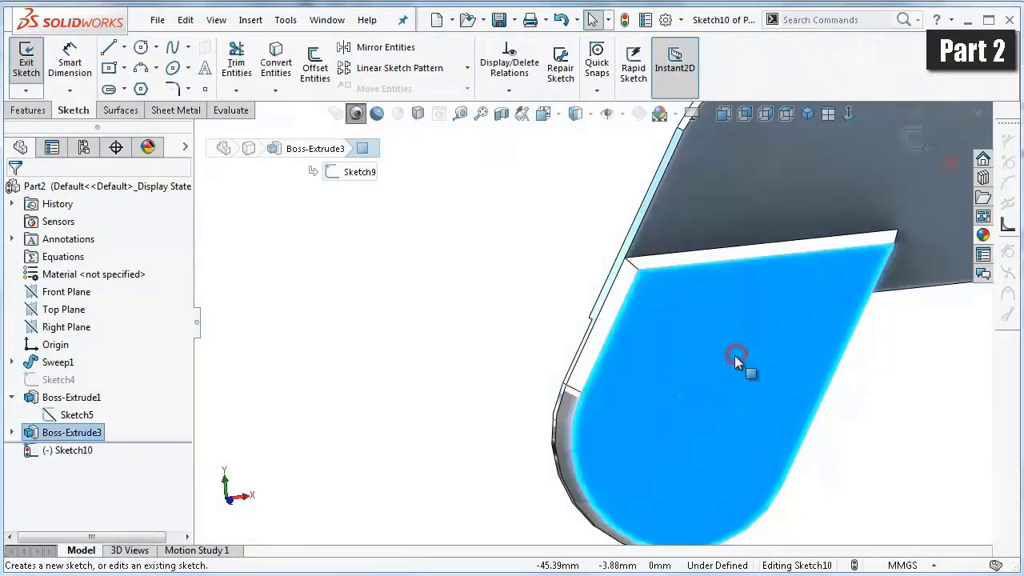
{"action": "left_click", "coordinate": [849, 120]}
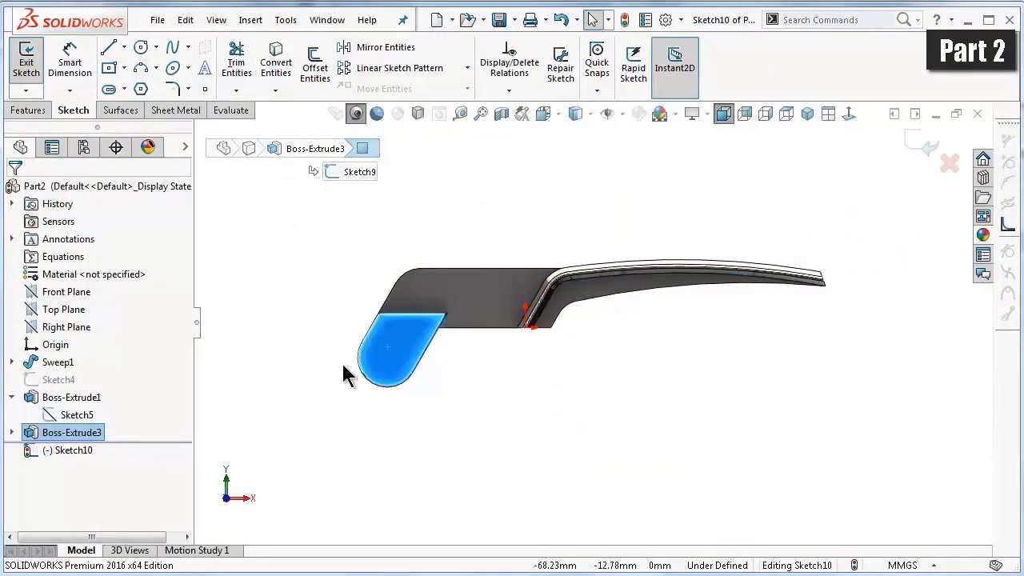
{"action": "scroll", "coordinate": [345, 376], "scroll_direction": "down", "scroll_amount": 5}
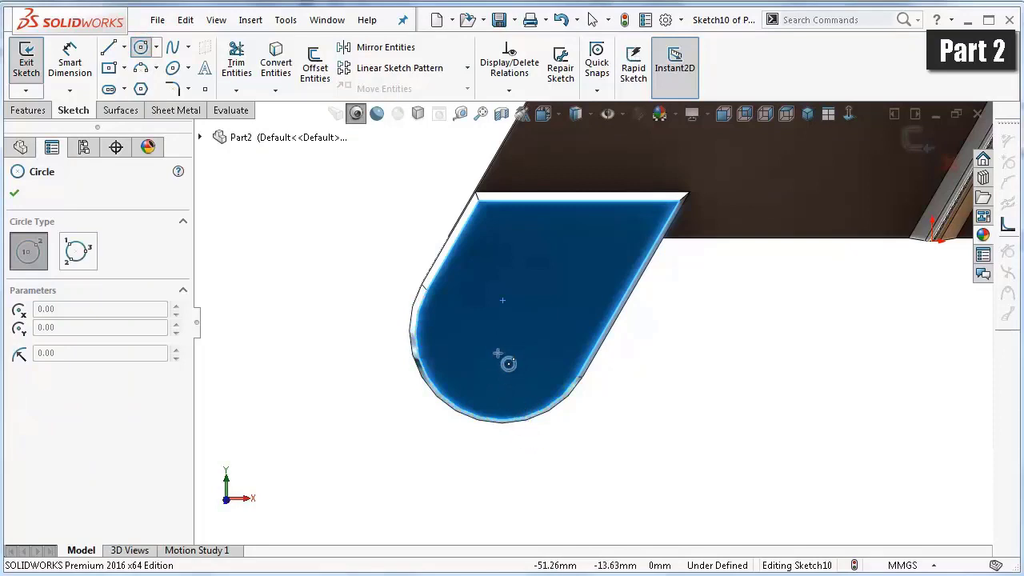
{"action": "left_click", "coordinate": [849, 114]}
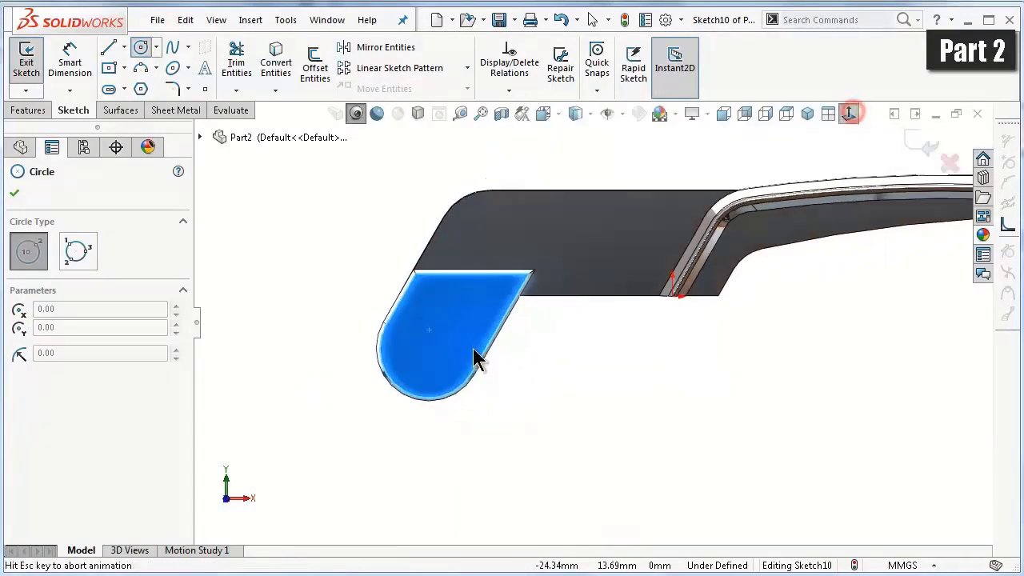
{"action": "scroll", "coordinate": [400, 389], "scroll_direction": "down", "scroll_amount": 3}
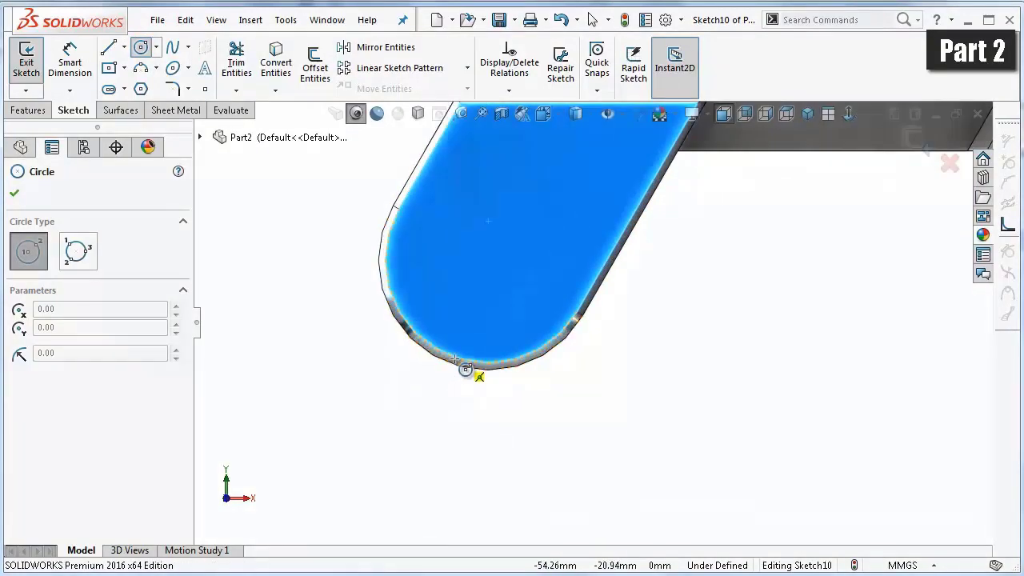
- Draw a circle centred on the rounded end's arc centre
{"action": "left_click", "coordinate": [488, 260]}
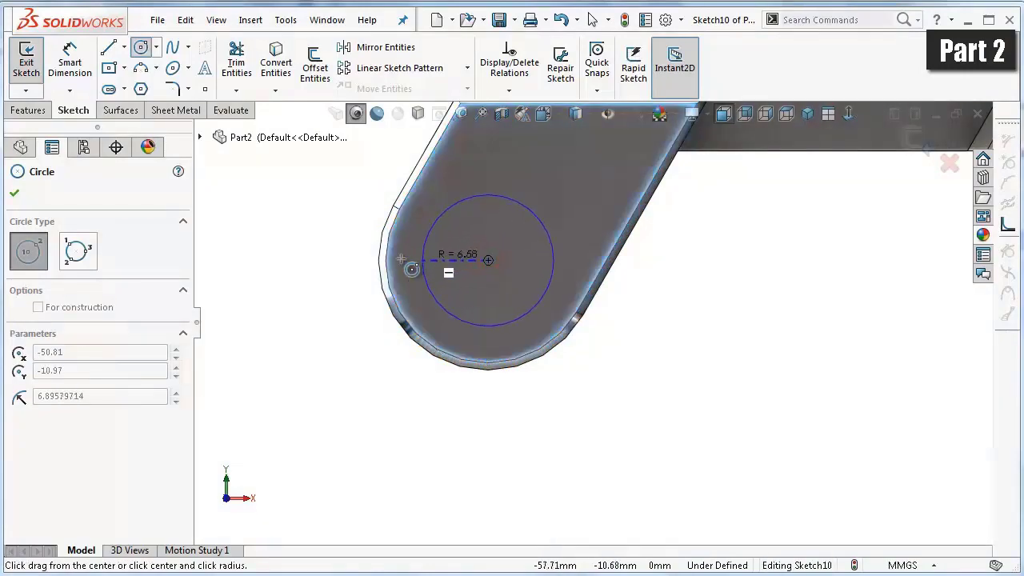
{"action": "scroll", "coordinate": [398, 273], "scroll_direction": "down", "scroll_amount": 2}
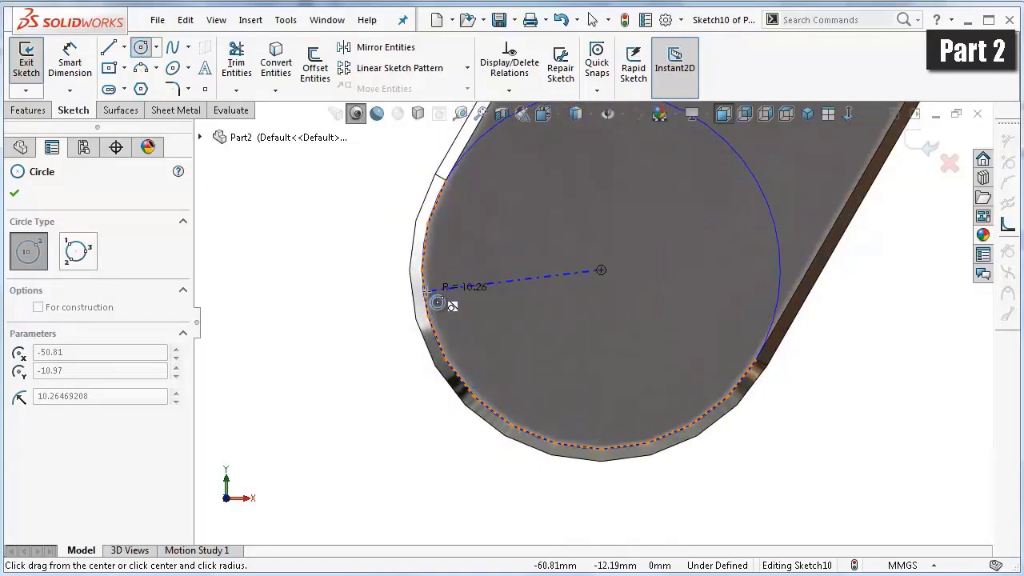
{"action": "left_click", "coordinate": [426, 291]}
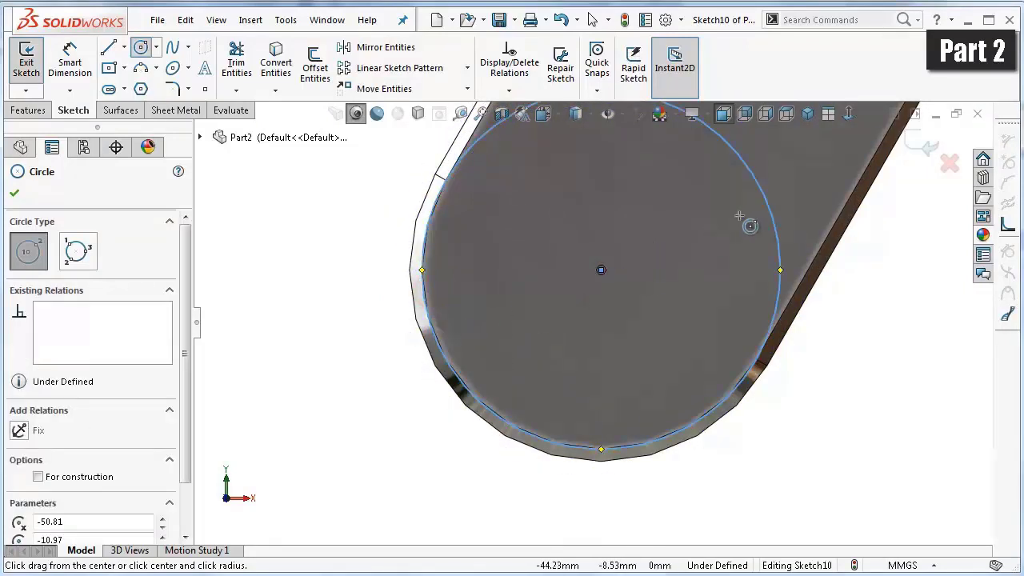
{"action": "left_click", "coordinate": [263, 229]}
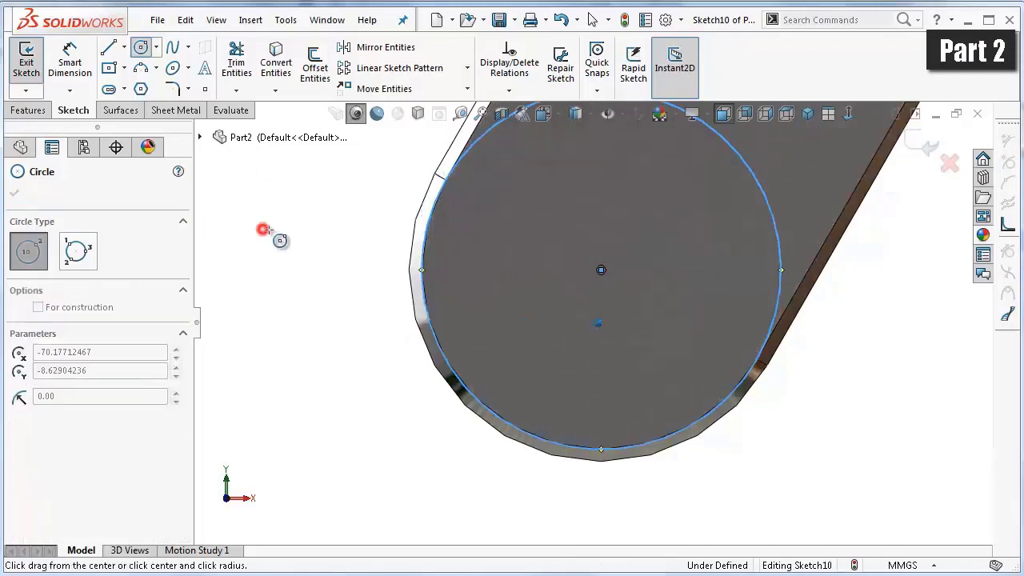
{"action": "key", "text": "z"}
{"action": "key", "text": "Escape"}
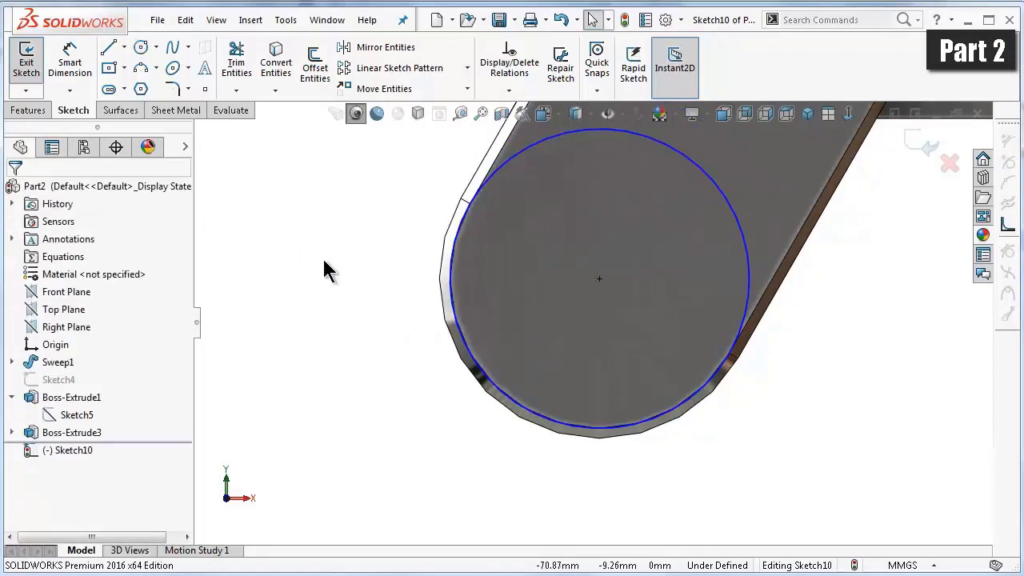
{"action": "scroll", "coordinate": [416, 232], "scroll_direction": "down", "scroll_amount": 2}
- Attempt to select the circle together with the rounded end's curved model edge
{"action": "left_click", "coordinate": [576, 139]}
{"action": "scroll", "coordinate": [516, 256], "scroll_direction": "down", "scroll_amount": 2}
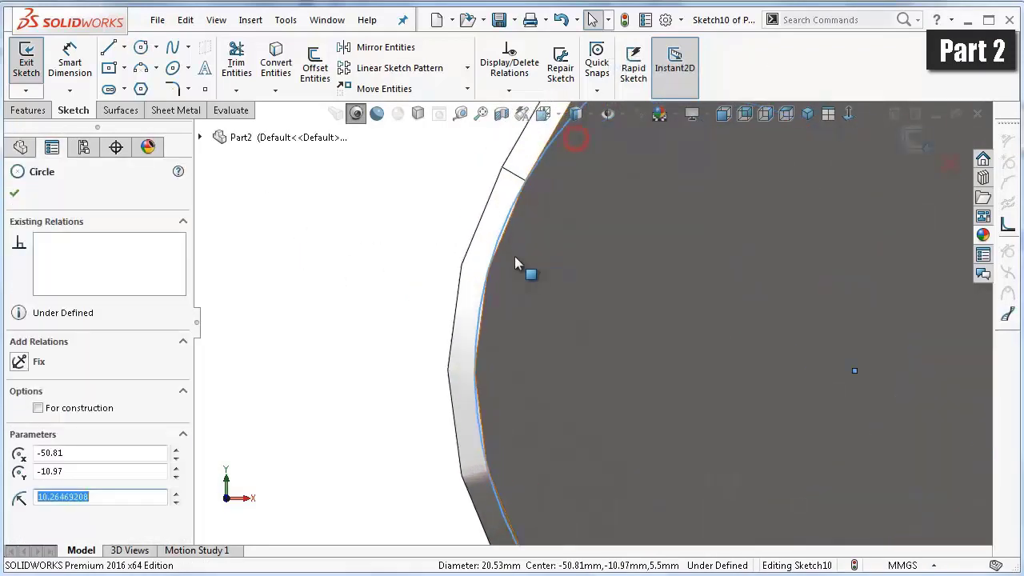
{"action": "scroll", "coordinate": [530, 241], "scroll_direction": "down", "scroll_amount": 2}
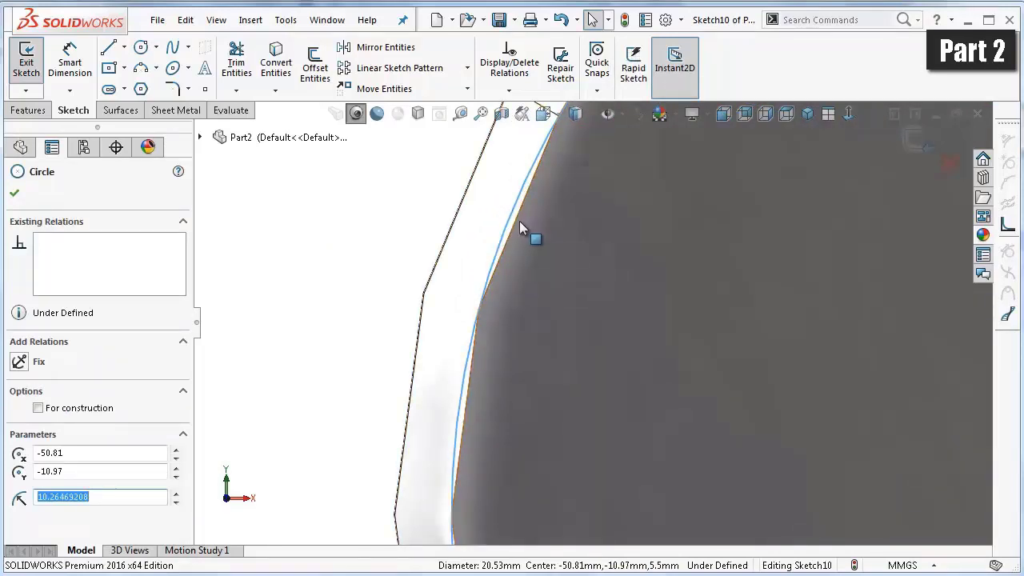
{"action": "left_click", "coordinate": [520, 221], "text": "ctrl"}
{"action": "left_click", "coordinate": [339, 200]}
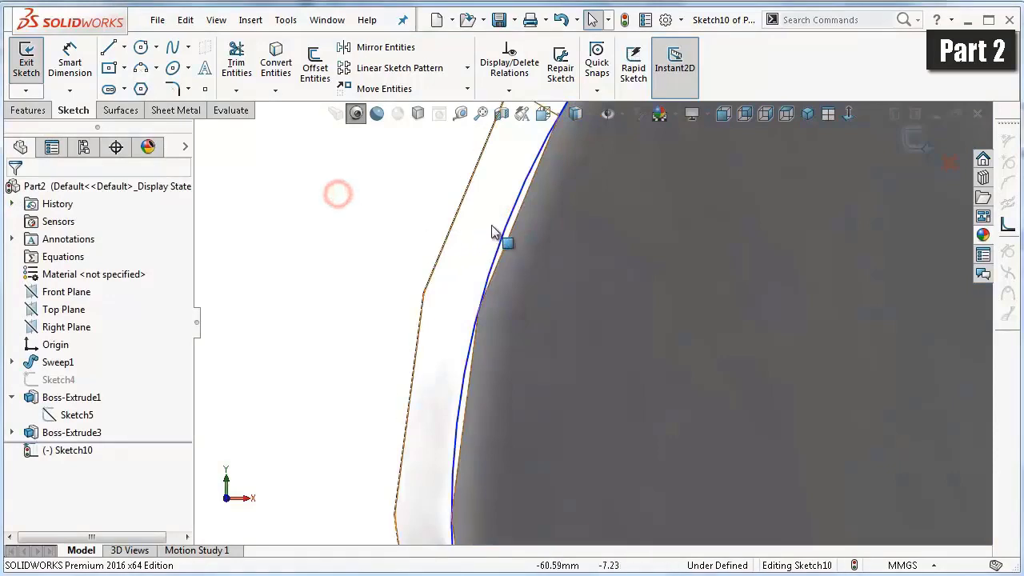
{"action": "left_click", "coordinate": [510, 242]}
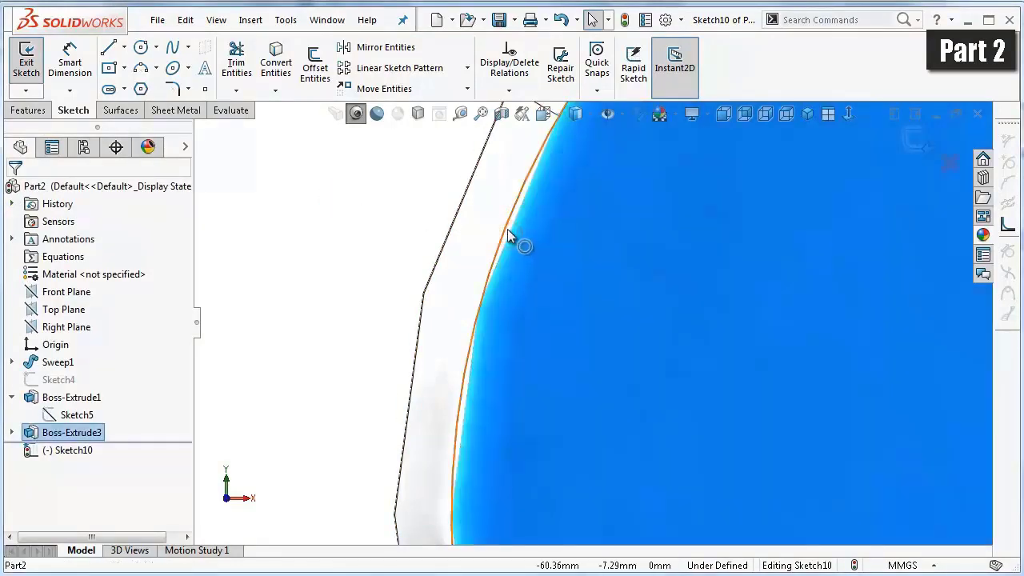
{"action": "left_click", "coordinate": [508, 229], "text": "ctrl"}
{"action": "left_click", "coordinate": [395, 220]}
{"action": "scroll", "coordinate": [560, 350], "scroll_direction": "up", "scroll_amount": 2}
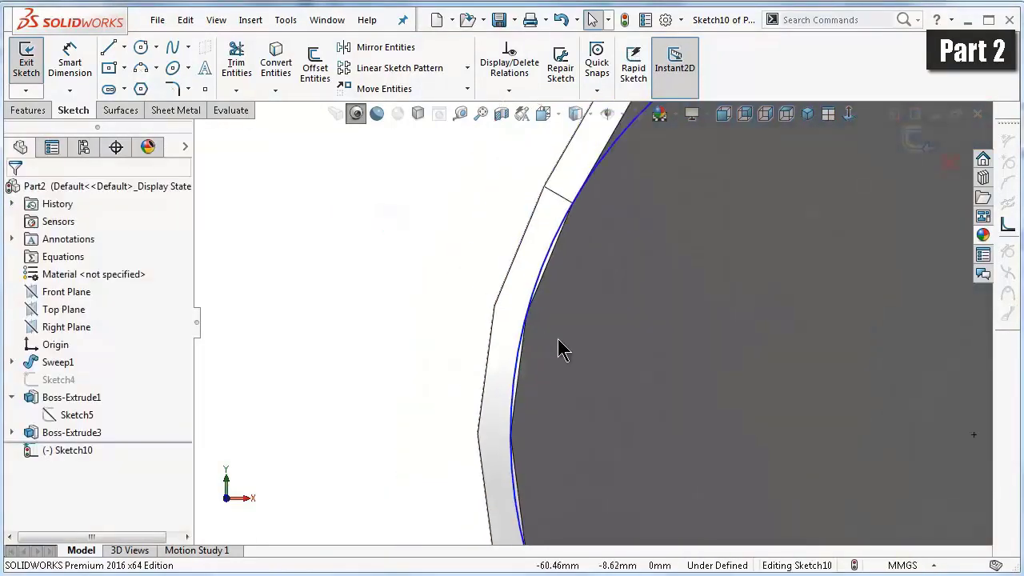
{"action": "scroll", "coordinate": [560, 349], "scroll_direction": "up", "scroll_amount": 3}
- Drag the circle past the rounded edge, then make it coradial with that edge
{"action": "left_click", "coordinate": [827, 326]}
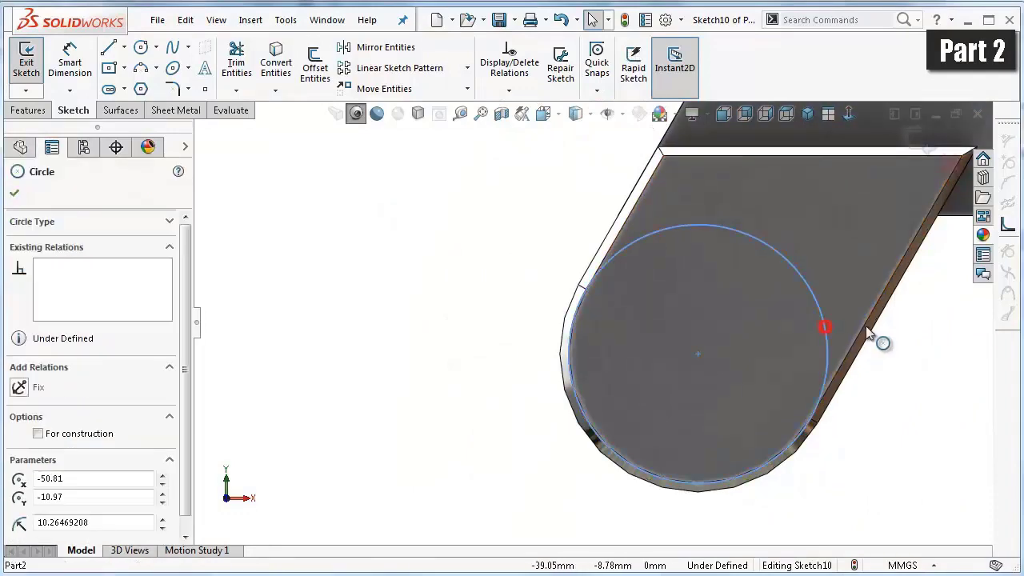
{"action": "left_click_drag", "start_coordinate": [867, 329], "coordinate": [878, 327]}
{"action": "left_click", "coordinate": [396, 372]}
{"action": "scroll", "coordinate": [546, 365], "scroll_direction": "down", "scroll_amount": 2}
{"action": "scroll", "coordinate": [632, 376], "scroll_direction": "down", "scroll_amount": 3}
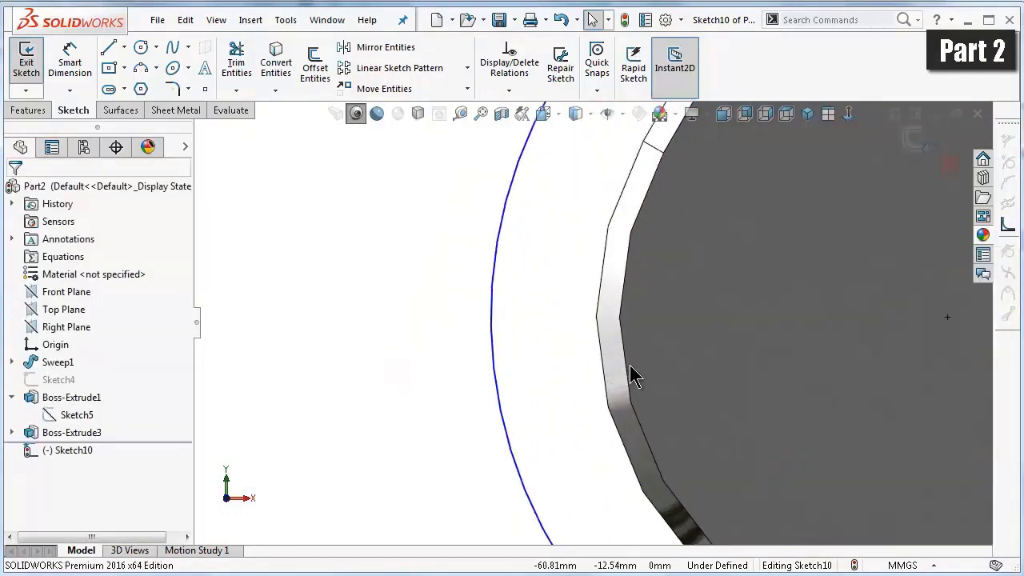
{"action": "left_click", "coordinate": [626, 364]}
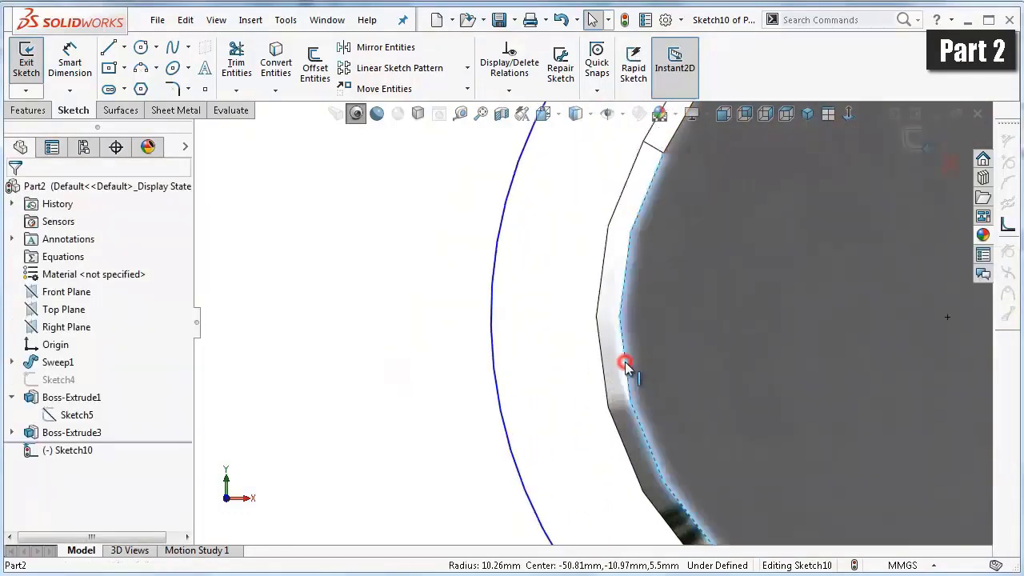
{"action": "left_click", "coordinate": [498, 374], "text": "ctrl"}
{"action": "left_click", "coordinate": [544, 302]}
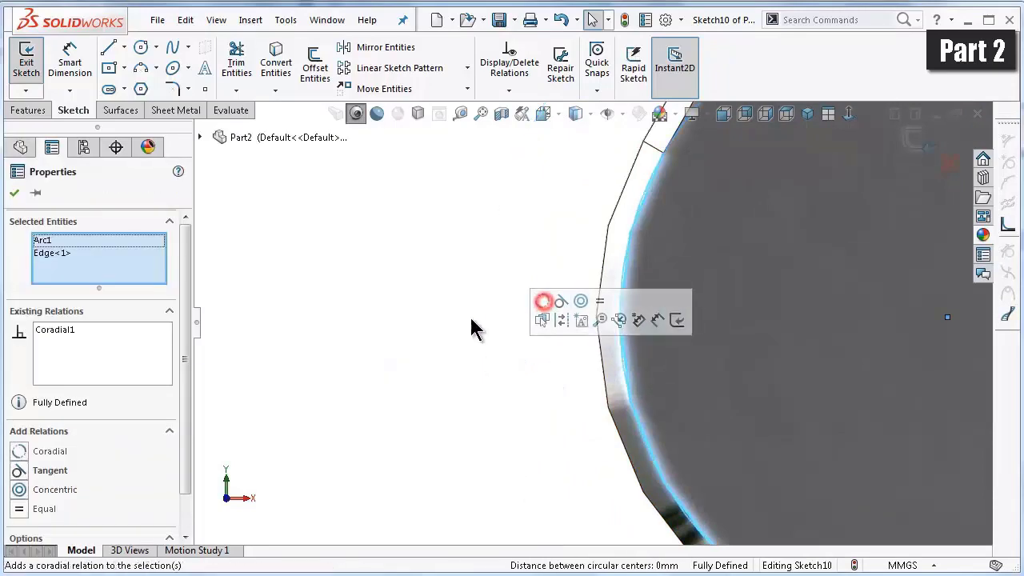
{"action": "left_click", "coordinate": [472, 329]}
{"action": "scroll", "coordinate": [668, 326], "scroll_direction": "up", "scroll_amount": 3}
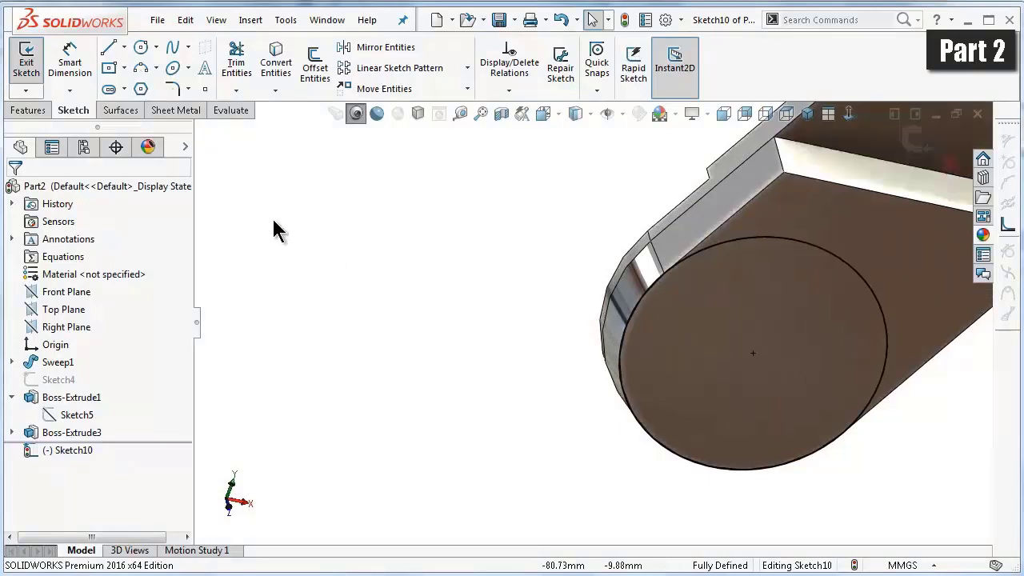
- Extrude the circle 2.5 mm with 10° draft, then orbit and select the opposite end face
{"action": "left_click", "coordinate": [17, 110]}
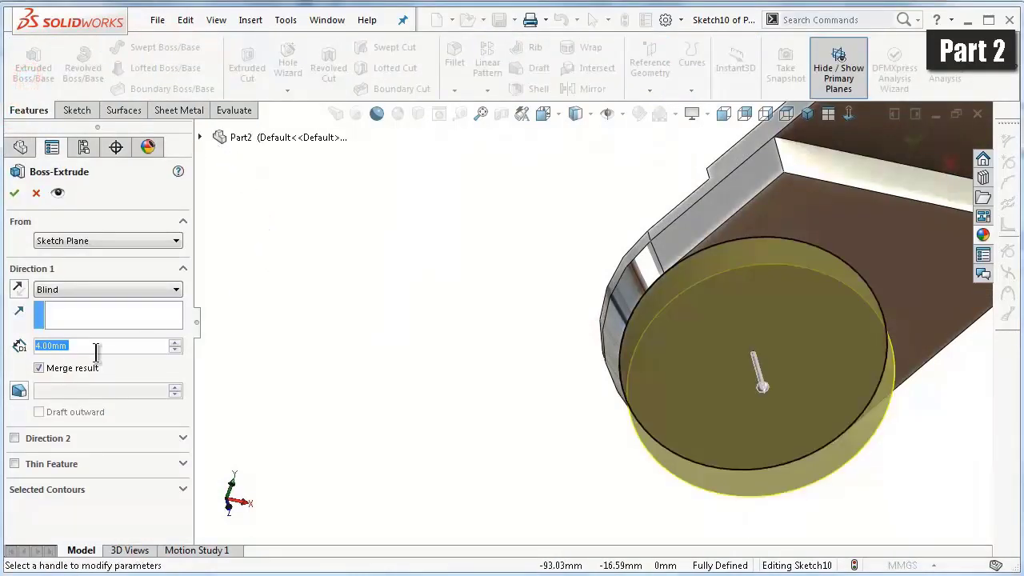
{"action": "type", "text": "2.5"}
{"action": "left_click", "coordinate": [16, 324]}
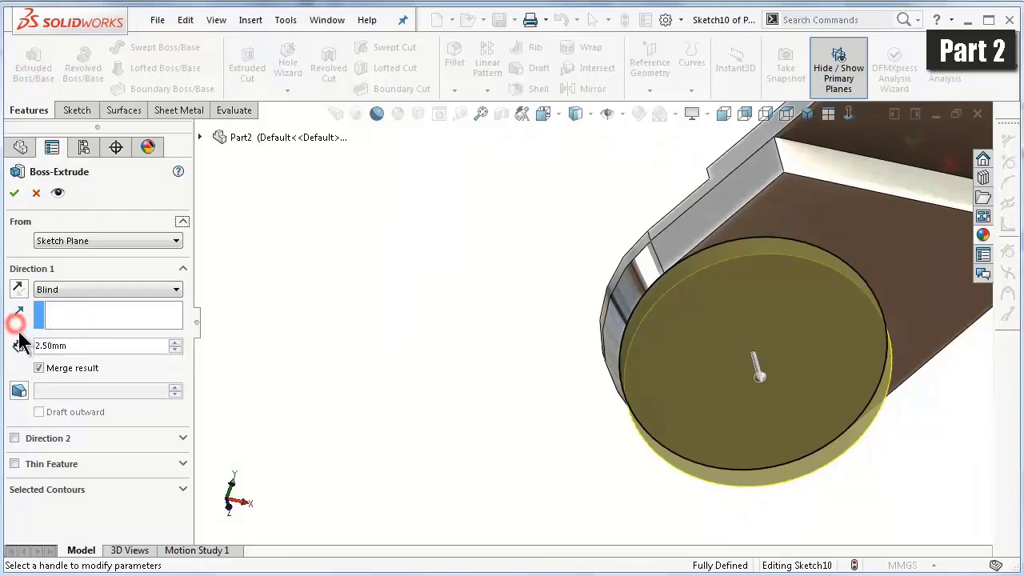
{"action": "left_click", "coordinate": [23, 392]}
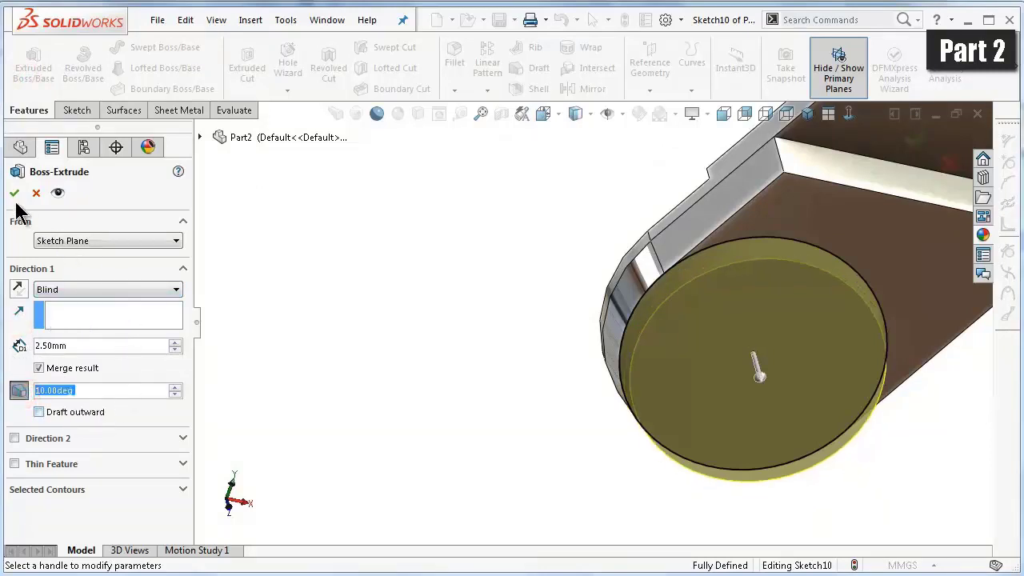
{"action": "key", "text": "Return"}
{"action": "left_click", "coordinate": [487, 404]}
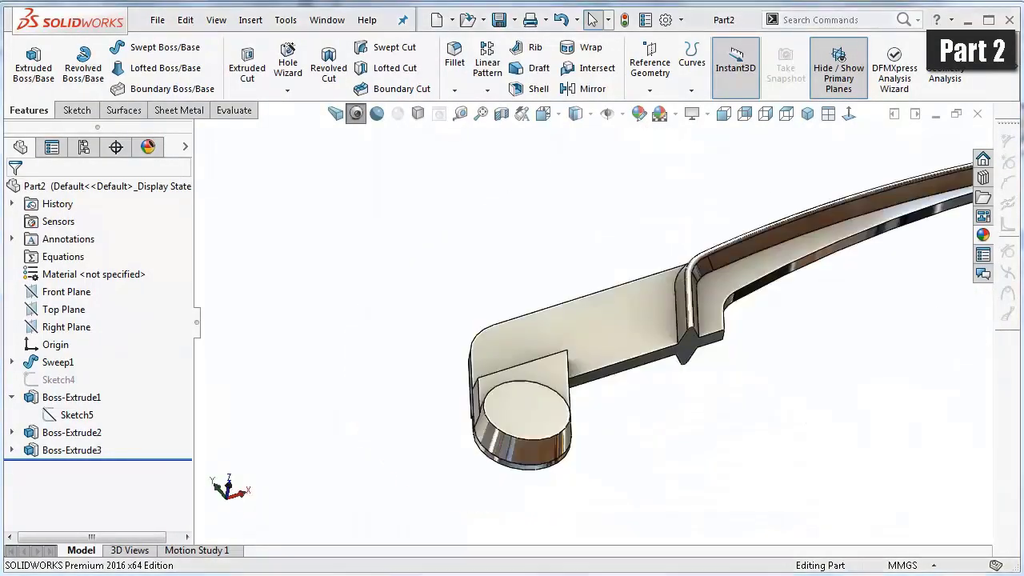
{"action": "middle_click_drag", "start_coordinate": [710, 424], "coordinate": [714, 426]}
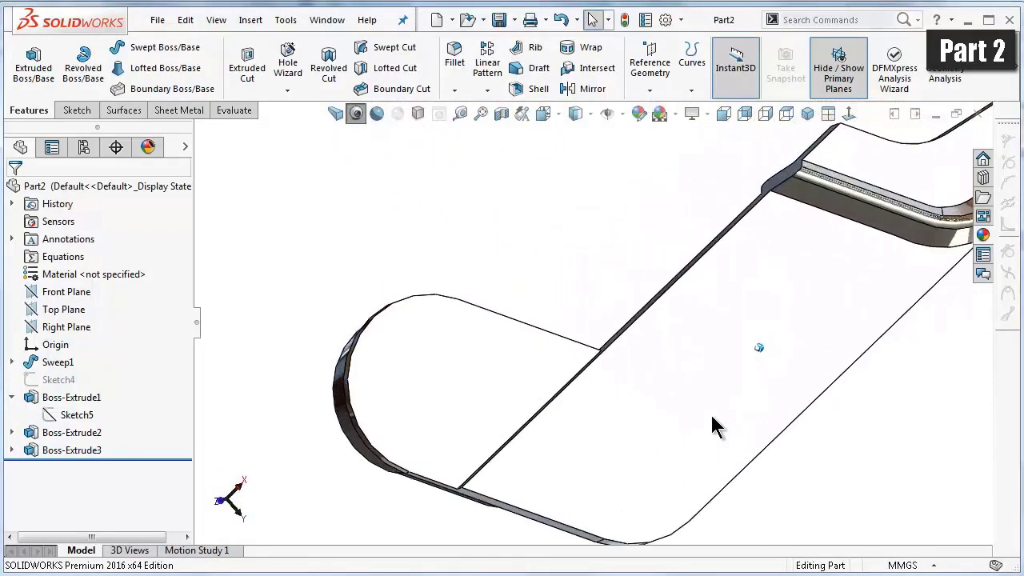
{"action": "left_click", "coordinate": [416, 367]}
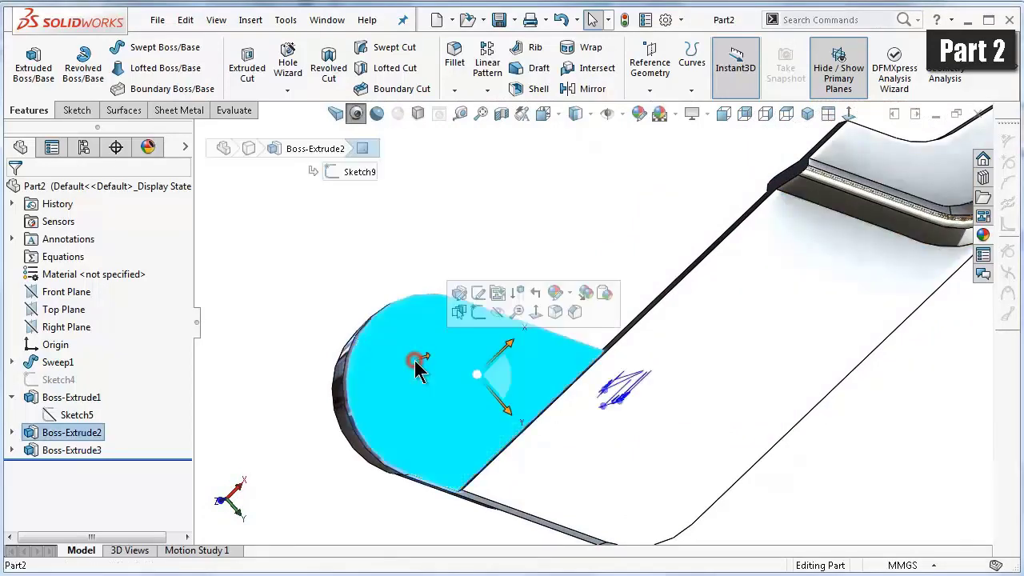
- Start a sketch on the handle's rounded end face, view it face-on, and draw the circles
{"action": "left_click", "coordinate": [479, 313]}
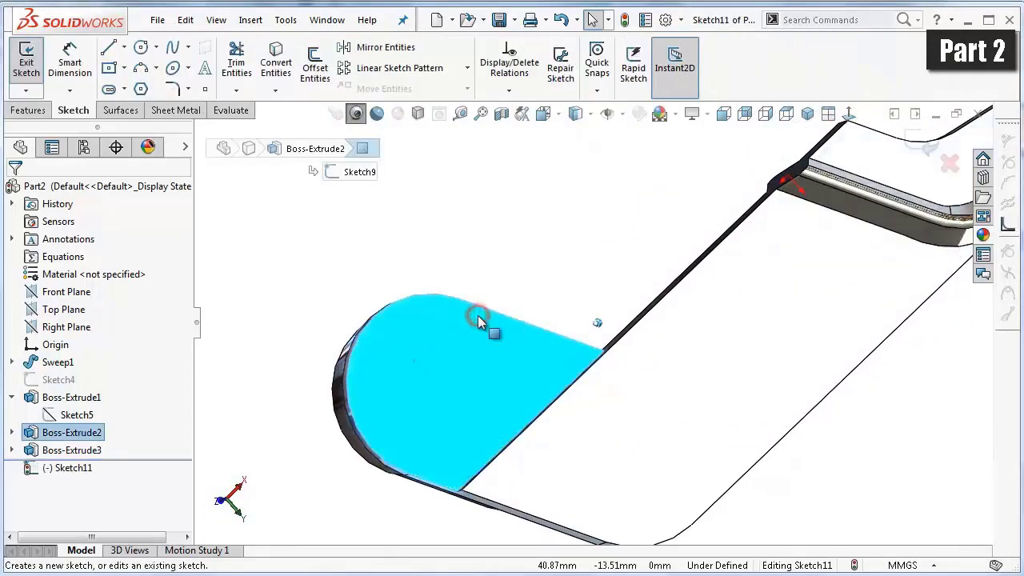
{"action": "left_click", "coordinate": [140, 48]}
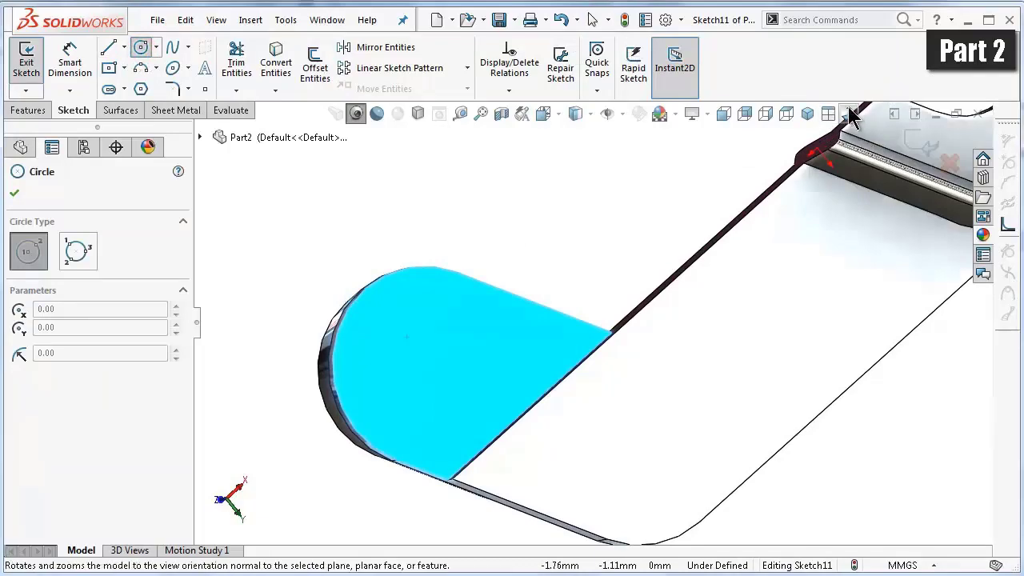
{"action": "left_click", "coordinate": [744, 113]}
{"action": "scroll", "coordinate": [792, 376], "scroll_direction": "down", "scroll_amount": 2}
{"action": "scroll", "coordinate": [776, 336], "scroll_direction": "down", "scroll_amount": 2}
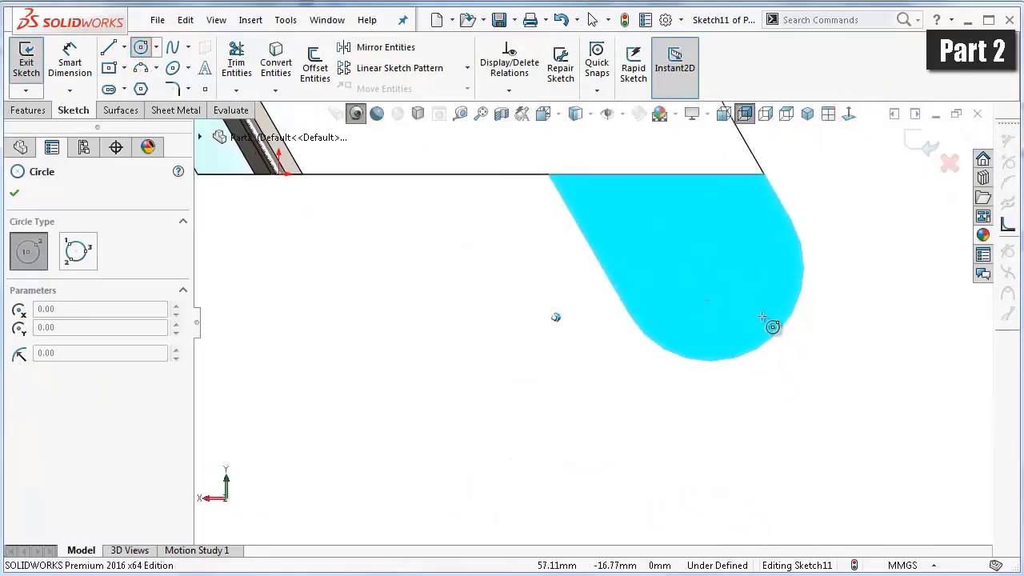
{"action": "scroll", "coordinate": [780, 288], "scroll_direction": "down", "scroll_amount": 2}
{"action": "scroll", "coordinate": [824, 192], "scroll_direction": "down", "scroll_amount": 2}
{"action": "left_click", "coordinate": [849, 115]}
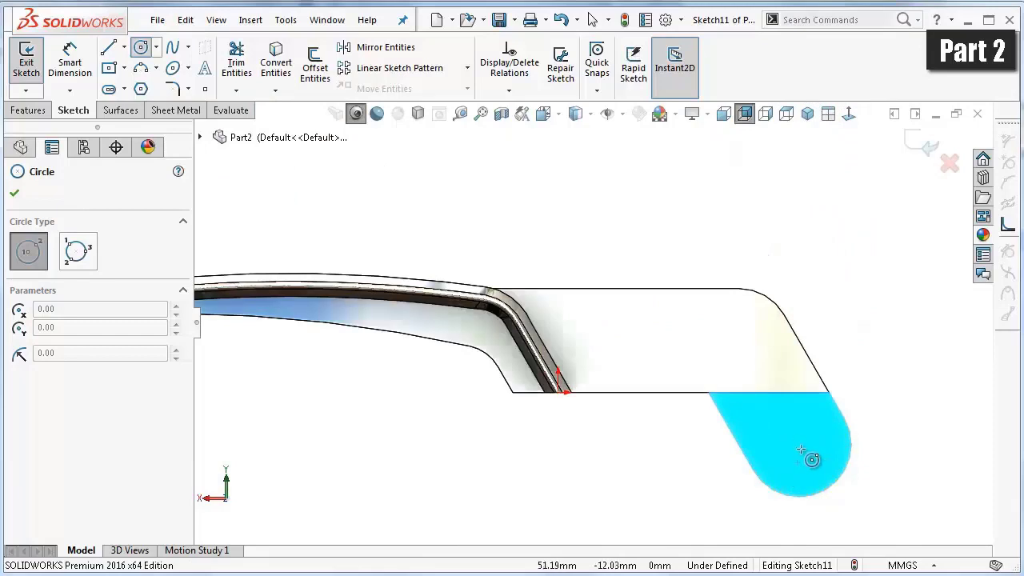
{"action": "left_click", "coordinate": [797, 440]}
{"action": "left_click", "coordinate": [793, 410]}
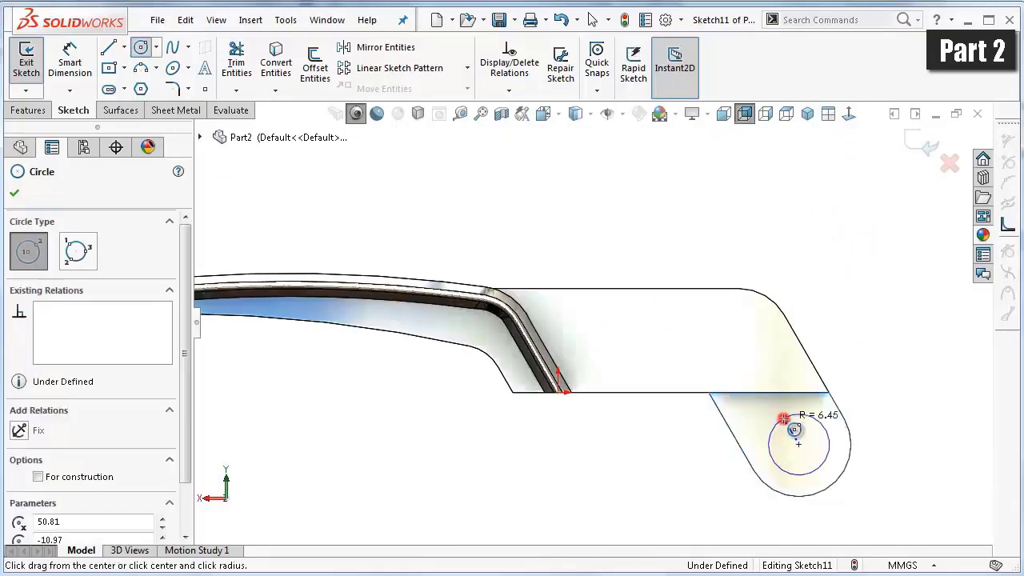
{"action": "left_click", "coordinate": [768, 443]}
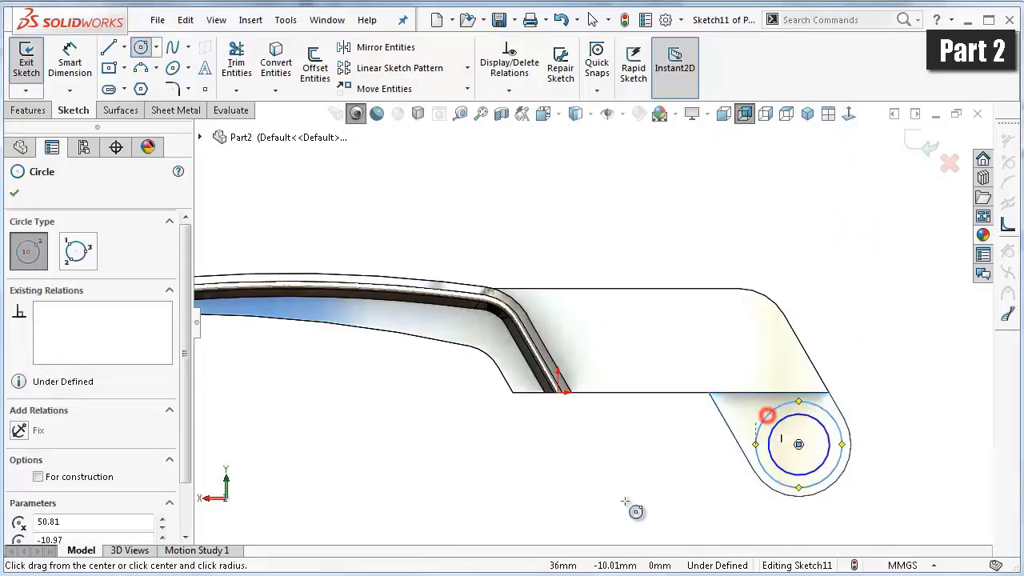
- Dimension the outer circle to Ø12 mm and the inner circle to Ø6.5 mm
{"action": "right_click_drag", "start_coordinate": [704, 436], "coordinate": [705, 438]}
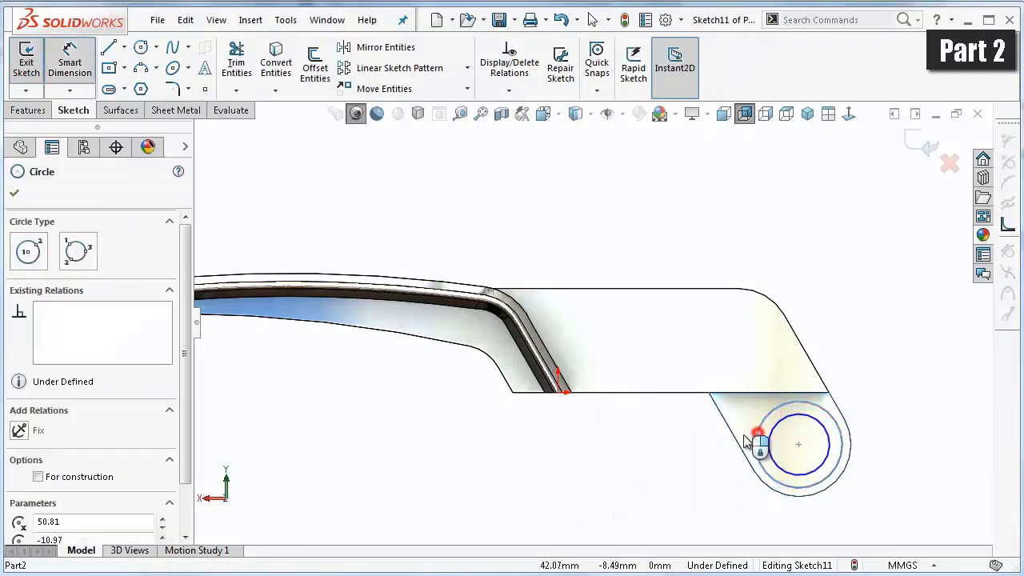
{"action": "left_click", "coordinate": [708, 444]}
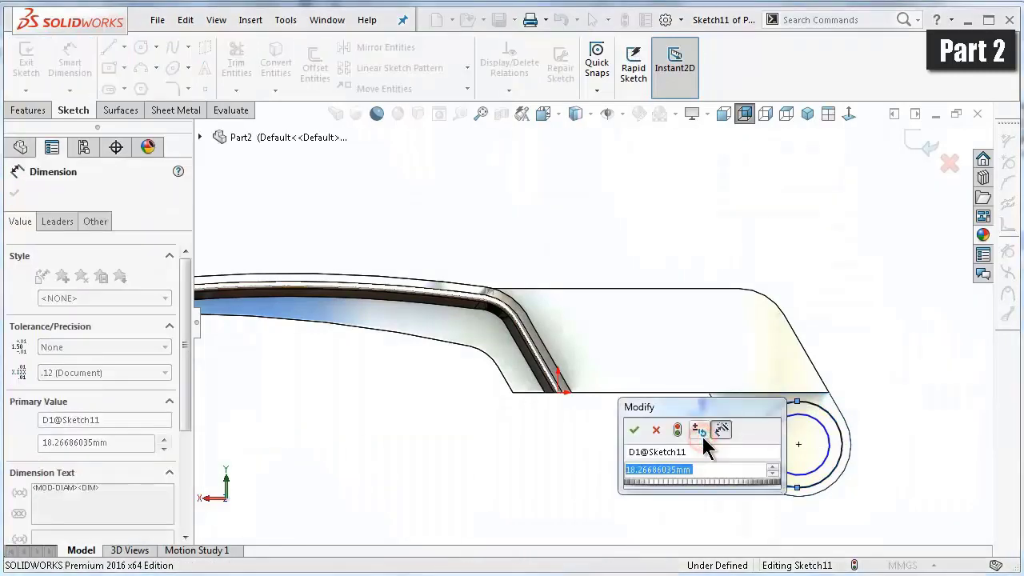
{"action": "type", "text": "12"}
{"action": "key", "text": "Return"}
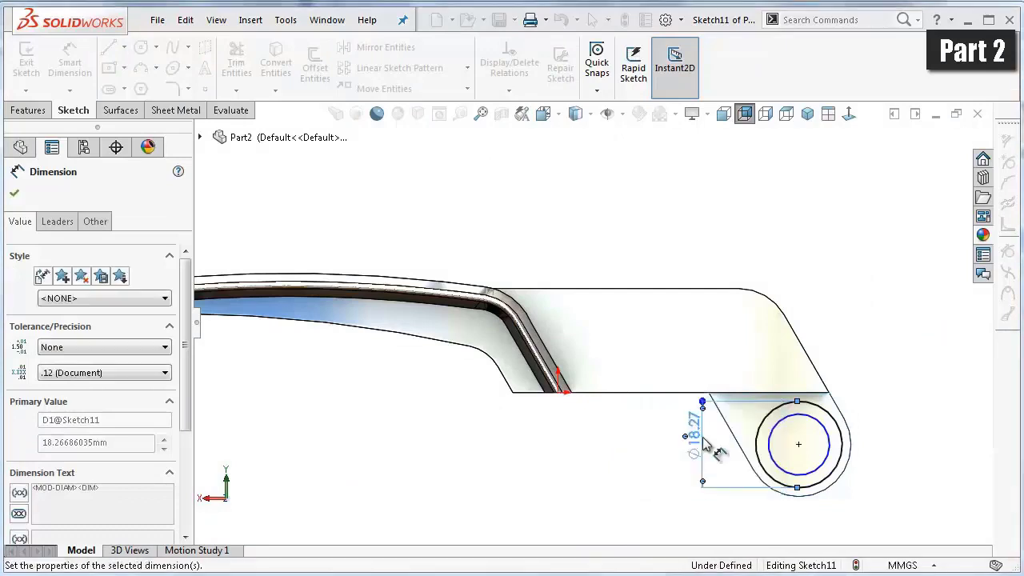
{"action": "scroll", "coordinate": [782, 460], "scroll_direction": "down", "scroll_amount": 2}
{"action": "scroll", "coordinate": [744, 423], "scroll_direction": "down", "scroll_amount": 2}
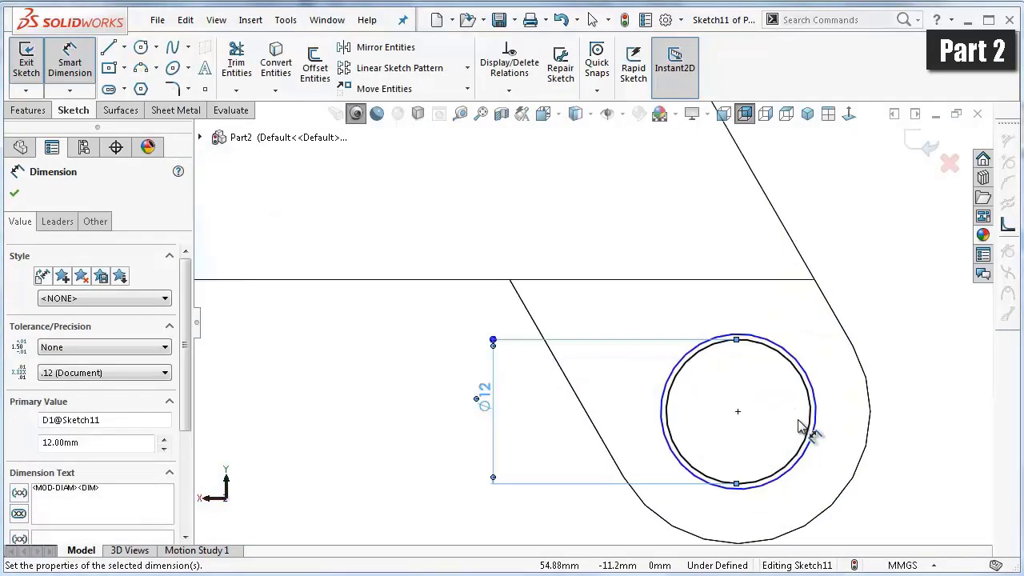
{"action": "scroll", "coordinate": [805, 428], "scroll_direction": "up", "scroll_amount": 1}
{"action": "left_click", "coordinate": [820, 409]}
{"action": "left_click", "coordinate": [818, 409]}
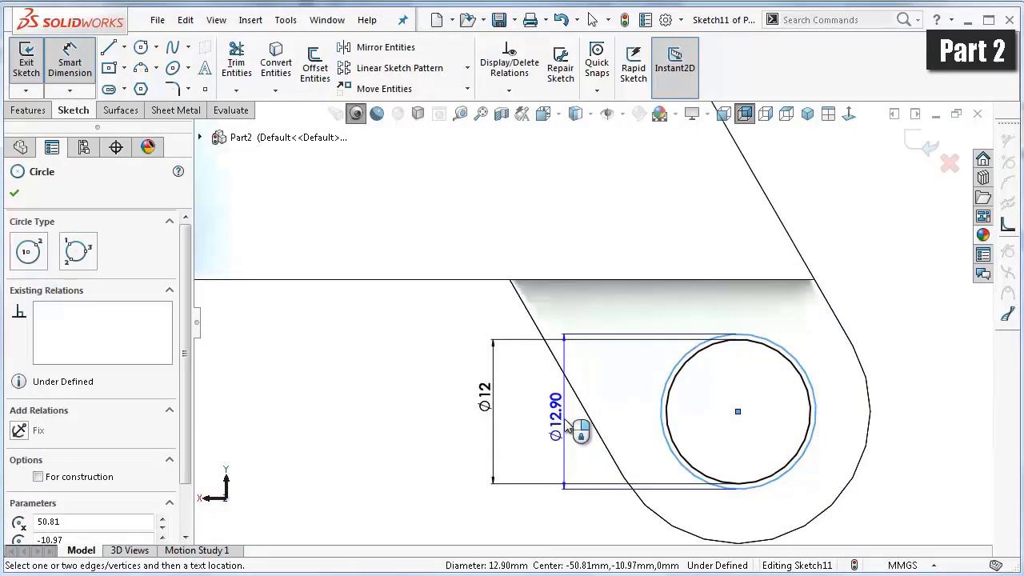
{"action": "left_click", "coordinate": [563, 424]}
{"action": "left_click", "coordinate": [563, 424]}
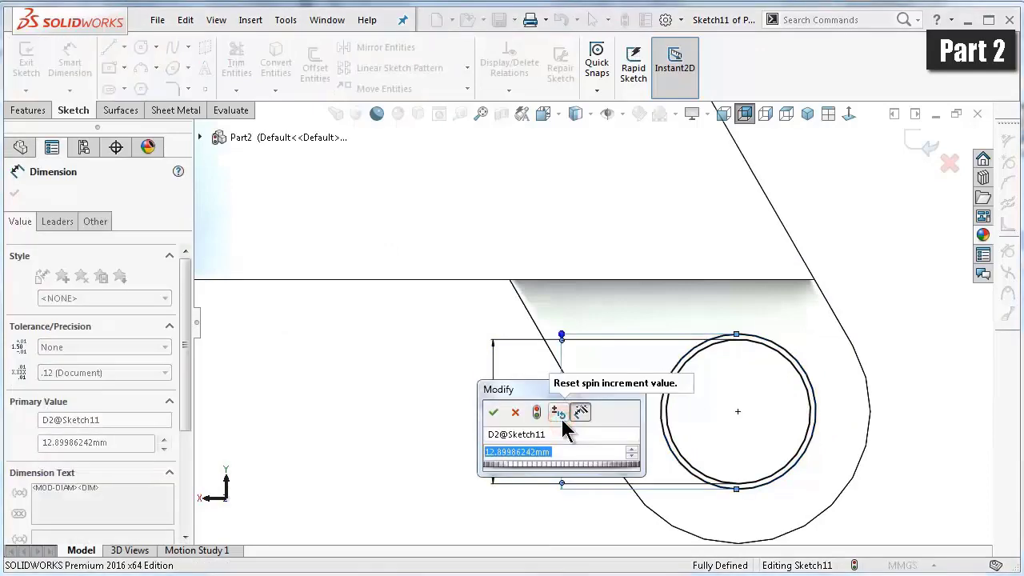
{"action": "type", "text": "6.5"}
{"action": "key", "text": "Return"}
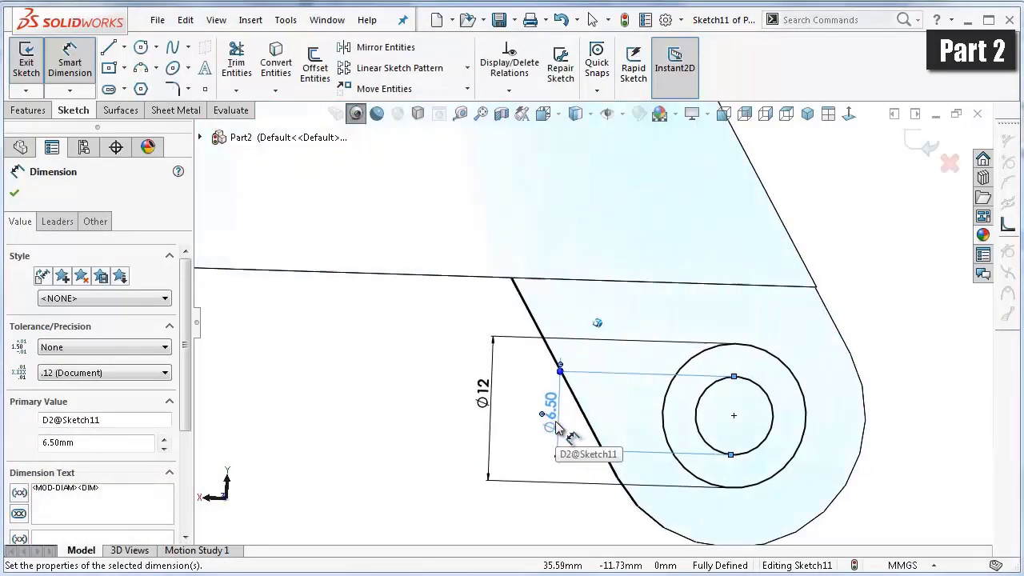
- Orbit the view, try an Extruded Boss from the sketch, then cancel it
{"action": "middle_click_drag", "start_coordinate": [557, 429], "coordinate": [239, 239]}
{"action": "left_click", "coordinate": [32, 110]}
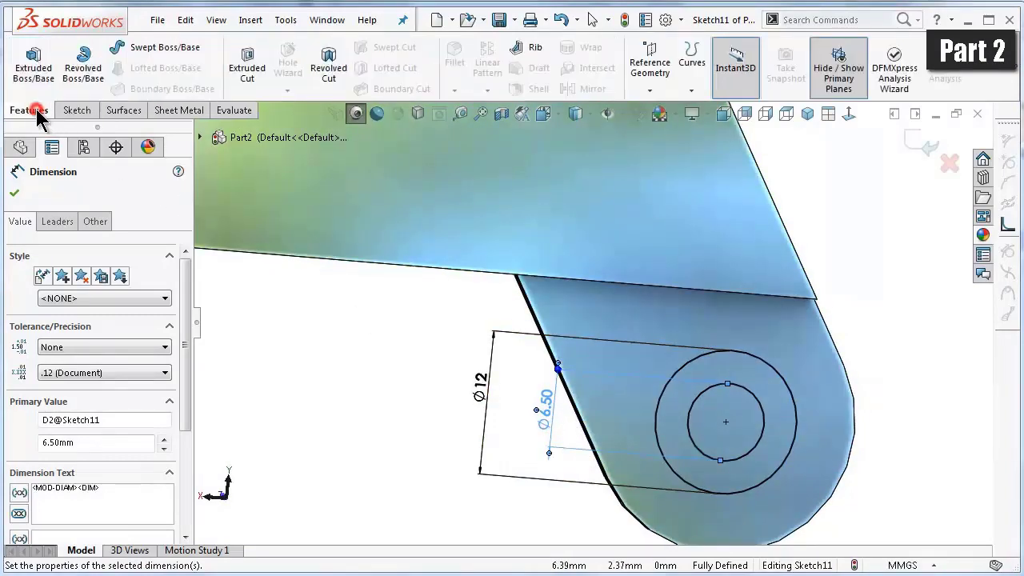
{"action": "left_click", "coordinate": [36, 76]}
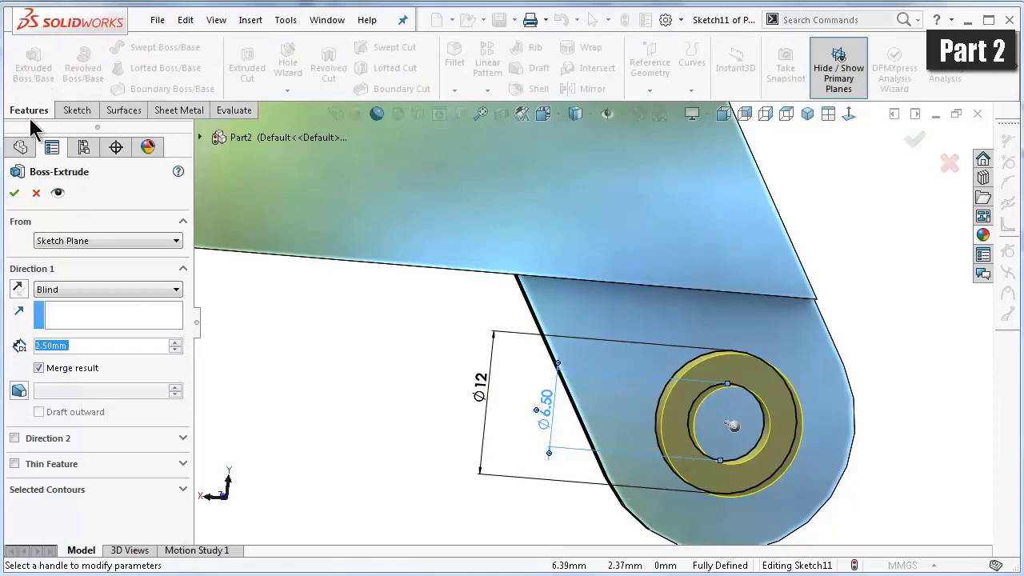
{"action": "left_click", "coordinate": [36, 193]}
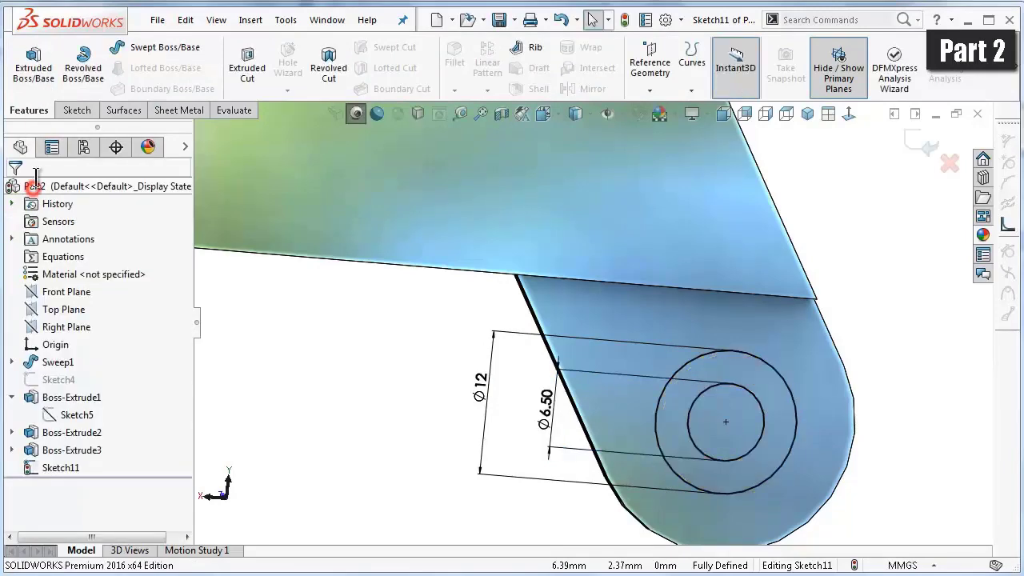
- Start an Extruded Cut from Sketch11 with its end condition set to Through All
{"action": "left_click", "coordinate": [254, 72]}
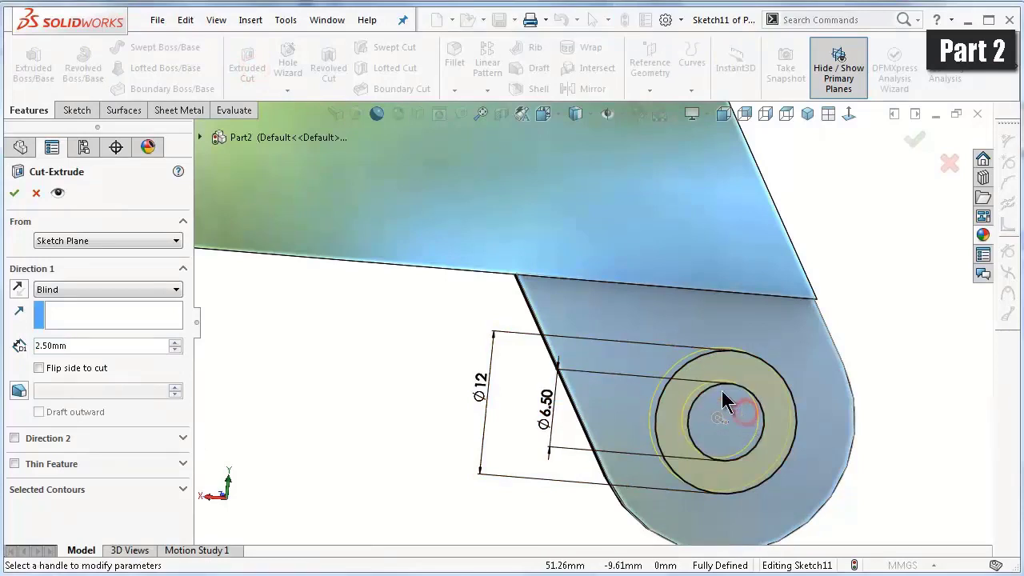
{"action": "left_click", "coordinate": [58, 496]}
{"action": "mouse_move", "coordinate": [719, 422]}
{"action": "left_mouse_down"}
{"action": "mouse_move", "coordinate": [740, 436]}
{"action": "mouse_move", "coordinate": [117, 446]}
{"action": "left_mouse_up"}
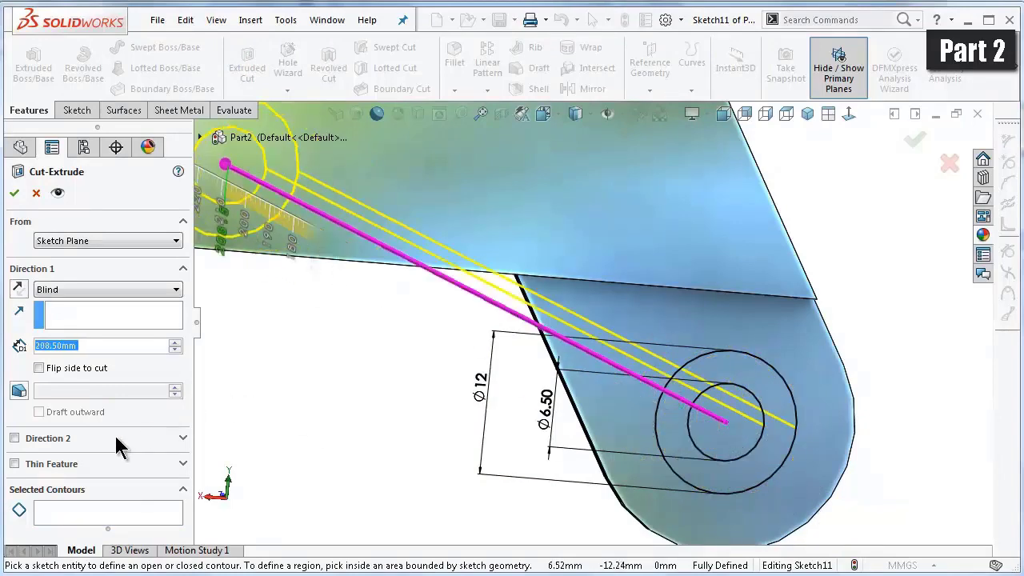
{"action": "left_click", "coordinate": [71, 292]}
{"action": "left_click", "coordinate": [92, 312]}
- Select the inner Ø6.50 circle region as the cut contour and accept the hole
{"action": "scroll", "coordinate": [607, 371], "scroll_direction": "up", "scroll_amount": 2}
{"action": "scroll", "coordinate": [606, 372], "scroll_direction": "up", "scroll_amount": 2}
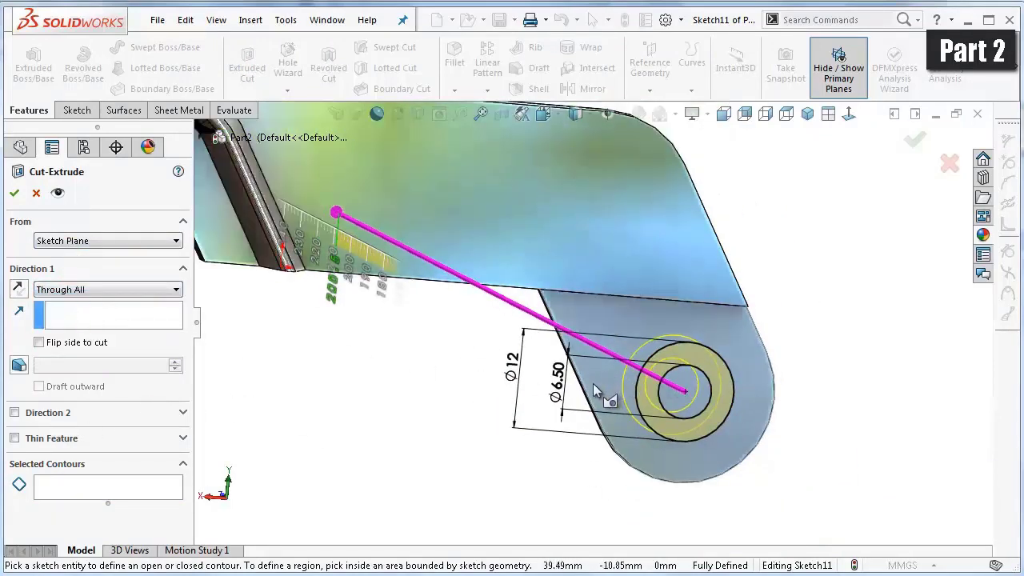
{"action": "middle_click_drag", "start_coordinate": [593, 383], "coordinate": [593, 344]}
{"action": "scroll", "coordinate": [593, 343], "scroll_direction": "down", "scroll_amount": 2}
{"action": "middle_click_drag", "start_coordinate": [752, 424], "coordinate": [663, 430]}
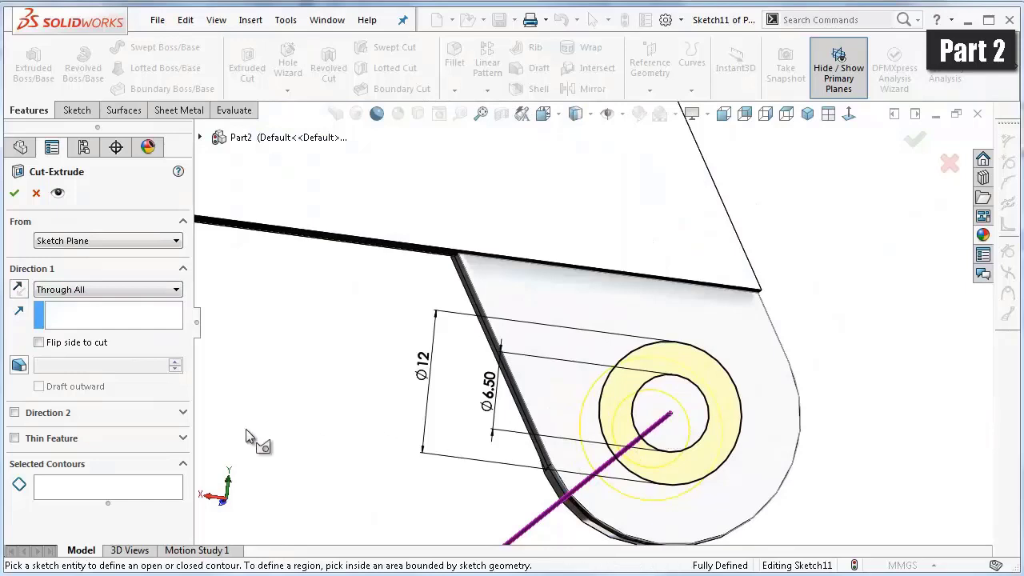
{"action": "left_click", "coordinate": [152, 488]}
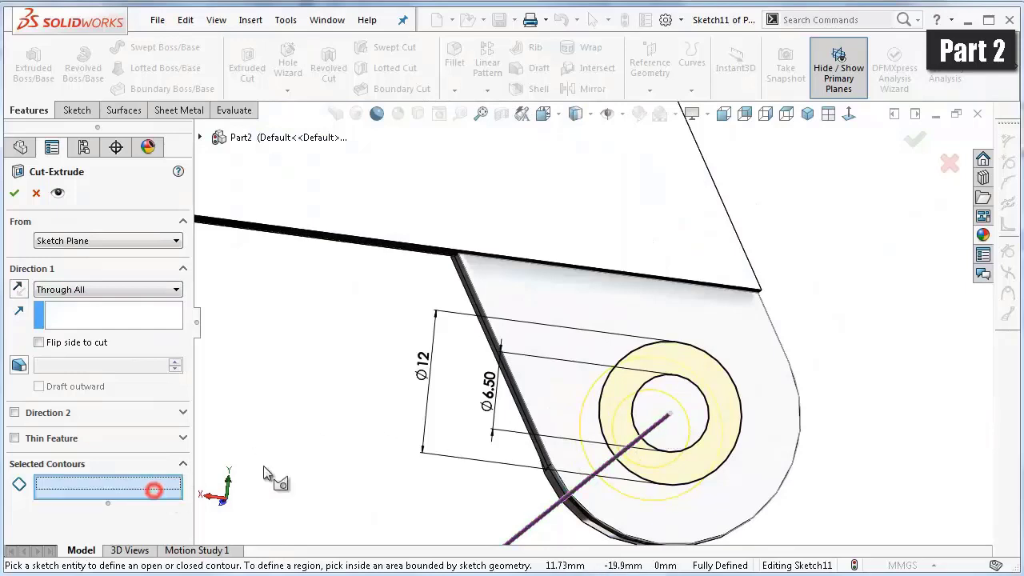
{"action": "left_click", "coordinate": [701, 445]}
{"action": "left_click", "coordinate": [693, 438]}
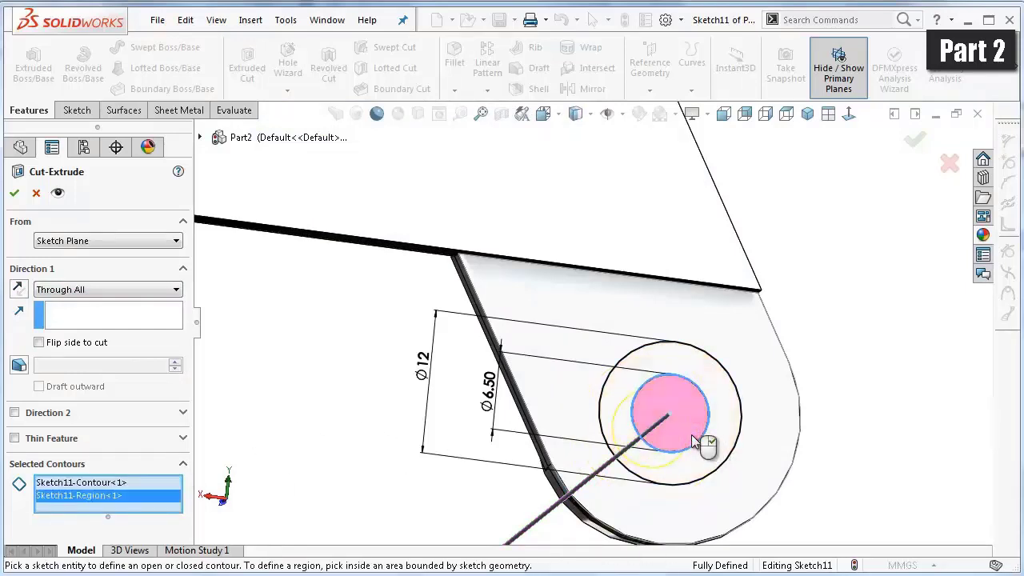
{"action": "right_click", "coordinate": [693, 439]}
{"action": "mouse_move", "coordinate": [715, 445]}
{"action": "middle_mouse_down"}
{"action": "mouse_move", "coordinate": [654, 451]}
{"action": "mouse_move", "coordinate": [663, 476]}
{"action": "mouse_move", "coordinate": [571, 445]}
{"action": "mouse_move", "coordinate": [667, 393]}
{"action": "middle_mouse_up"}
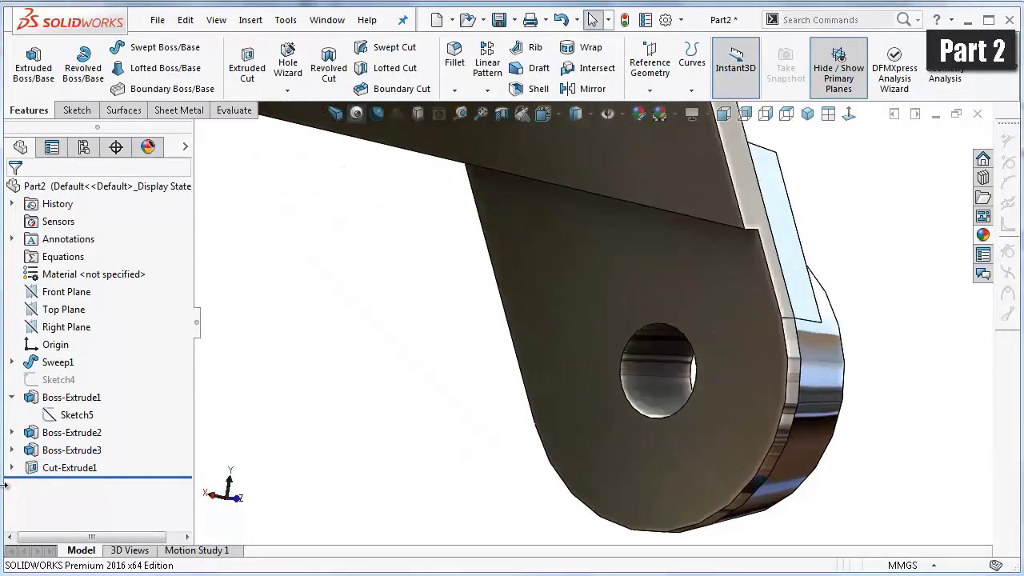
- Show Sketch11 and cut the outer Ø12 circle Blind to 5.7 mm depth
{"action": "left_click", "coordinate": [11, 468]}
{"action": "left_click", "coordinate": [79, 485]}
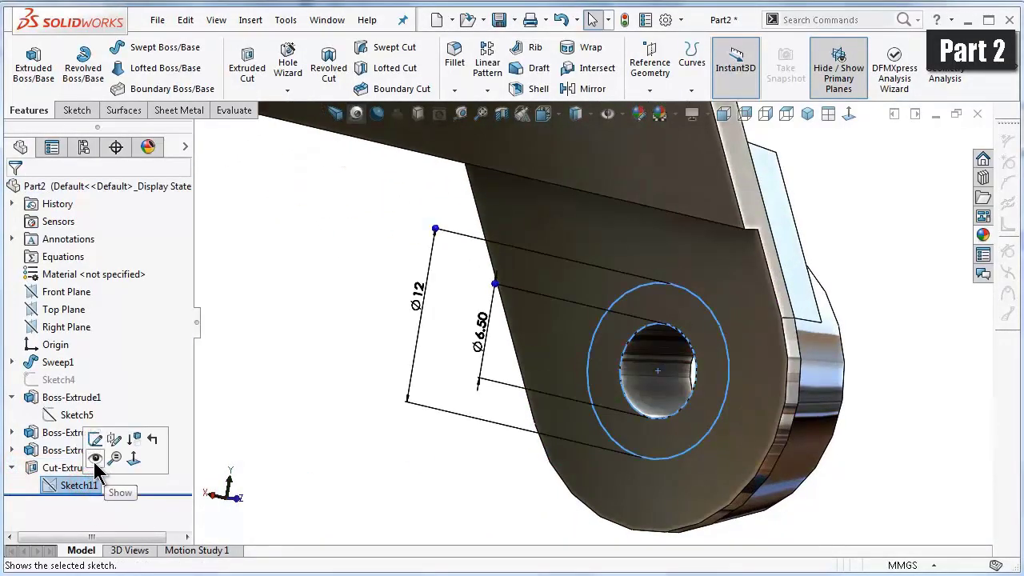
{"action": "left_click", "coordinate": [100, 471]}
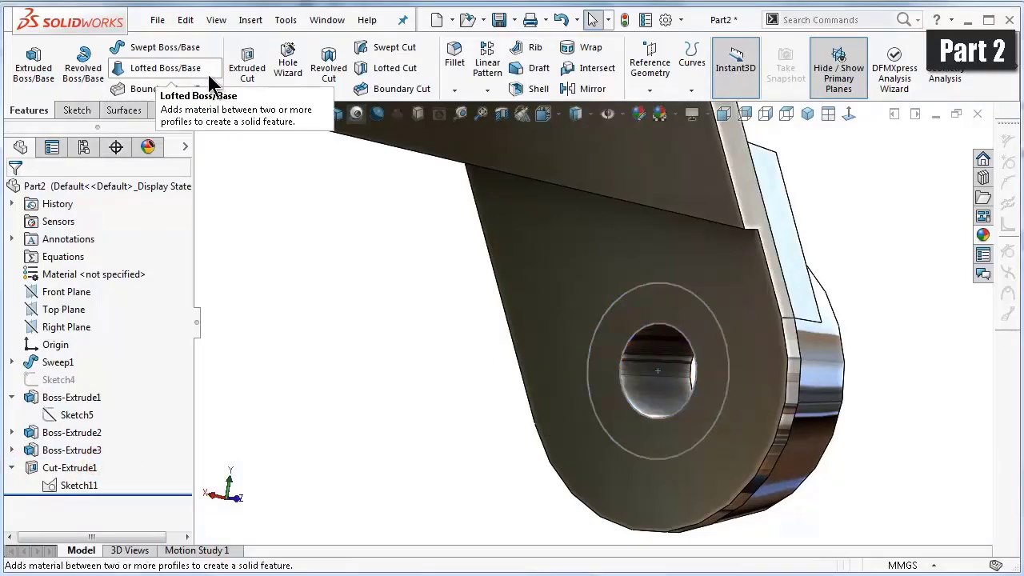
{"action": "left_click", "coordinate": [245, 70]}
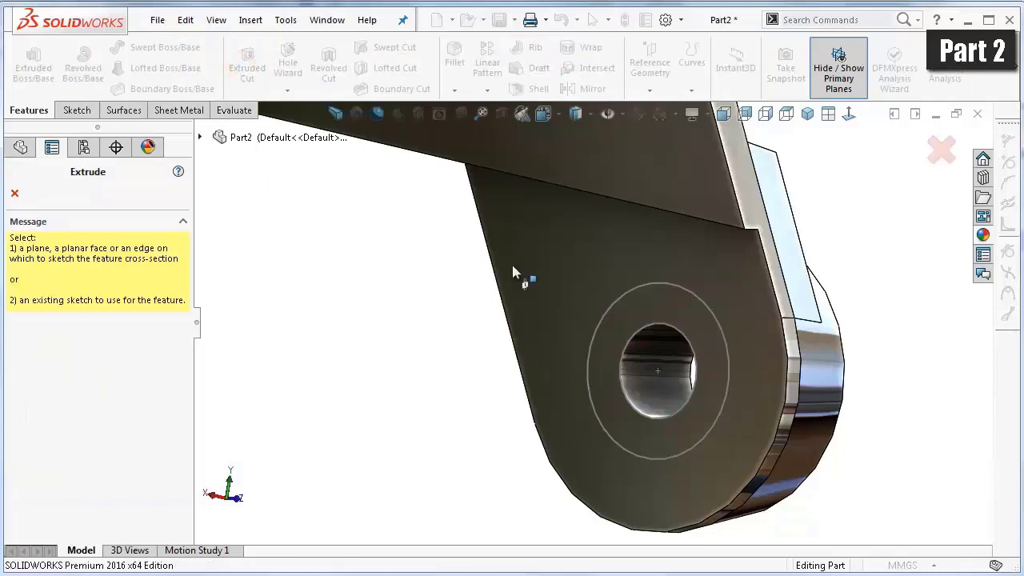
{"action": "left_click", "coordinate": [611, 303]}
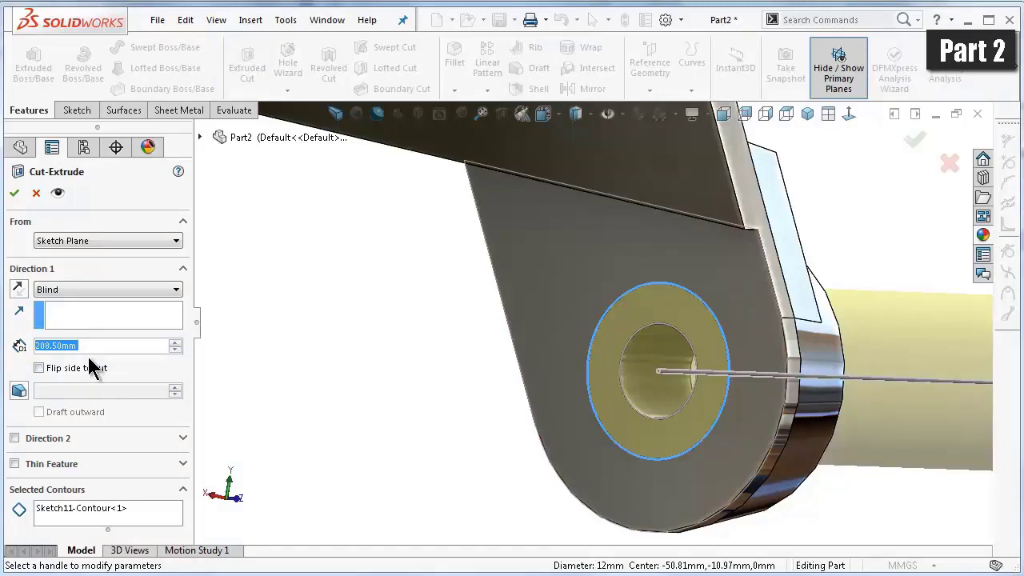
{"action": "type", "text": "5.7"}
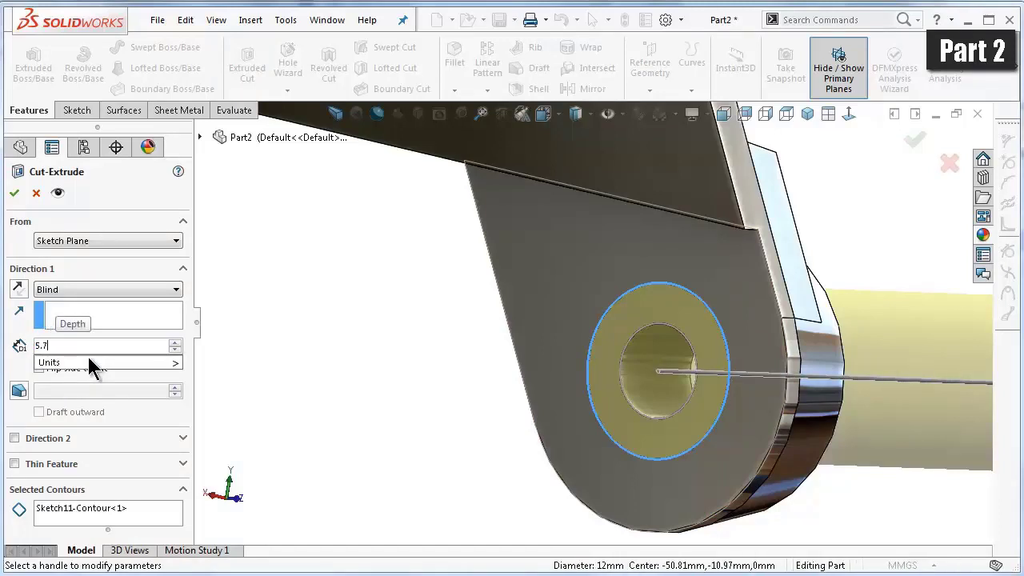
{"action": "key", "text": "Return"}
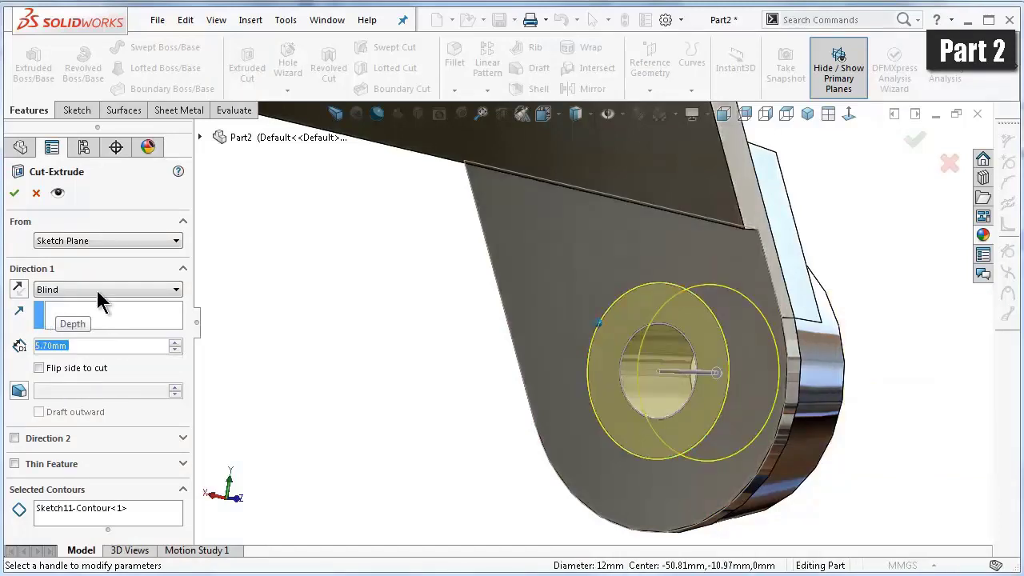
{"action": "left_click", "coordinate": [14, 193]}
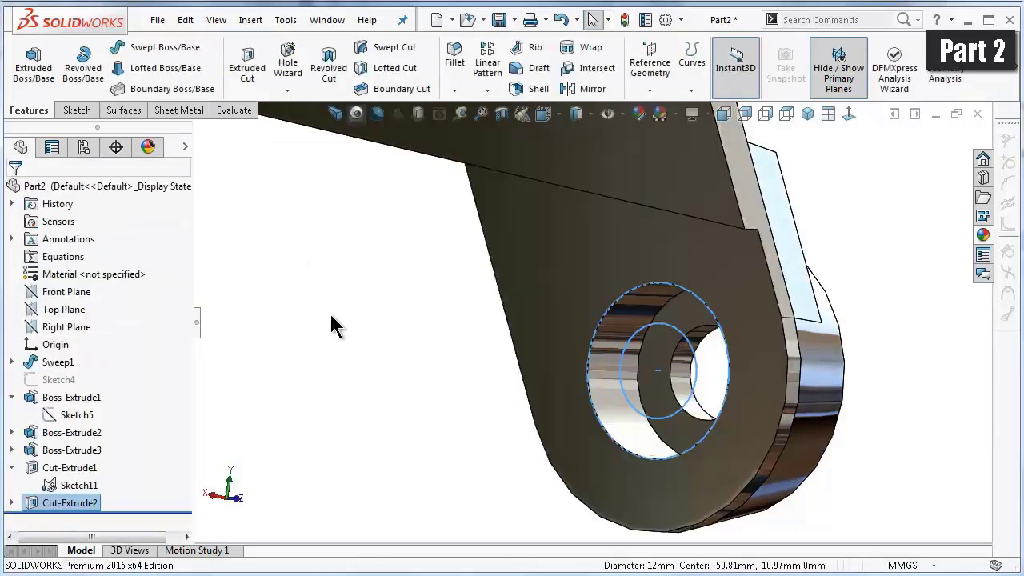
- Clear the selection and rotate the model to inspect the counterbore and arm
{"action": "left_click", "coordinate": [336, 318]}
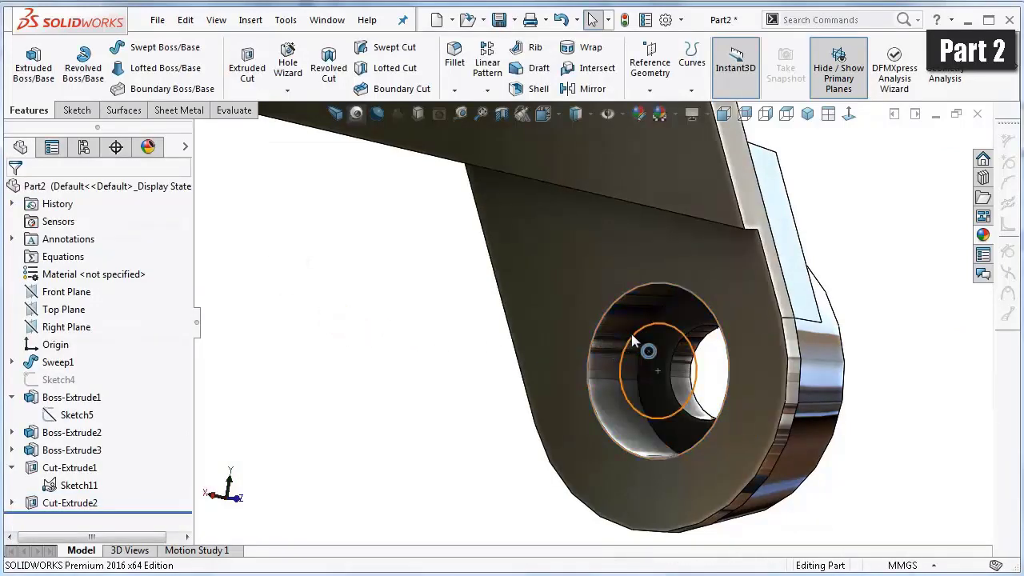
{"action": "left_click", "coordinate": [624, 336]}
{"action": "left_click", "coordinate": [417, 351]}
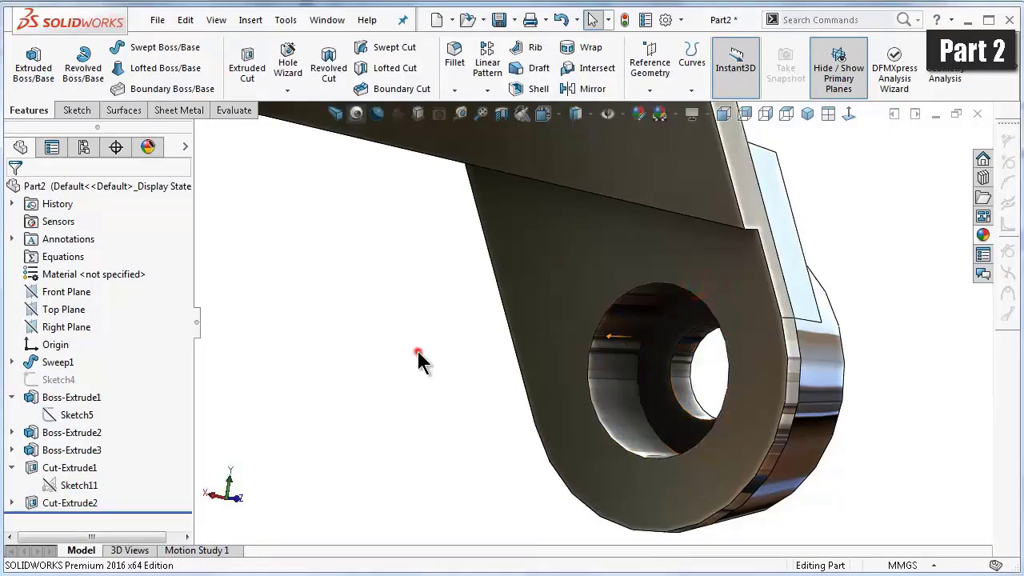
{"action": "key", "text": "ctrl+2"}
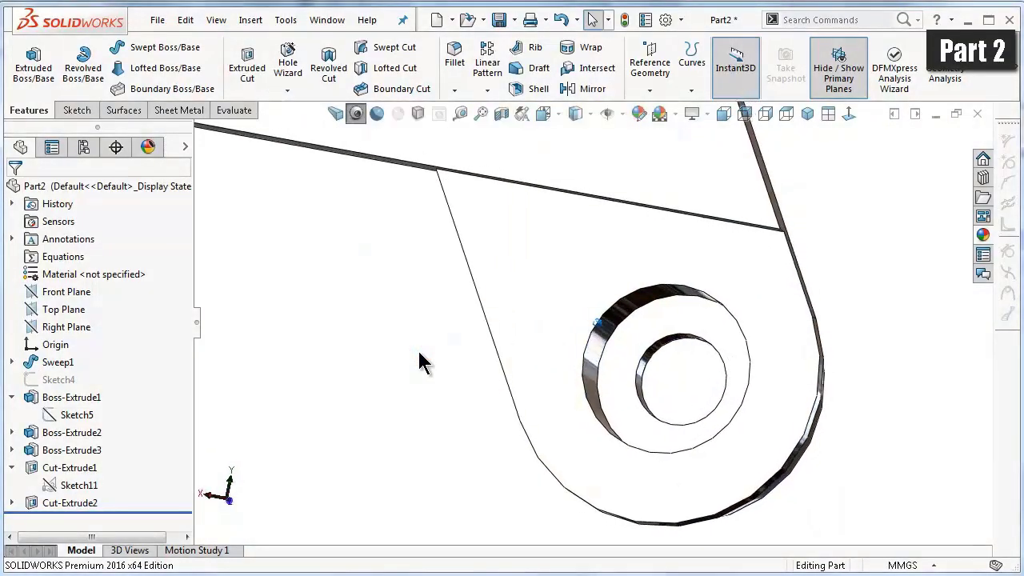
{"action": "key", "text": "Up"}
{"action": "key", "text": "Up"}
{"action": "key", "text": "Up"}
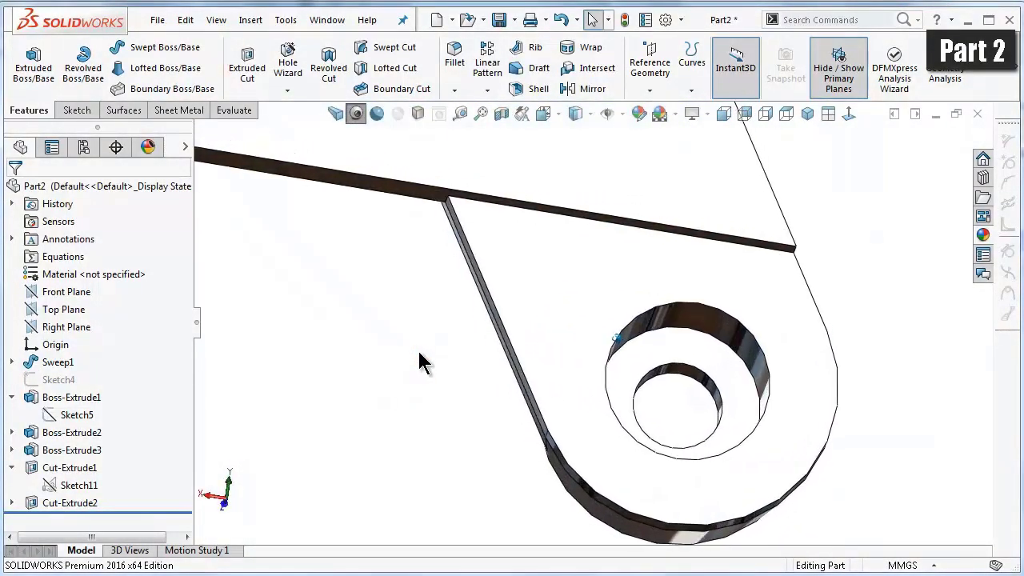
{"action": "key", "text": "Left"}
{"action": "key", "text": "Left"}
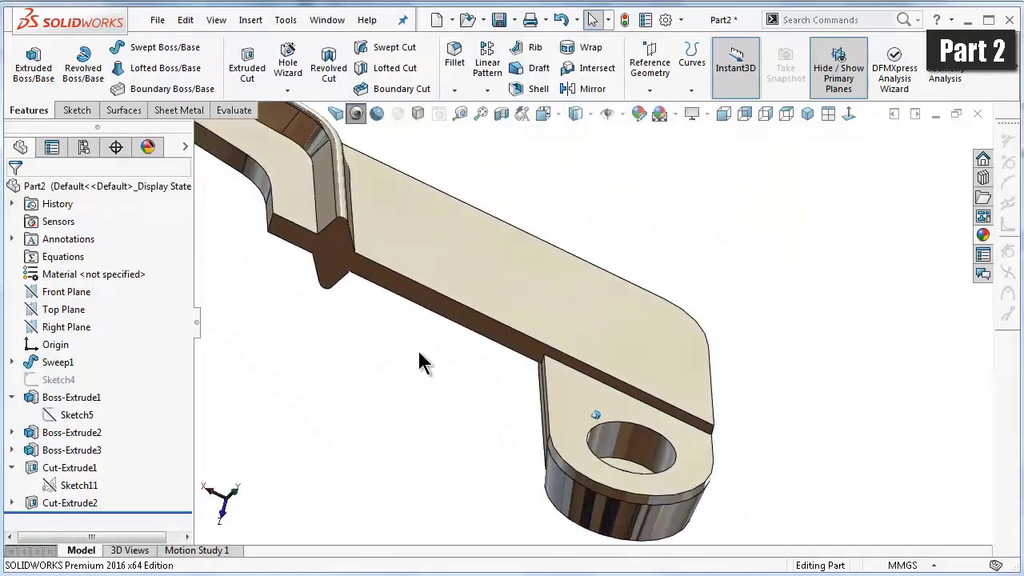
{"action": "key", "text": "Left"}
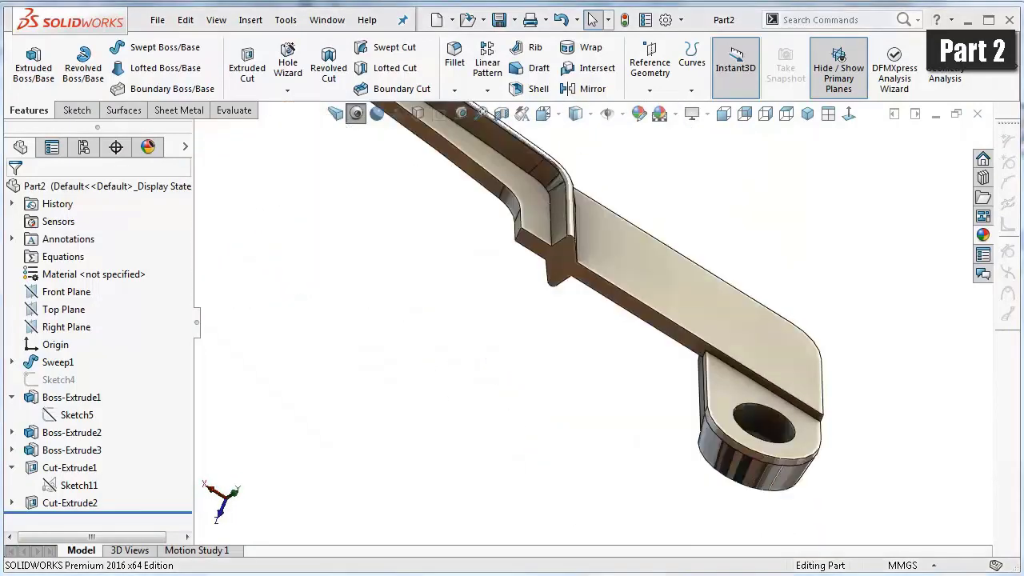
- Start a new sketch on the Right Plane and view it face-on
{"action": "left_click", "coordinate": [88, 328]}
{"action": "left_click", "coordinate": [97, 300]}
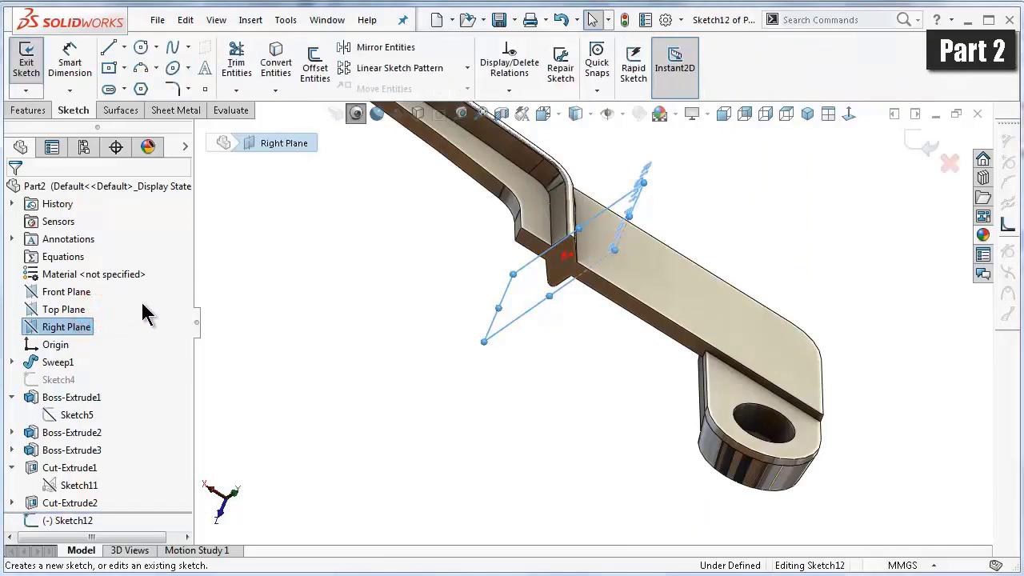
{"action": "left_click", "coordinate": [850, 115]}
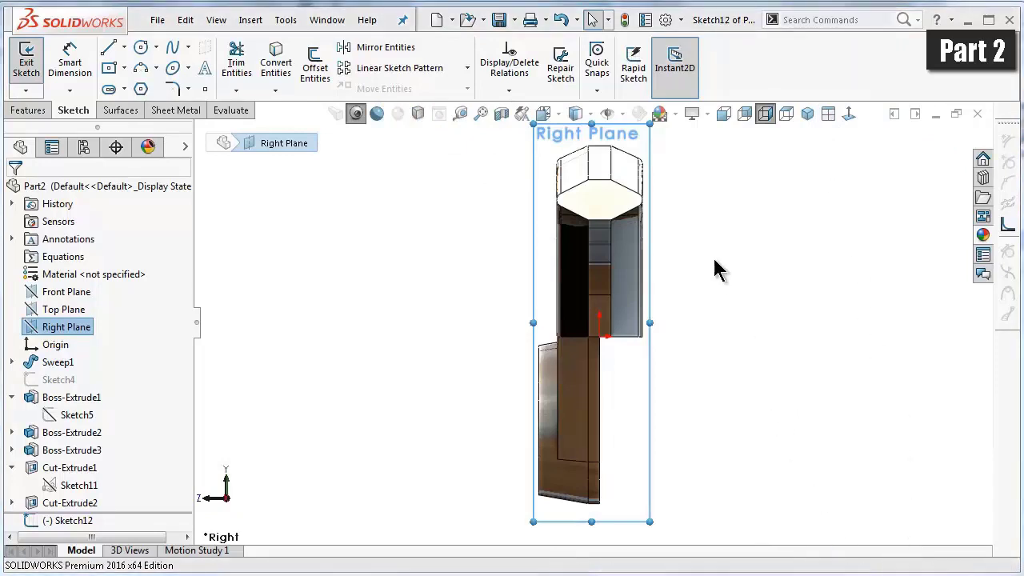
{"action": "left_click", "coordinate": [625, 113]}
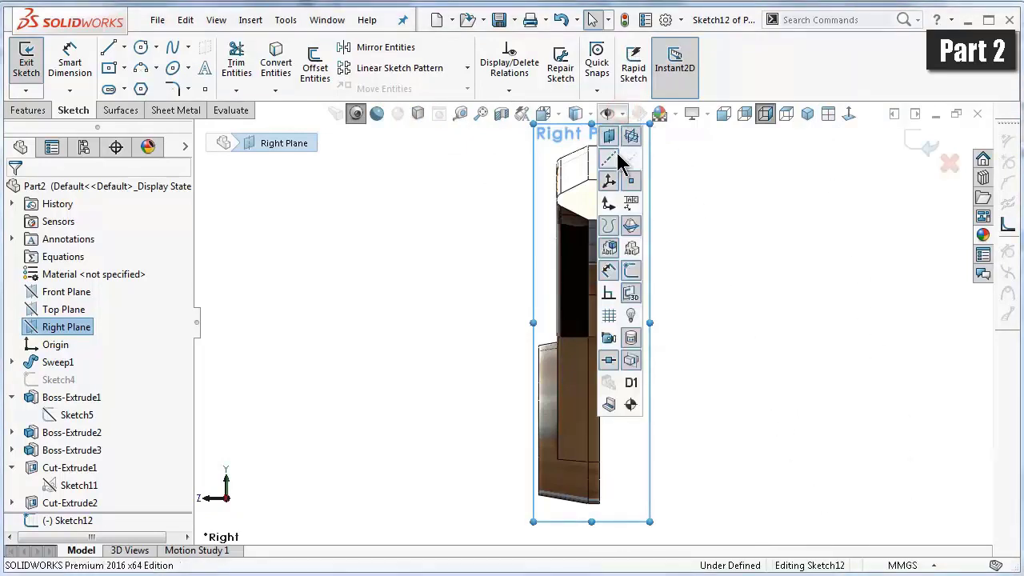
{"action": "left_click", "coordinate": [734, 278]}
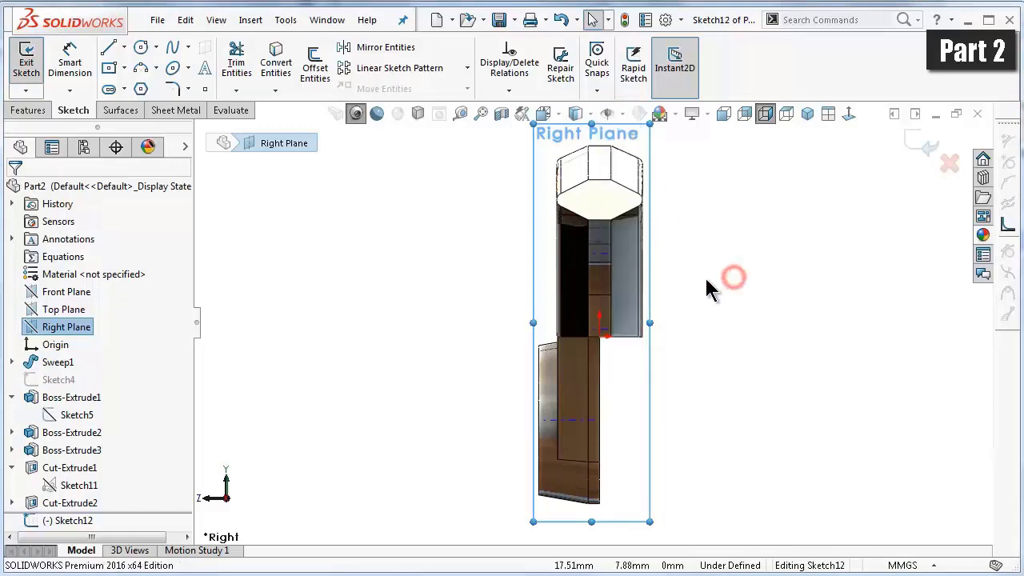
- Draw a vertical centerline from the existing construction point up into the handle
{"action": "left_click", "coordinate": [124, 48]}
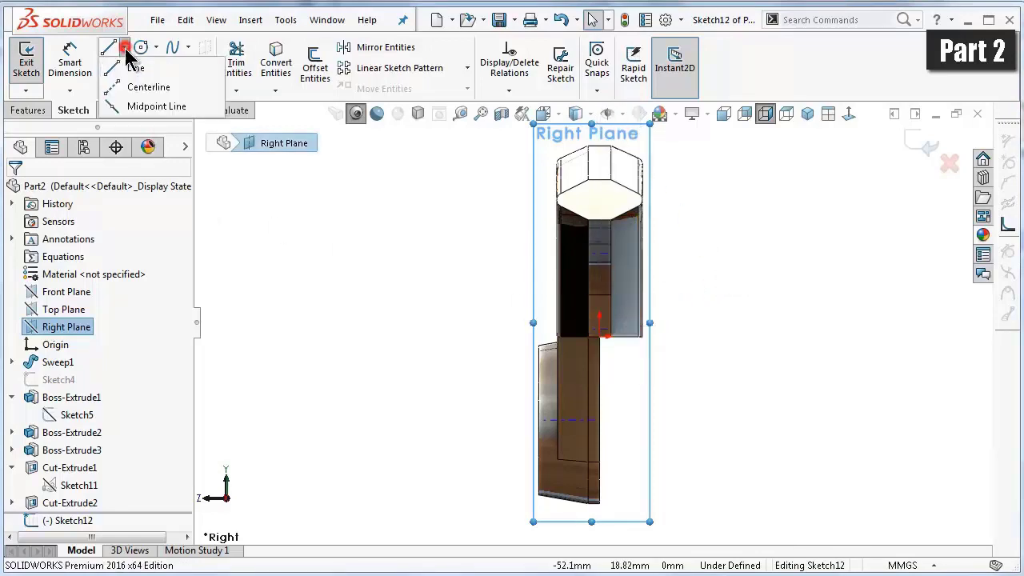
{"action": "left_click", "coordinate": [132, 88]}
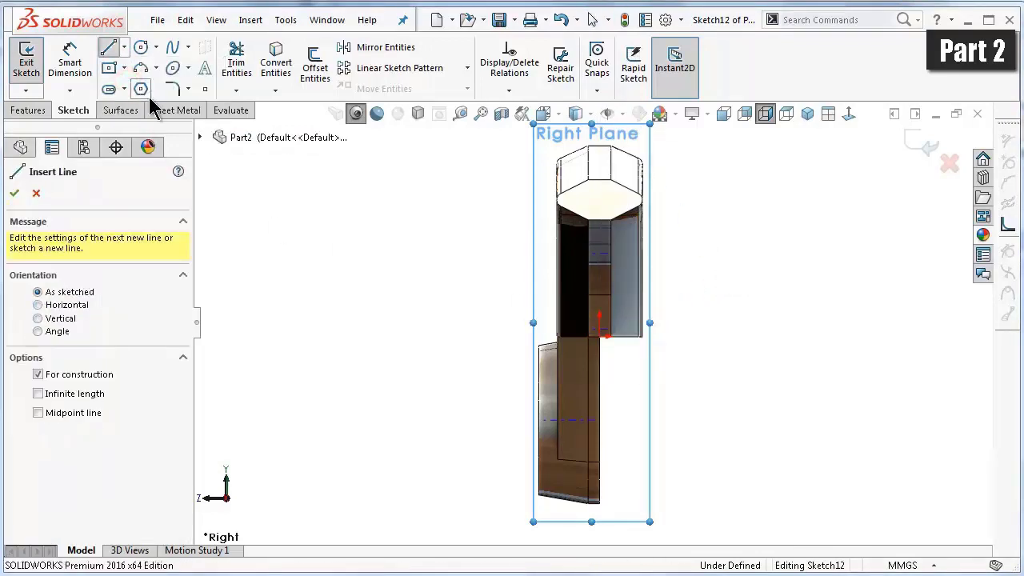
{"action": "scroll", "coordinate": [566, 438], "scroll_direction": "down", "scroll_amount": 2}
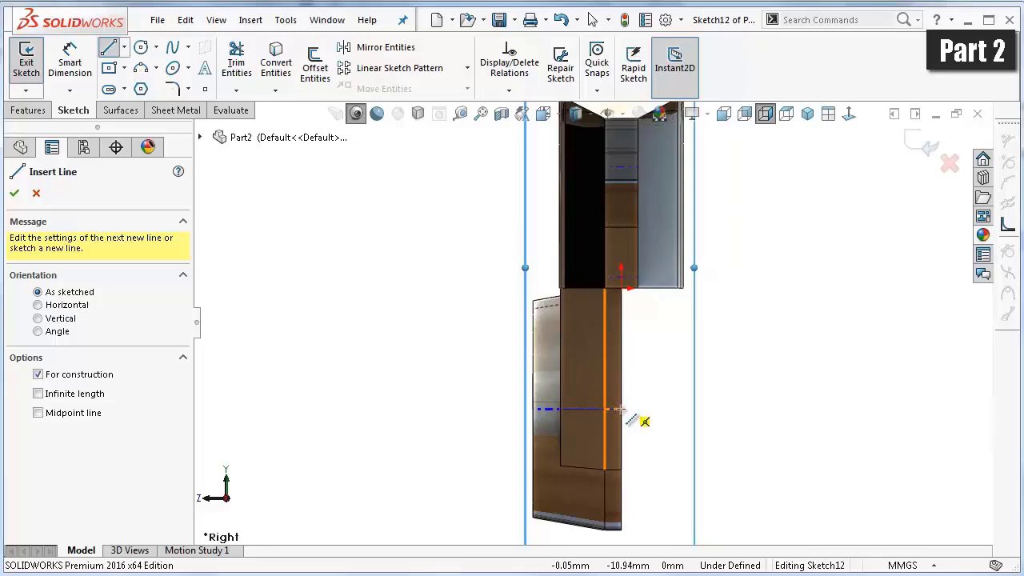
{"action": "left_click", "coordinate": [620, 410]}
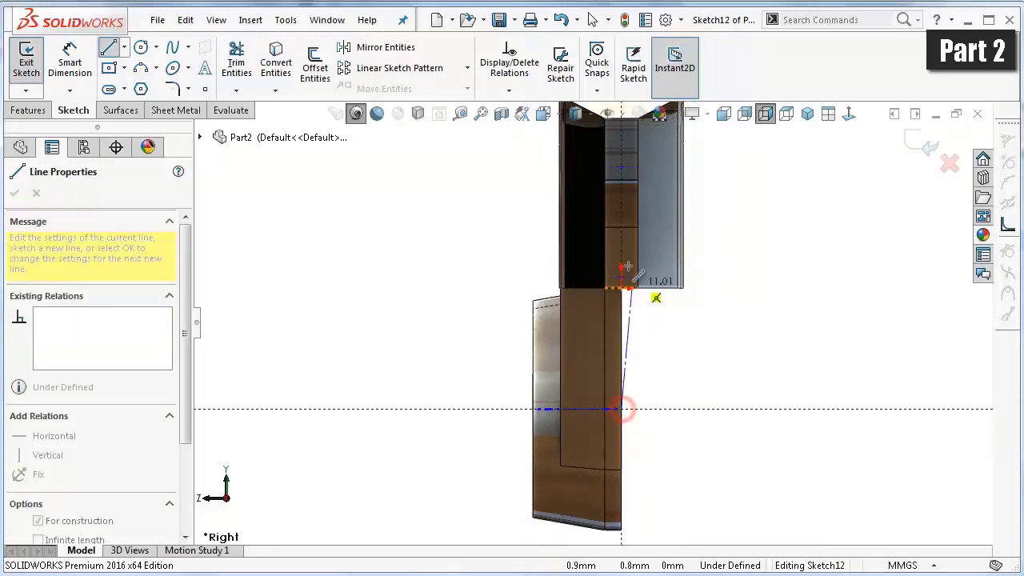
{"action": "middle_click_drag", "start_coordinate": [656, 292], "coordinate": [610, 246]}
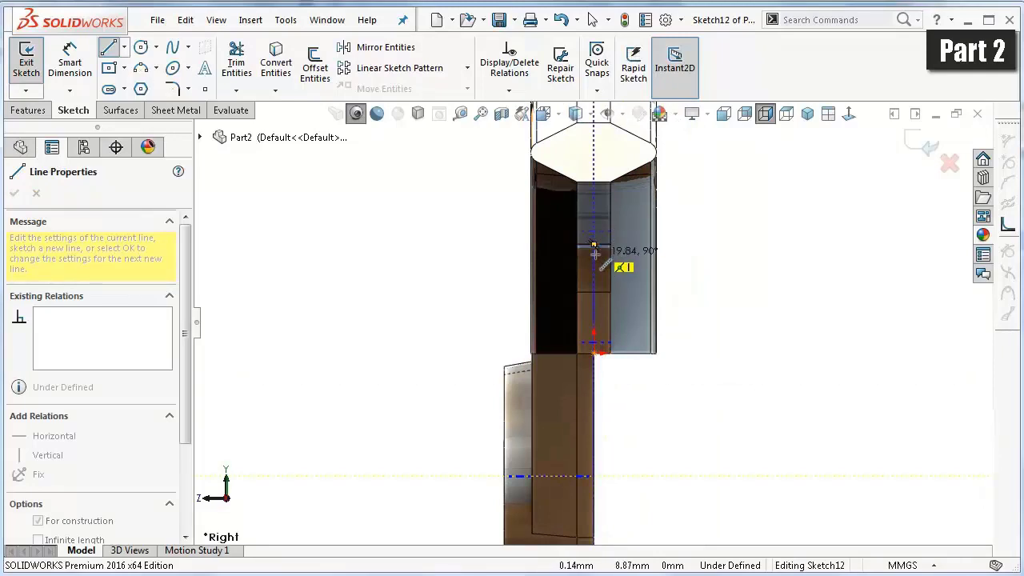
{"action": "scroll", "coordinate": [595, 254], "scroll_direction": "down", "scroll_amount": 2}
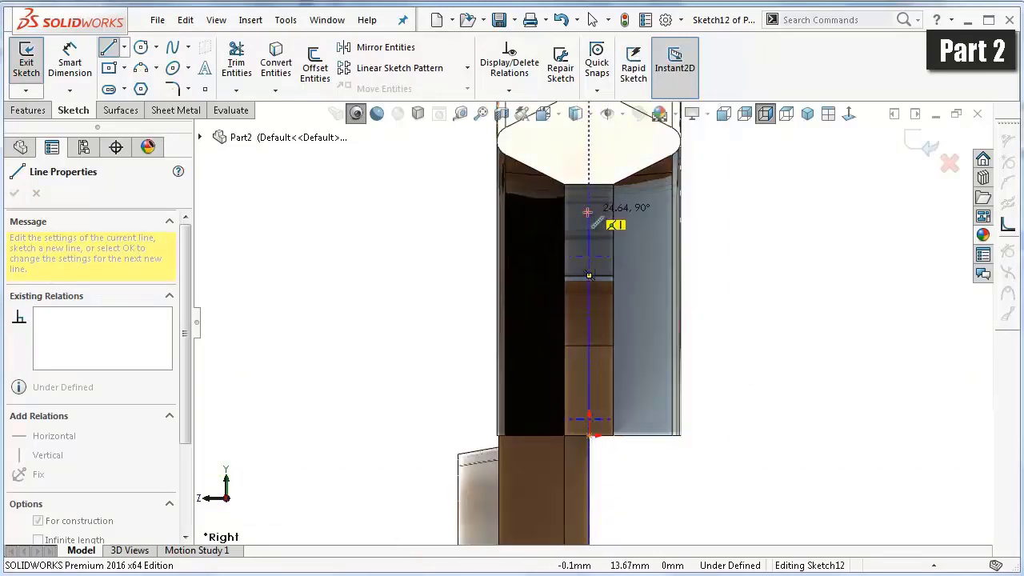
{"action": "left_click", "coordinate": [588, 212]}
- Set the display style to Hidden Lines Visible
{"action": "left_click", "coordinate": [587, 117]}
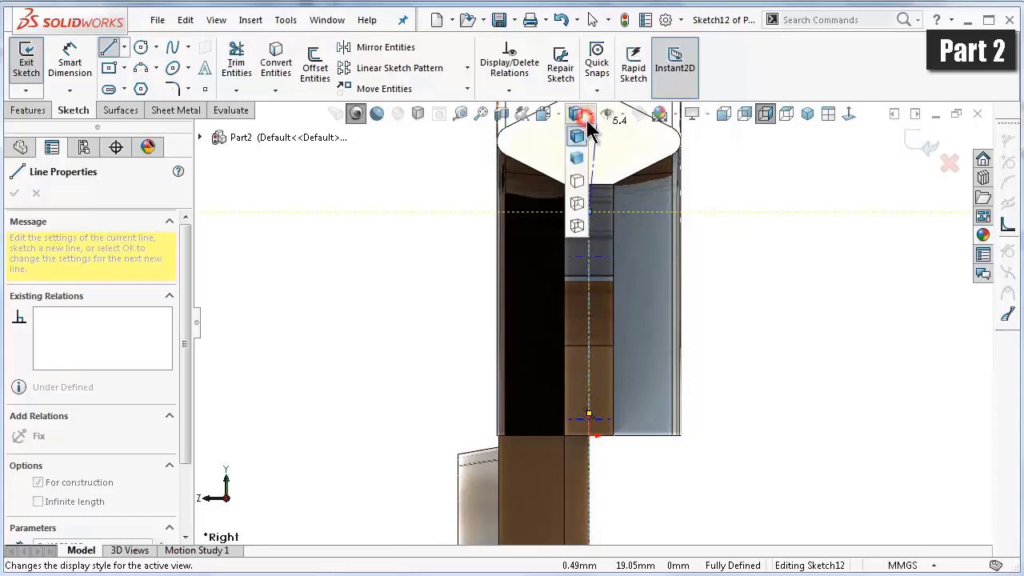
{"action": "left_click", "coordinate": [582, 200]}
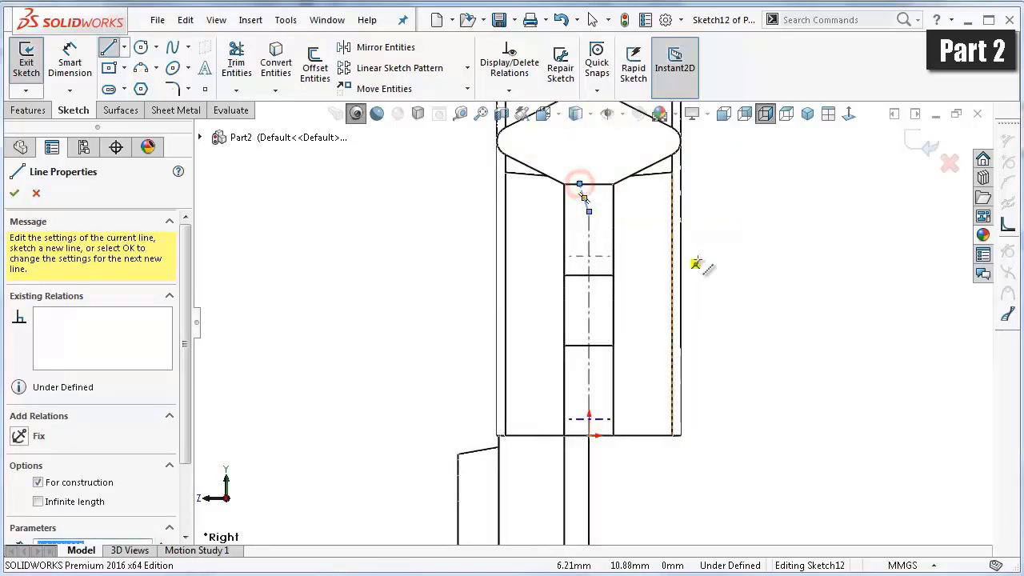
{"action": "scroll", "coordinate": [741, 267], "scroll_direction": "up", "scroll_amount": 1}
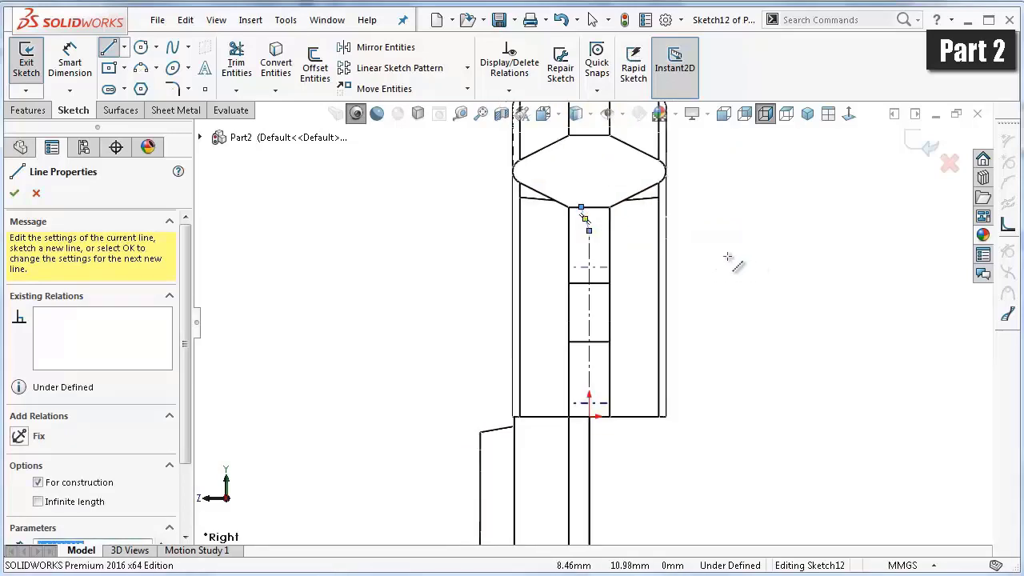
{"action": "scroll", "coordinate": [671, 271], "scroll_direction": "up", "scroll_amount": 1}
{"action": "scroll", "coordinate": [609, 268], "scroll_direction": "down", "scroll_amount": 1}
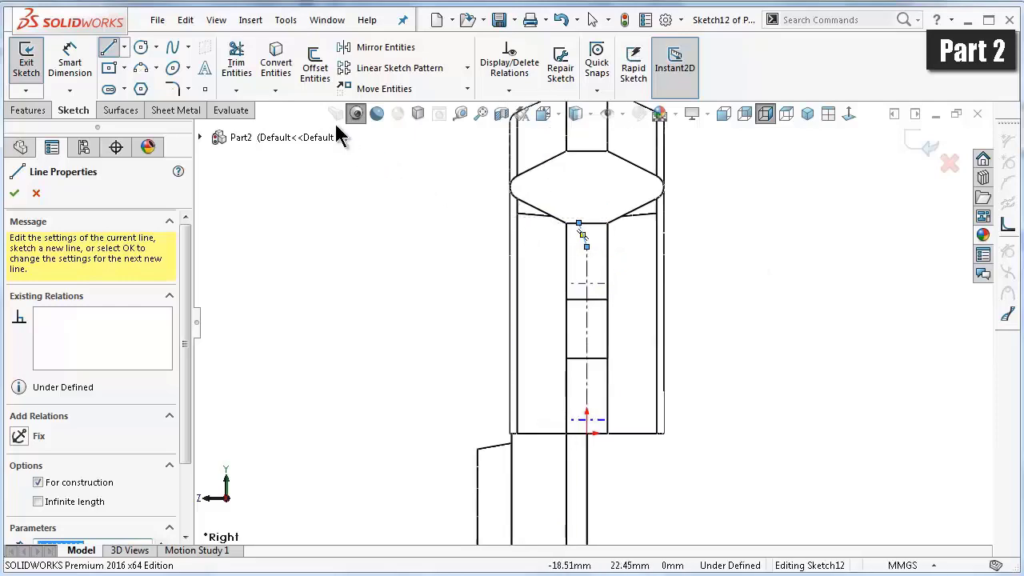
{"action": "left_click", "coordinate": [71, 64]}
{"action": "scroll", "coordinate": [622, 320], "scroll_direction": "up", "scroll_amount": 1}
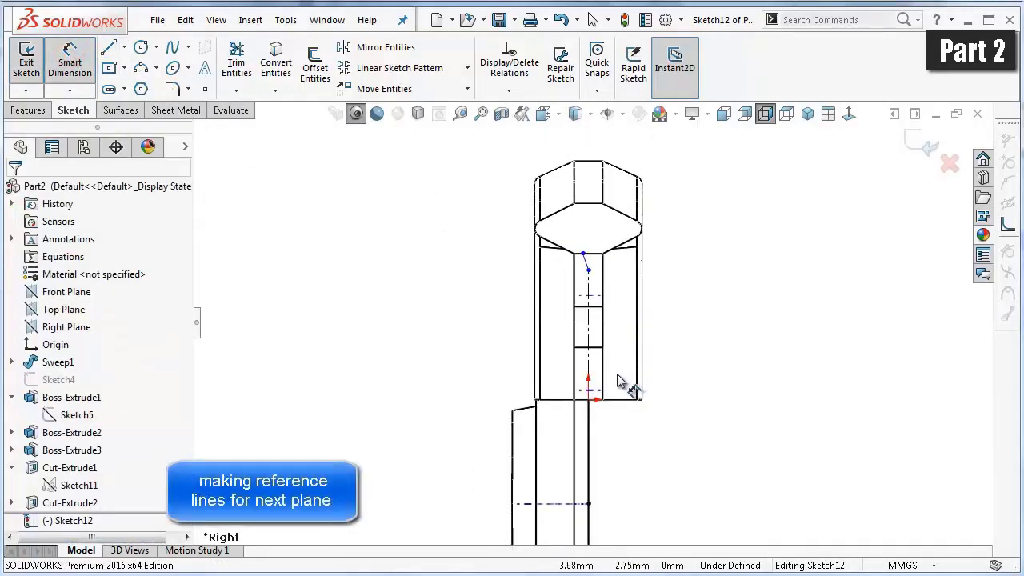
- Dimension the vertical centerline's length to 22.72 mm
{"action": "left_click", "coordinate": [590, 340]}
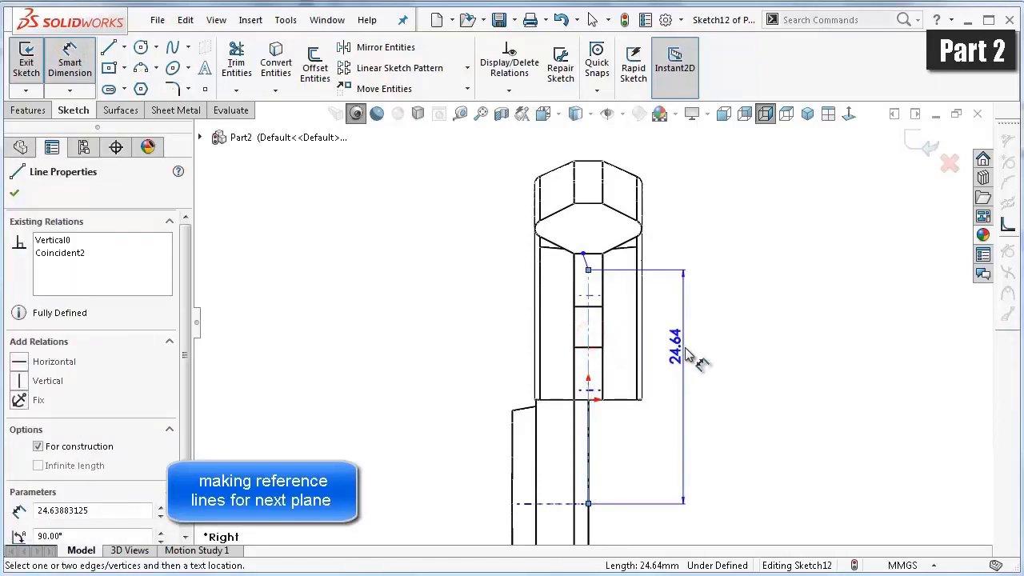
{"action": "left_click", "coordinate": [707, 364]}
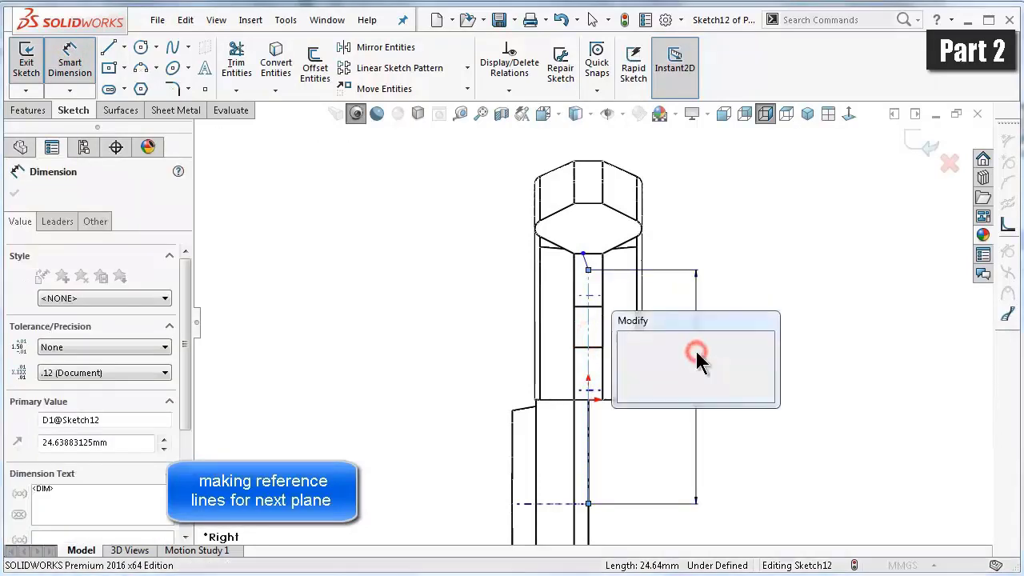
{"action": "type", "text": "22"}
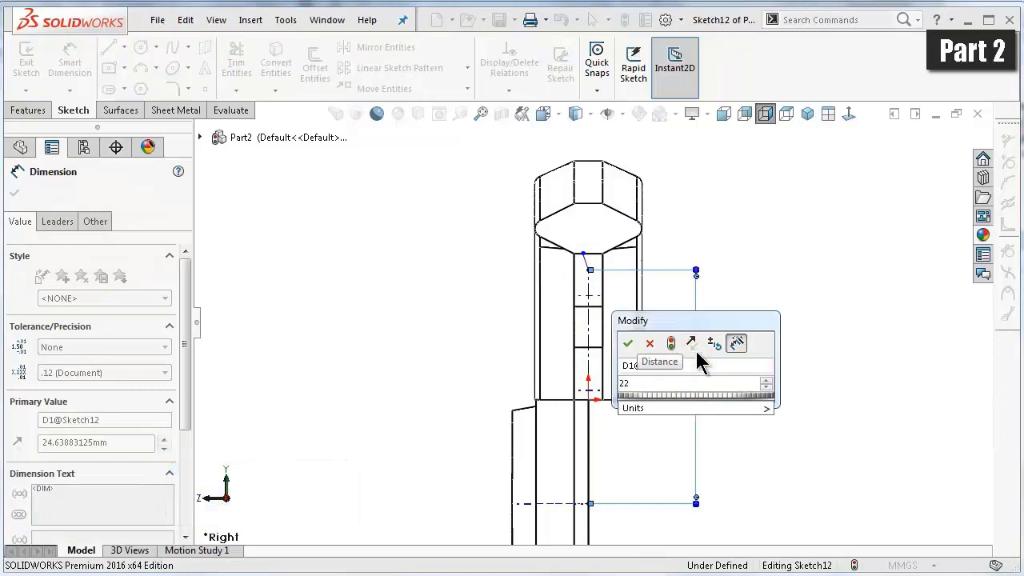
{"action": "type", "text": ".72"}
{"action": "left_click", "coordinate": [630, 345]}
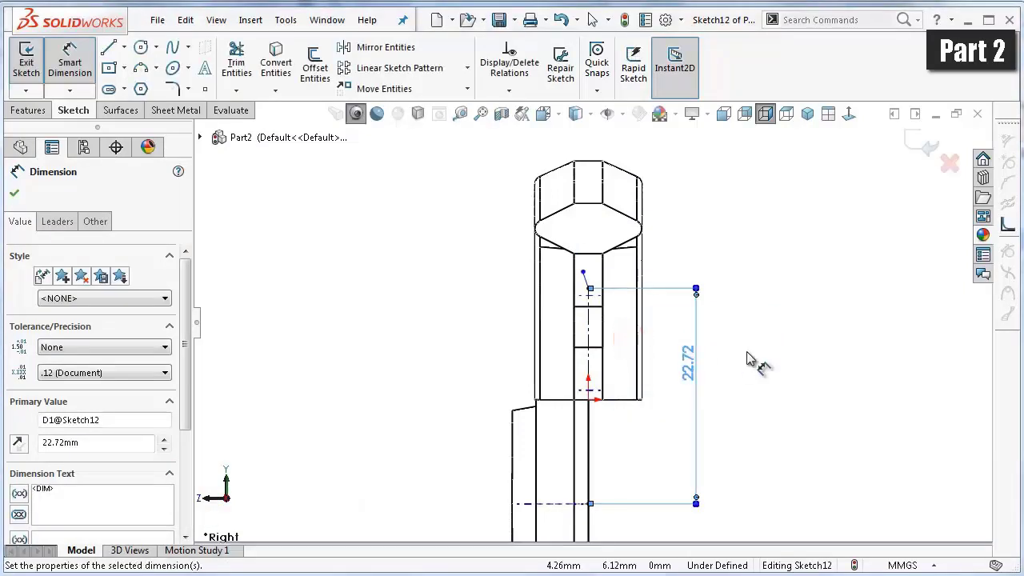
{"action": "middle_click_drag", "start_coordinate": [775, 289], "coordinate": [685, 307]}
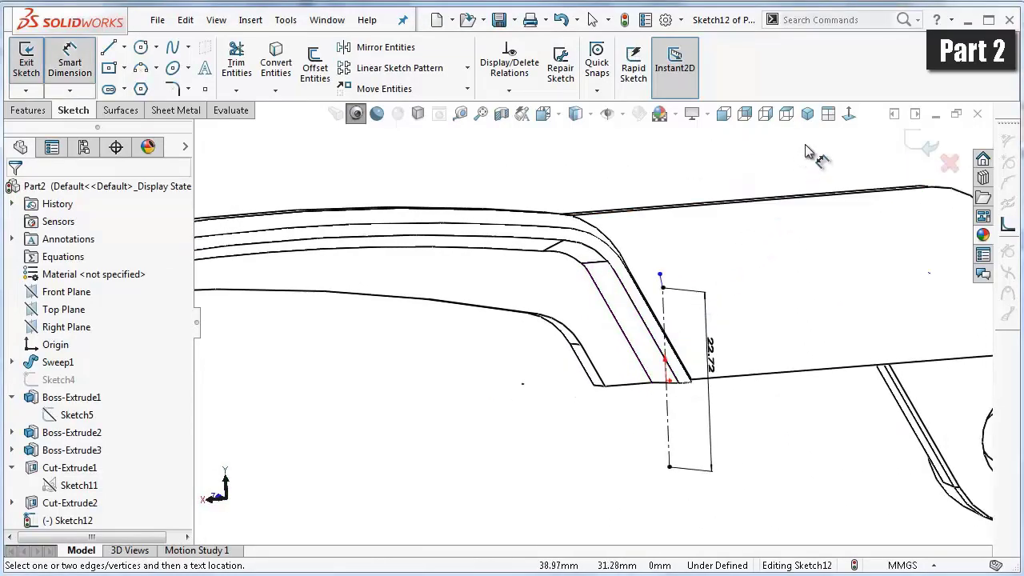
{"action": "left_click", "coordinate": [846, 115]}
{"action": "scroll", "coordinate": [544, 228], "scroll_direction": "down", "scroll_amount": 5}
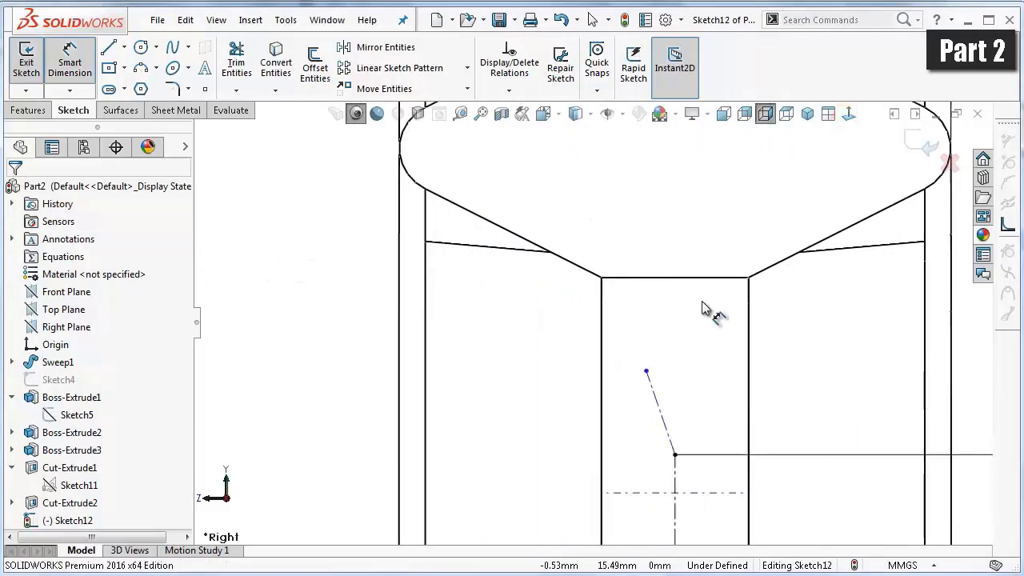
{"action": "key", "text": "Escape"}
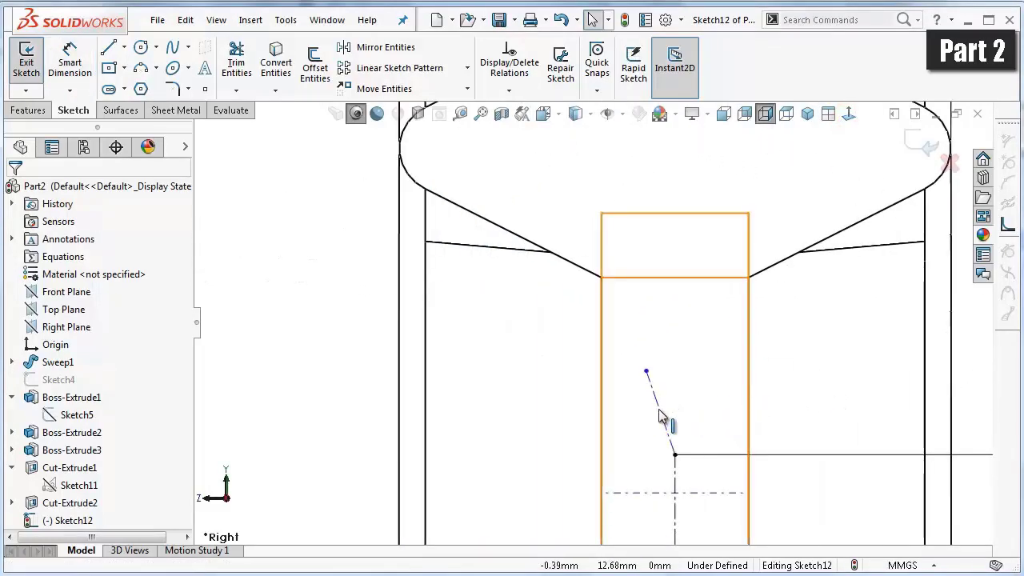
- Inspect the centerline by selecting it and orbiting, then return to the Normal To view
{"action": "left_click", "coordinate": [660, 413]}
{"action": "left_click", "coordinate": [672, 416]}
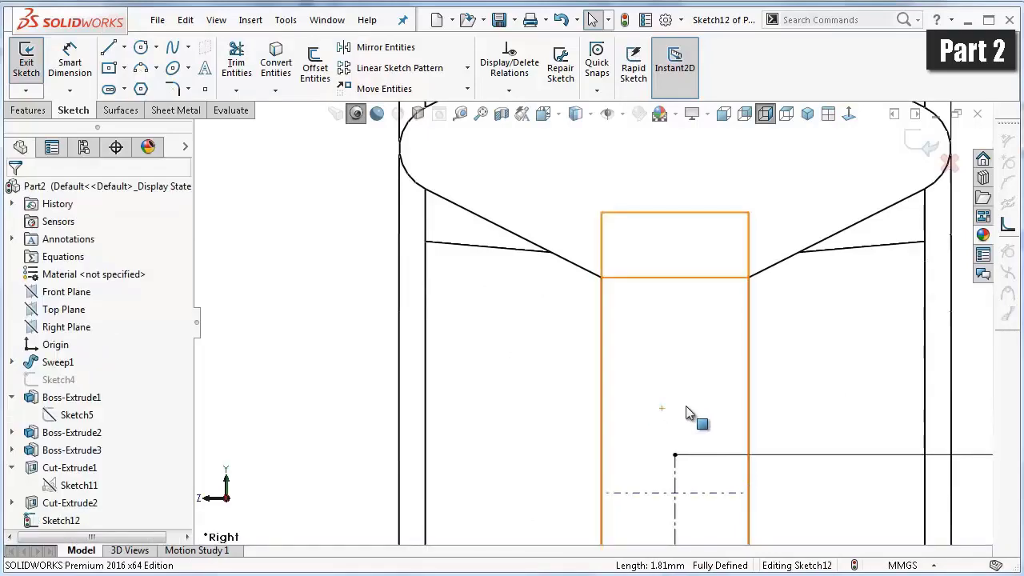
{"action": "scroll", "coordinate": [697, 419], "scroll_direction": "up", "scroll_amount": 2}
{"action": "scroll", "coordinate": [715, 457], "scroll_direction": "up", "scroll_amount": 2}
{"action": "scroll", "coordinate": [696, 480], "scroll_direction": "up", "scroll_amount": 1}
{"action": "scroll", "coordinate": [623, 461], "scroll_direction": "up", "scroll_amount": 1}
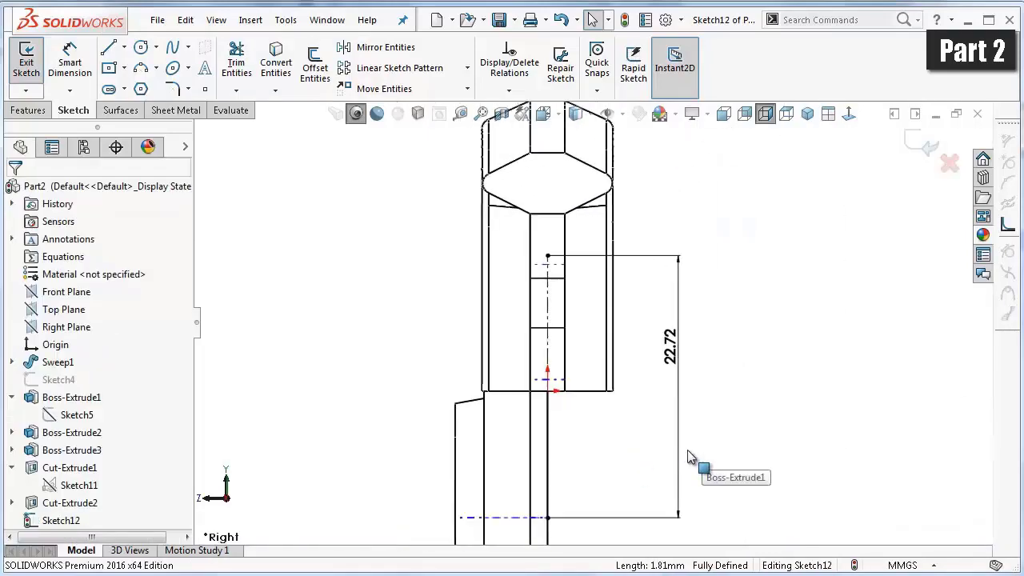
{"action": "scroll", "coordinate": [624, 461], "scroll_direction": "up", "scroll_amount": 1}
{"action": "middle_click_drag", "start_coordinate": [623, 461], "coordinate": [539, 493]}
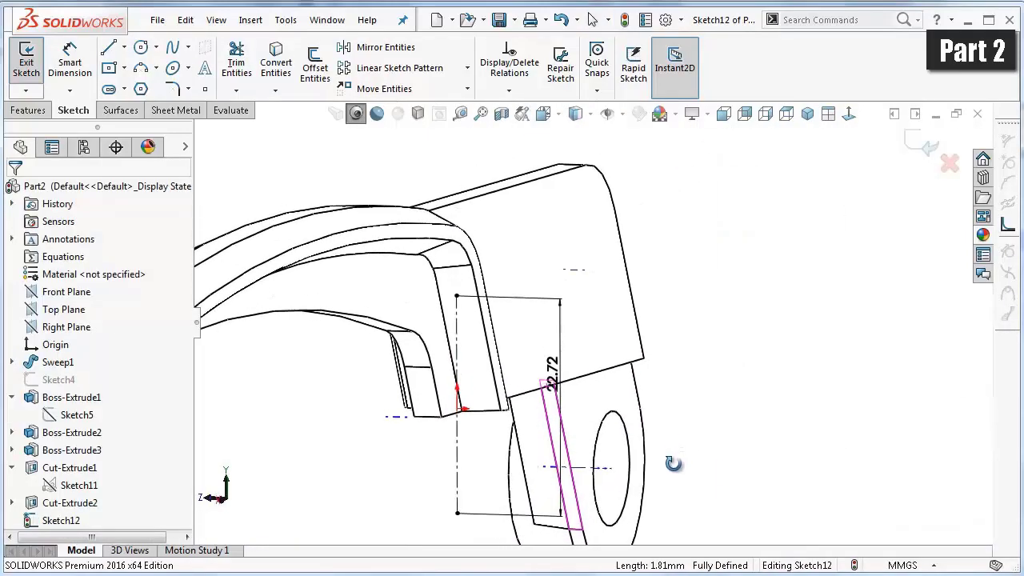
{"action": "left_click", "coordinate": [457, 488]}
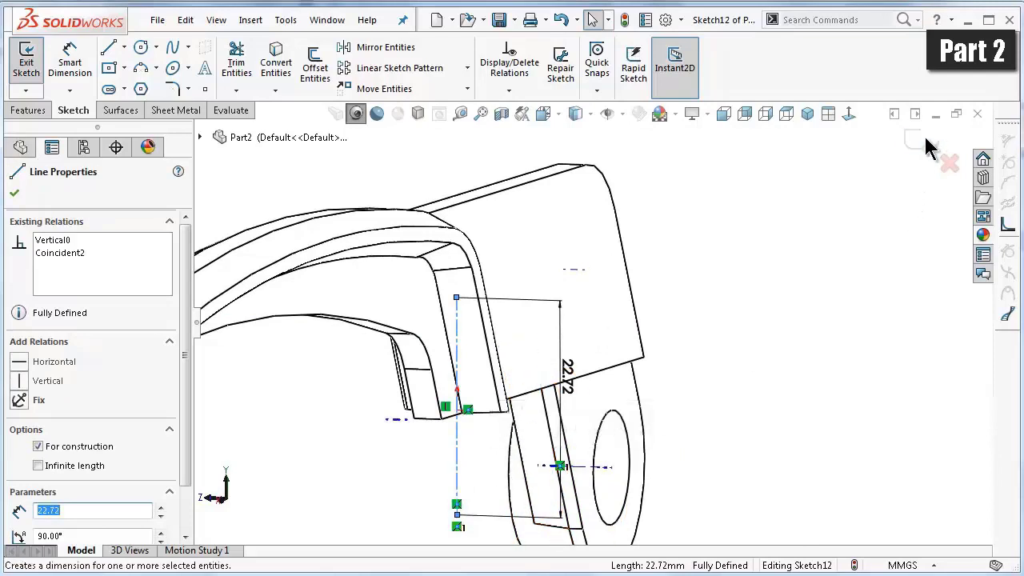
{"action": "left_click", "coordinate": [845, 116]}
{"action": "left_click", "coordinate": [789, 265]}
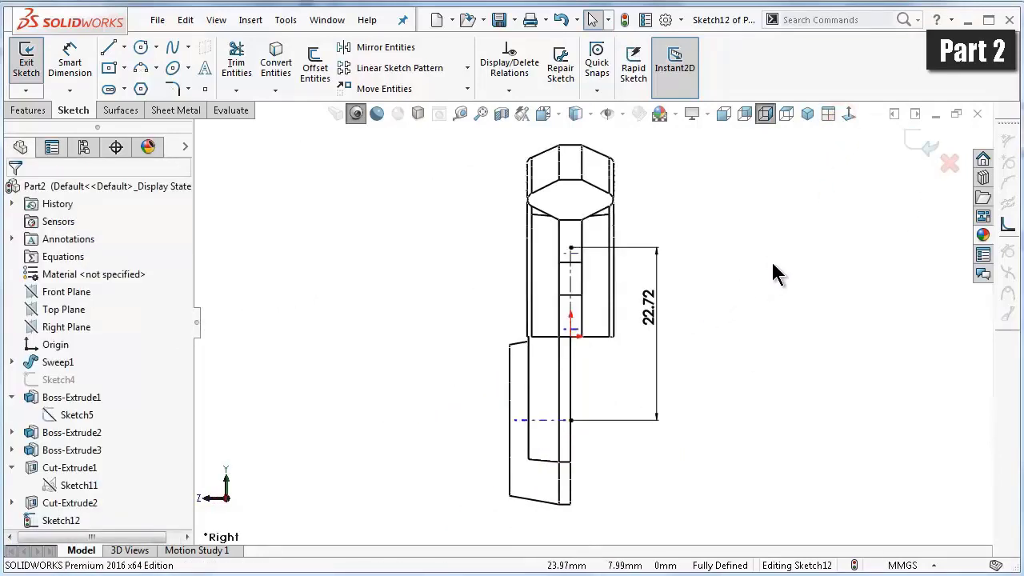
{"action": "scroll", "coordinate": [682, 293], "scroll_direction": "down", "scroll_amount": 2}
{"action": "scroll", "coordinate": [679, 280], "scroll_direction": "down", "scroll_amount": 2}
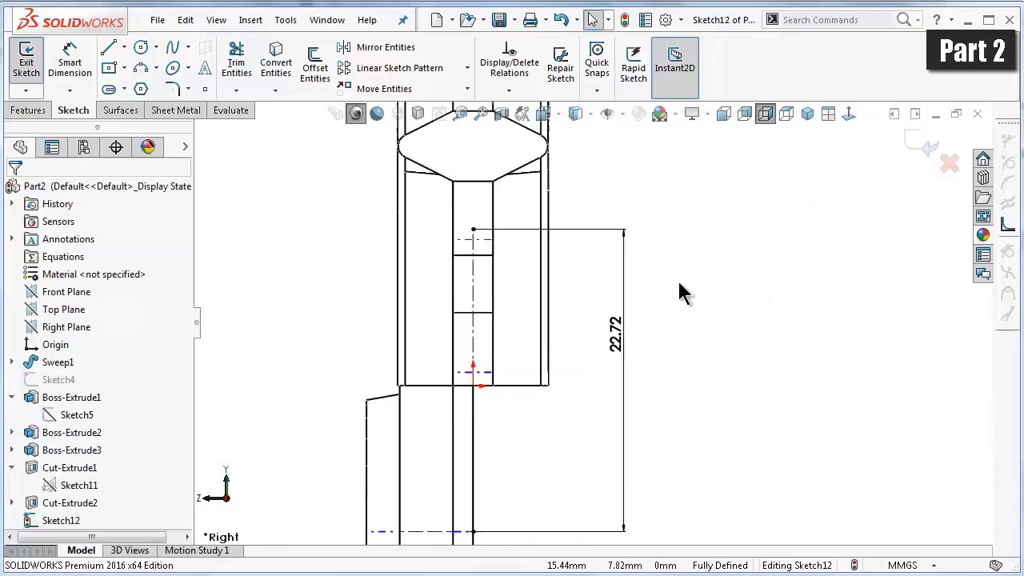
- Draw an angled centerline from the vertical line's top endpoint out to the left
{"action": "left_click", "coordinate": [124, 47]}
{"action": "left_click", "coordinate": [134, 84]}
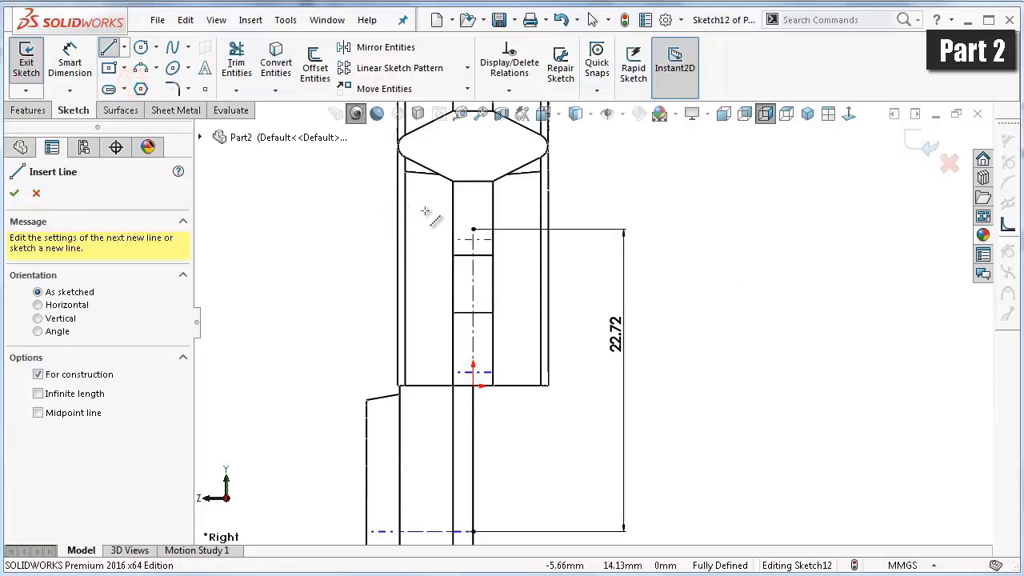
{"action": "left_click", "coordinate": [472, 231]}
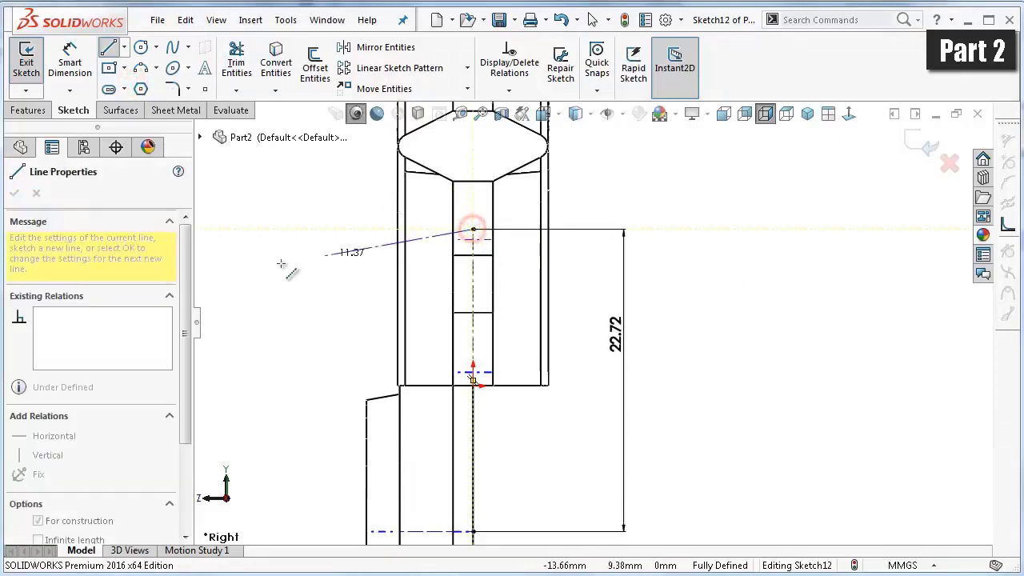
{"action": "left_click", "coordinate": [316, 291]}
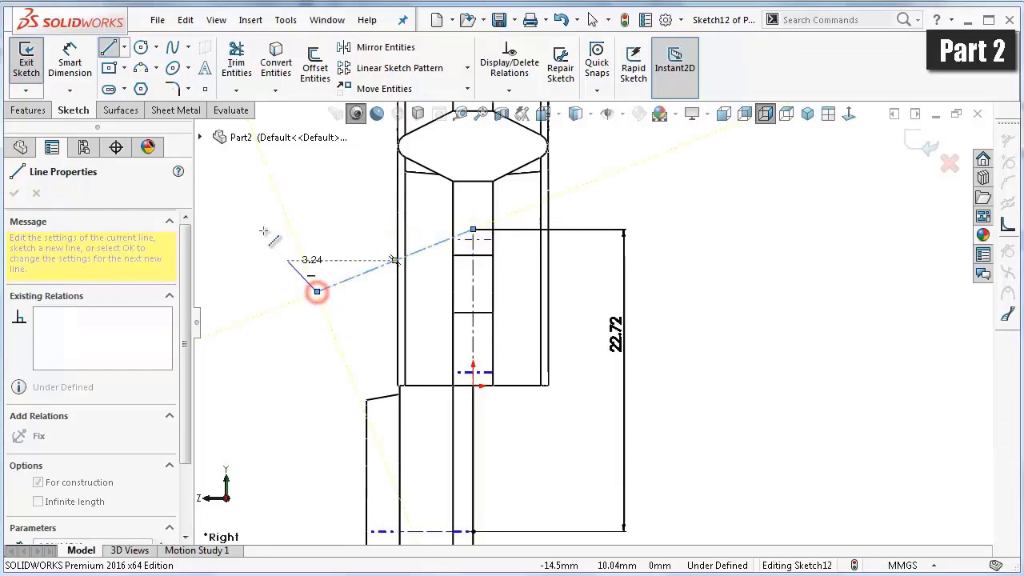
- Dimension the angled line with an 8.6 mm horizontal offset and 68° to the vertical centerline
{"action": "left_click", "coordinate": [72, 64]}
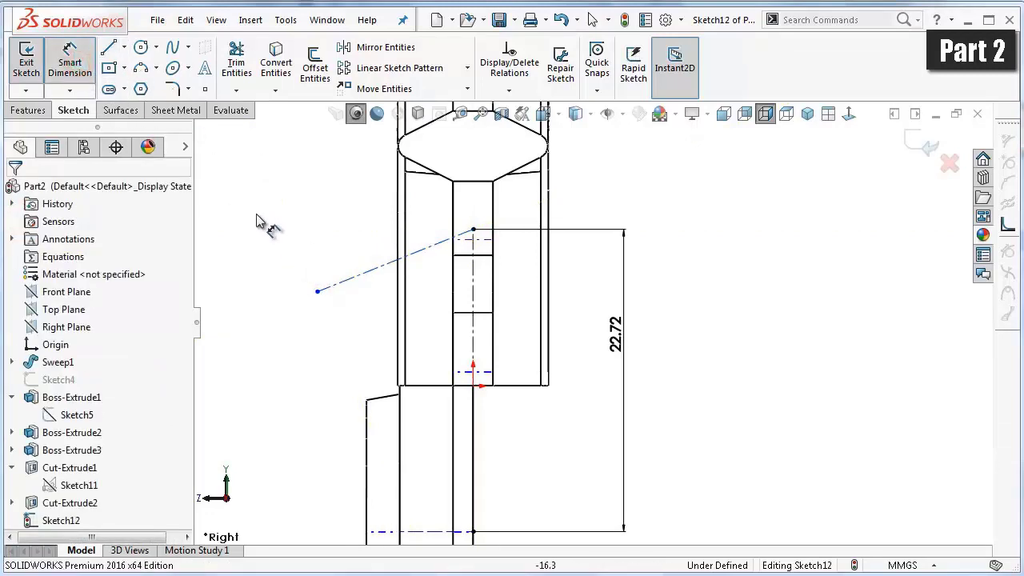
{"action": "left_click", "coordinate": [344, 280]}
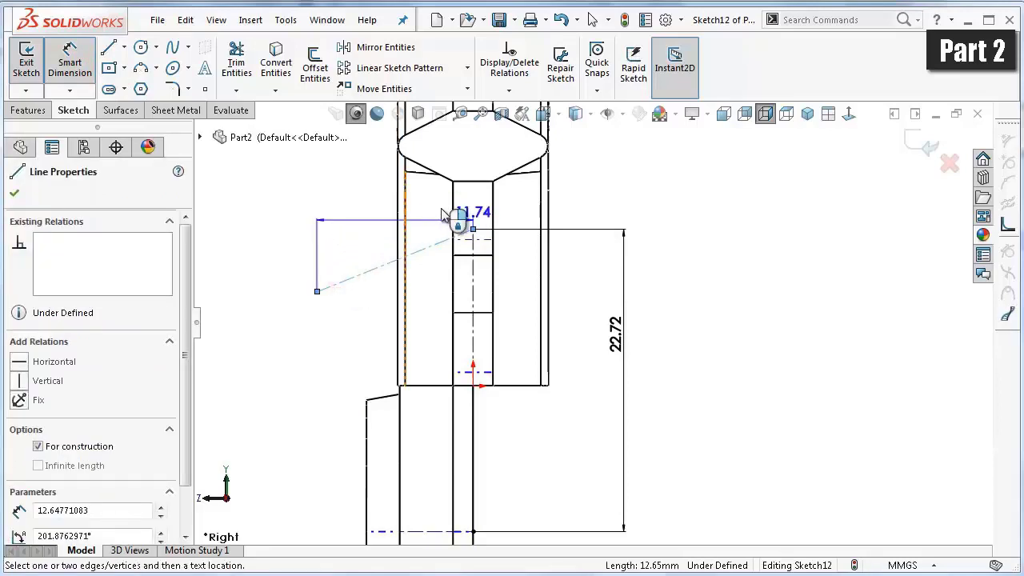
{"action": "left_click", "coordinate": [358, 217]}
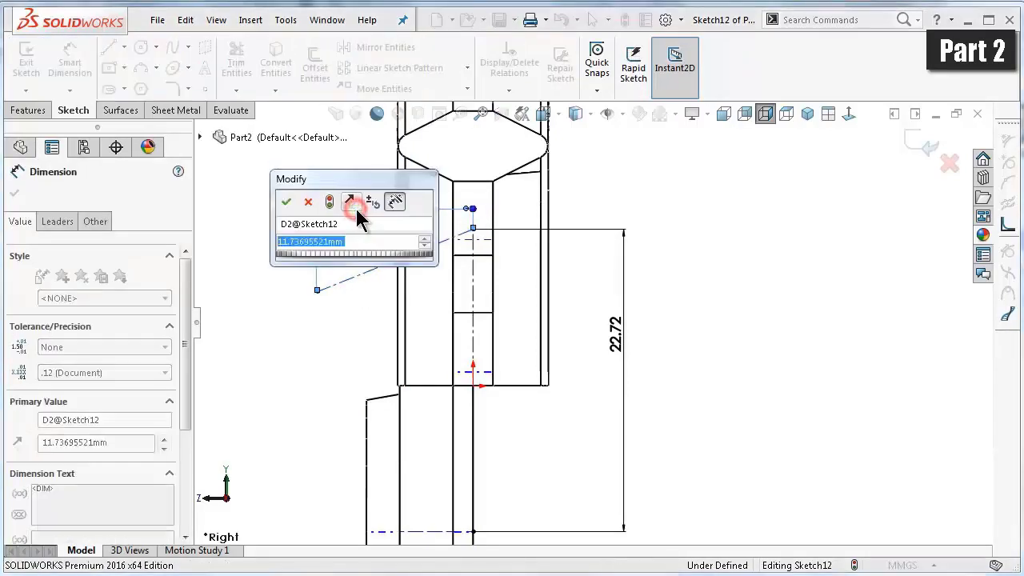
{"action": "type", "text": "8.6"}
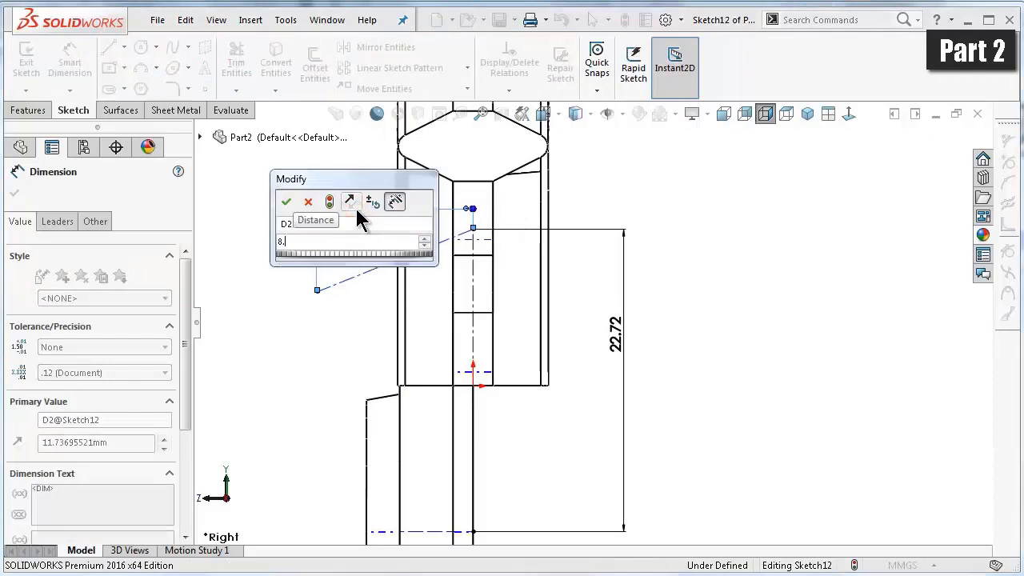
{"action": "key", "text": "Return"}
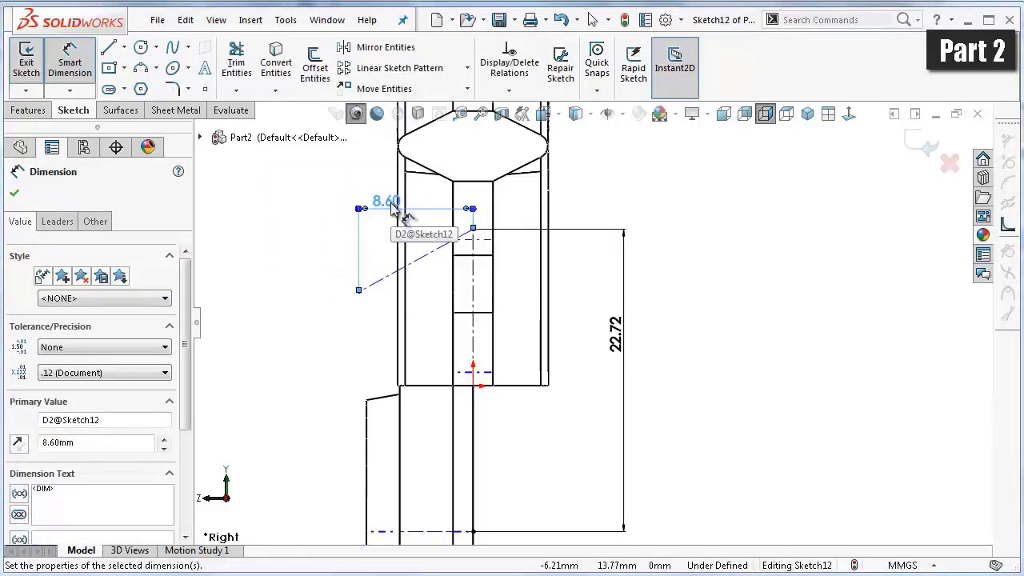
{"action": "left_click", "coordinate": [426, 260]}
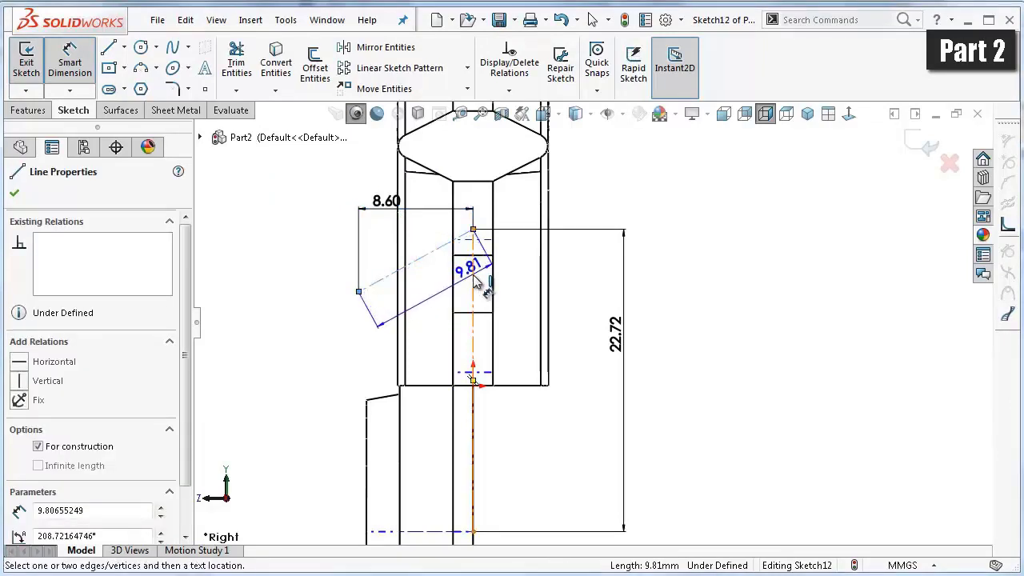
{"action": "left_click", "coordinate": [474, 278]}
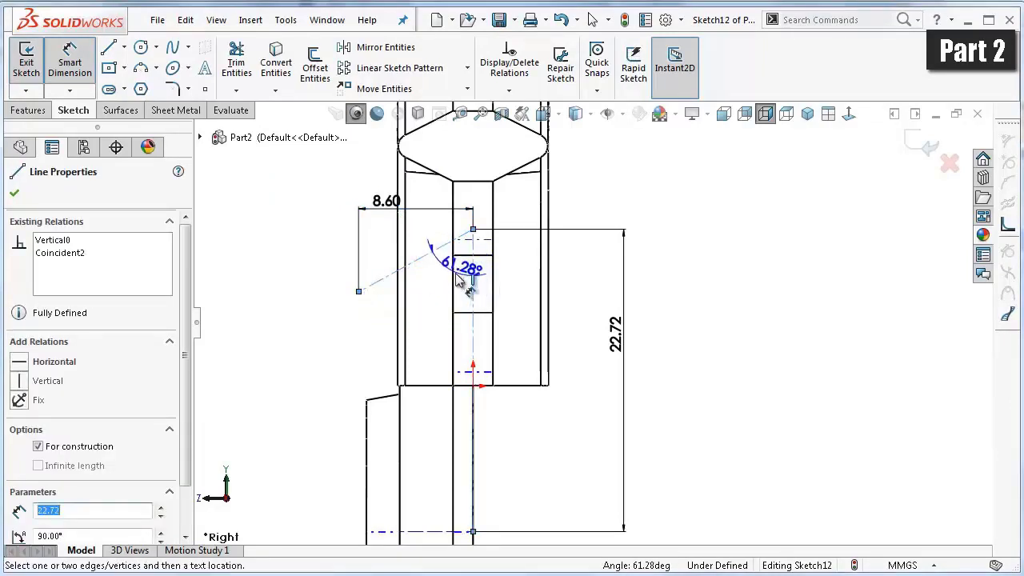
{"action": "left_click", "coordinate": [427, 272]}
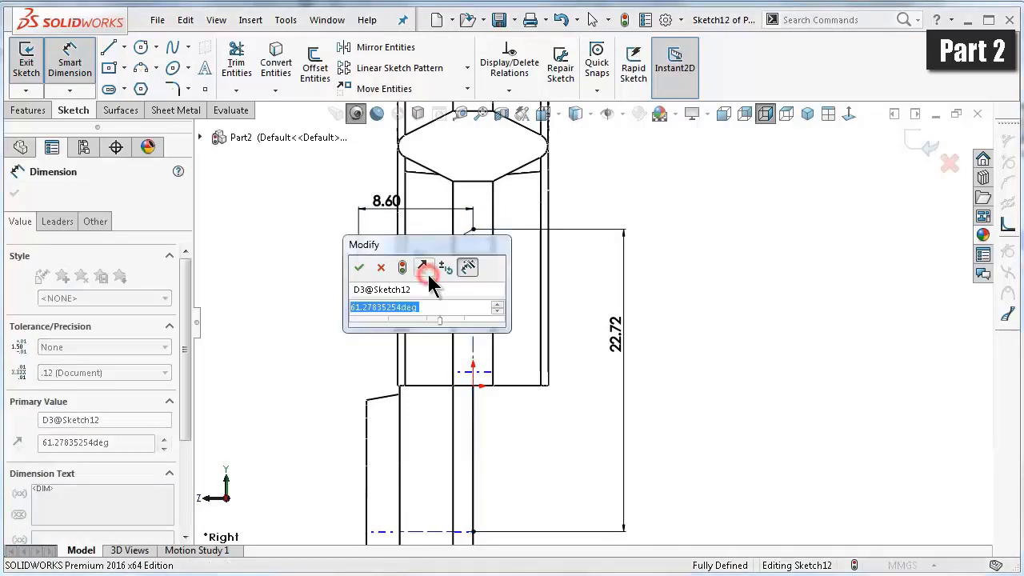
{"action": "type", "text": "68"}
{"action": "key", "text": "Return"}
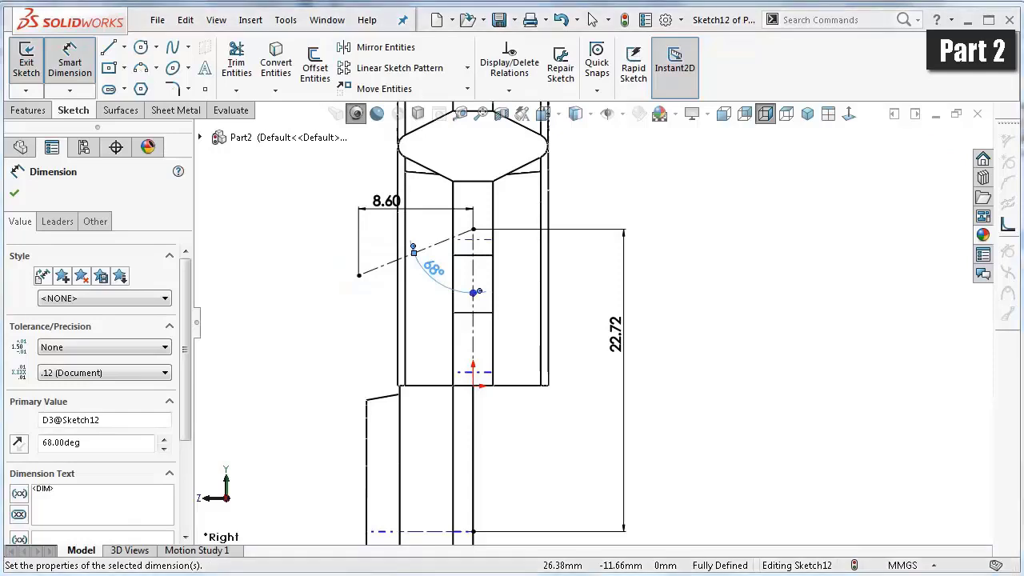
- Exit Sketch12 and orbit the part into an oblique view
{"action": "left_click", "coordinate": [784, 309]}
{"action": "scroll", "coordinate": [792, 307], "scroll_direction": "up", "scroll_amount": 3}
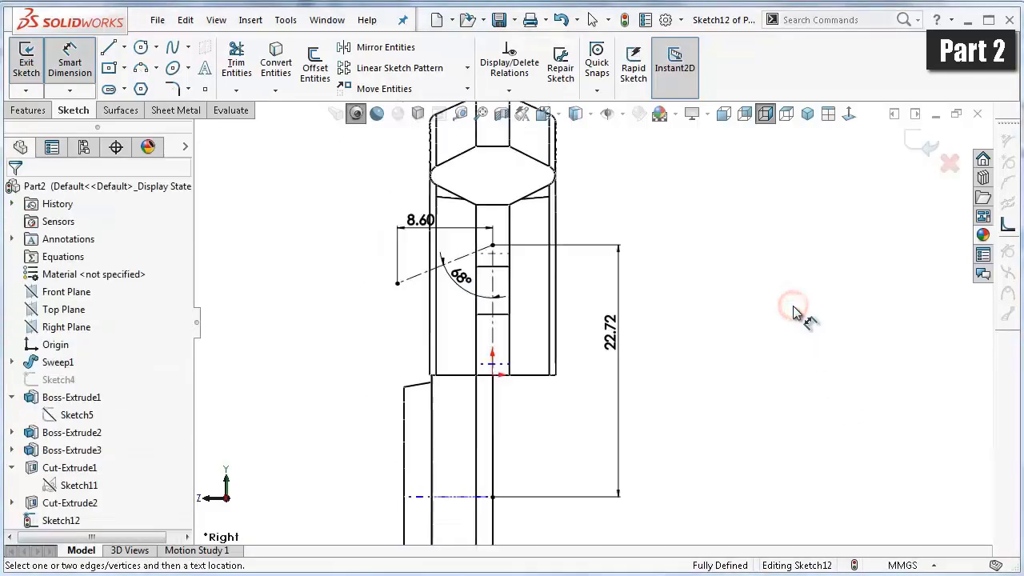
{"action": "left_click", "coordinate": [926, 151]}
{"action": "middle_click_drag", "start_coordinate": [715, 289], "coordinate": [754, 295]}
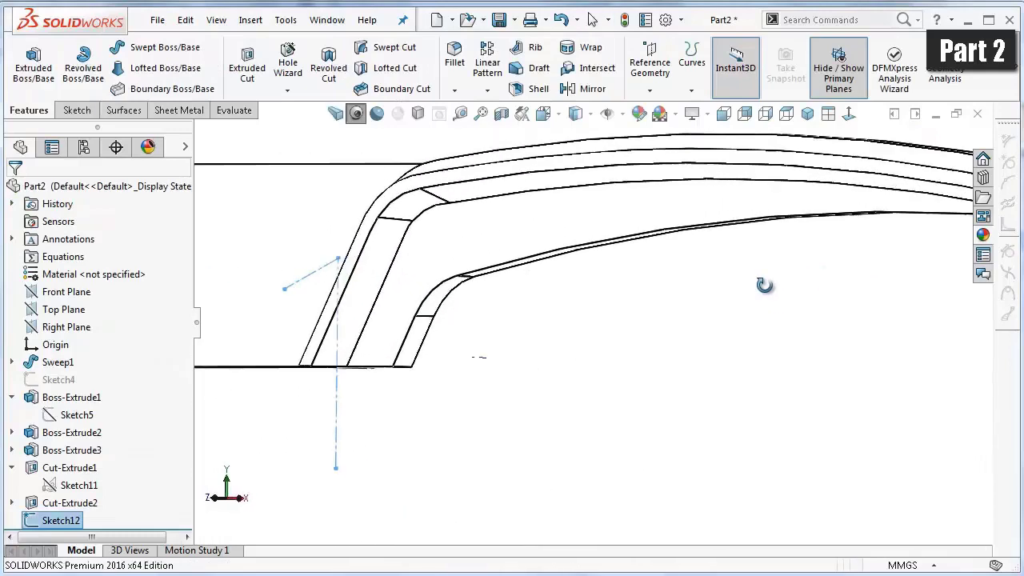
{"action": "scroll", "coordinate": [752, 290], "scroll_direction": "up", "scroll_amount": 2}
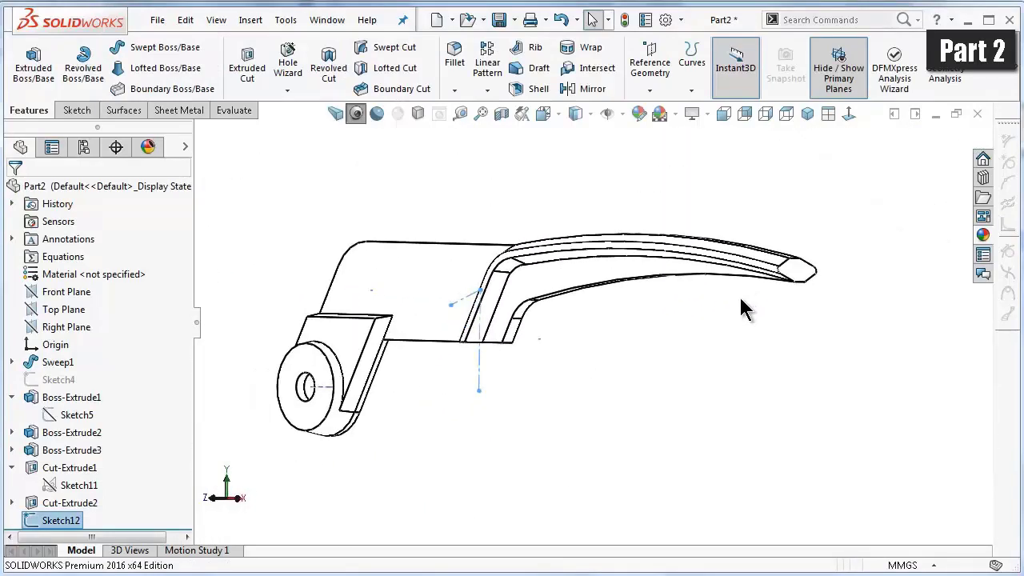
- Create Plane1 from the angled sketch line and its endpoint
{"action": "left_click", "coordinate": [653, 70]}
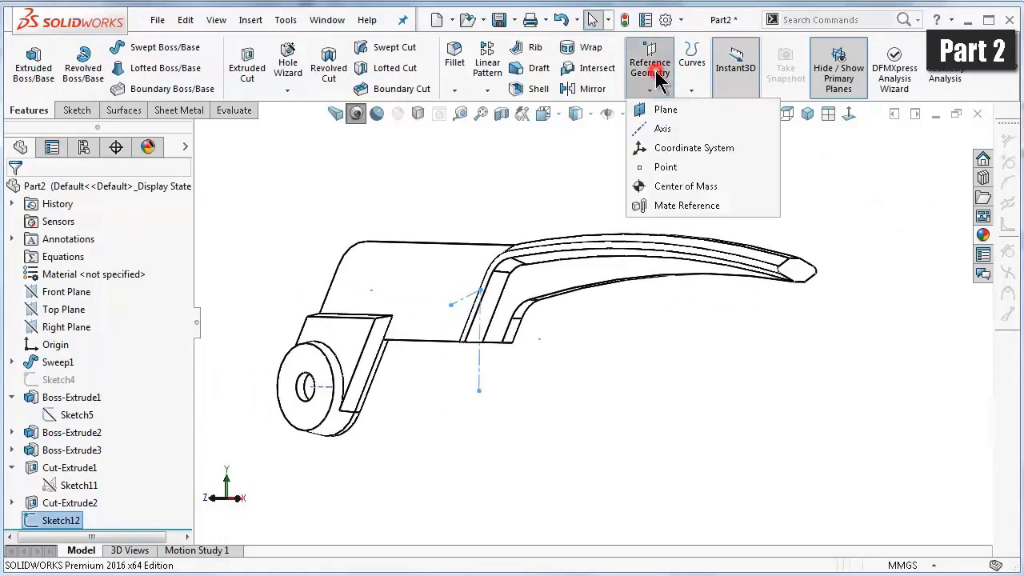
{"action": "left_click", "coordinate": [665, 109]}
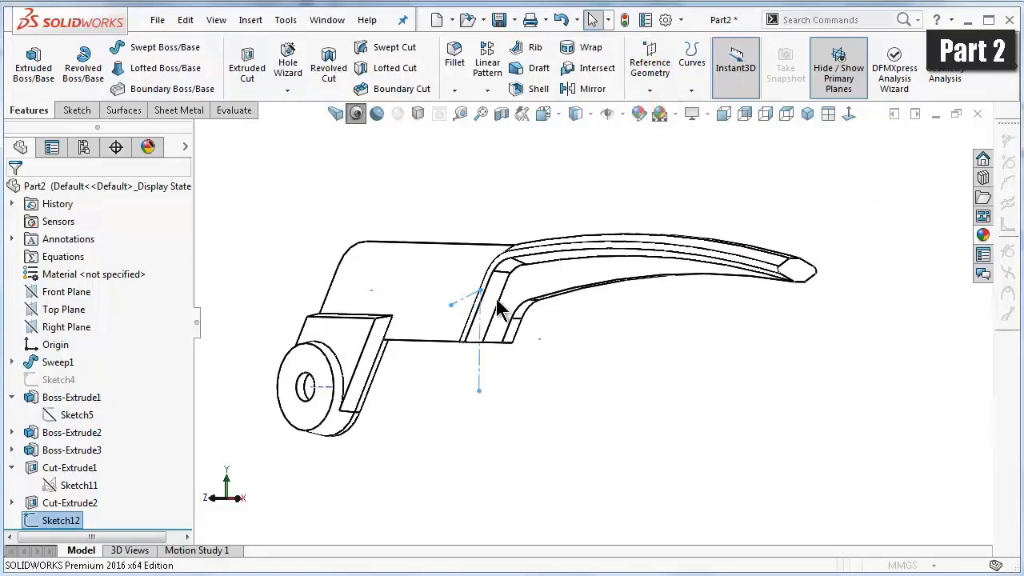
{"action": "middle_click_drag", "start_coordinate": [477, 253], "coordinate": [475, 258]}
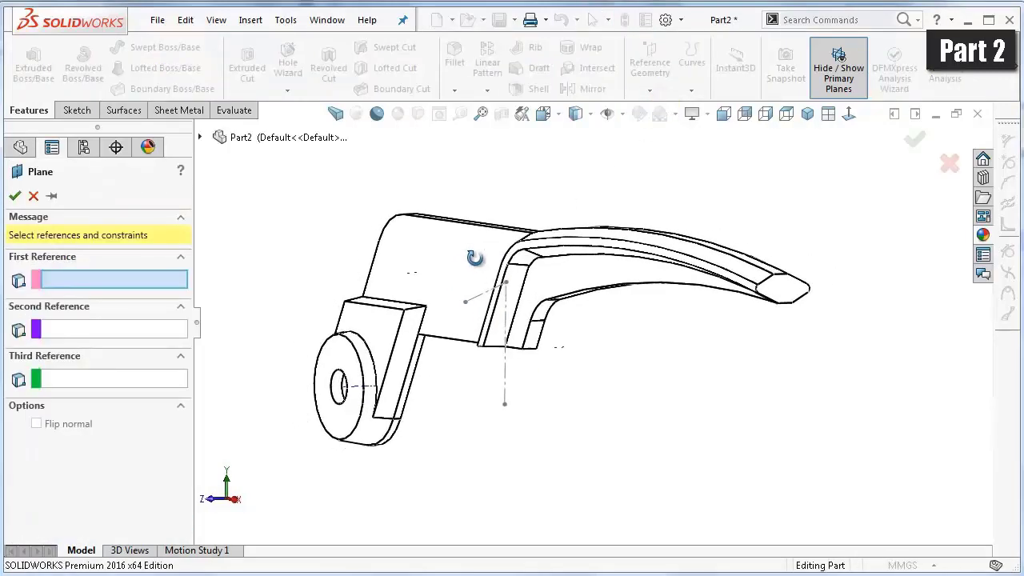
{"action": "scroll", "coordinate": [476, 257], "scroll_direction": "down", "scroll_amount": 3}
{"action": "scroll", "coordinate": [477, 269], "scroll_direction": "down", "scroll_amount": 2}
{"action": "left_click", "coordinate": [523, 352]}
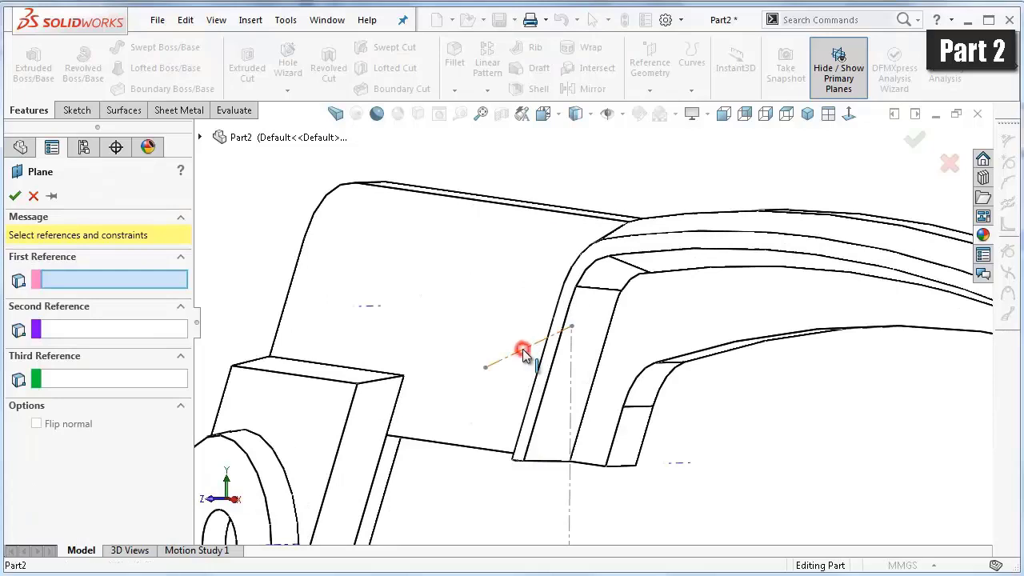
{"action": "left_click", "coordinate": [487, 371]}
{"action": "right_click", "coordinate": [488, 369]}
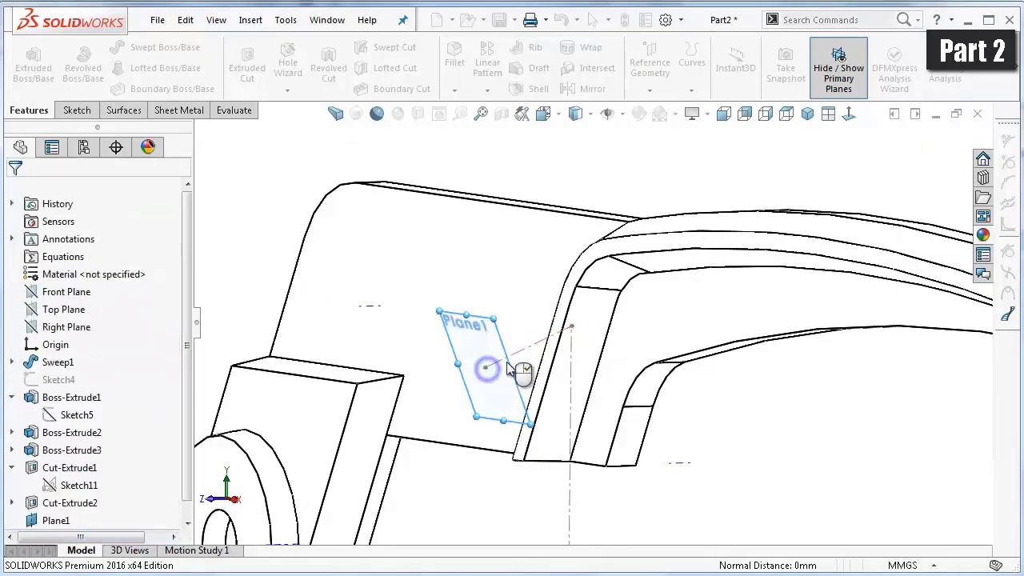
- Switch to Shaded With Edges, orbit the part, and select Plane1 for sketching
{"action": "left_click", "coordinate": [584, 113]}
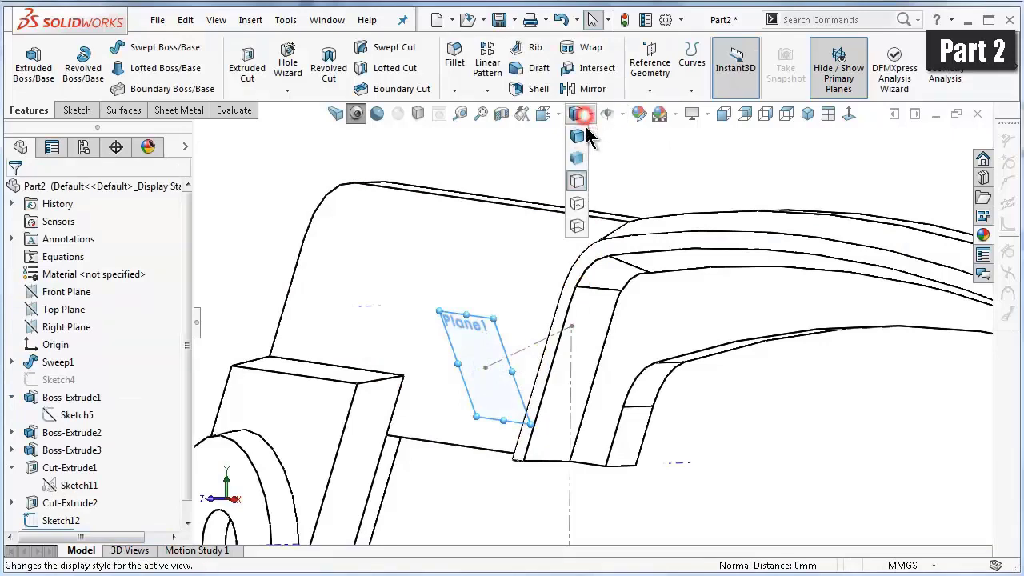
{"action": "left_click", "coordinate": [581, 134]}
{"action": "left_click", "coordinate": [747, 450]}
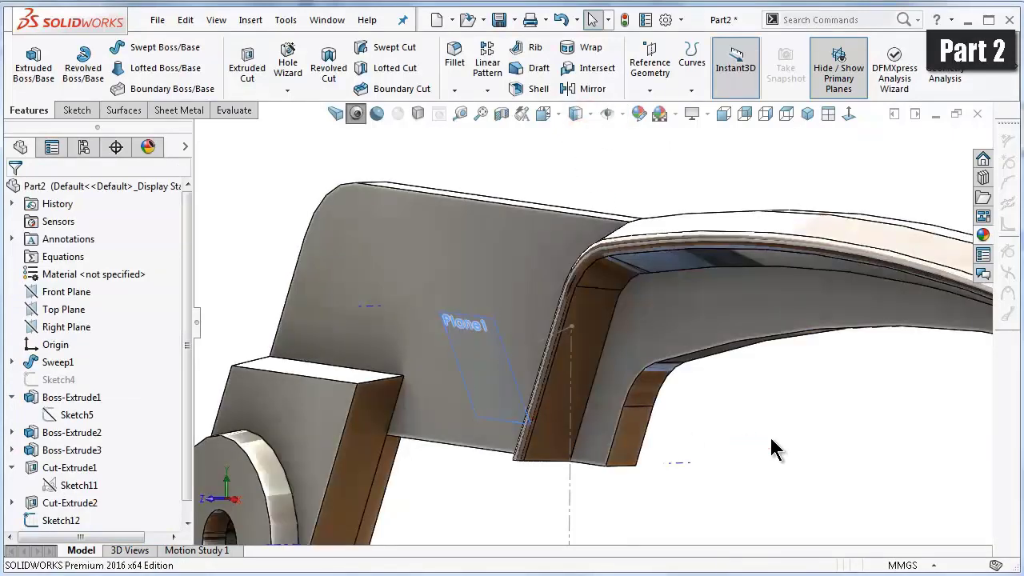
{"action": "mouse_move", "coordinate": [776, 450]}
{"action": "middle_mouse_down"}
{"action": "mouse_move", "coordinate": [784, 347]}
{"action": "mouse_move", "coordinate": [620, 481]}
{"action": "middle_mouse_up"}
{"action": "left_click", "coordinate": [550, 468]}
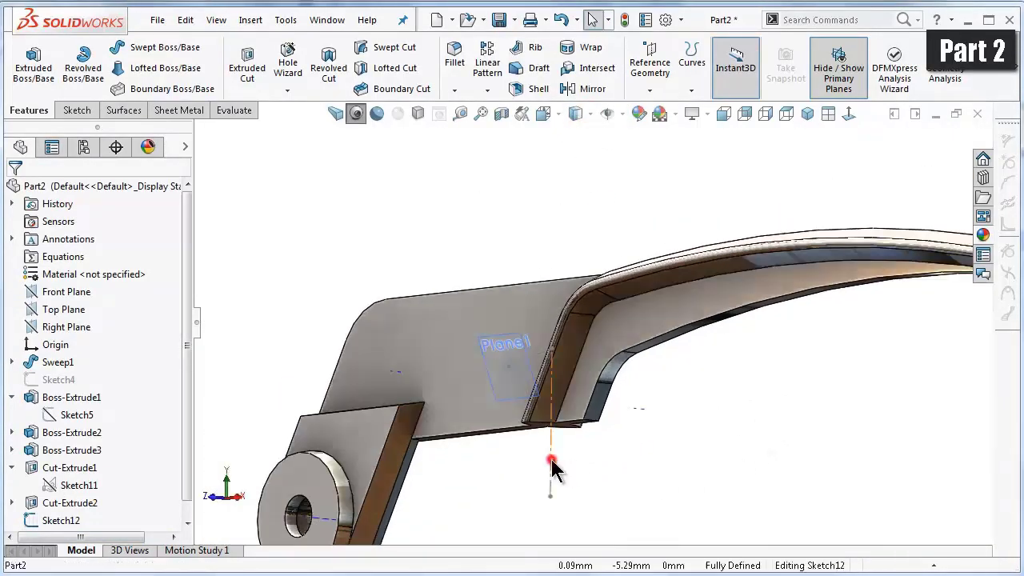
{"action": "left_click", "coordinate": [612, 410]}
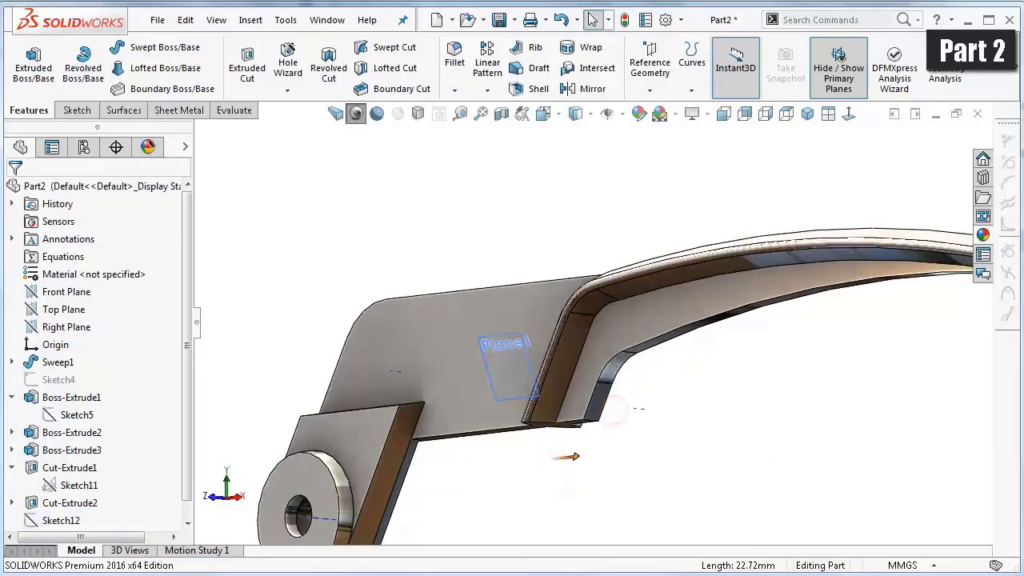
{"action": "middle_click_drag", "start_coordinate": [565, 456], "coordinate": [526, 317]}
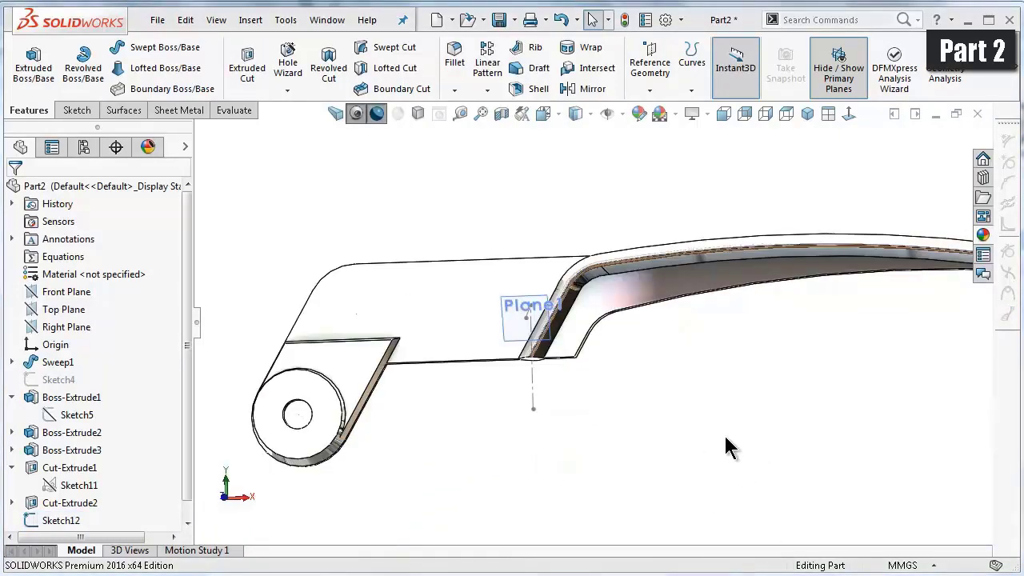
{"action": "scroll", "coordinate": [697, 402], "scroll_direction": "down", "scroll_amount": 2}
{"action": "middle_click_drag", "start_coordinate": [696, 411], "coordinate": [812, 290]}
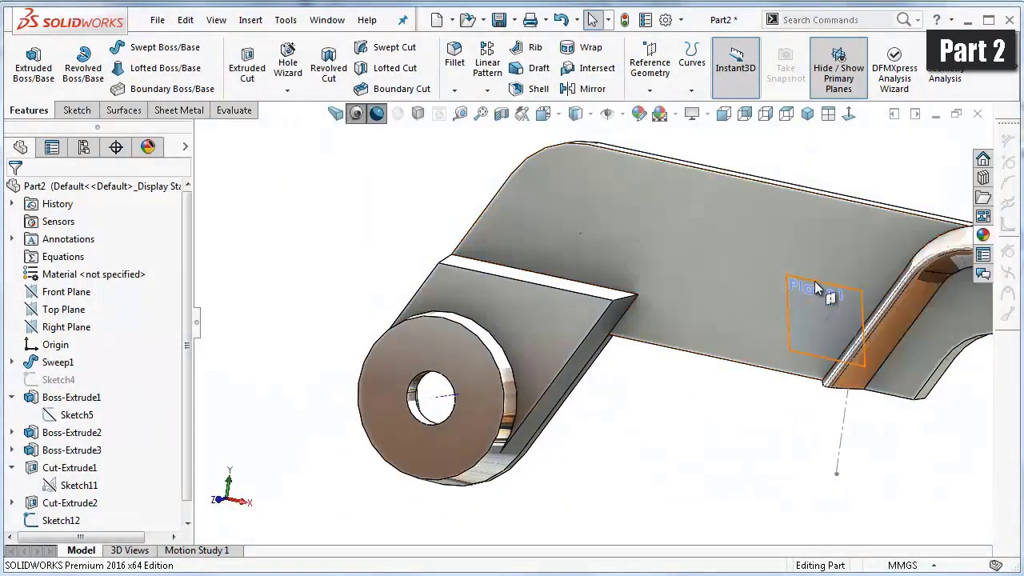
{"action": "left_click", "coordinate": [814, 284]}
- Start a sketch on Plane1, view it face-on, and draw a circle left of the plane
{"action": "left_click", "coordinate": [883, 240]}
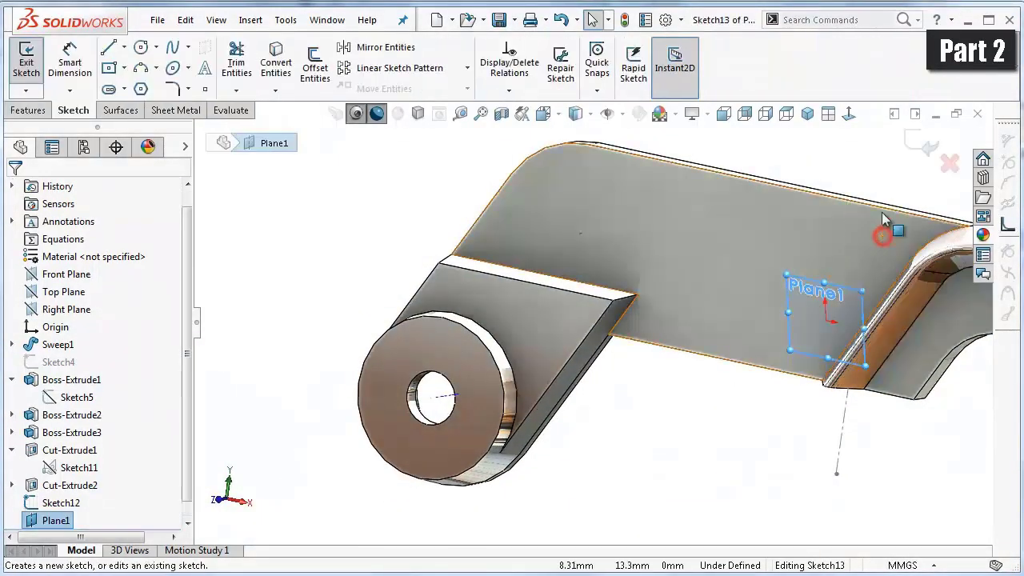
{"action": "left_click", "coordinate": [853, 119]}
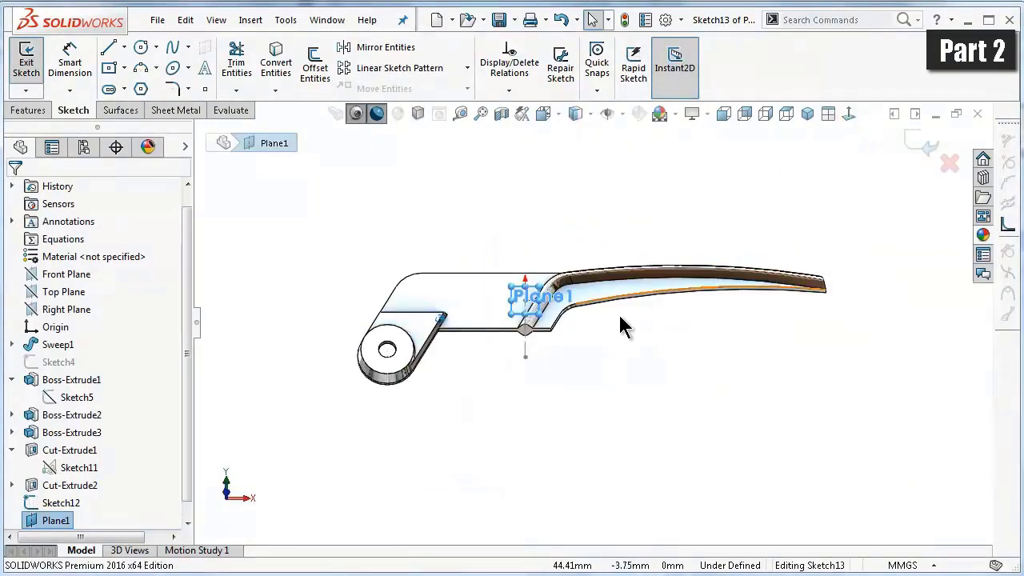
{"action": "scroll", "coordinate": [550, 320], "scroll_direction": "down", "scroll_amount": 5}
{"action": "scroll", "coordinate": [550, 320], "scroll_direction": "down", "scroll_amount": 3}
{"action": "scroll", "coordinate": [550, 320], "scroll_direction": "up", "scroll_amount": 2}
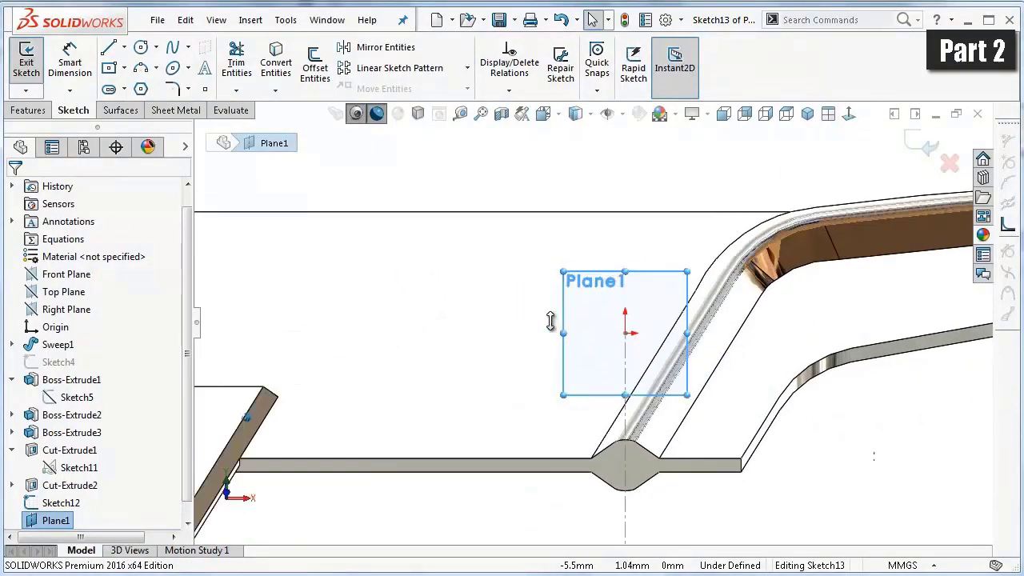
{"action": "left_click", "coordinate": [139, 49]}
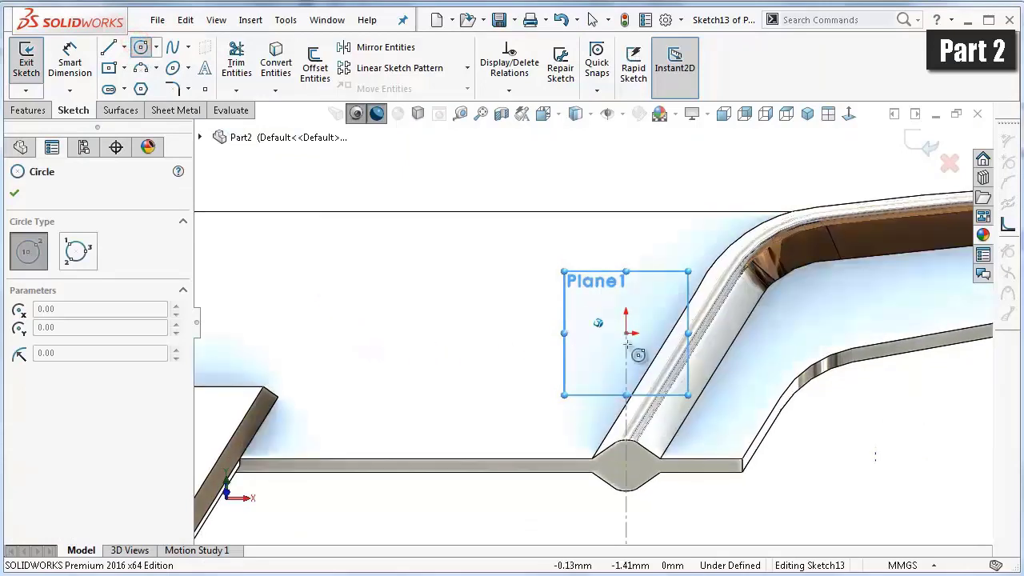
{"action": "left_click", "coordinate": [413, 335]}
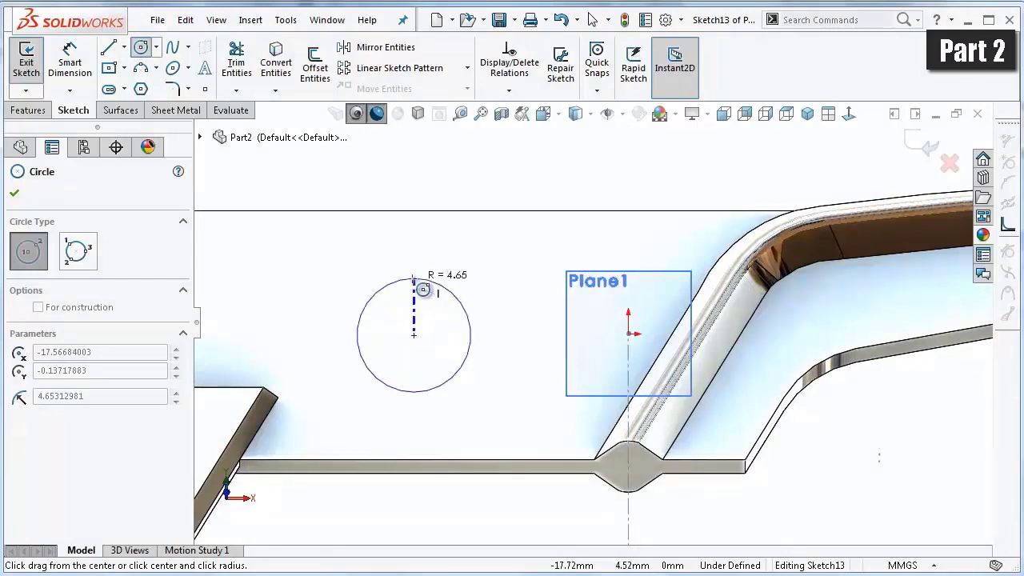
{"action": "left_click", "coordinate": [413, 280]}
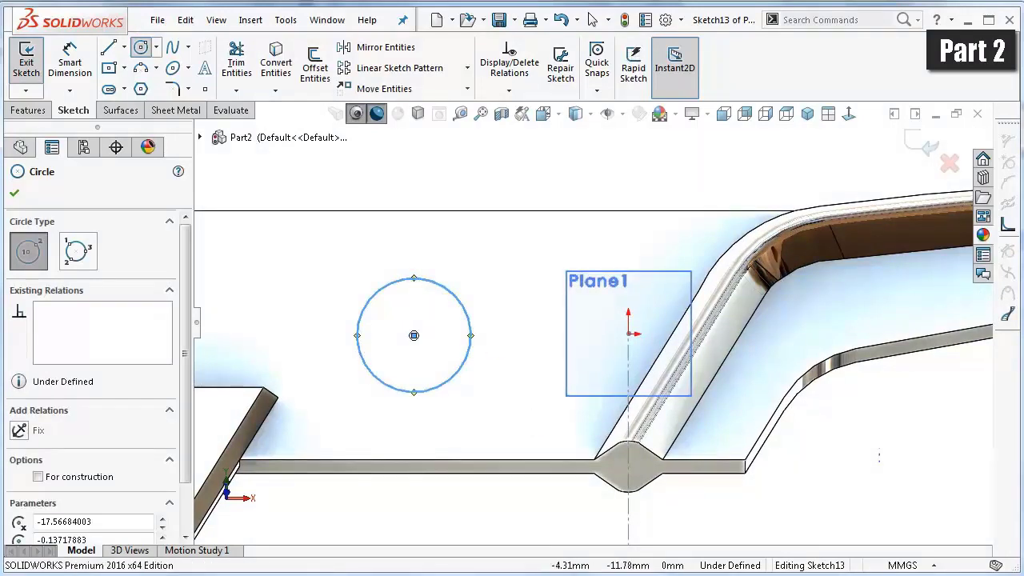
- Dimension the circle's centre 32.68 mm from the corner of the handle's lower edge
{"action": "left_click", "coordinate": [70, 64]}
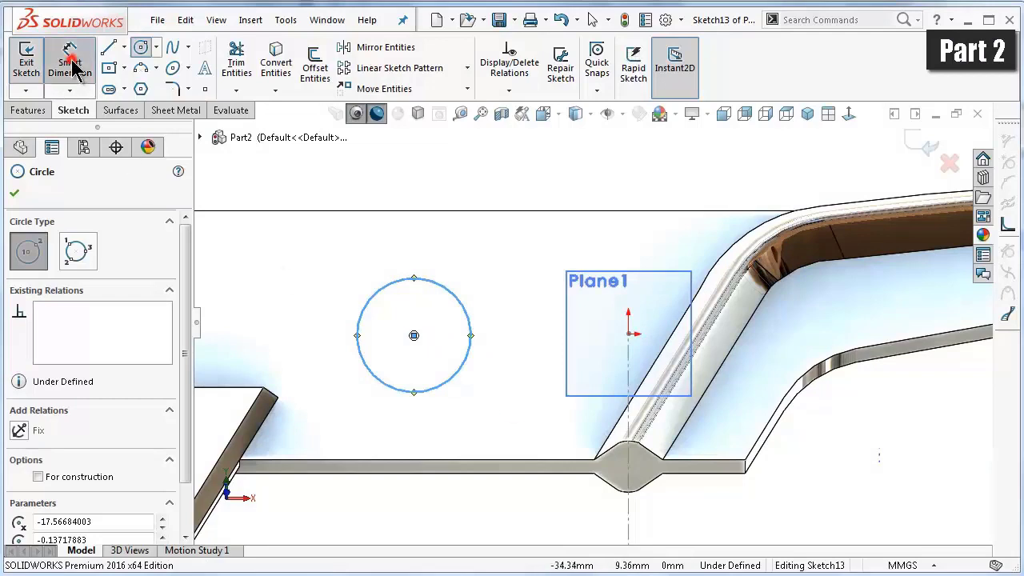
{"action": "left_click", "coordinate": [414, 336]}
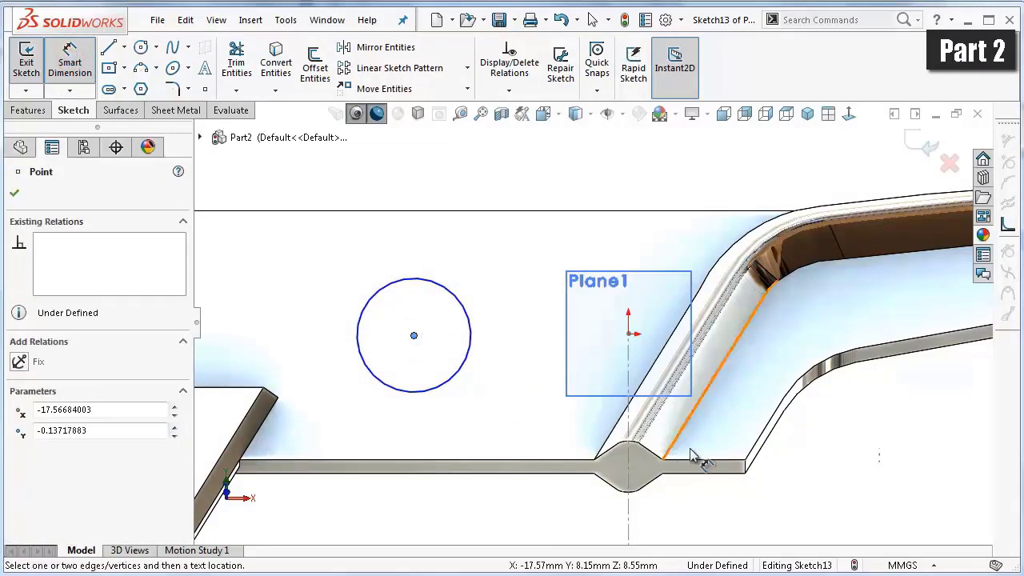
{"action": "left_click", "coordinate": [745, 462]}
{"action": "scroll", "coordinate": [629, 292], "scroll_direction": "up", "scroll_amount": 2}
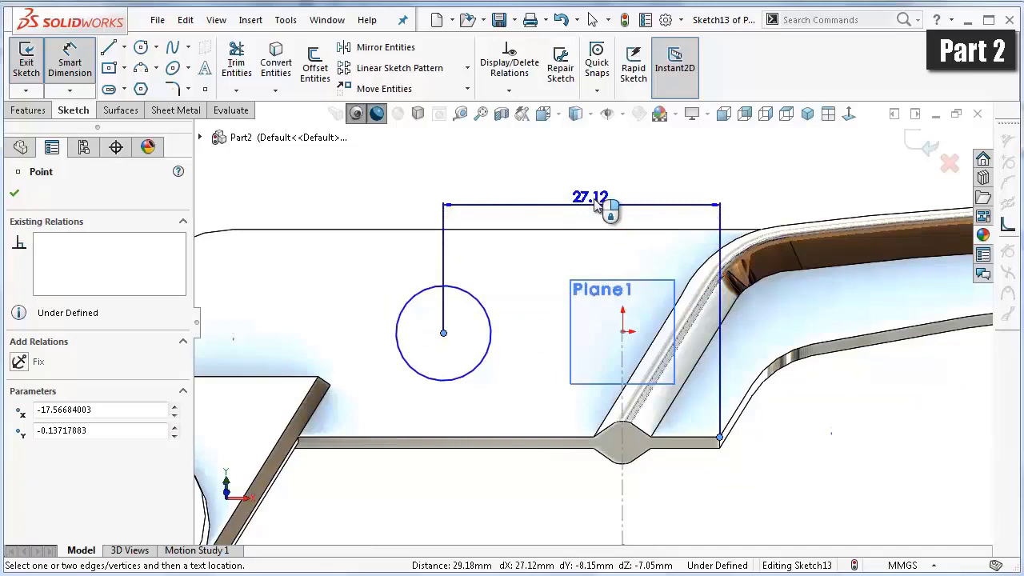
{"action": "left_click", "coordinate": [595, 204]}
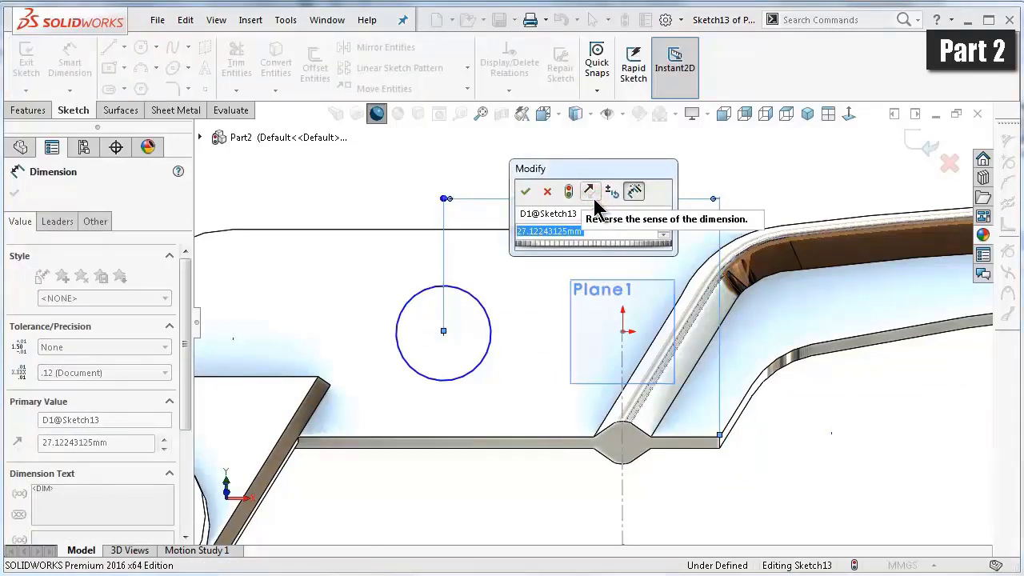
{"action": "type", "text": "32"}
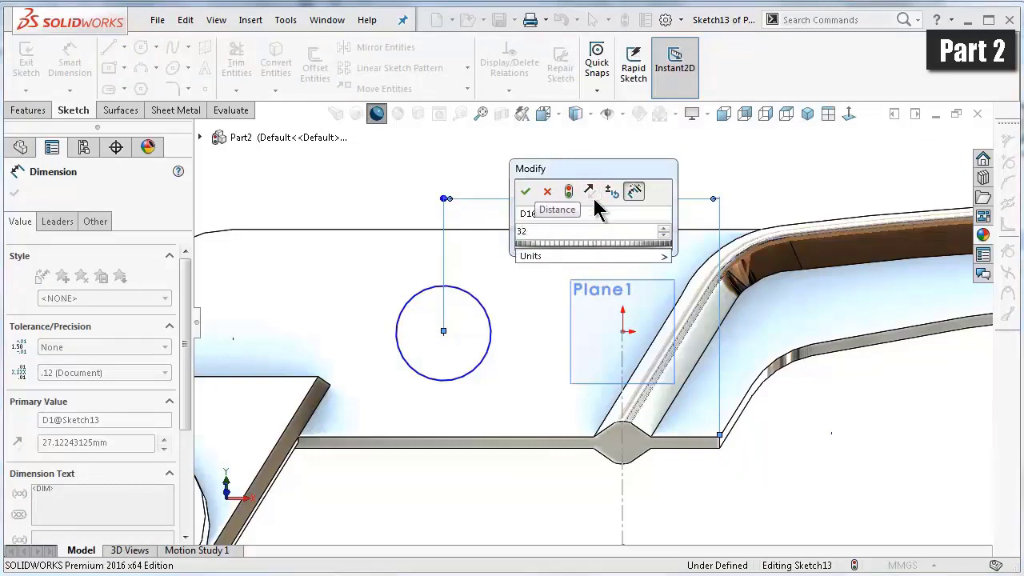
{"action": "type", "text": "."}
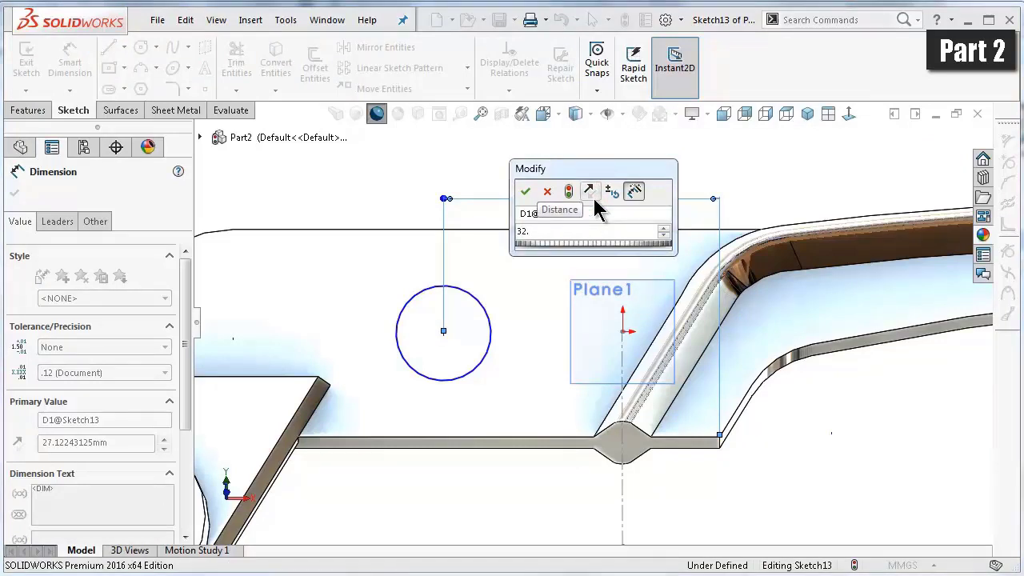
{"action": "type", "text": "68"}
{"action": "key", "text": "Return"}
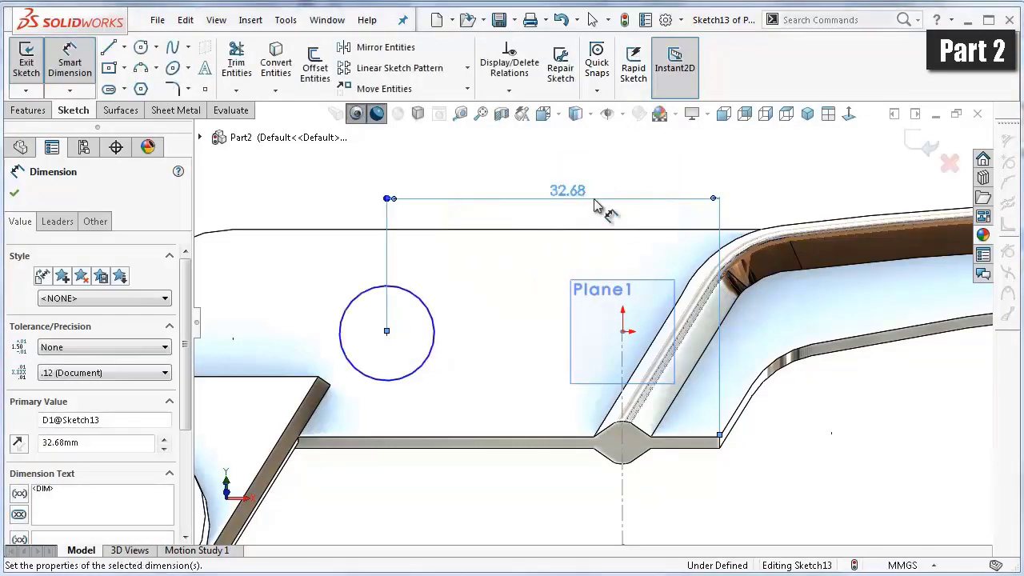
{"action": "left_click", "coordinate": [403, 172]}
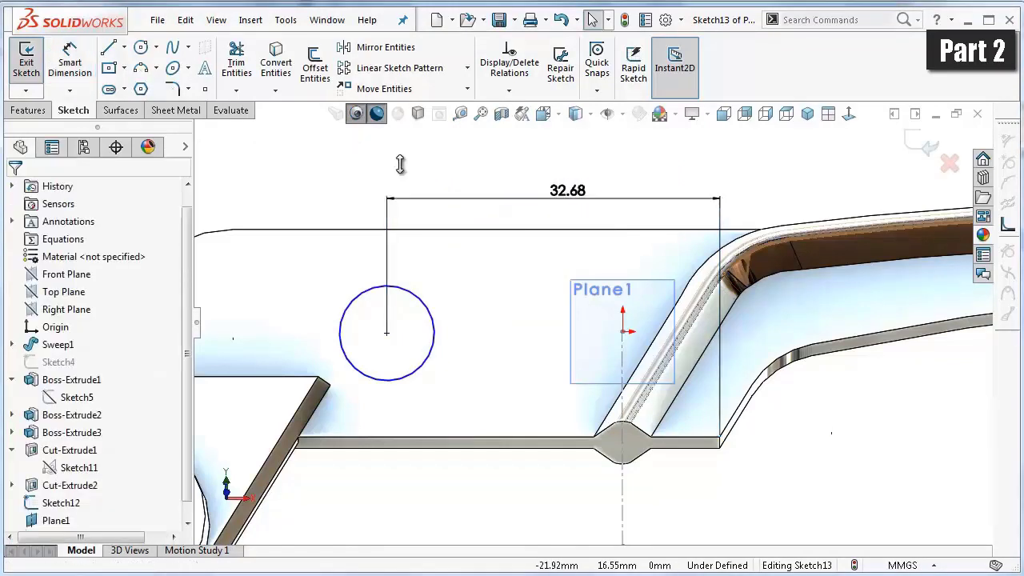
- Give the circle a 12 mm diameter dimension
{"action": "left_click", "coordinate": [387, 335]}
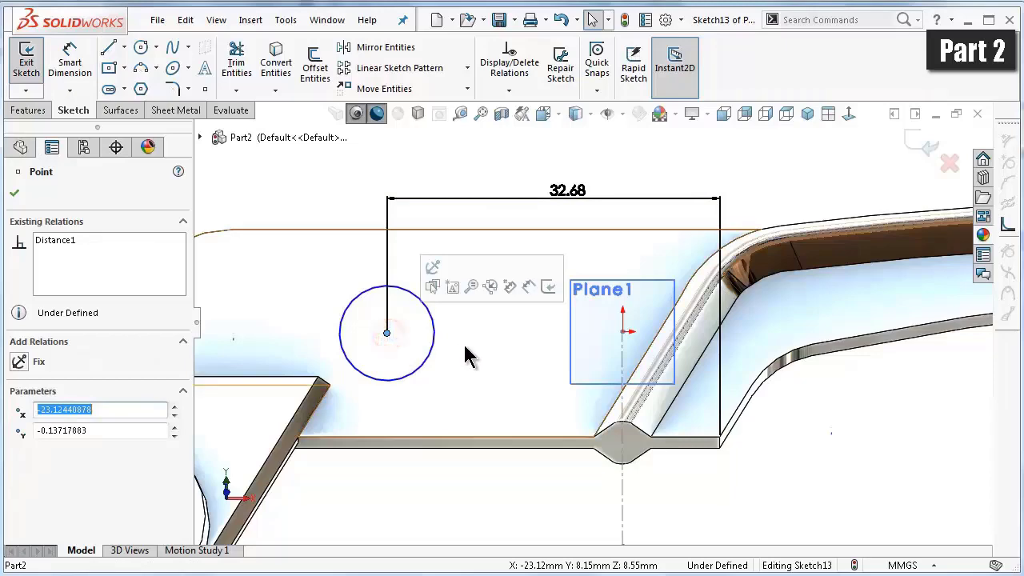
{"action": "left_click", "coordinate": [344, 264]}
{"action": "left_click", "coordinate": [328, 206]}
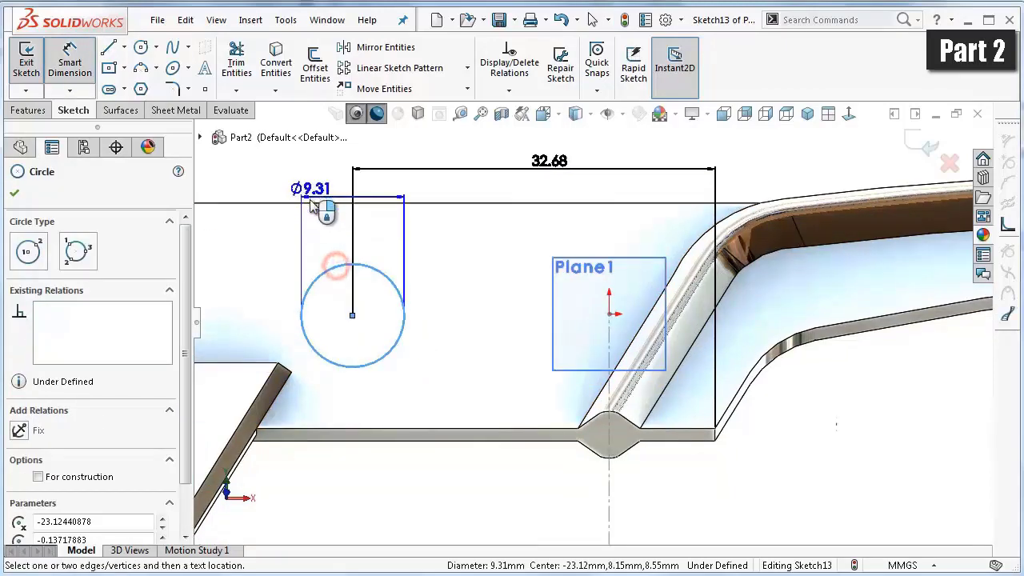
{"action": "left_click", "coordinate": [287, 248]}
{"action": "type", "text": "12"}
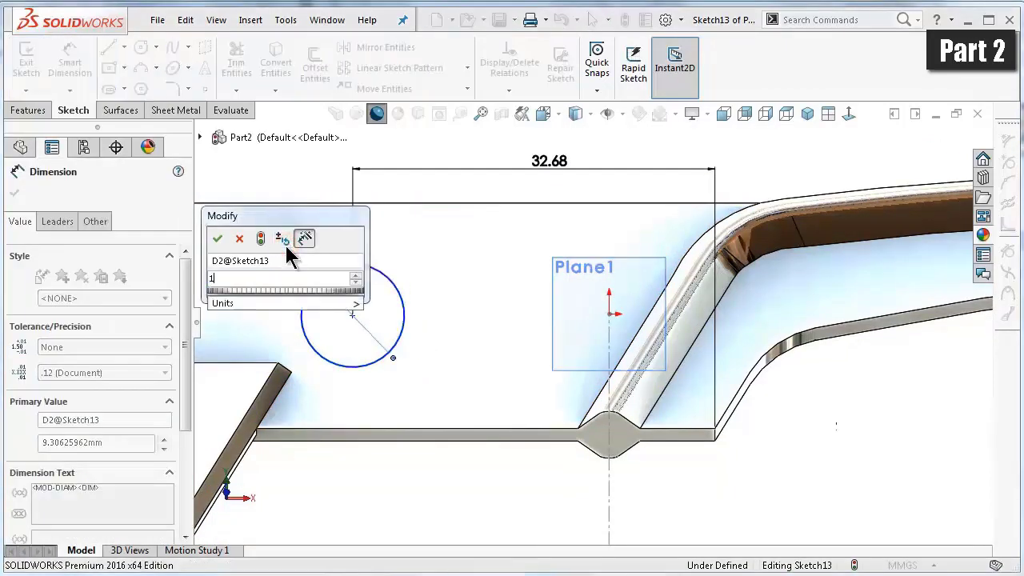
{"action": "key", "text": "Return"}
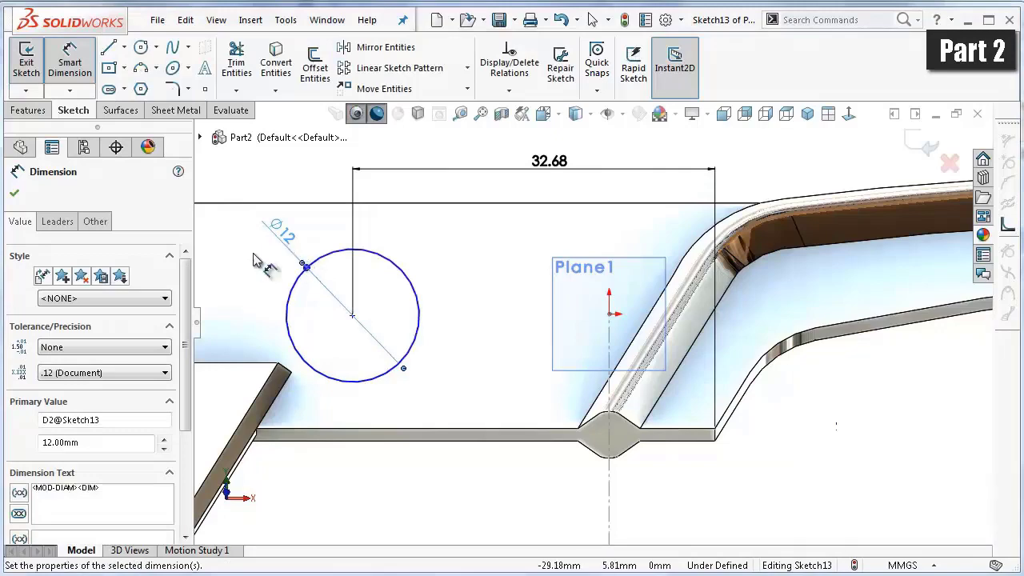
{"action": "middle_click_drag", "start_coordinate": [263, 259], "coordinate": [318, 200], "text": "ctrl"}
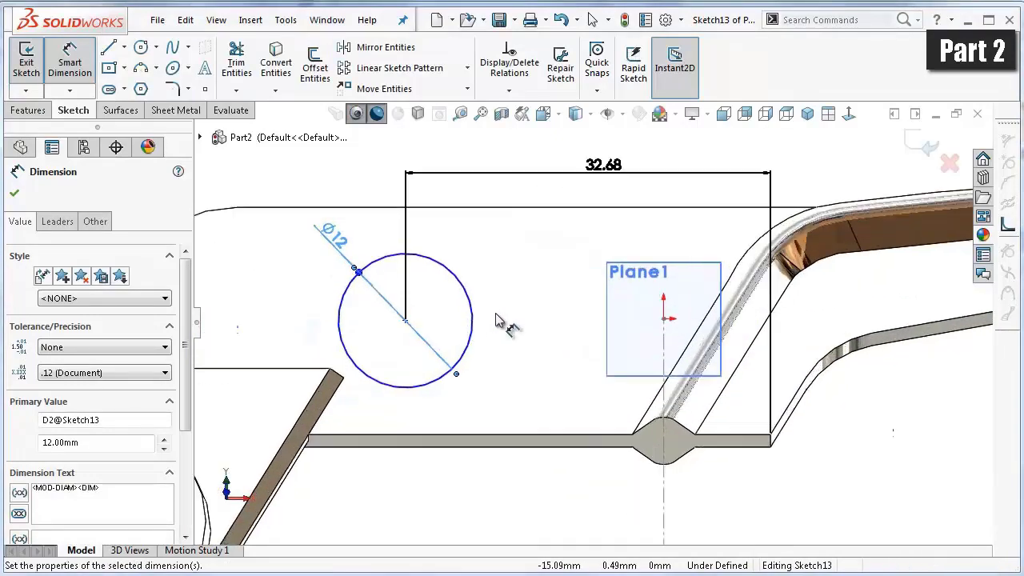
- Draw a construction centerline from the circle's centre to the Plane1 origin
{"action": "left_click", "coordinate": [124, 50]}
{"action": "left_click", "coordinate": [138, 85]}
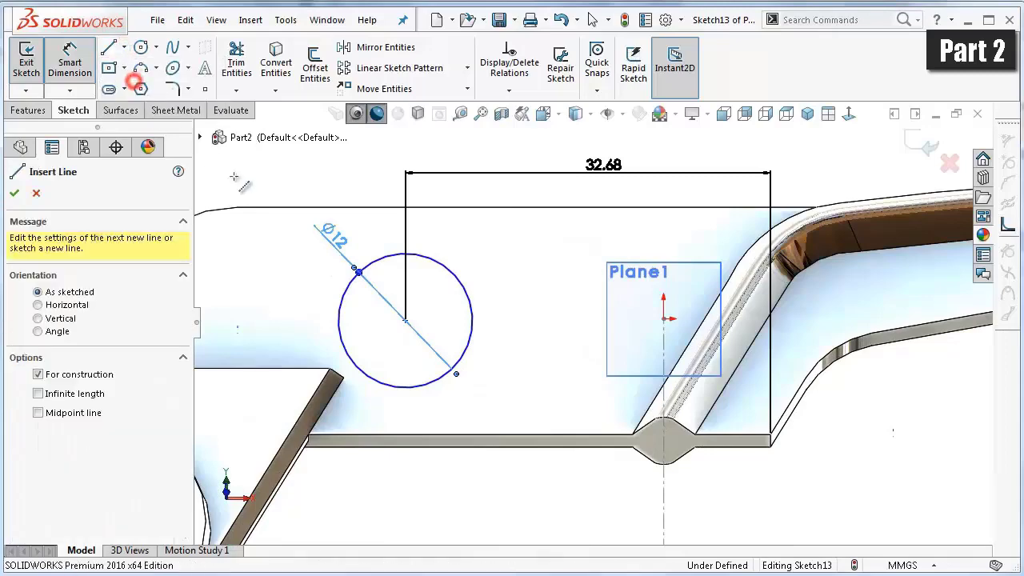
{"action": "left_click", "coordinate": [406, 321]}
{"action": "scroll", "coordinate": [670, 316], "scroll_direction": "down", "scroll_amount": 3}
{"action": "scroll", "coordinate": [672, 318], "scroll_direction": "down", "scroll_amount": 1}
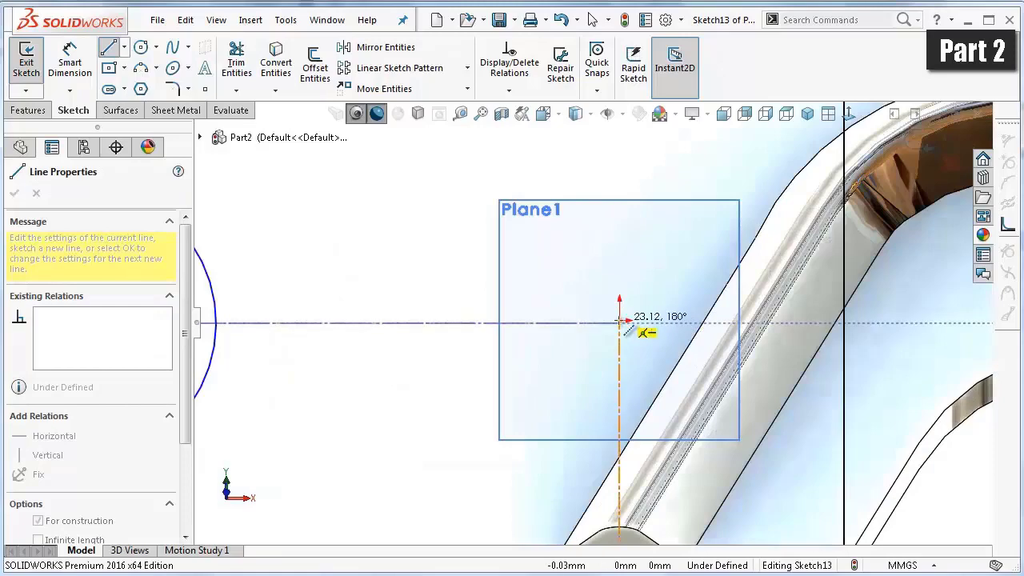
{"action": "scroll", "coordinate": [632, 323], "scroll_direction": "down", "scroll_amount": 2}
{"action": "scroll", "coordinate": [608, 324], "scroll_direction": "down", "scroll_amount": 1}
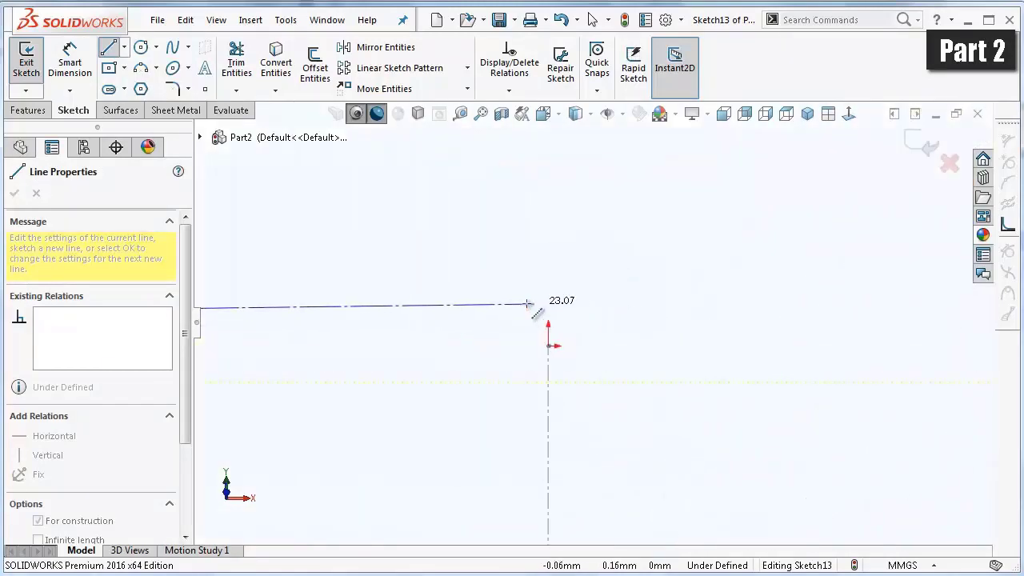
{"action": "scroll", "coordinate": [532, 316], "scroll_direction": "down", "scroll_amount": 2}
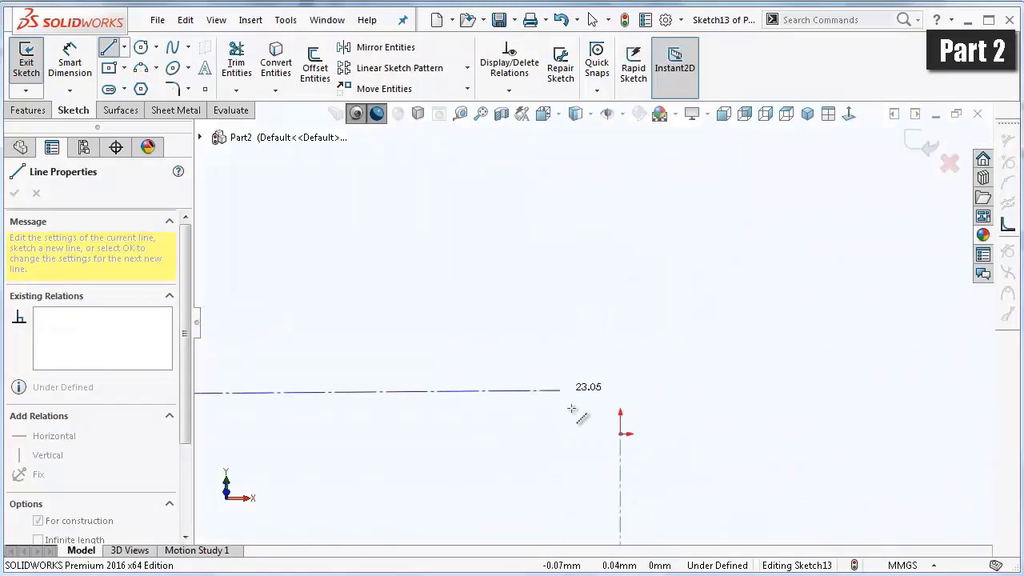
{"action": "left_click", "coordinate": [621, 434]}
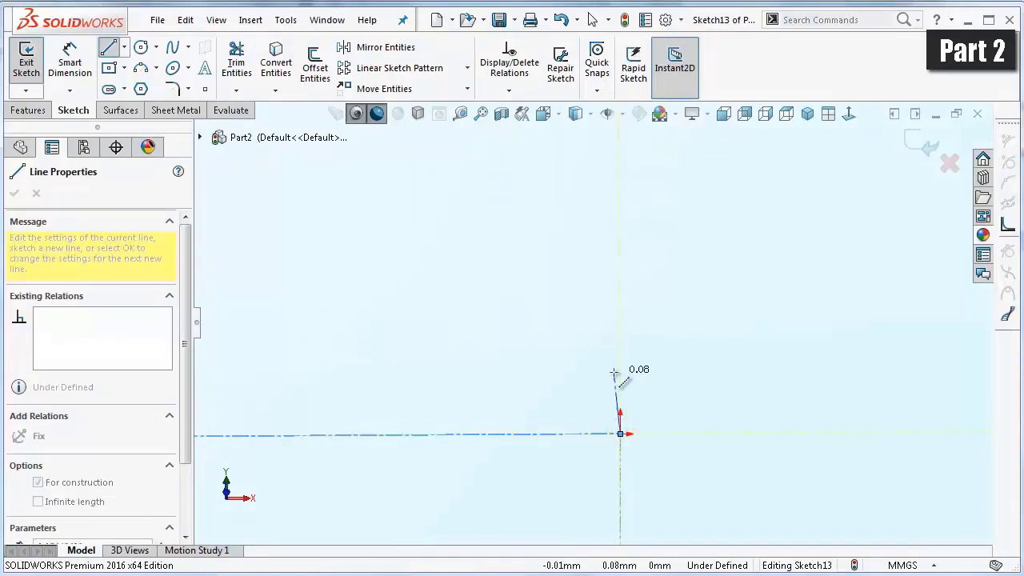
{"action": "key", "text": "Escape"}
- Apply a Horizontal relation to the new centerline
{"action": "scroll", "coordinate": [613, 377], "scroll_direction": "up", "scroll_amount": 2}
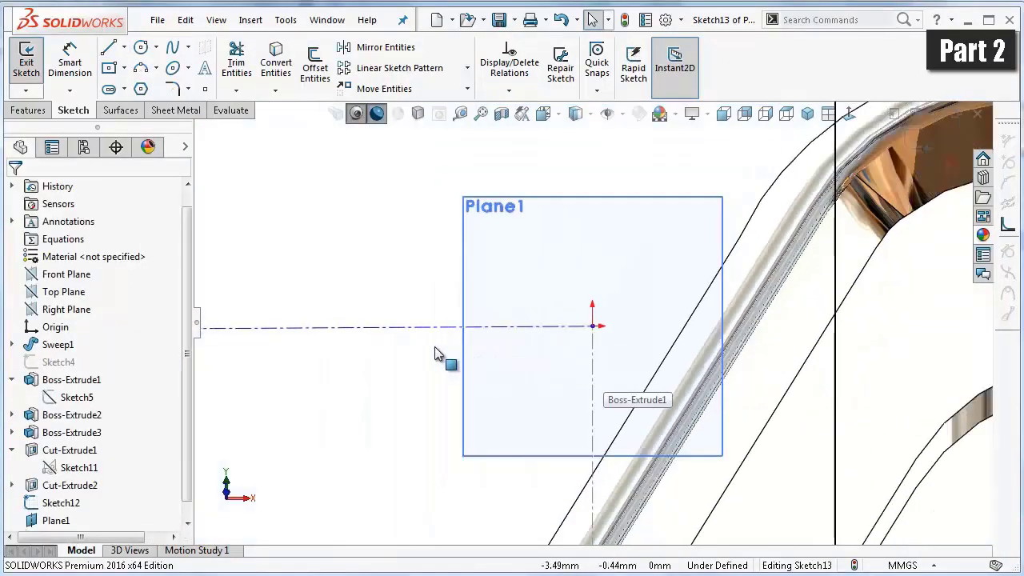
{"action": "left_click", "coordinate": [418, 326]}
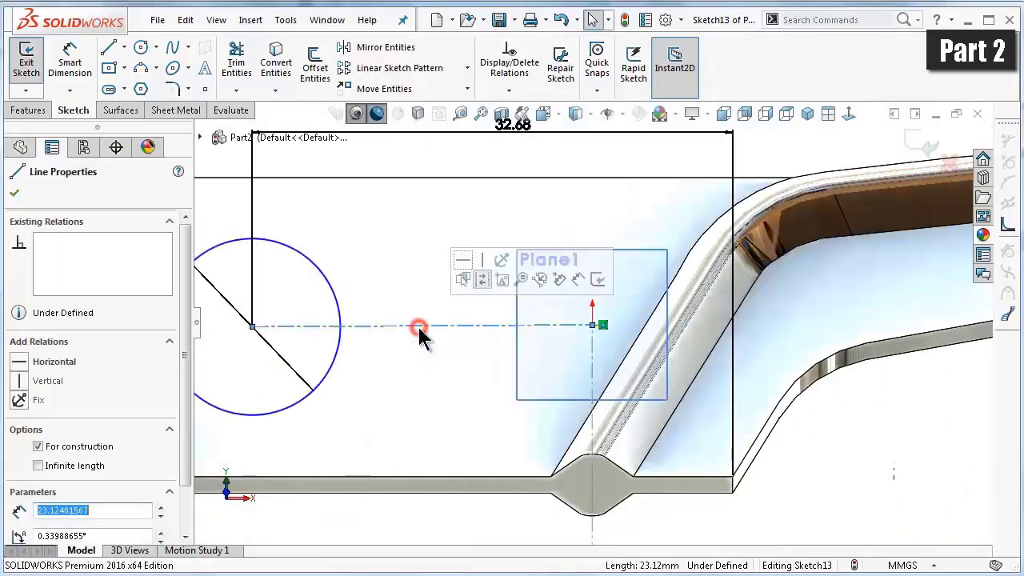
{"action": "left_click", "coordinate": [462, 259]}
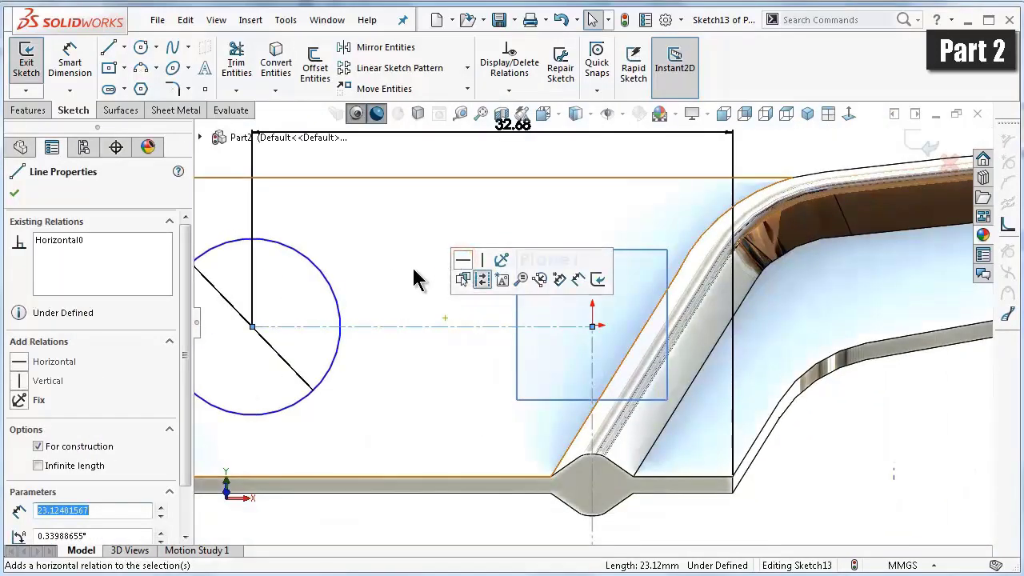
{"action": "left_click", "coordinate": [386, 266]}
{"action": "scroll", "coordinate": [388, 272], "scroll_direction": "up", "scroll_amount": 3}
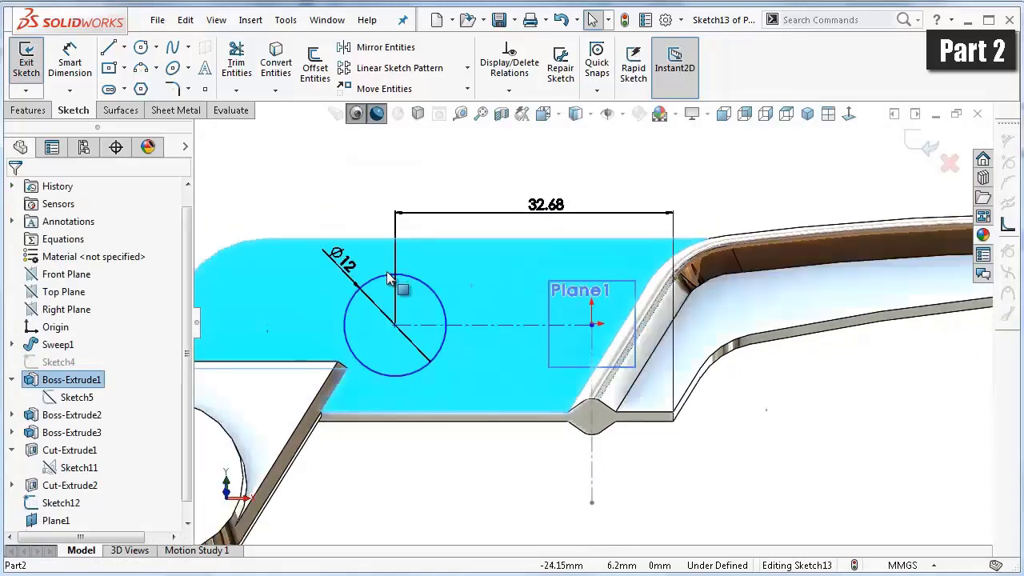
- Select the horizontal centerline together with Sketch12's vertical line
{"action": "scroll", "coordinate": [530, 492], "scroll_direction": "down", "scroll_amount": 2}
{"action": "scroll", "coordinate": [521, 503], "scroll_direction": "down", "scroll_amount": 2}
{"action": "left_click", "coordinate": [521, 496]}
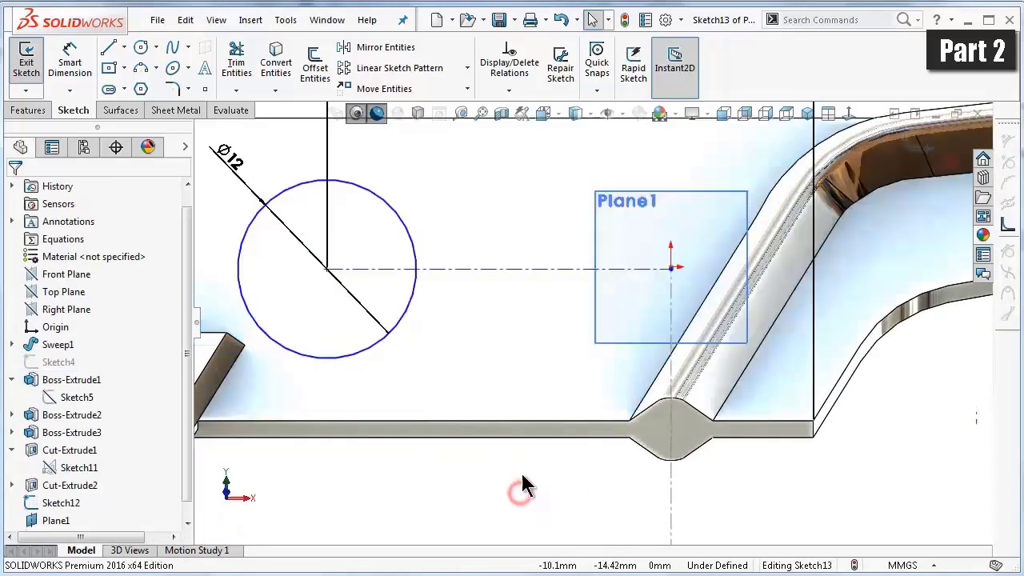
{"action": "left_click", "coordinate": [610, 269]}
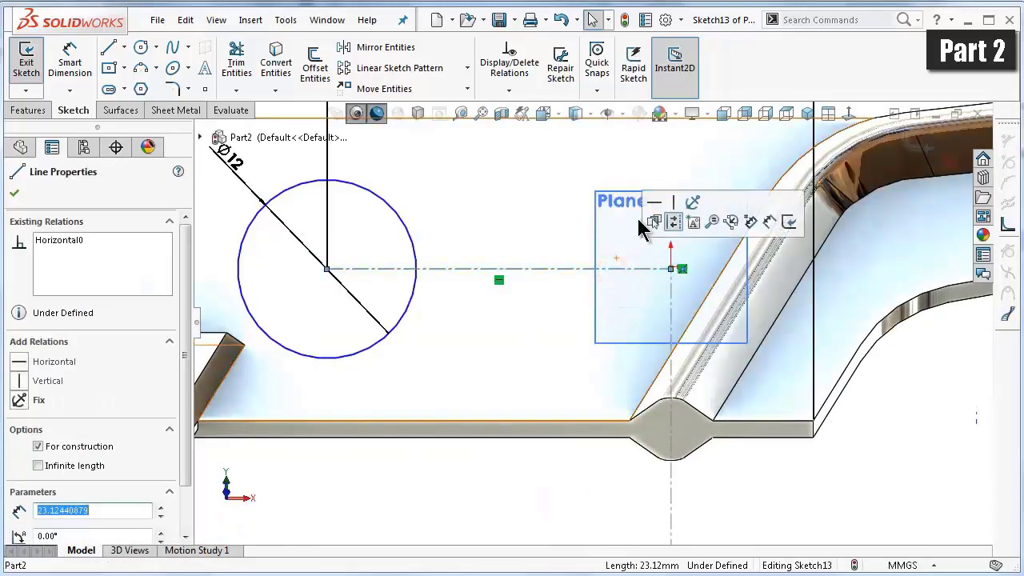
{"action": "left_click", "coordinate": [553, 485]}
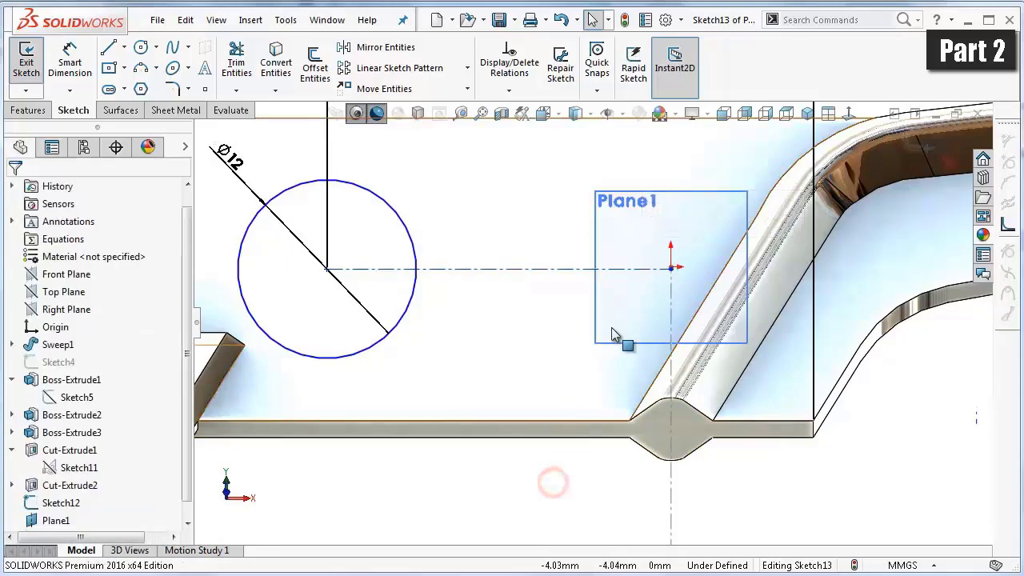
{"action": "scroll", "coordinate": [628, 324], "scroll_direction": "down", "scroll_amount": 1}
{"action": "left_click", "coordinate": [649, 255]}
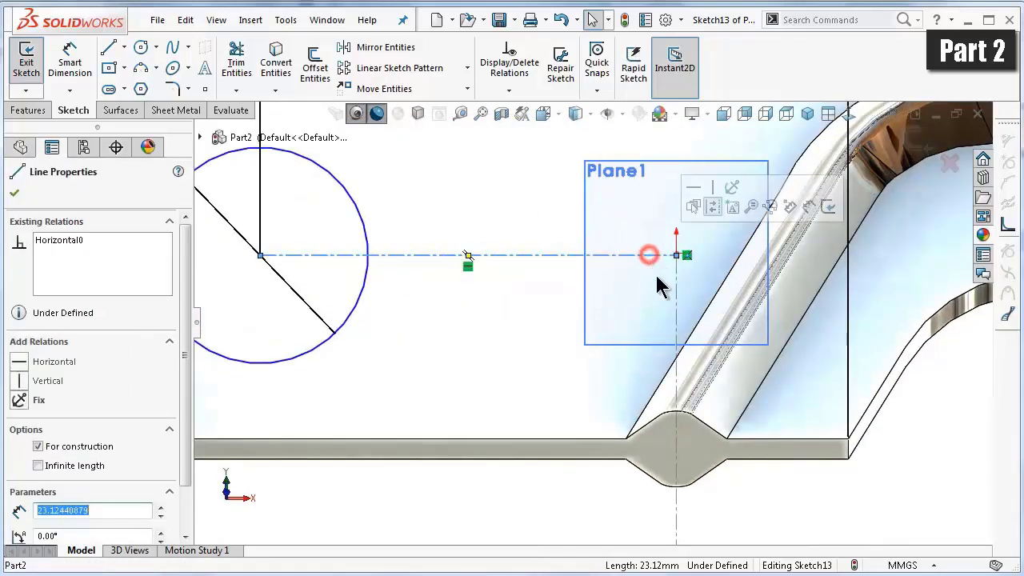
{"action": "left_click", "coordinate": [677, 304], "text": "ctrl"}
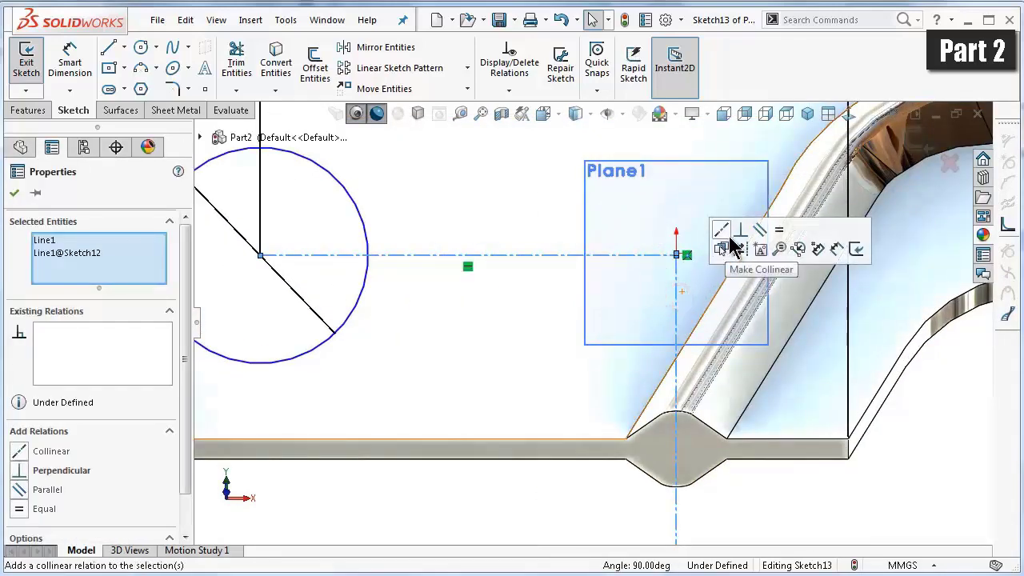
{"action": "scroll", "coordinate": [533, 400], "scroll_direction": "up", "scroll_amount": 1}
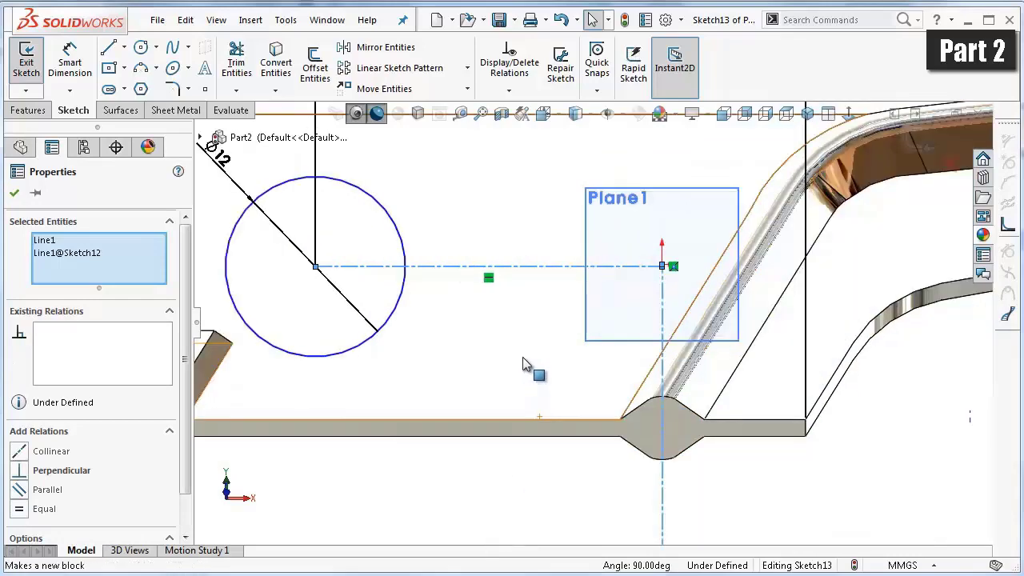
{"action": "left_click", "coordinate": [528, 352]}
- Make the centerline's end point coincident with Sketch12's point at the plane origin
{"action": "mouse_move", "coordinate": [537, 354]}
{"action": "middle_mouse_down"}
{"action": "mouse_move", "coordinate": [675, 261]}
{"action": "mouse_move", "coordinate": [558, 309]}
{"action": "middle_mouse_up"}
{"action": "scroll", "coordinate": [632, 272], "scroll_direction": "down", "scroll_amount": 2}
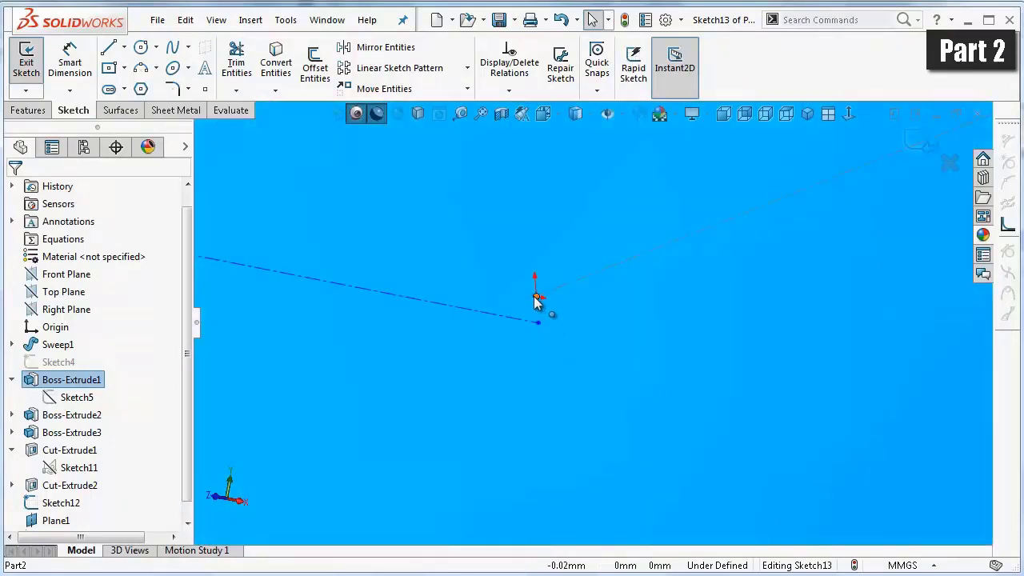
{"action": "left_click", "coordinate": [535, 300]}
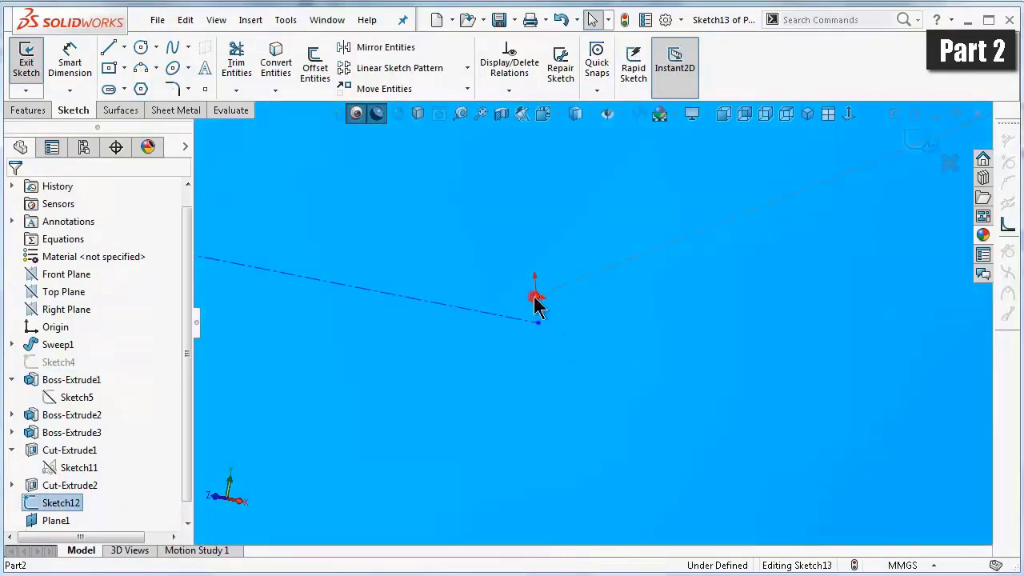
{"action": "left_click", "coordinate": [539, 324], "text": "ctrl"}
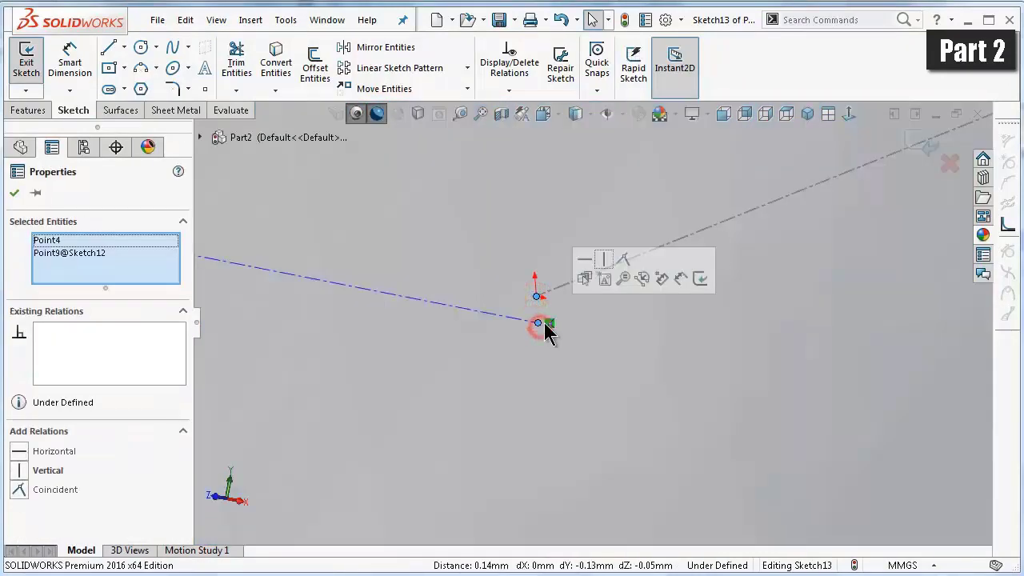
{"action": "left_click", "coordinate": [622, 257]}
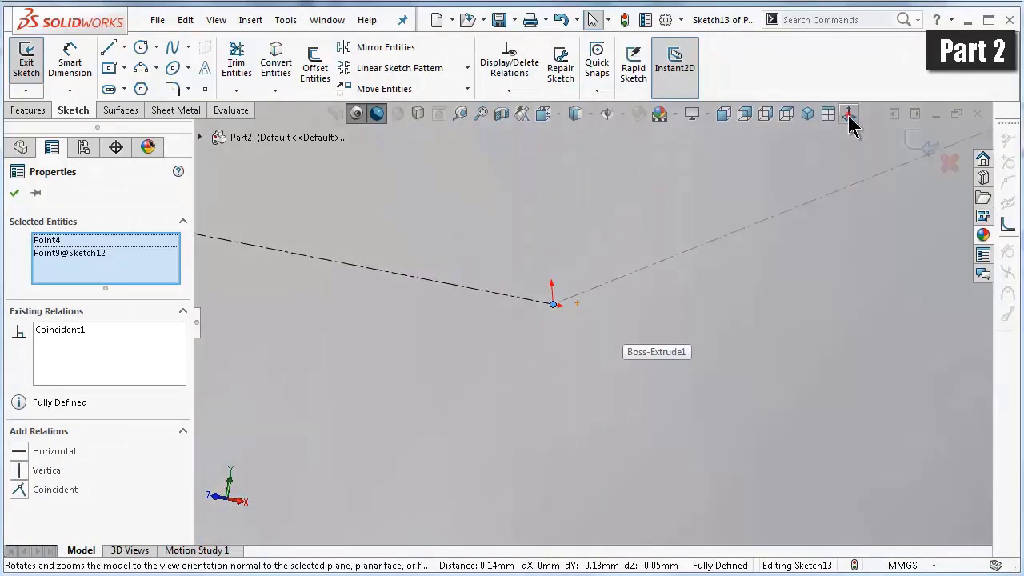
- Fit the part, tilt the view to an angle, and switch to Shaded With Edges
{"action": "left_click", "coordinate": [849, 114]}
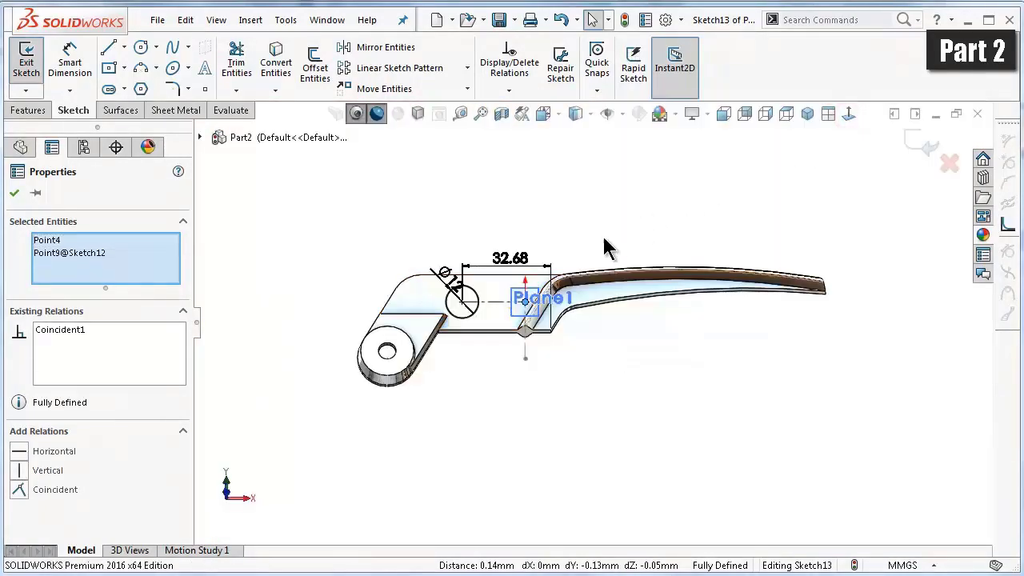
{"action": "scroll", "coordinate": [502, 311], "scroll_direction": "down", "scroll_amount": 1}
{"action": "scroll", "coordinate": [504, 304], "scroll_direction": "down", "scroll_amount": 2}
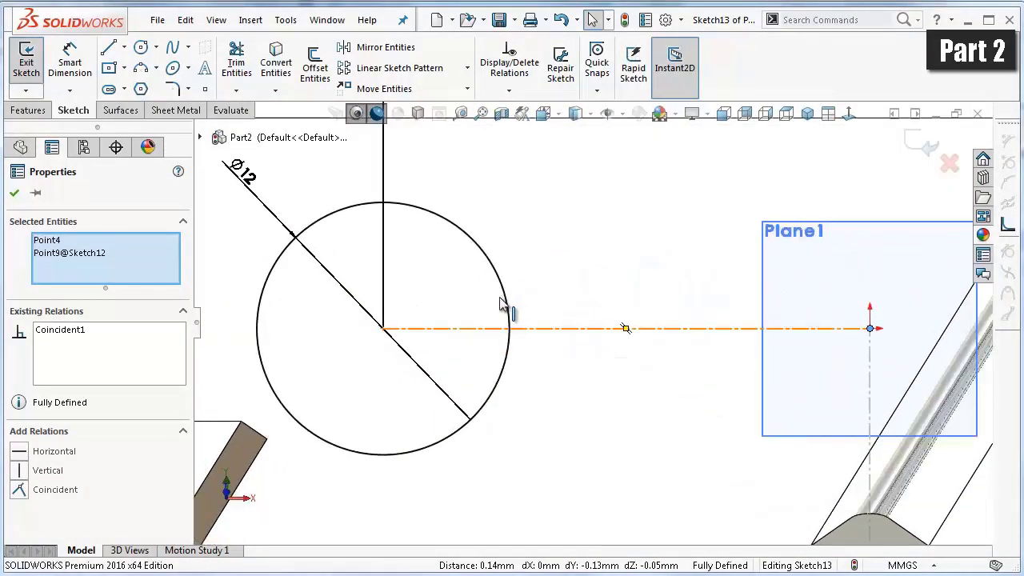
{"action": "left_click", "coordinate": [13, 194]}
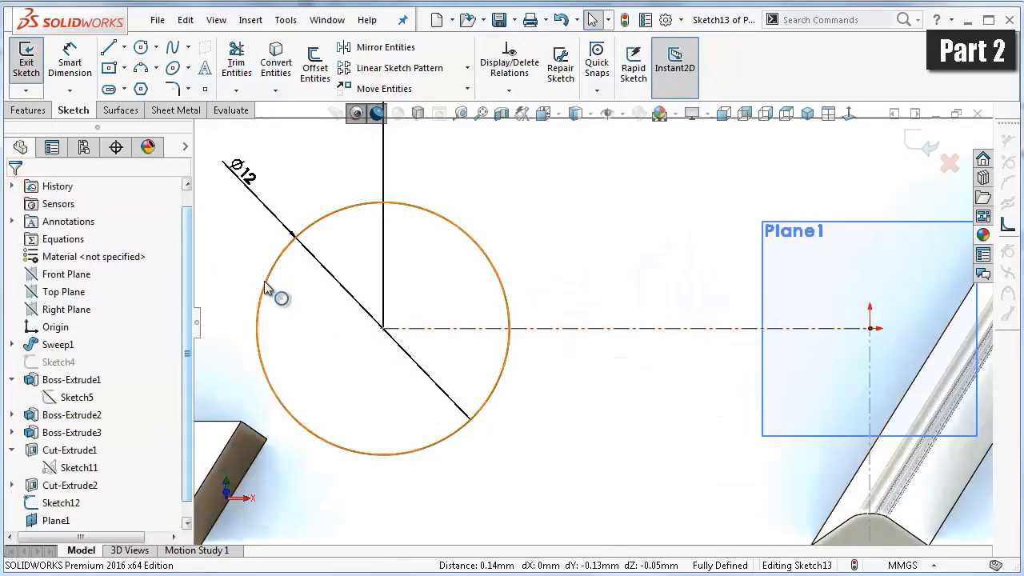
{"action": "key", "text": "z"}
{"action": "key", "text": "Left"}
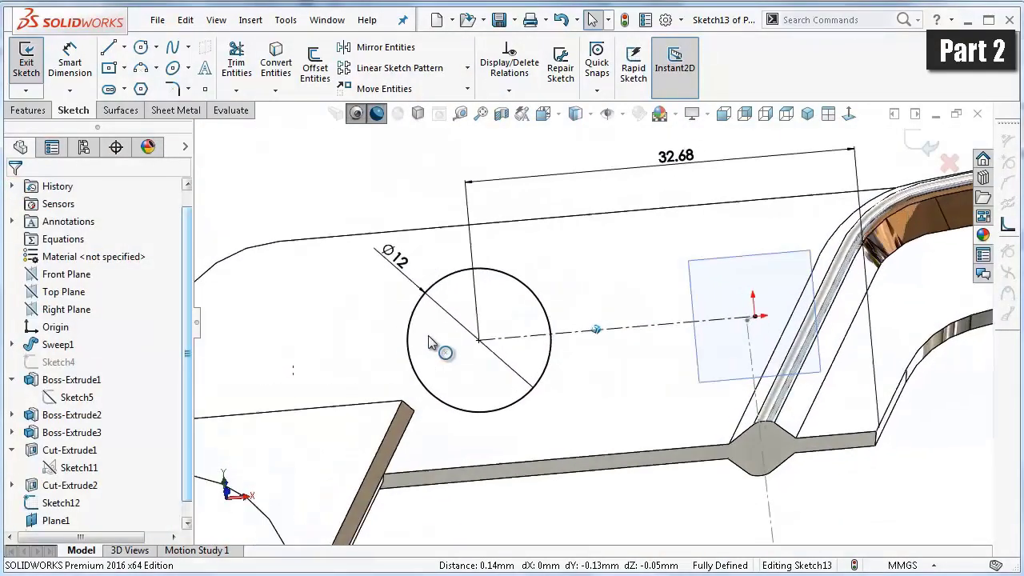
{"action": "key", "text": "Left"}
{"action": "key", "text": "Left"}
{"action": "key", "text": "Left"}
{"action": "key", "text": "Left"}
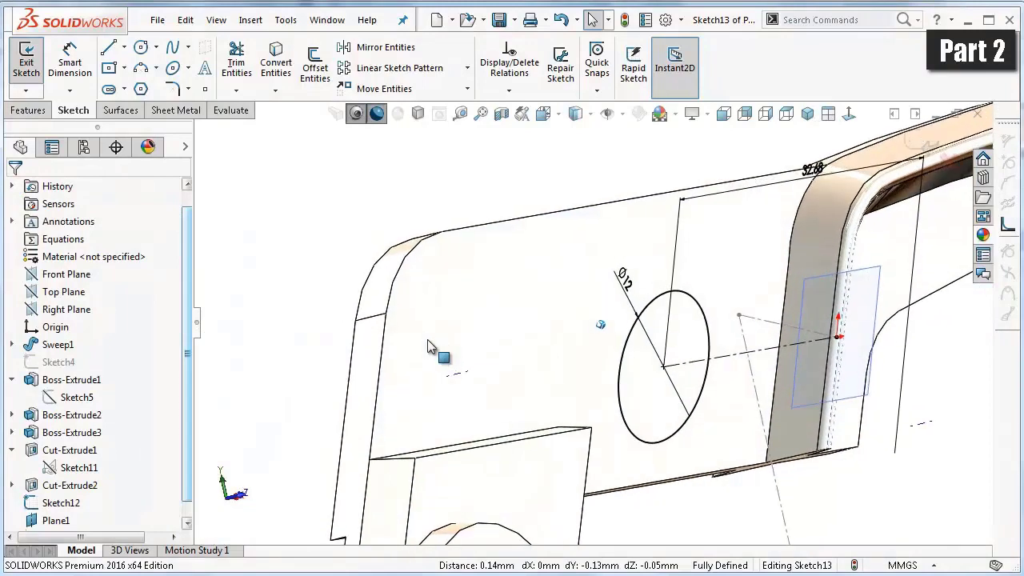
{"action": "key", "text": "Left"}
{"action": "key", "text": "Left"}
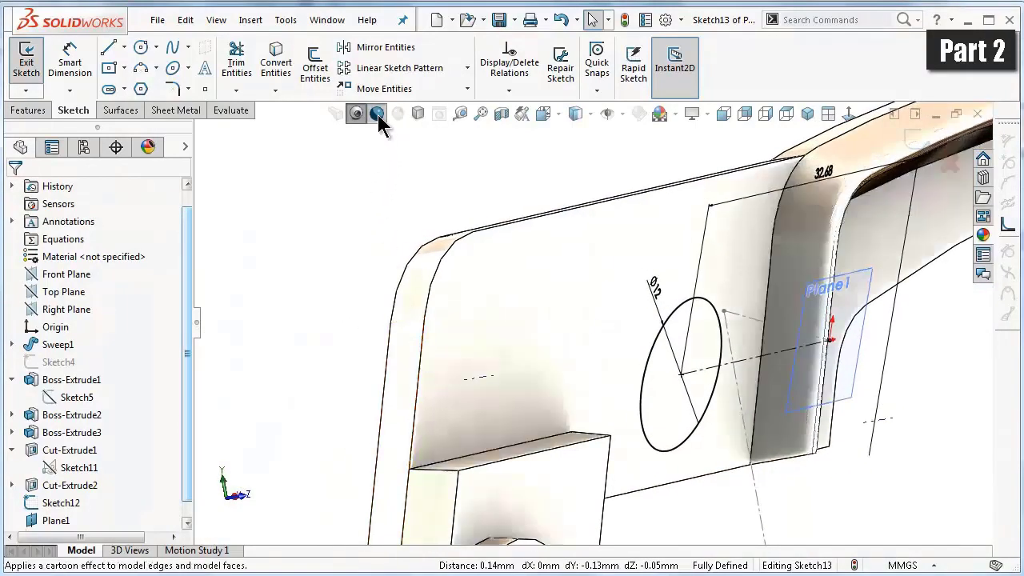
{"action": "left_click", "coordinate": [376, 113]}
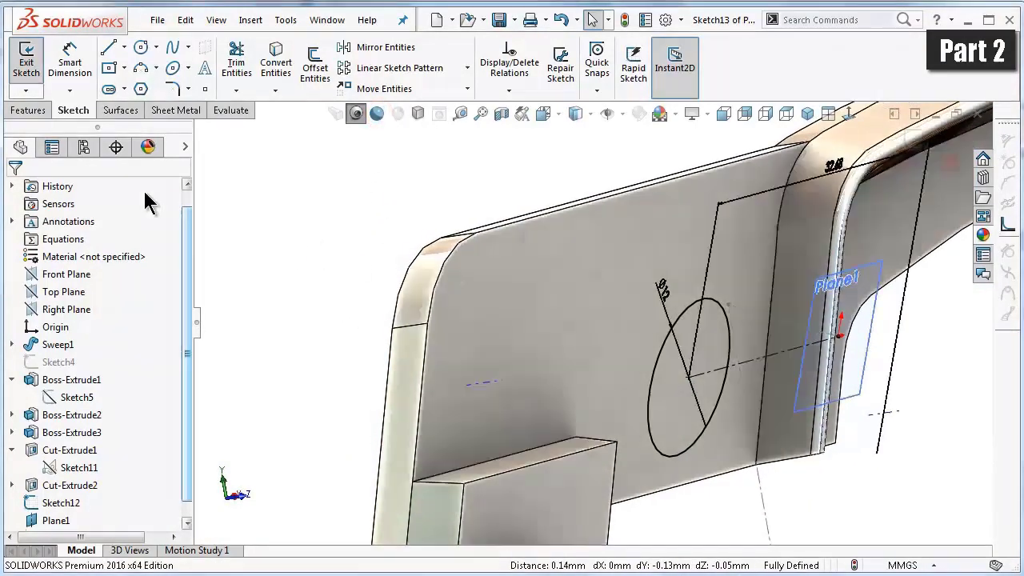
- Extrude the circle as a boss Up To Surface at the handle's side face with 5° outward draft
{"action": "left_click", "coordinate": [28, 110]}
{"action": "left_click", "coordinate": [33, 64]}
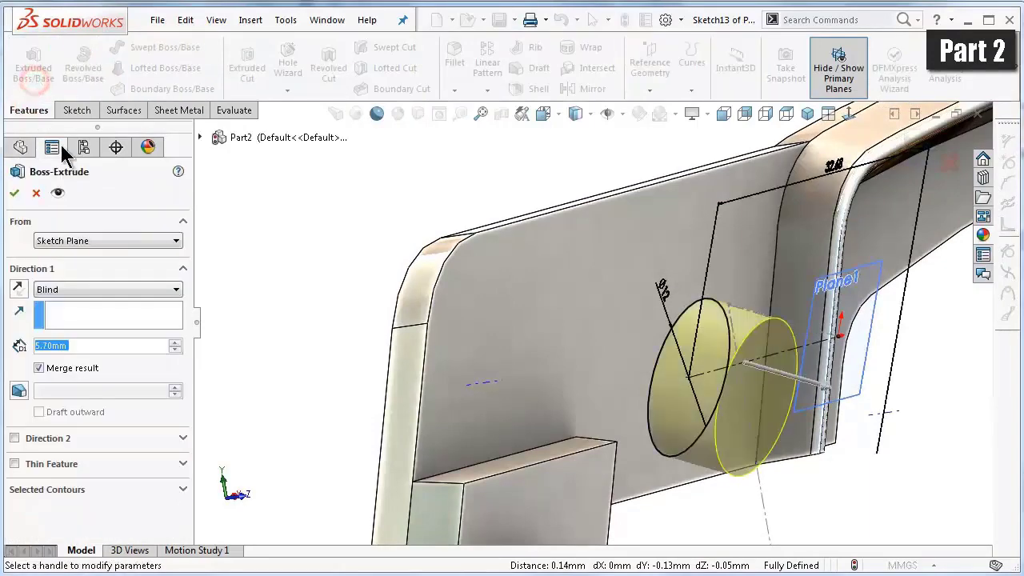
{"action": "left_click", "coordinate": [85, 293]}
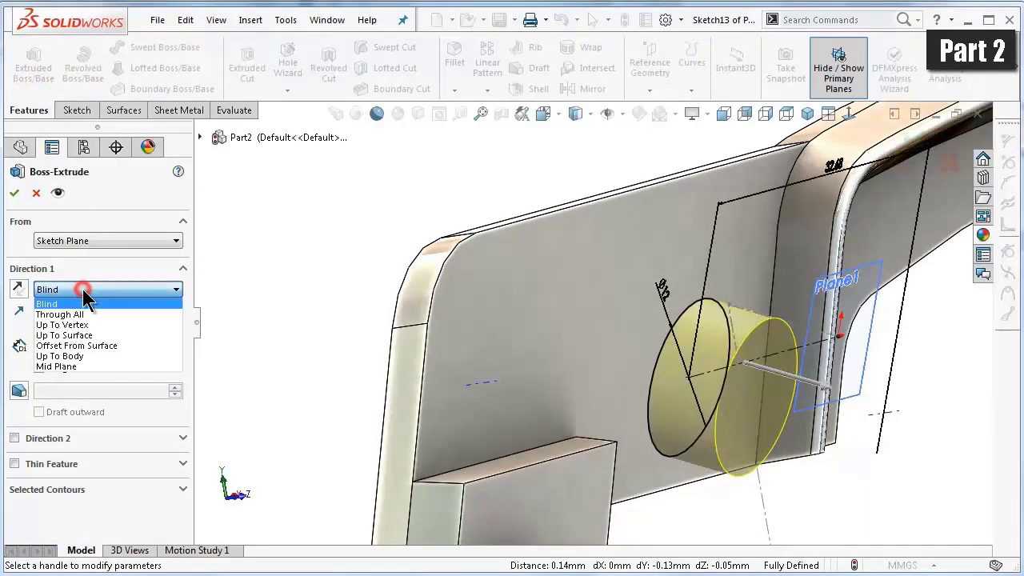
{"action": "left_click", "coordinate": [64, 336]}
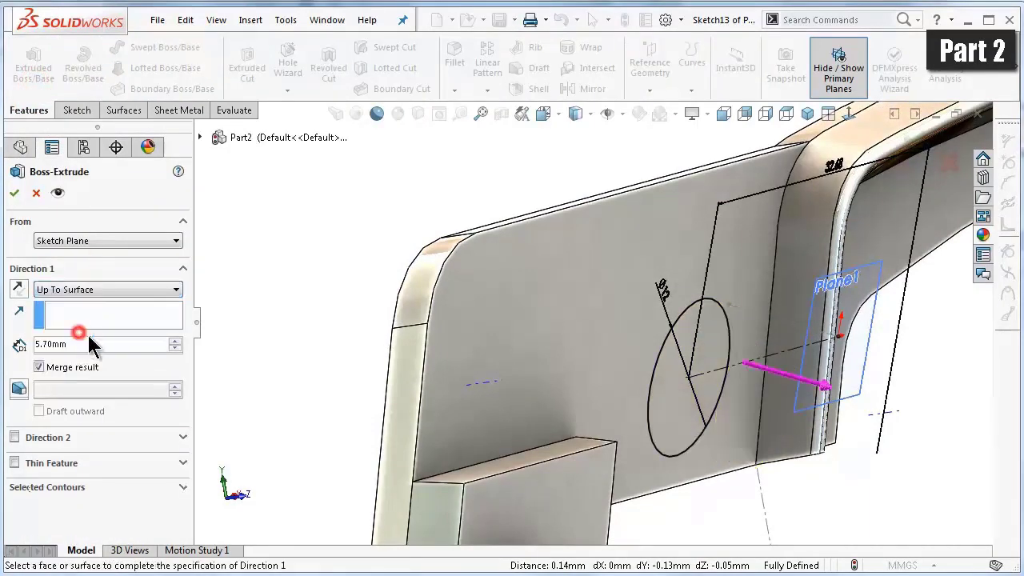
{"action": "left_click", "coordinate": [538, 307]}
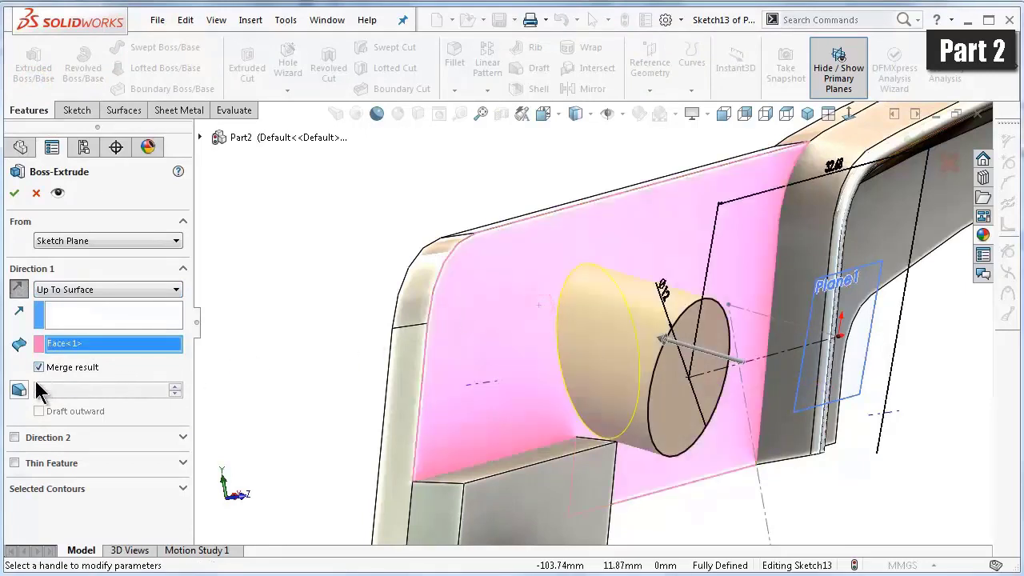
{"action": "left_click", "coordinate": [20, 390]}
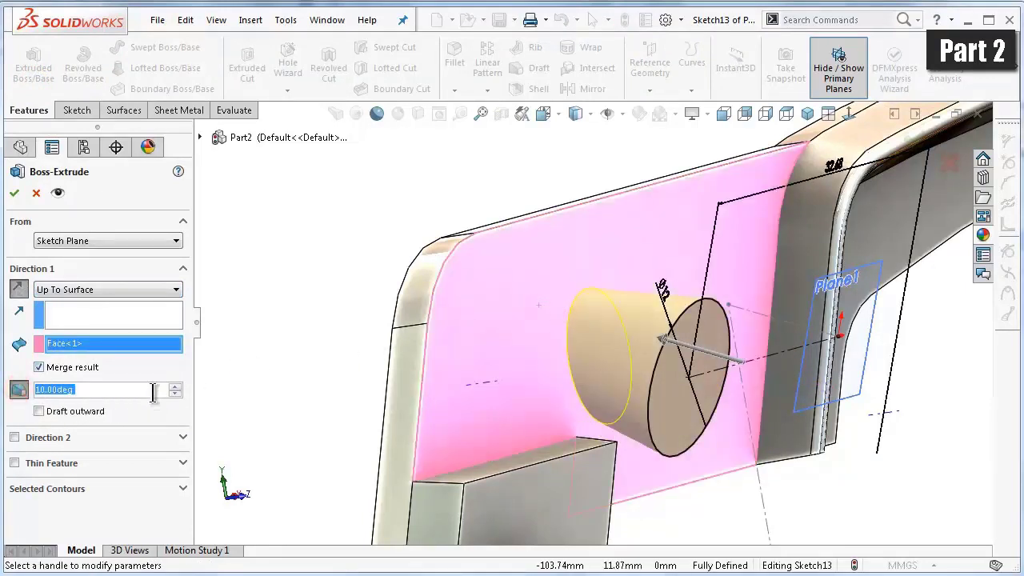
{"action": "type", "text": "5"}
{"action": "key", "text": "Return"}
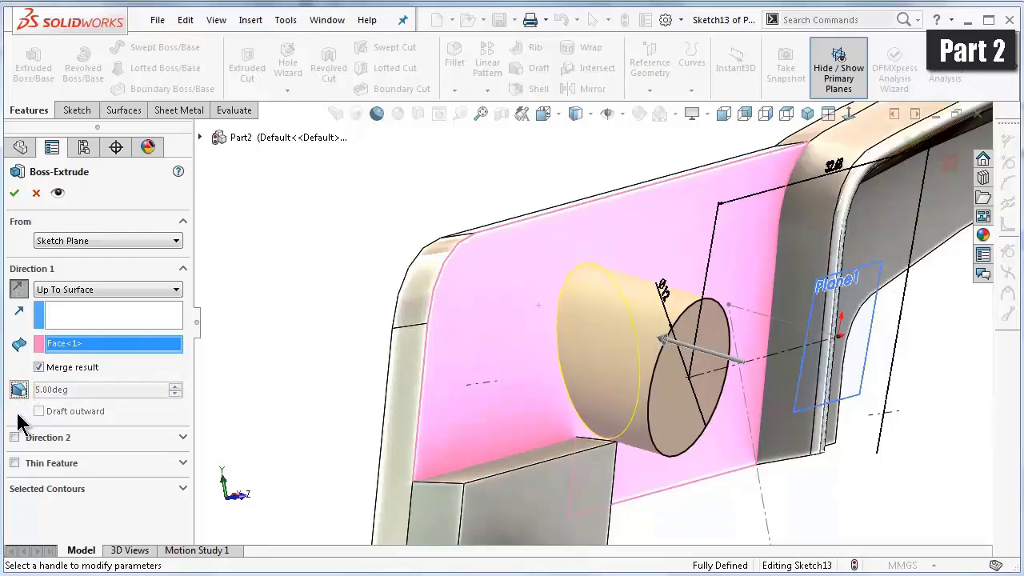
{"action": "left_click", "coordinate": [17, 392]}
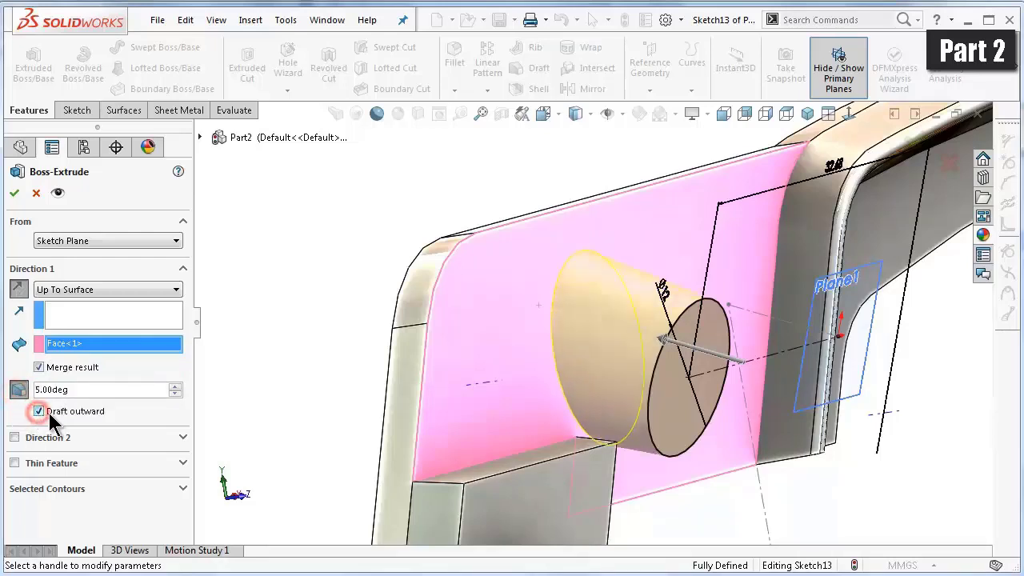
- Check the tapered boss preview from several angles and accept the extrusion
{"action": "key", "text": "Left"}
{"action": "key", "text": "Left"}
{"action": "key", "text": "Left"}
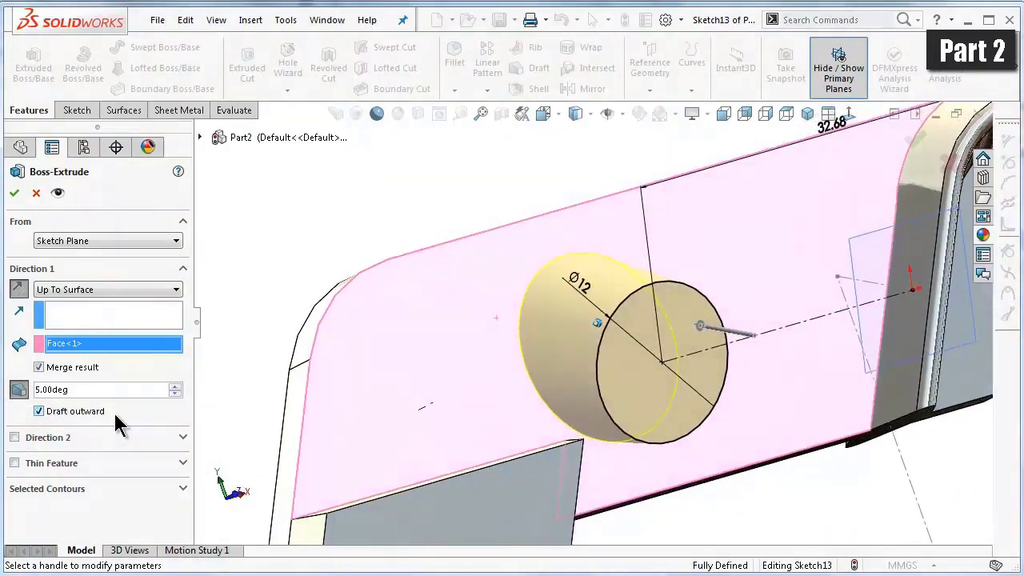
{"action": "key", "text": "Left"}
{"action": "key", "text": "Left"}
{"action": "key", "text": "Left"}
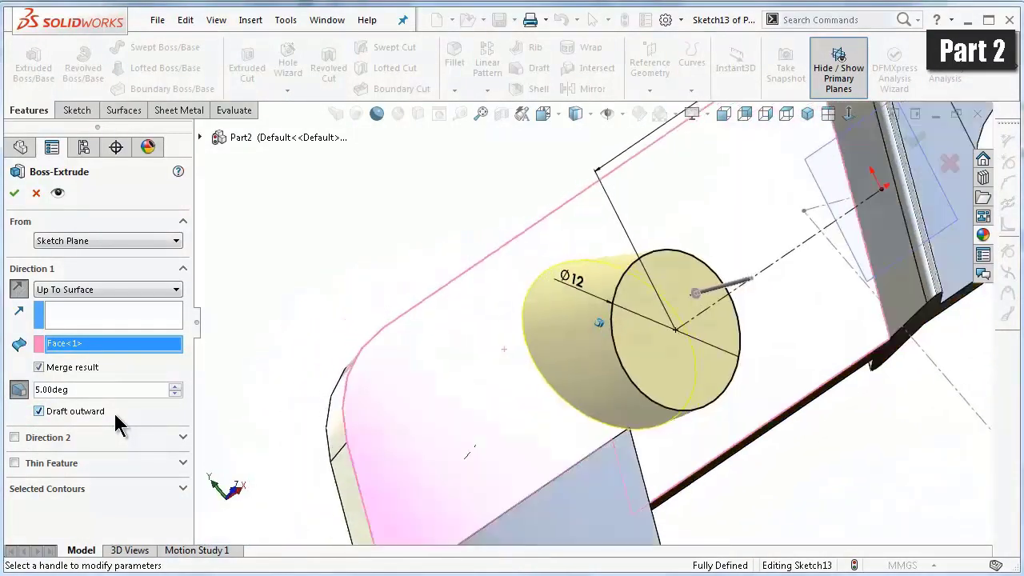
{"action": "key", "text": "Left"}
{"action": "key", "text": "Left"}
{"action": "key", "text": "Left"}
{"action": "key", "text": "Left"}
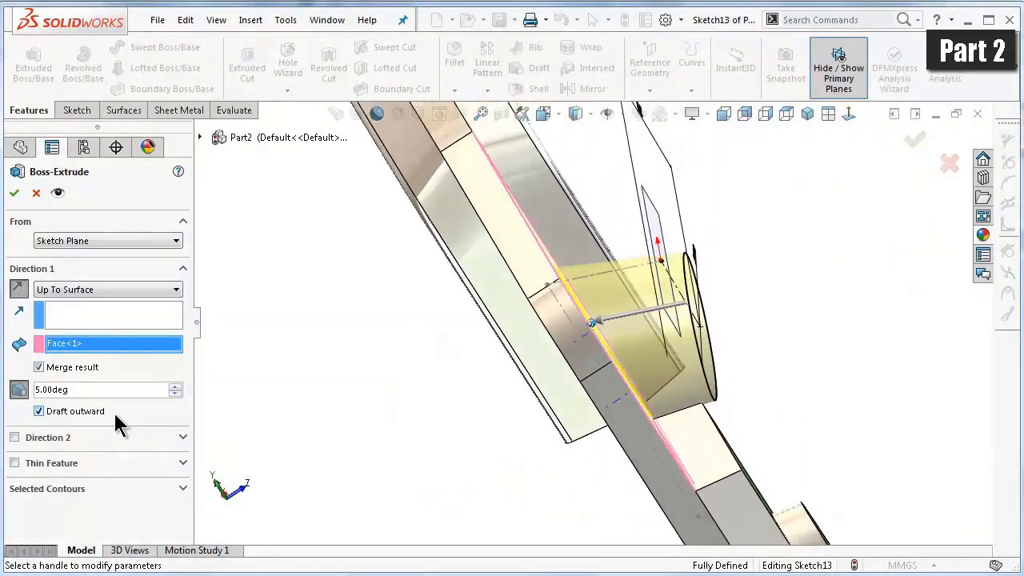
{"action": "key", "text": "Left"}
{"action": "key", "text": "Left"}
{"action": "key", "text": "Left"}
{"action": "key", "text": "Left"}
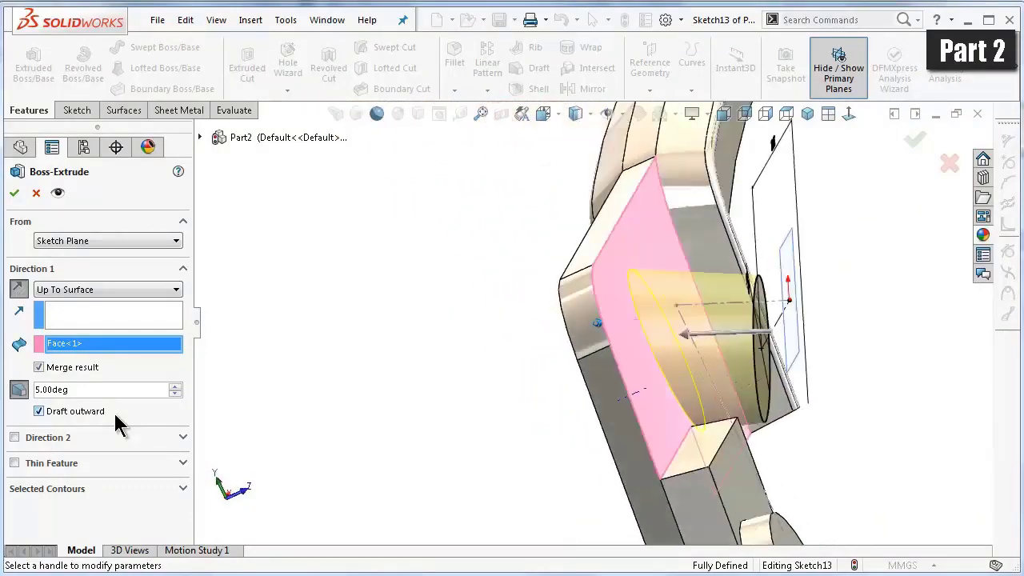
{"action": "key", "text": "Left"}
{"action": "key", "text": "Left"}
{"action": "key", "text": "Left"}
{"action": "key", "text": "Left"}
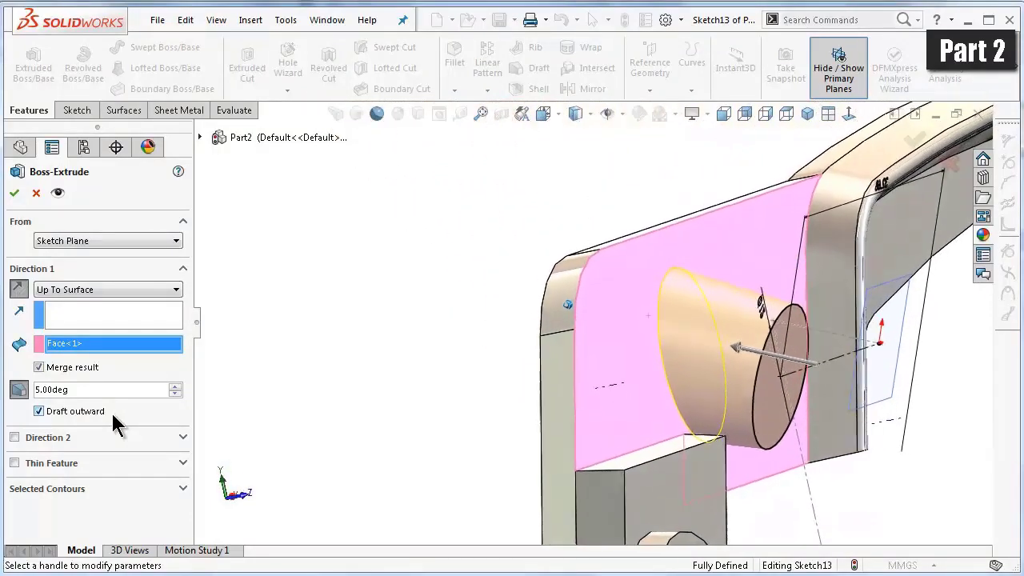
{"action": "key", "text": "Left"}
{"action": "key", "text": "Left"}
{"action": "key", "text": "Left"}
{"action": "key", "text": "Left"}
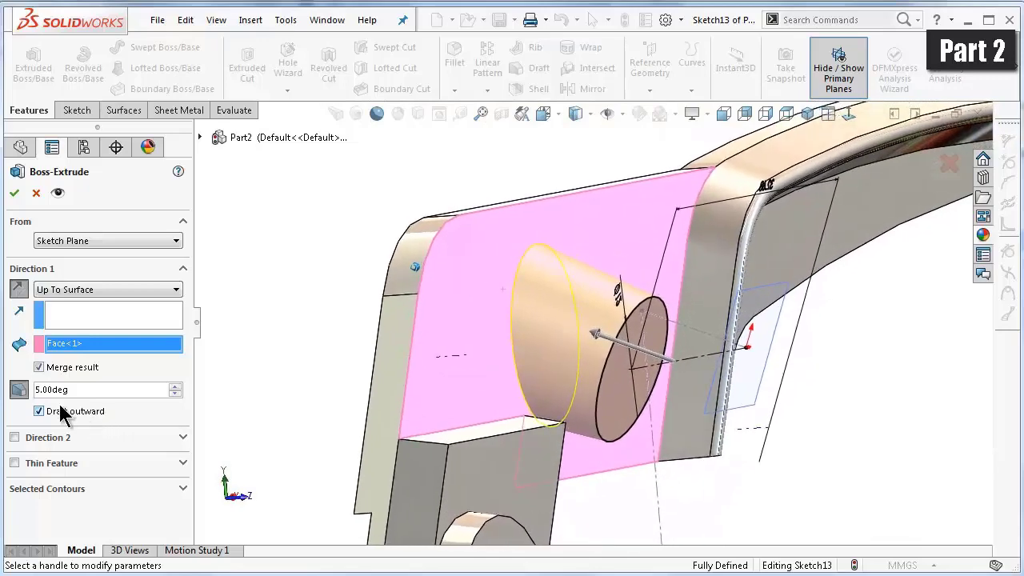
{"action": "left_click", "coordinate": [14, 192]}
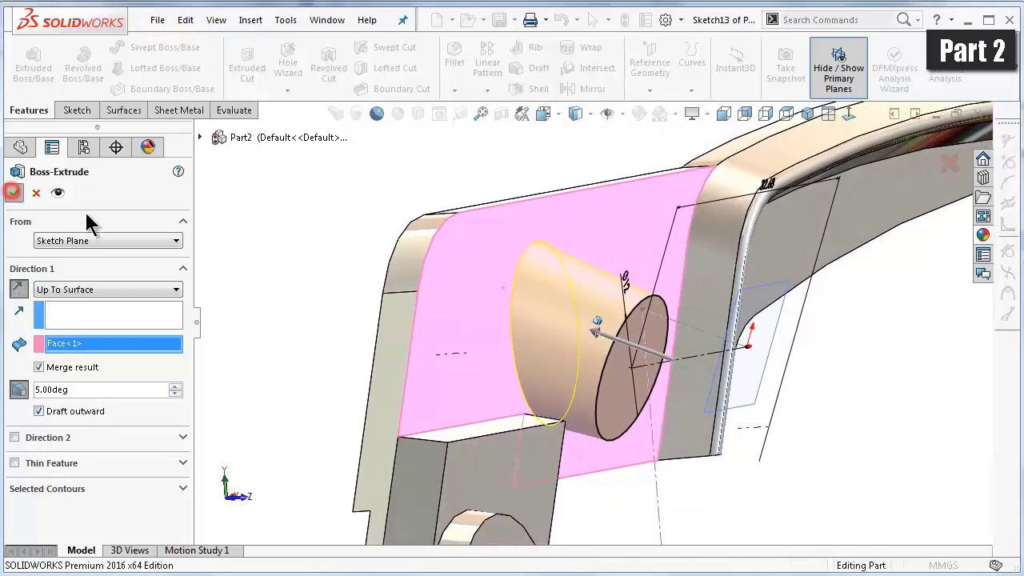
- Hide the construction line below the boss
{"action": "left_click", "coordinate": [314, 273]}
{"action": "key", "text": "Left"}
{"action": "key", "text": "Left"}
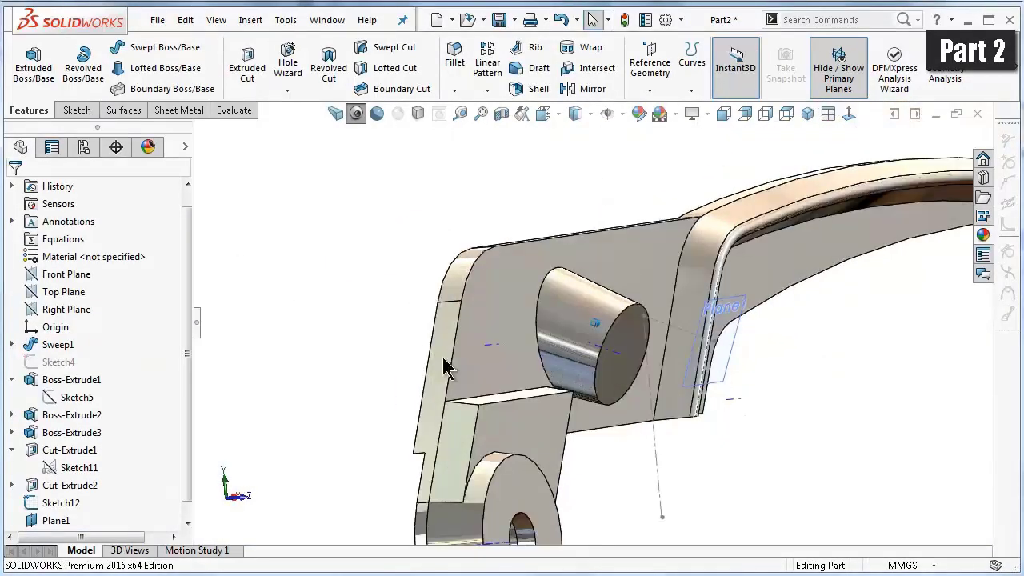
{"action": "key", "text": "Left"}
{"action": "left_click", "coordinate": [666, 489]}
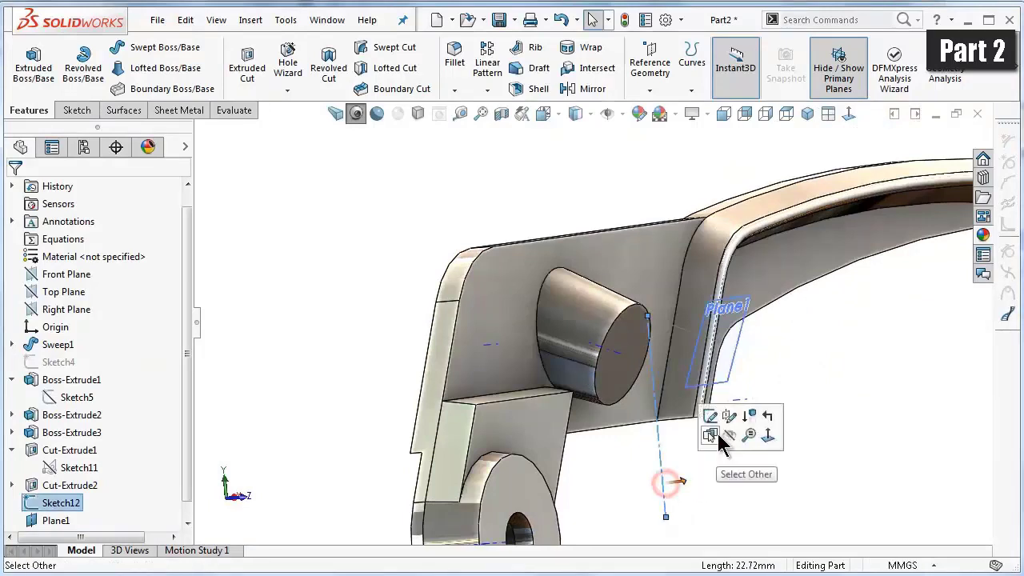
{"action": "left_click", "coordinate": [728, 434]}
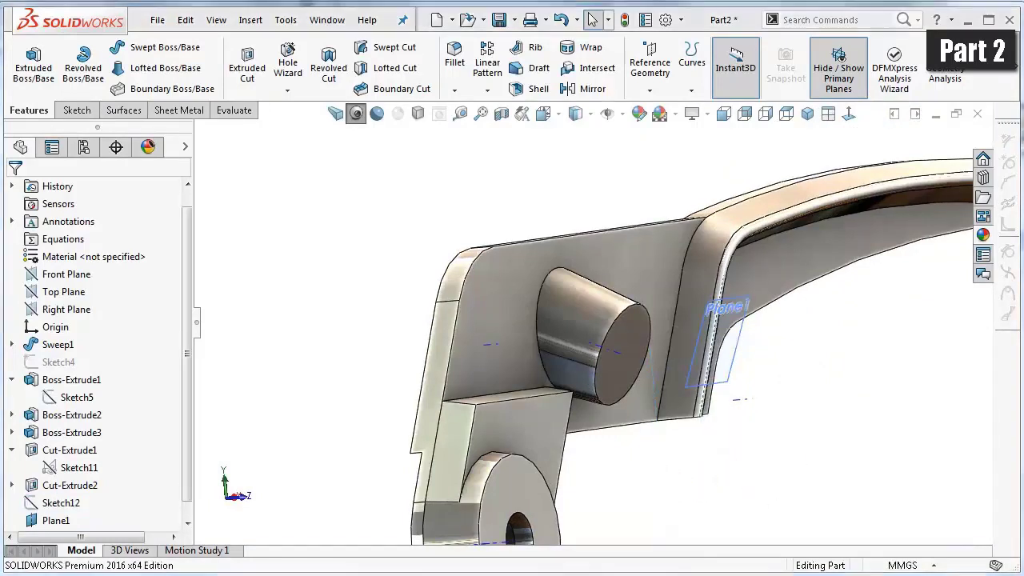
- Change which item types are visible from the view visibility options
{"action": "left_click", "coordinate": [611, 117]}
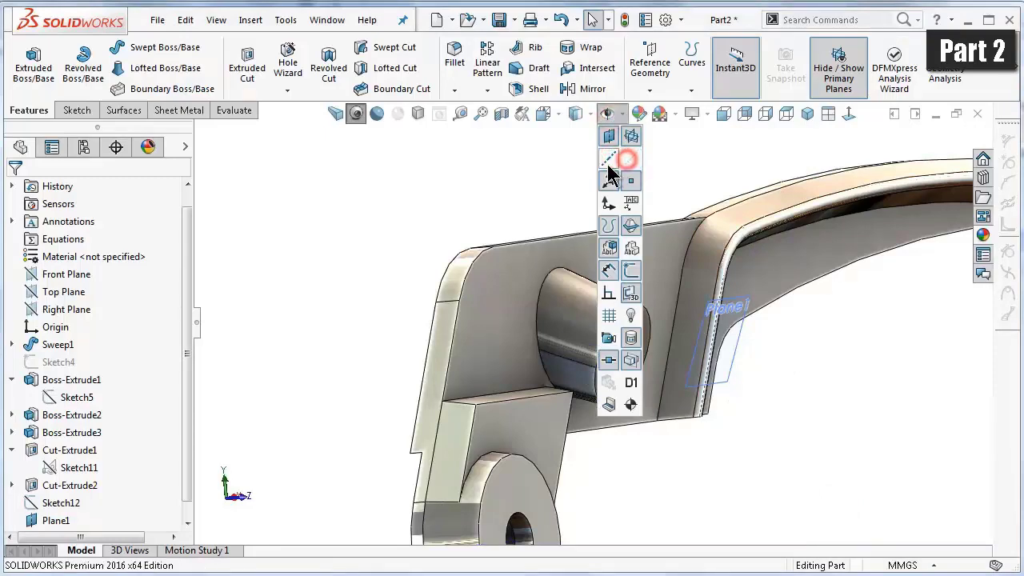
{"action": "left_click", "coordinate": [541, 168]}
{"action": "mouse_move", "coordinate": [792, 383]}
{"action": "middle_mouse_down"}
{"action": "mouse_move", "coordinate": [696, 320]}
{"action": "mouse_move", "coordinate": [601, 480]}
{"action": "mouse_move", "coordinate": [649, 343]}
{"action": "middle_mouse_up"}
{"action": "scroll", "coordinate": [691, 318], "scroll_direction": "down", "scroll_amount": 5}
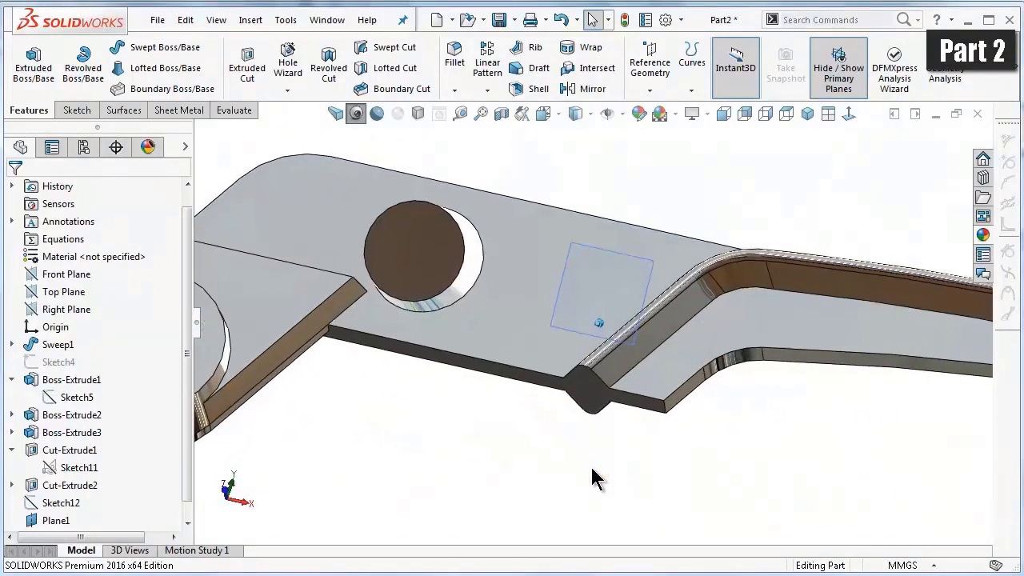
- Hide Plane1 and orbit around the model to inspect the tapered boss
{"action": "left_click", "coordinate": [656, 297]}
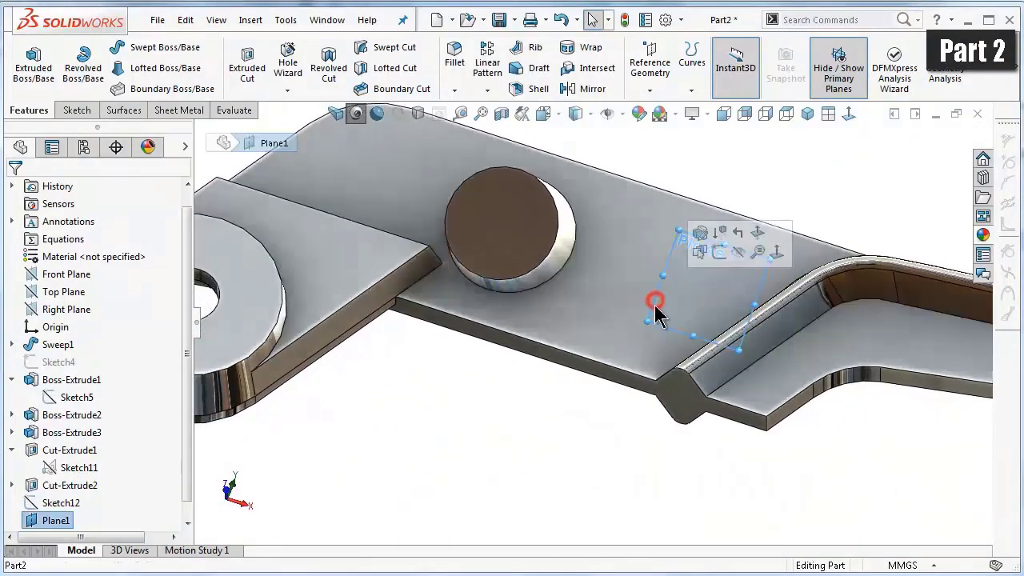
{"action": "left_click", "coordinate": [735, 252]}
{"action": "middle_click_drag", "start_coordinate": [562, 448], "coordinate": [564, 456]}
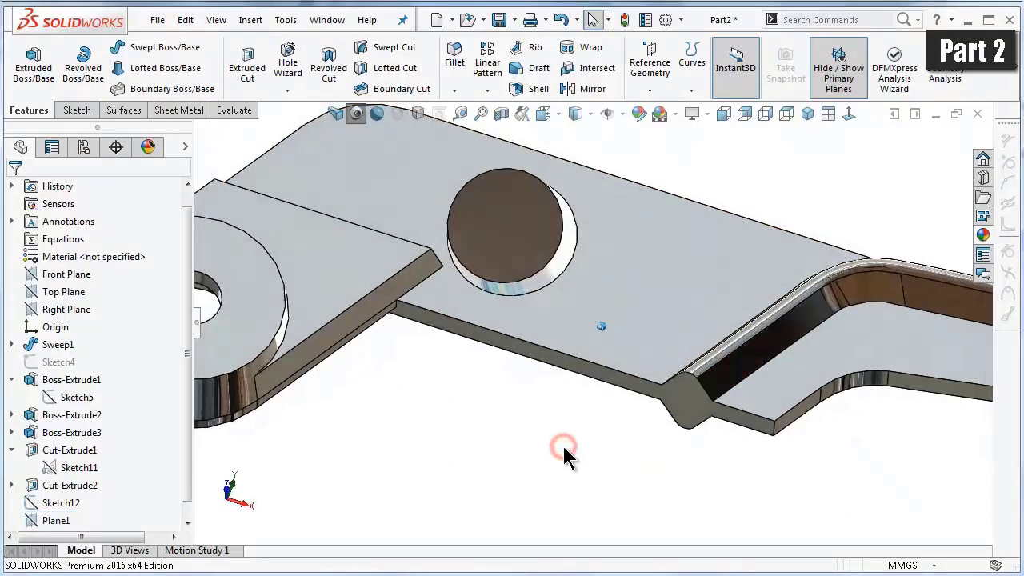
{"action": "scroll", "coordinate": [564, 460], "scroll_direction": "down", "scroll_amount": 2}
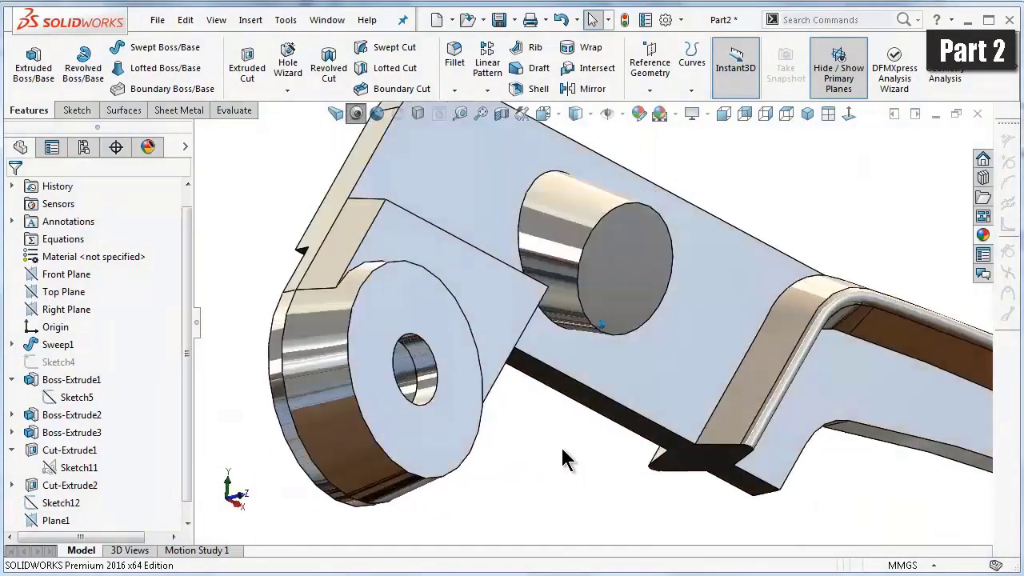
{"action": "scroll", "coordinate": [564, 461], "scroll_direction": "down", "scroll_amount": 2}
{"action": "scroll", "coordinate": [564, 460], "scroll_direction": "down", "scroll_amount": 2}
{"action": "middle_click_drag", "start_coordinate": [561, 446], "coordinate": [562, 459]}
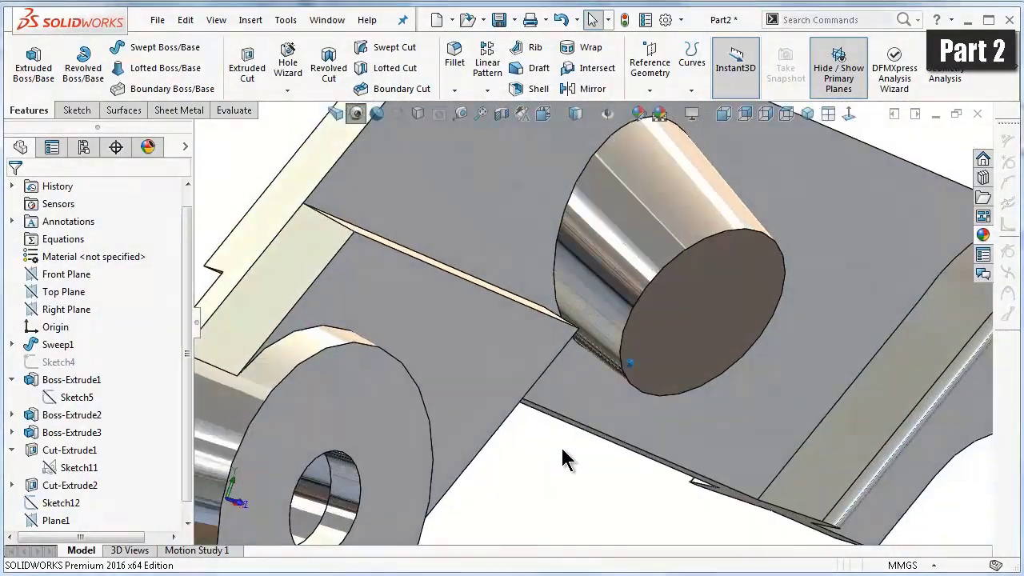
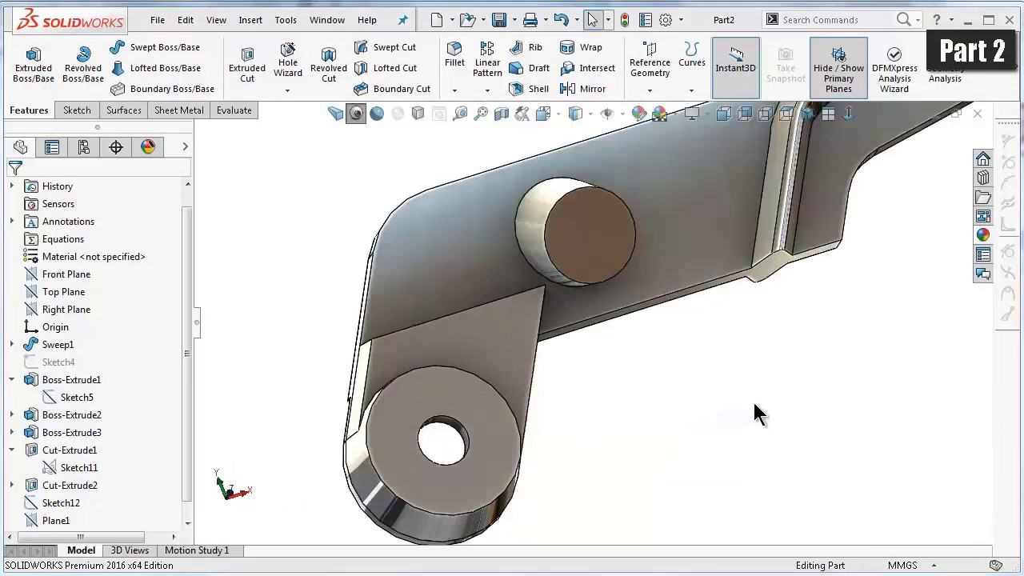
- Define an ISO M5 tapped blind hole 6.50 mm deep and place it on the boss face
{"action": "left_click", "coordinate": [698, 386]}
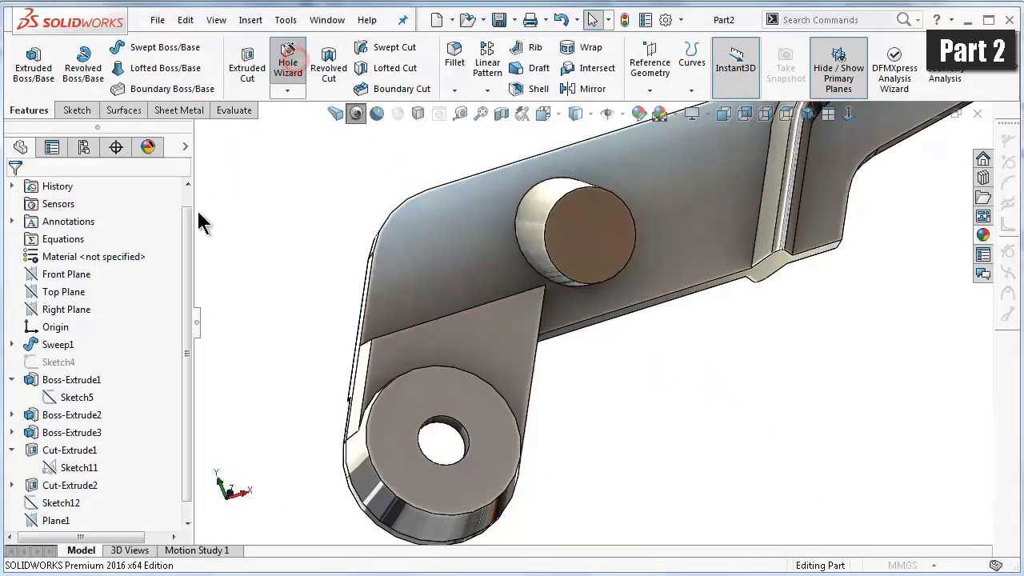
{"action": "left_click_drag", "start_coordinate": [189, 336], "coordinate": [184, 428]}
{"action": "type", "text": "6.5"}
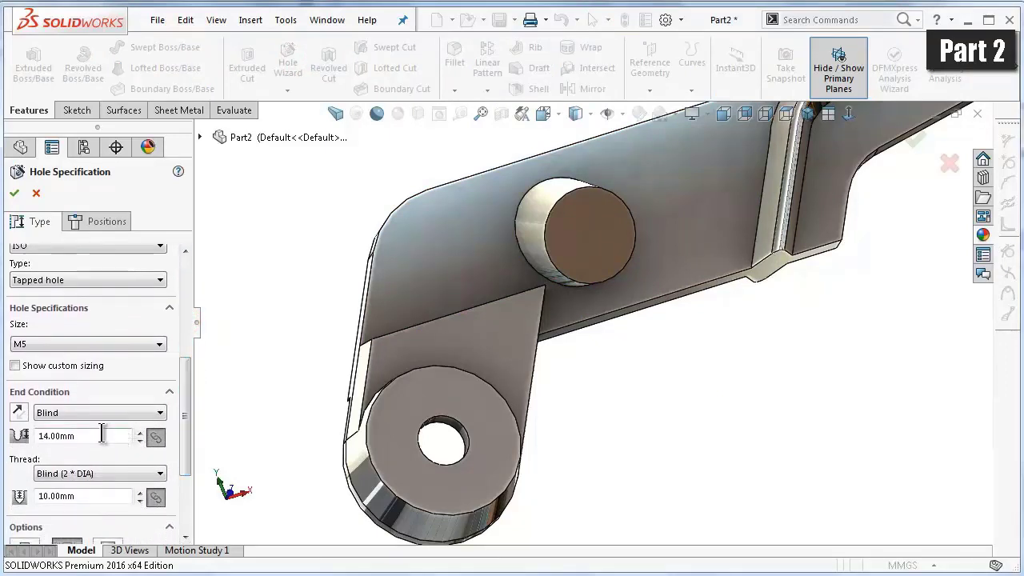
{"action": "left_click", "coordinate": [15, 452]}
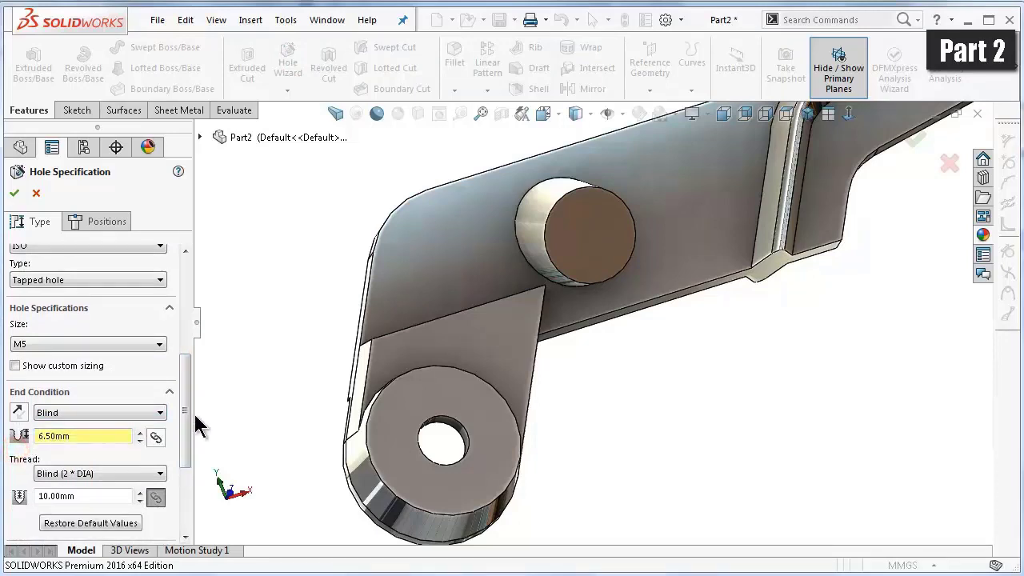
{"action": "left_click_drag", "start_coordinate": [188, 414], "coordinate": [197, 312]}
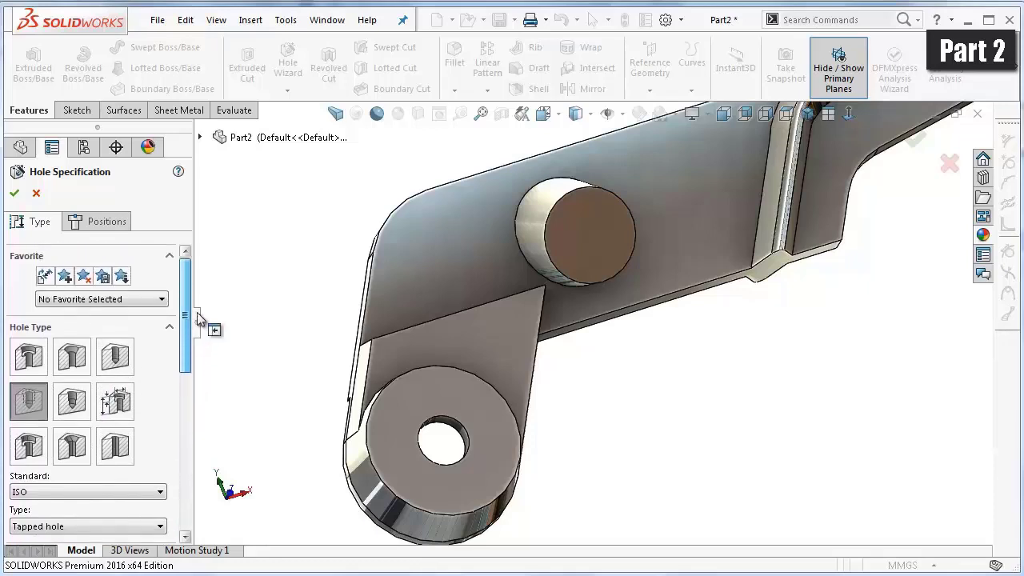
{"action": "left_click", "coordinate": [119, 226]}
{"action": "left_click", "coordinate": [596, 215]}
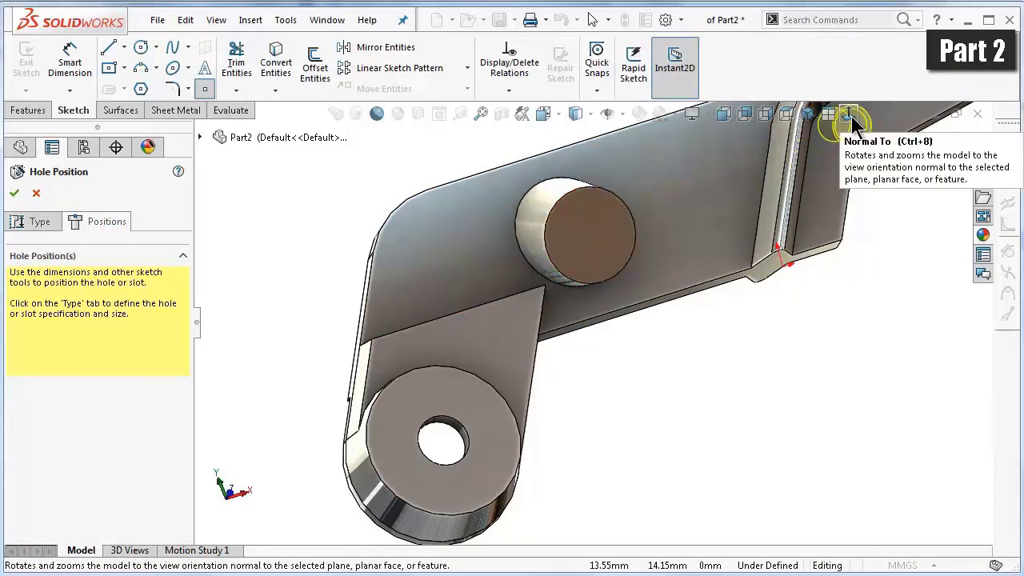
- Snap the M5 hole point to the boss centre and finish the Hole Wizard
{"action": "left_click", "coordinate": [850, 117]}
{"action": "scroll", "coordinate": [476, 302], "scroll_direction": "down", "scroll_amount": 3}
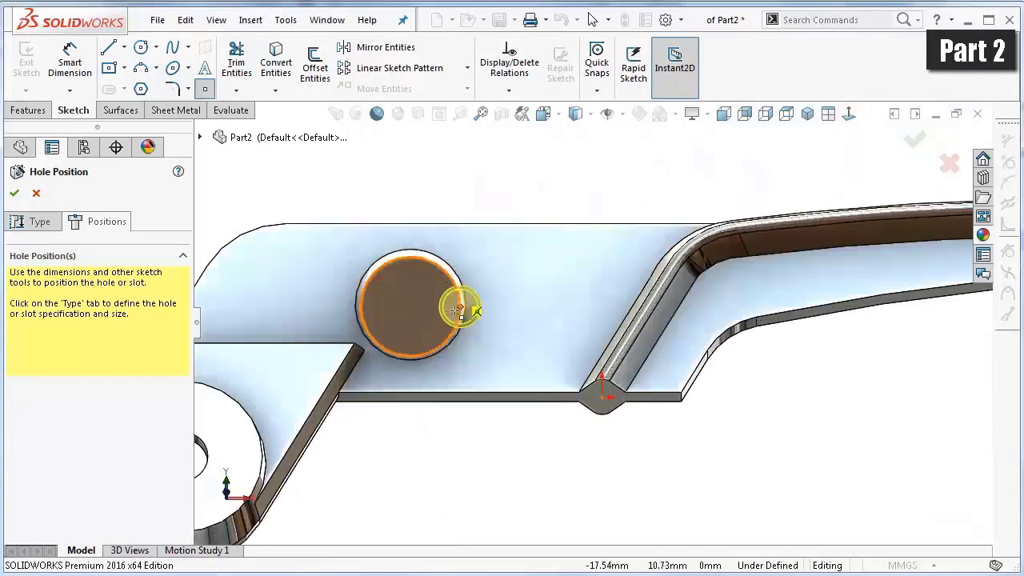
{"action": "left_click_drag", "start_coordinate": [417, 302], "coordinate": [411, 305]}
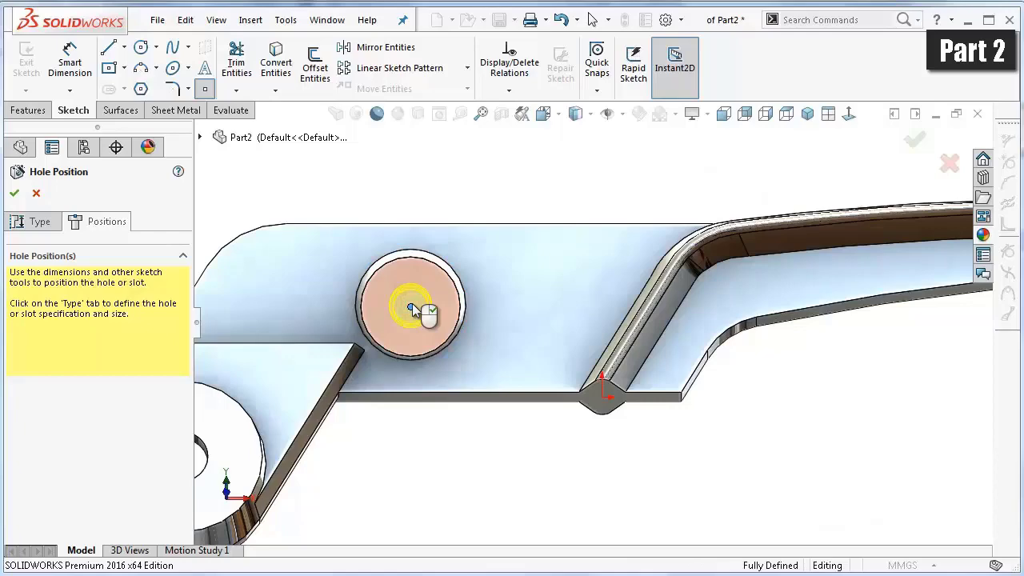
{"action": "key", "text": "Return"}
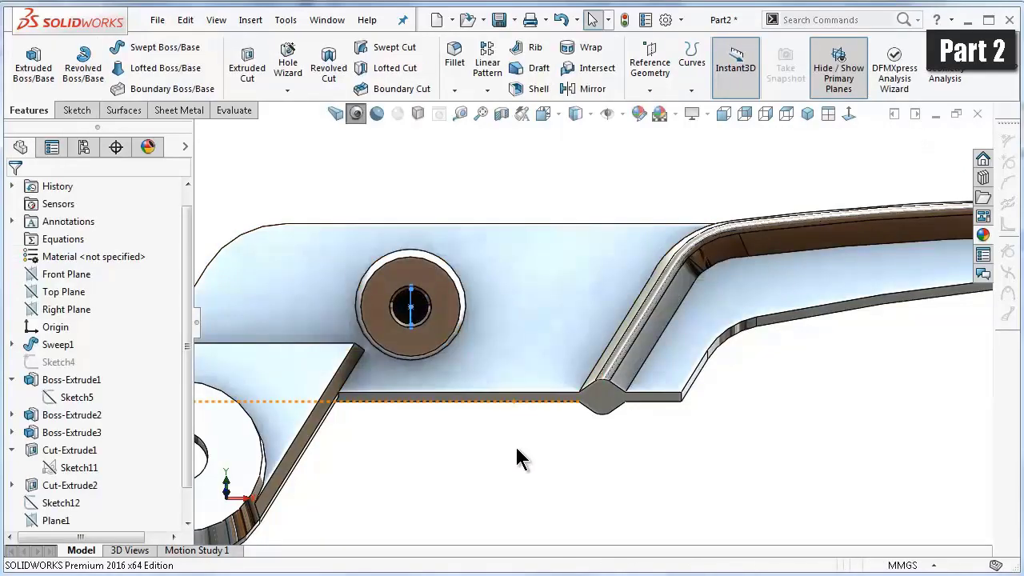
{"action": "left_click", "coordinate": [516, 448]}
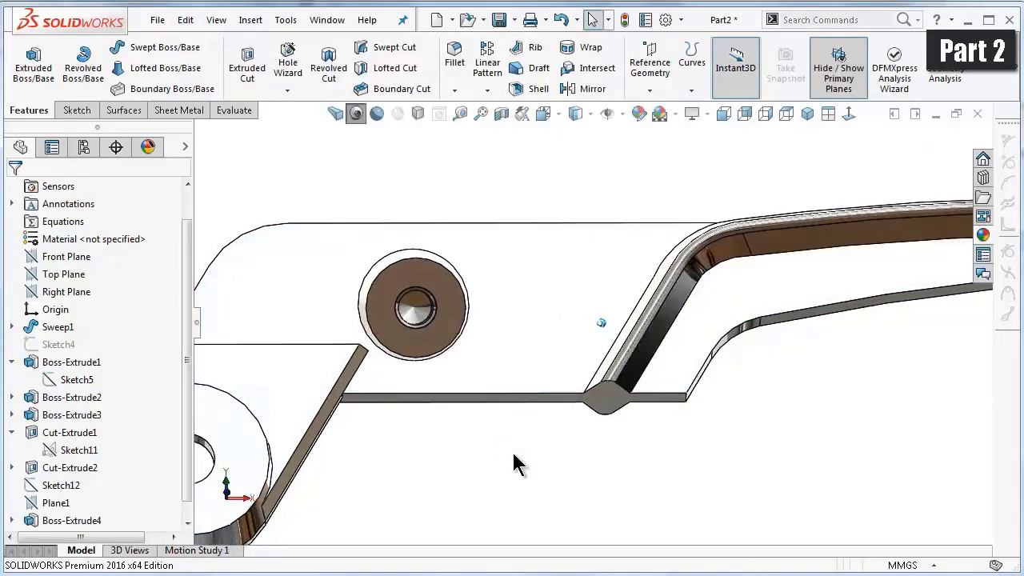
{"action": "left_click", "coordinate": [454, 56]}
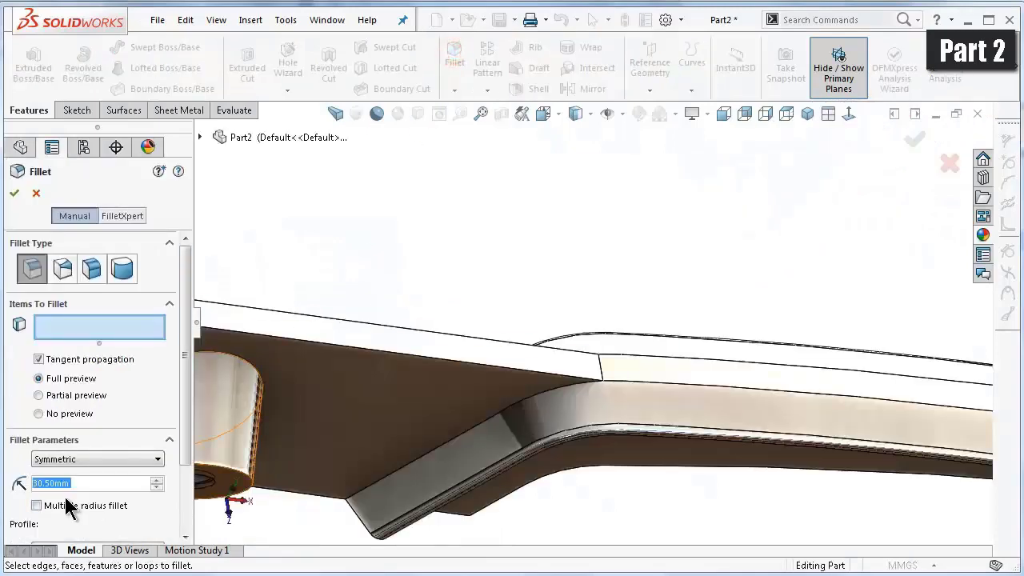
{"action": "type", "text": "1"}
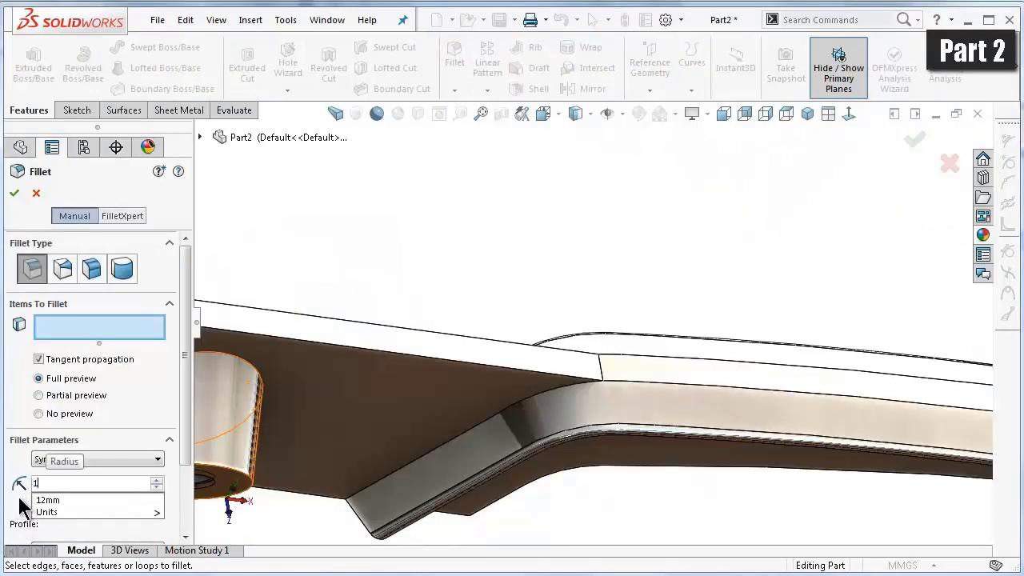
{"action": "key", "text": "Return"}
{"action": "middle_click_drag", "start_coordinate": [617, 486], "coordinate": [595, 377]}
{"action": "left_click", "coordinate": [572, 384]}
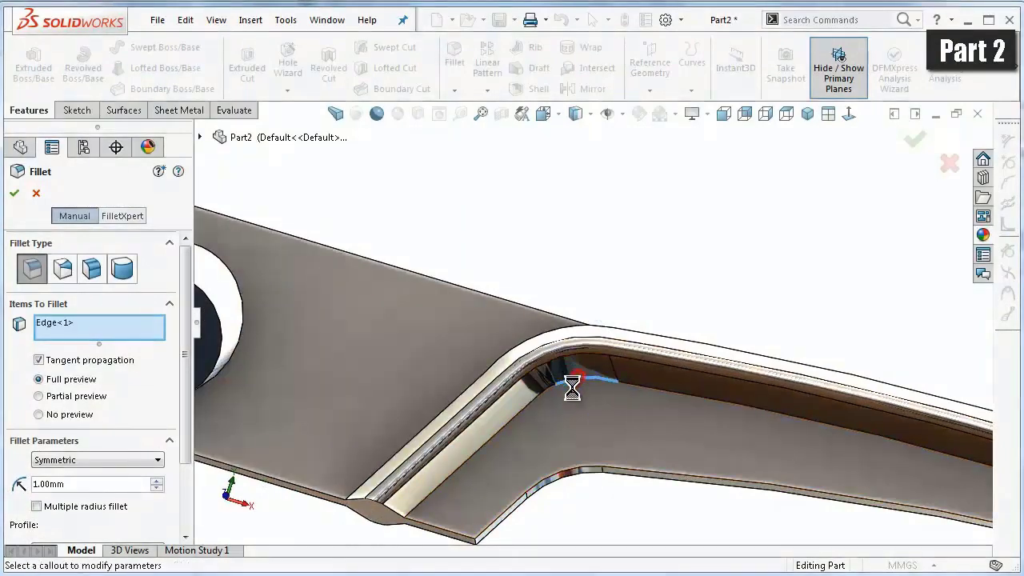
{"action": "left_click", "coordinate": [530, 403]}
{"action": "left_click", "coordinate": [656, 394]}
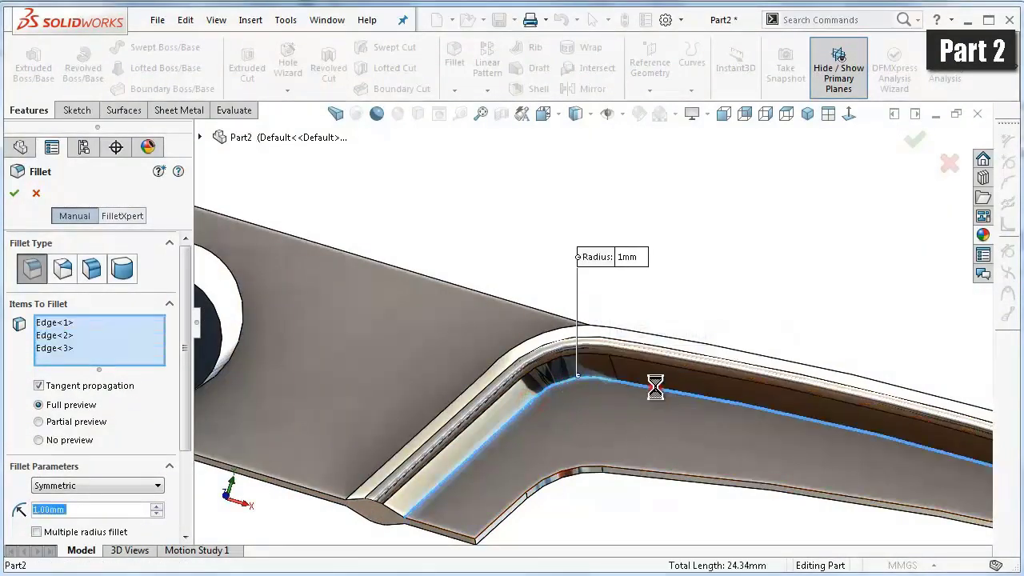
{"action": "mouse_move", "coordinate": [656, 435]}
{"action": "middle_mouse_down"}
{"action": "mouse_move", "coordinate": [666, 454]}
{"action": "mouse_move", "coordinate": [655, 386]}
{"action": "middle_mouse_up"}
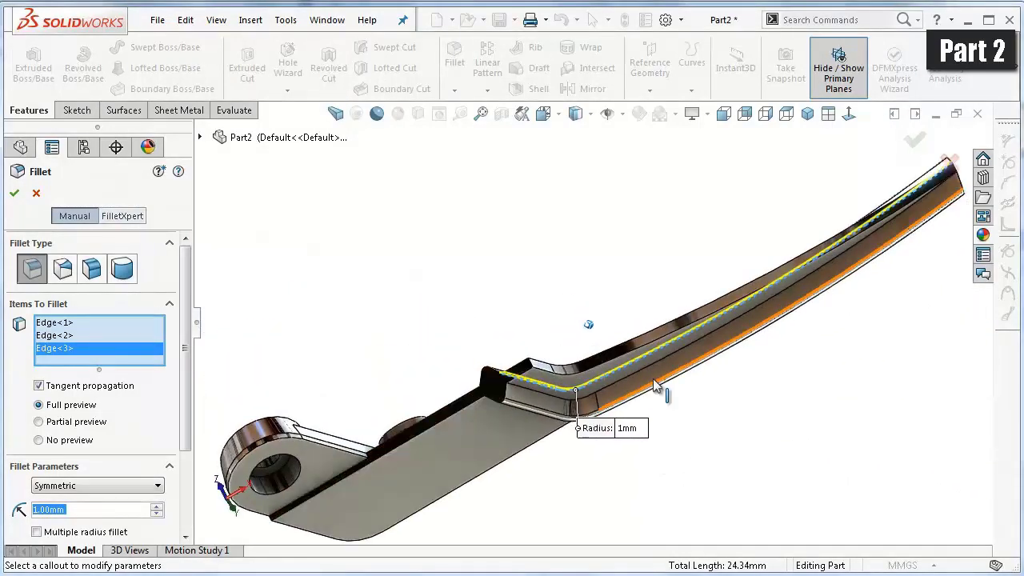
{"action": "mouse_move", "coordinate": [655, 387]}
{"action": "middle_mouse_down"}
{"action": "mouse_move", "coordinate": [718, 440]}
{"action": "mouse_move", "coordinate": [744, 435]}
{"action": "middle_mouse_up"}
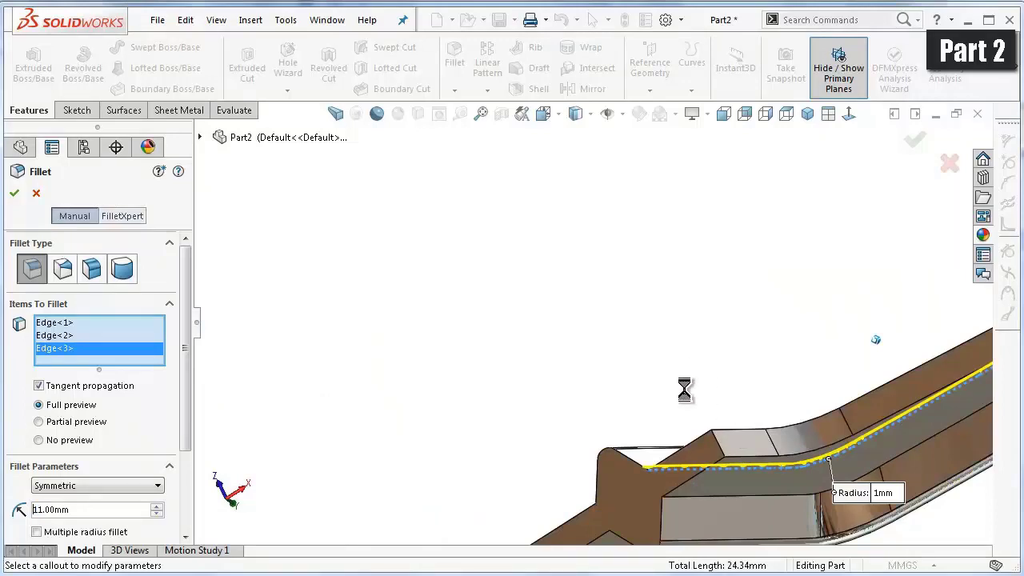
{"action": "middle_click_drag", "start_coordinate": [875, 339], "coordinate": [560, 384]}
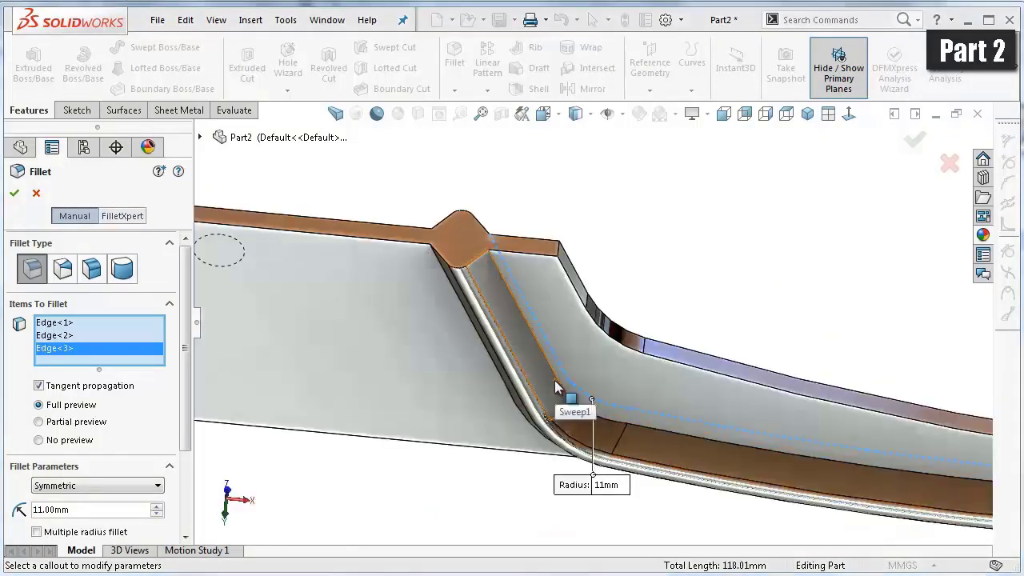
{"action": "left_click", "coordinate": [539, 352]}
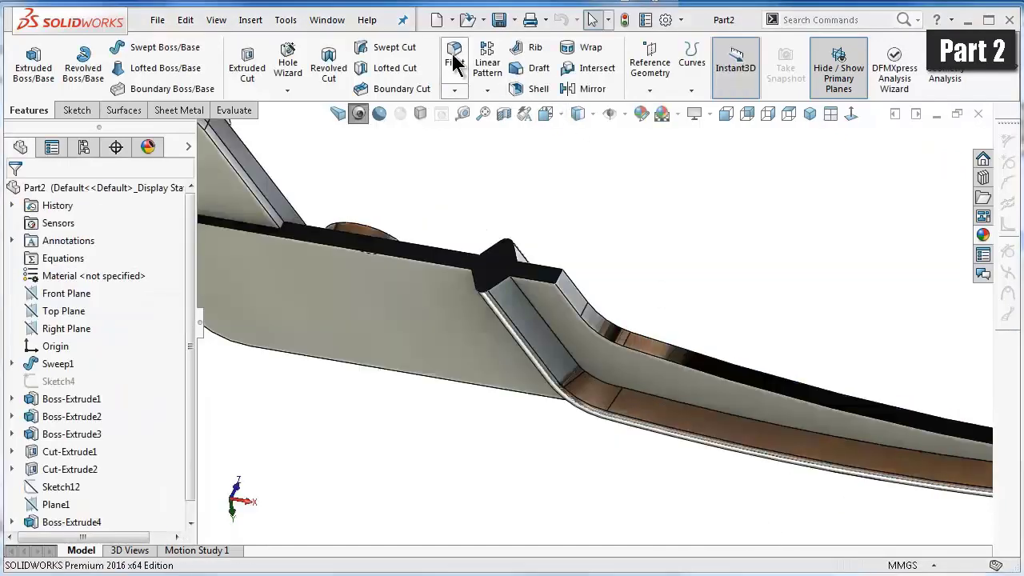
- Start a 1 mm fillet on the rib's lower bend edges
{"action": "left_click", "coordinate": [453, 62]}
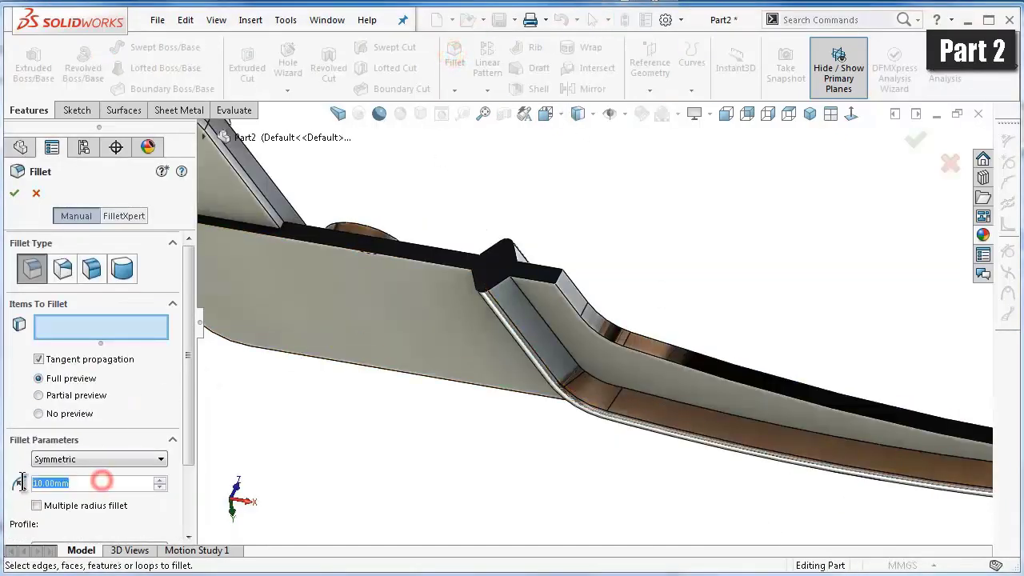
{"action": "type", "text": "1"}
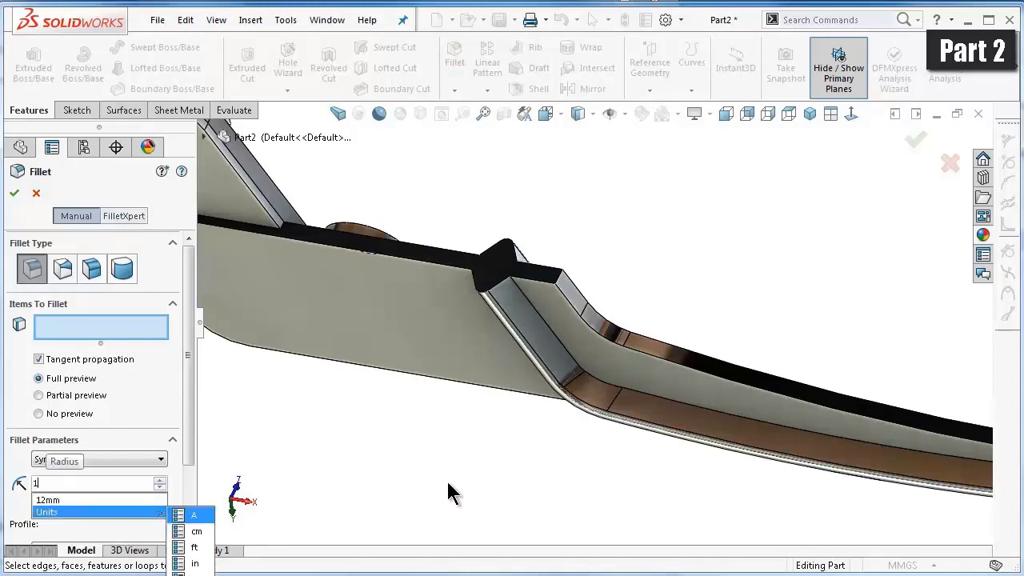
{"action": "key", "text": "Return"}
{"action": "left_click", "coordinate": [653, 397]}
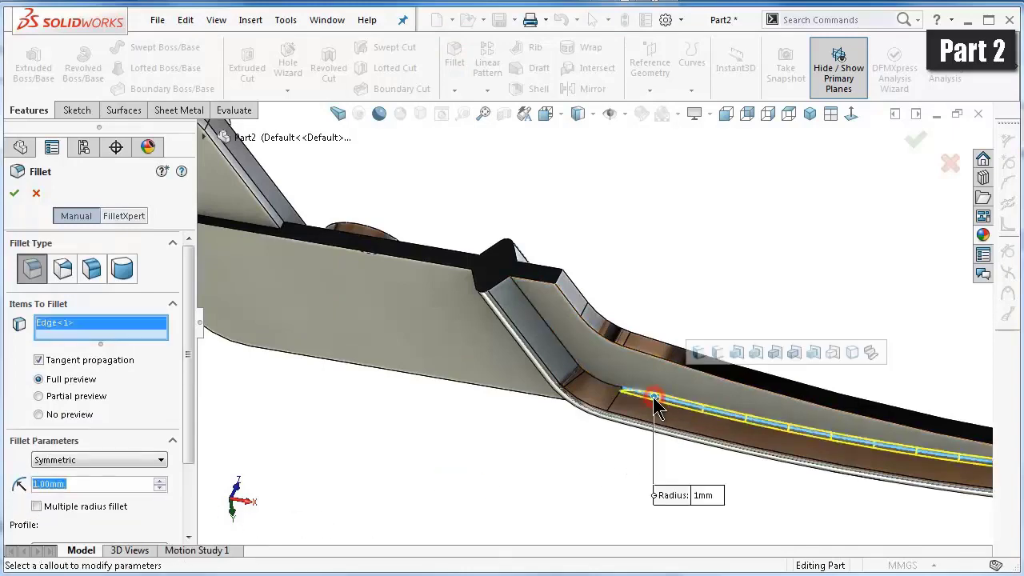
{"action": "scroll", "coordinate": [652, 395], "scroll_direction": "down", "scroll_amount": 3}
{"action": "left_click", "coordinate": [504, 334]}
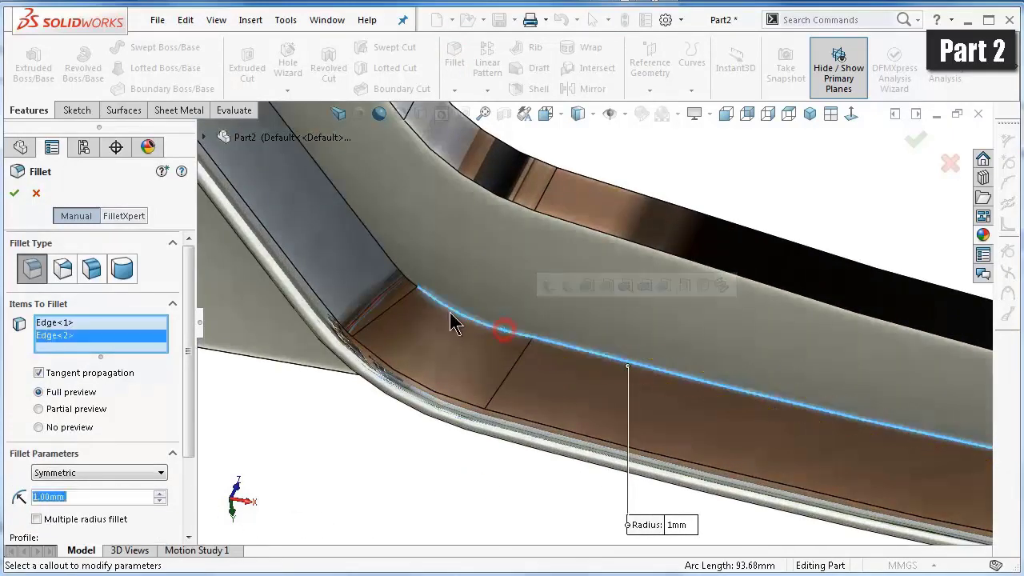
{"action": "left_click", "coordinate": [398, 273]}
- Add the upper bend, rib, outer and rib-end edges to the 1 mm fillet
{"action": "mouse_move", "coordinate": [488, 312]}
{"action": "middle_mouse_down"}
{"action": "mouse_move", "coordinate": [621, 291]}
{"action": "mouse_move", "coordinate": [542, 428]}
{"action": "mouse_move", "coordinate": [588, 178]}
{"action": "middle_mouse_up"}
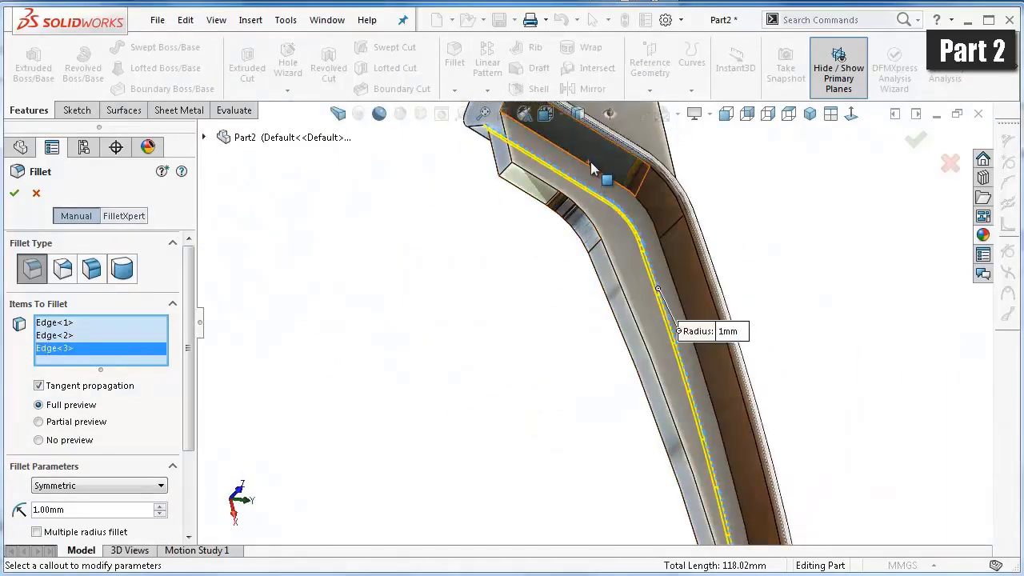
{"action": "left_click", "coordinate": [589, 172]}
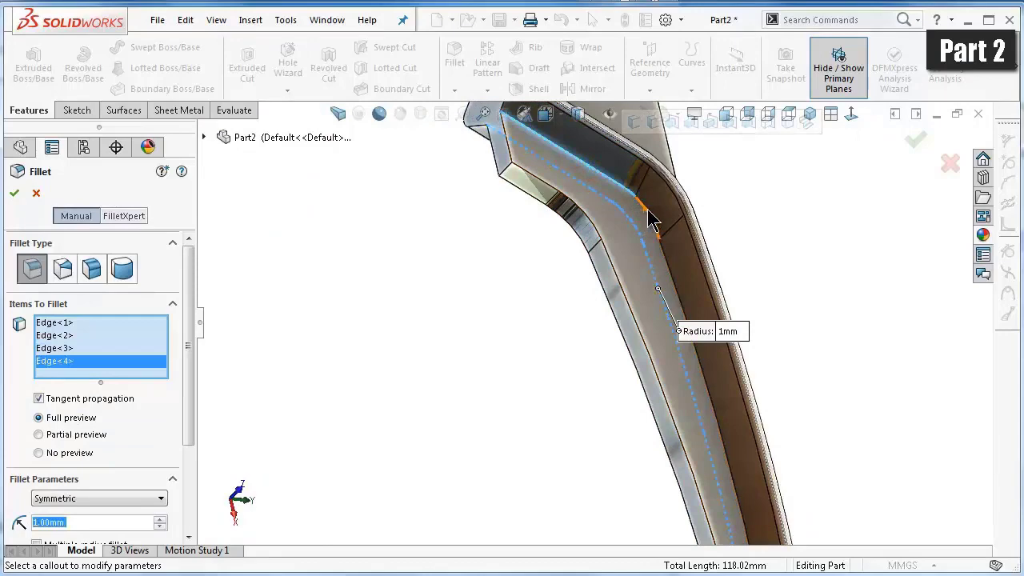
{"action": "left_click", "coordinate": [652, 220]}
{"action": "left_click", "coordinate": [671, 273]}
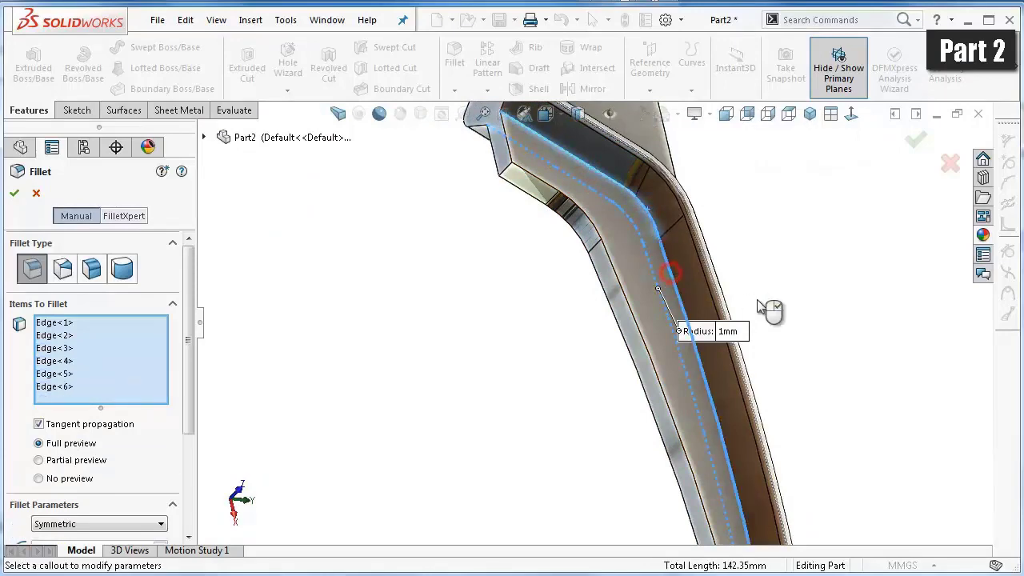
{"action": "mouse_move", "coordinate": [715, 284]}
{"action": "middle_mouse_down"}
{"action": "mouse_move", "coordinate": [651, 219]}
{"action": "mouse_move", "coordinate": [678, 254]}
{"action": "mouse_move", "coordinate": [744, 276]}
{"action": "middle_mouse_up"}
{"action": "left_click", "coordinate": [767, 274]}
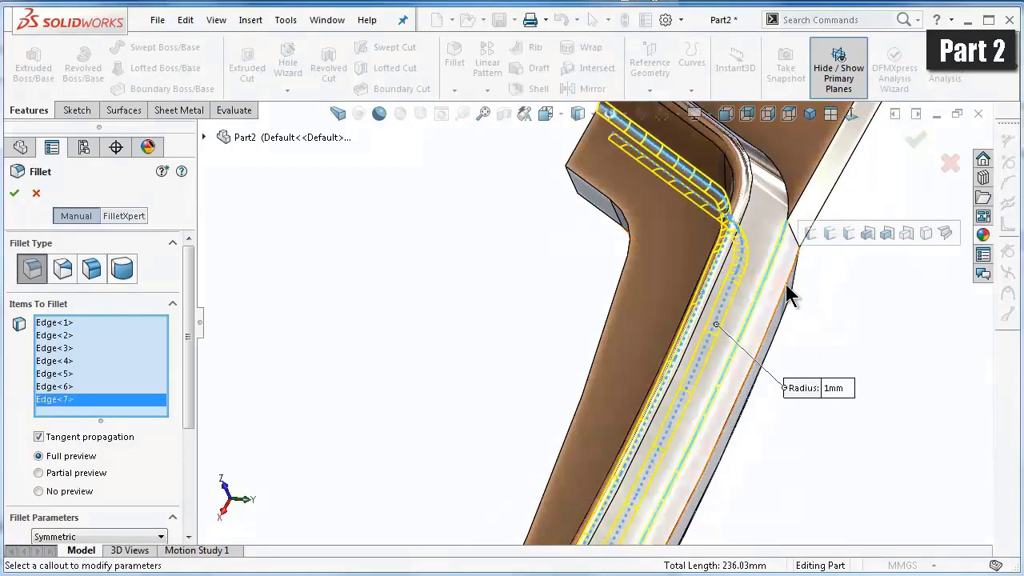
{"action": "left_click", "coordinate": [790, 288]}
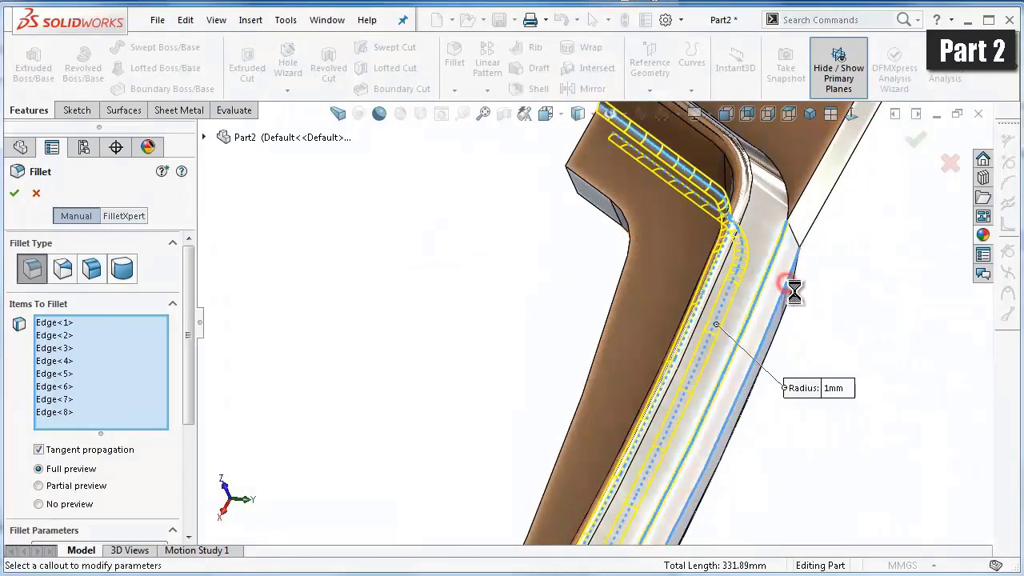
{"action": "mouse_move", "coordinate": [805, 320]}
{"action": "middle_mouse_down"}
{"action": "mouse_move", "coordinate": [869, 320]}
{"action": "mouse_move", "coordinate": [770, 365]}
{"action": "mouse_move", "coordinate": [784, 297]}
{"action": "mouse_move", "coordinate": [687, 276]}
{"action": "mouse_move", "coordinate": [680, 232]}
{"action": "mouse_move", "coordinate": [712, 390]}
{"action": "middle_mouse_up"}
{"action": "scroll", "coordinate": [686, 276], "scroll_direction": "down", "scroll_amount": 2}
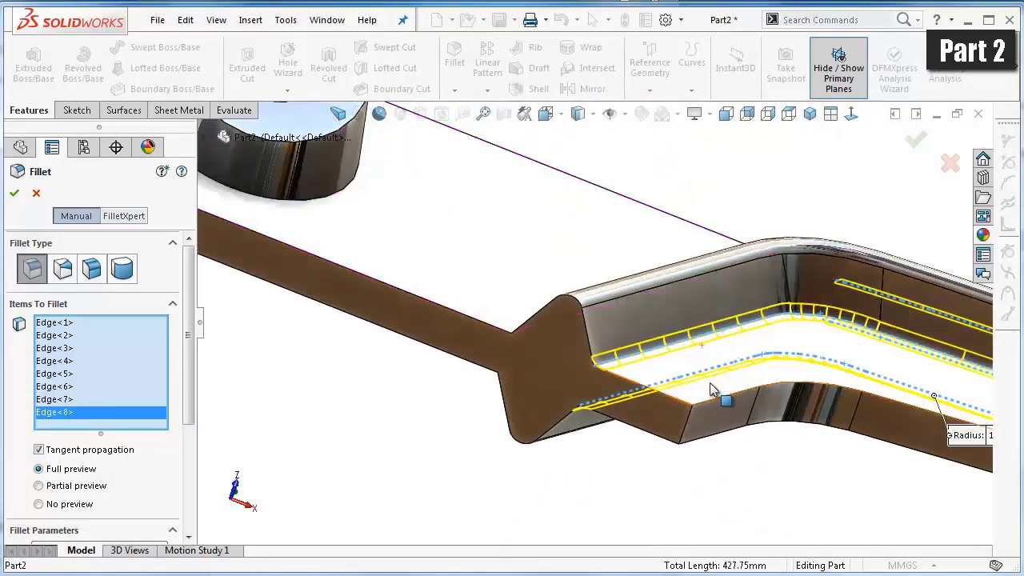
{"action": "left_click", "coordinate": [688, 424]}
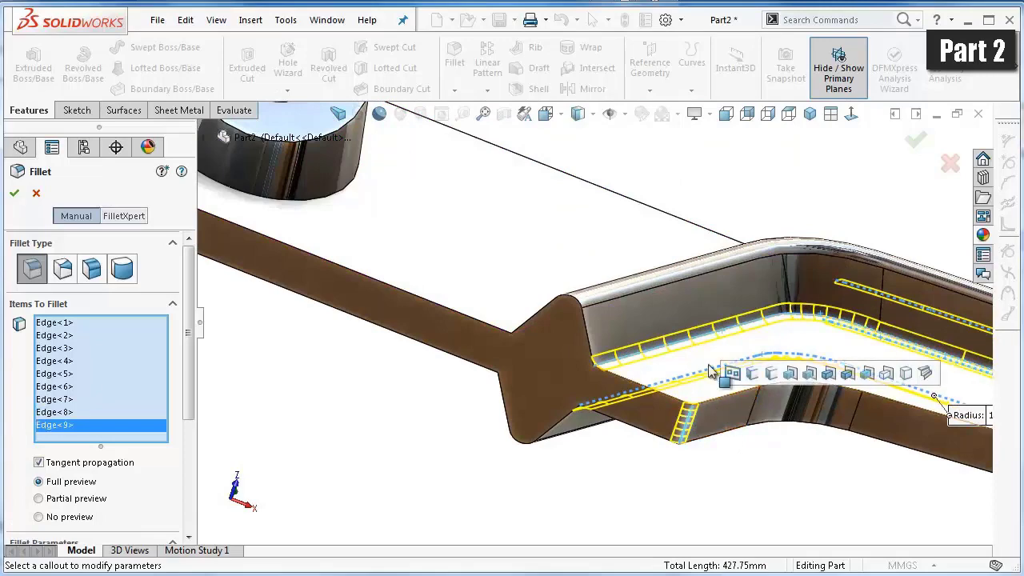
- Add a face near the hole boss and two top edges to the fillet
{"action": "mouse_move", "coordinate": [732, 448]}
{"action": "middle_mouse_down"}
{"action": "mouse_move", "coordinate": [699, 413]}
{"action": "mouse_move", "coordinate": [691, 465]}
{"action": "mouse_move", "coordinate": [423, 279]}
{"action": "middle_mouse_up"}
{"action": "scroll", "coordinate": [355, 237], "scroll_direction": "up", "scroll_amount": 2}
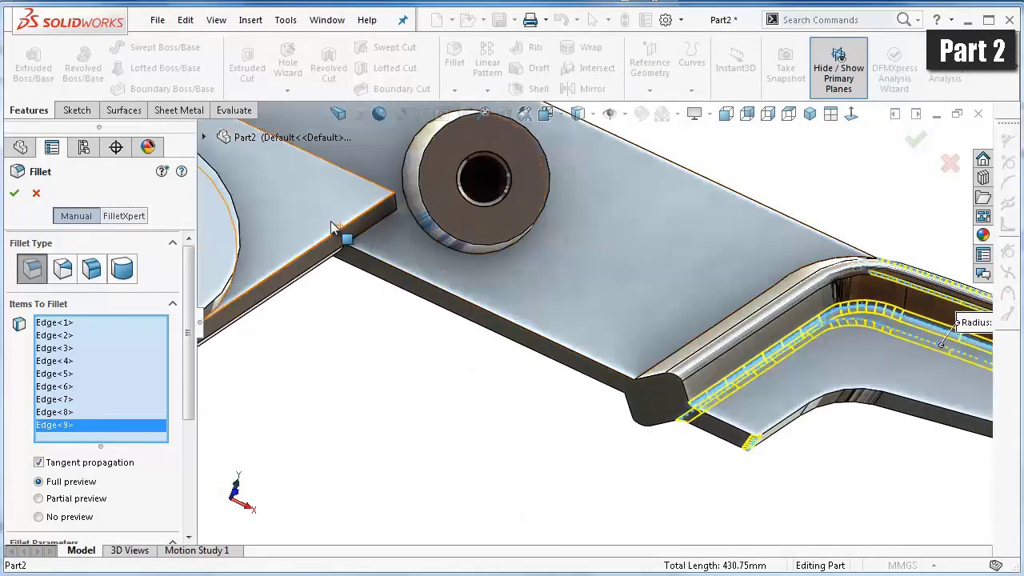
{"action": "left_click", "coordinate": [330, 227]}
{"action": "mouse_move", "coordinate": [346, 245]}
{"action": "middle_mouse_down"}
{"action": "mouse_move", "coordinate": [390, 344]}
{"action": "mouse_move", "coordinate": [478, 252]}
{"action": "mouse_move", "coordinate": [536, 290]}
{"action": "mouse_move", "coordinate": [617, 240]}
{"action": "mouse_move", "coordinate": [620, 288]}
{"action": "mouse_move", "coordinate": [595, 291]}
{"action": "mouse_move", "coordinate": [540, 328]}
{"action": "mouse_move", "coordinate": [590, 361]}
{"action": "mouse_move", "coordinate": [620, 288]}
{"action": "mouse_move", "coordinate": [706, 265]}
{"action": "mouse_move", "coordinate": [715, 321]}
{"action": "mouse_move", "coordinate": [672, 324]}
{"action": "middle_mouse_up"}
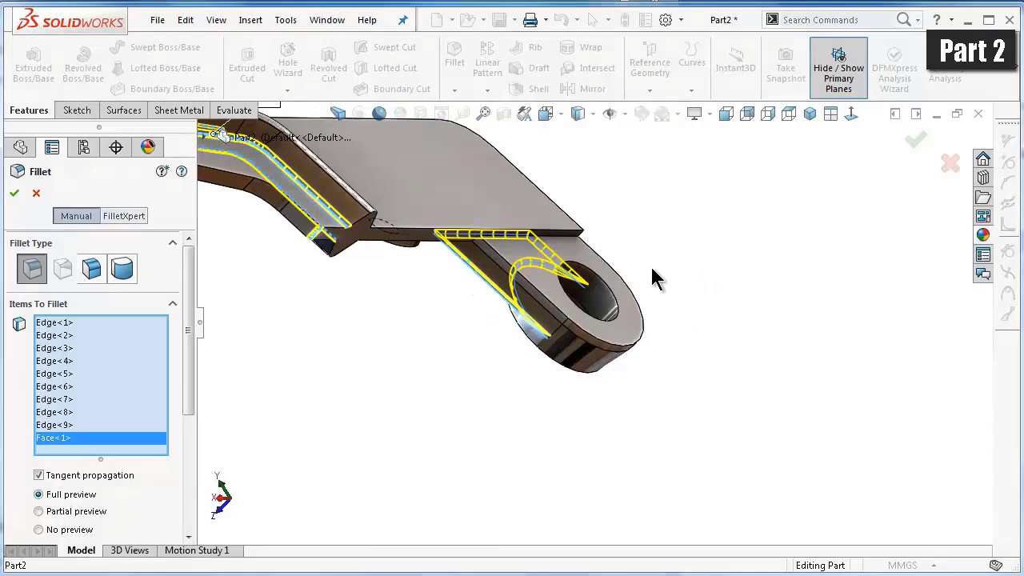
{"action": "mouse_move", "coordinate": [654, 278]}
{"action": "middle_mouse_down"}
{"action": "mouse_move", "coordinate": [617, 259]}
{"action": "mouse_move", "coordinate": [594, 267]}
{"action": "mouse_move", "coordinate": [592, 251]}
{"action": "mouse_move", "coordinate": [537, 238]}
{"action": "middle_mouse_up"}
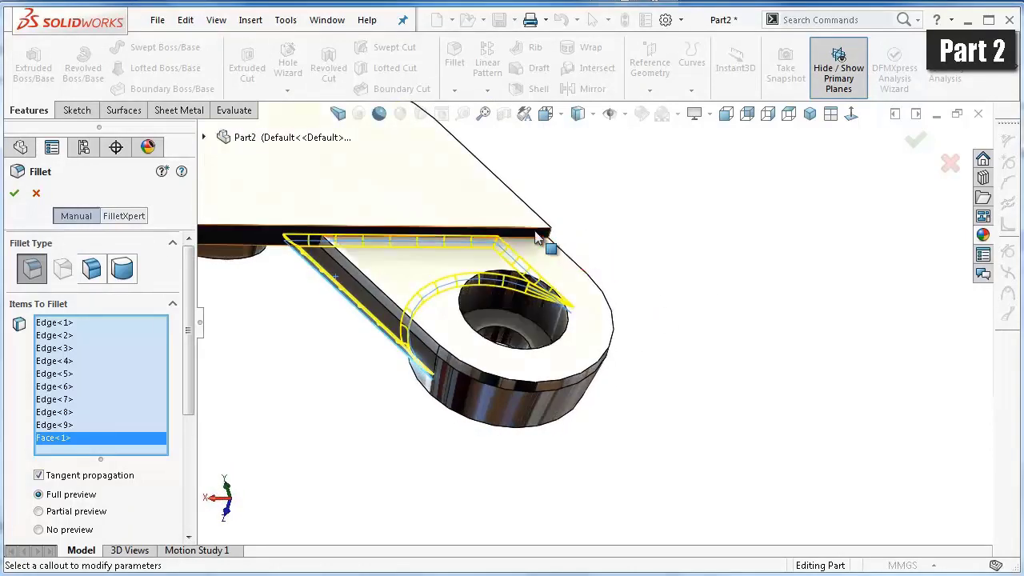
{"action": "left_click", "coordinate": [537, 230]}
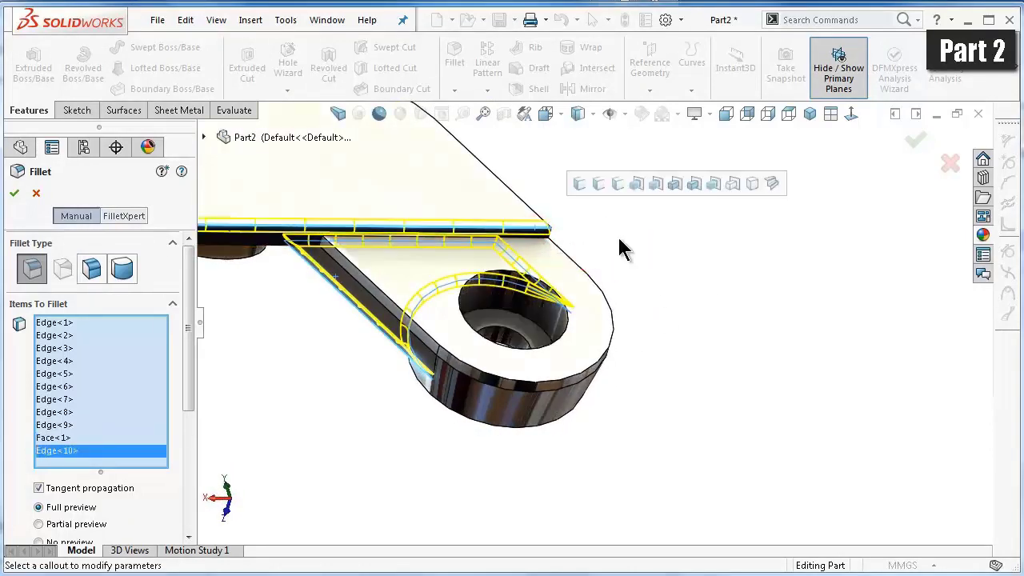
{"action": "mouse_move", "coordinate": [623, 248]}
{"action": "middle_mouse_down"}
{"action": "mouse_move", "coordinate": [521, 235]}
{"action": "mouse_move", "coordinate": [503, 388]}
{"action": "mouse_move", "coordinate": [392, 248]}
{"action": "middle_mouse_up"}
{"action": "left_click", "coordinate": [393, 237]}
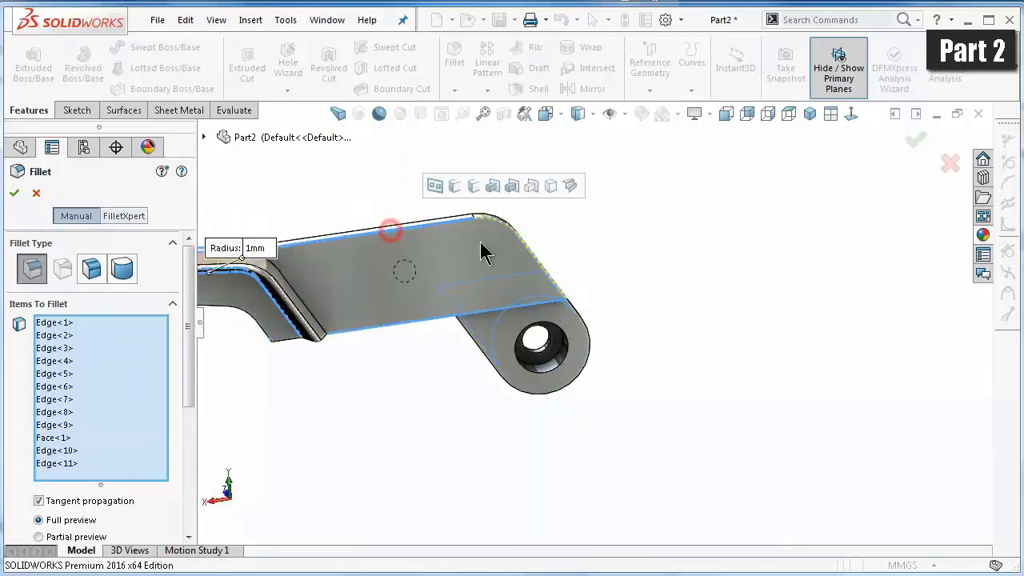
- Remove the stray Edge<11> from the selection and apply the 1 mm fillet
{"action": "right_click", "coordinate": [68, 472]}
{"action": "left_click", "coordinate": [90, 489]}
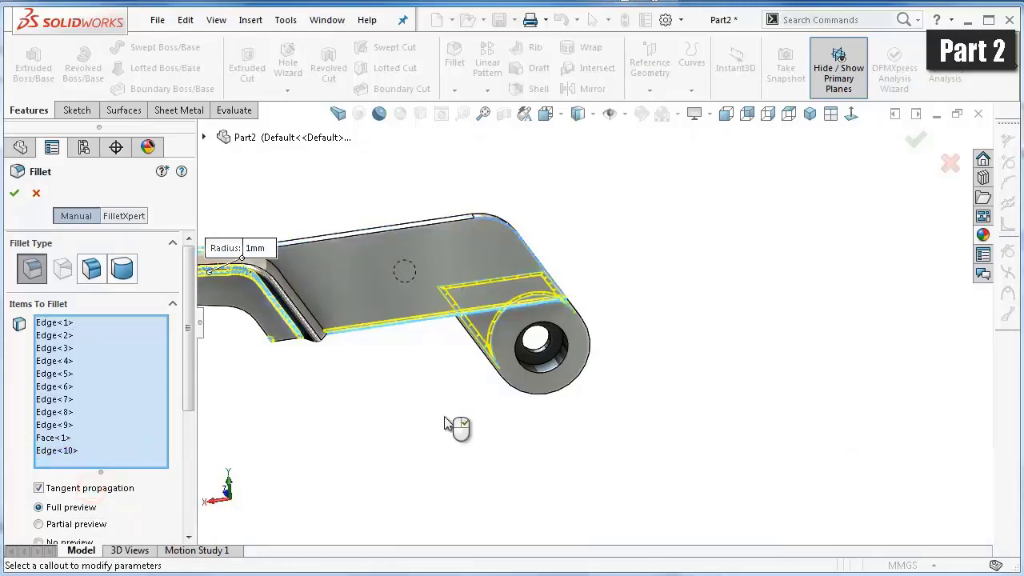
{"action": "middle_click_drag", "start_coordinate": [455, 356], "coordinate": [327, 286]}
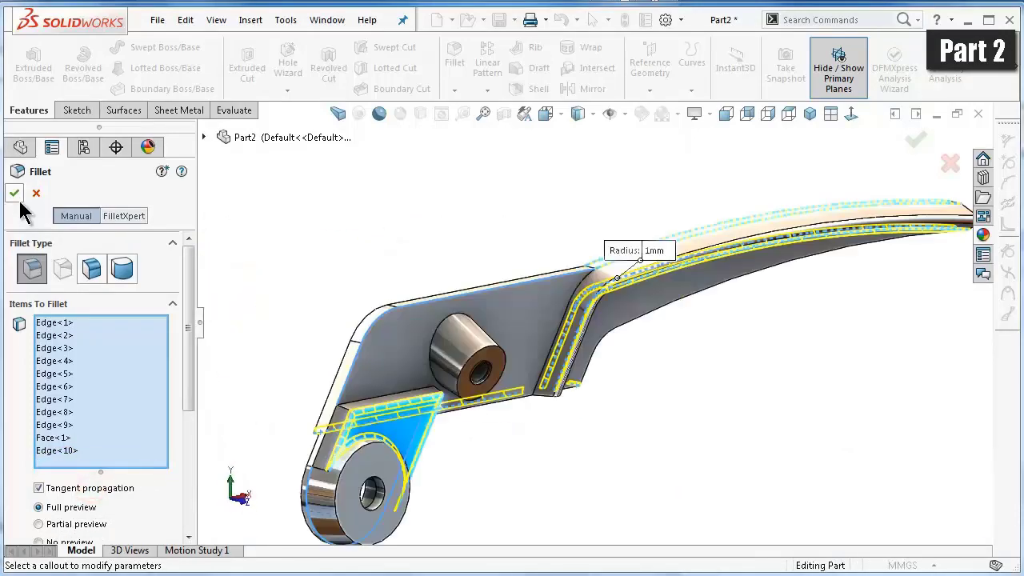
{"action": "left_click", "coordinate": [14, 193]}
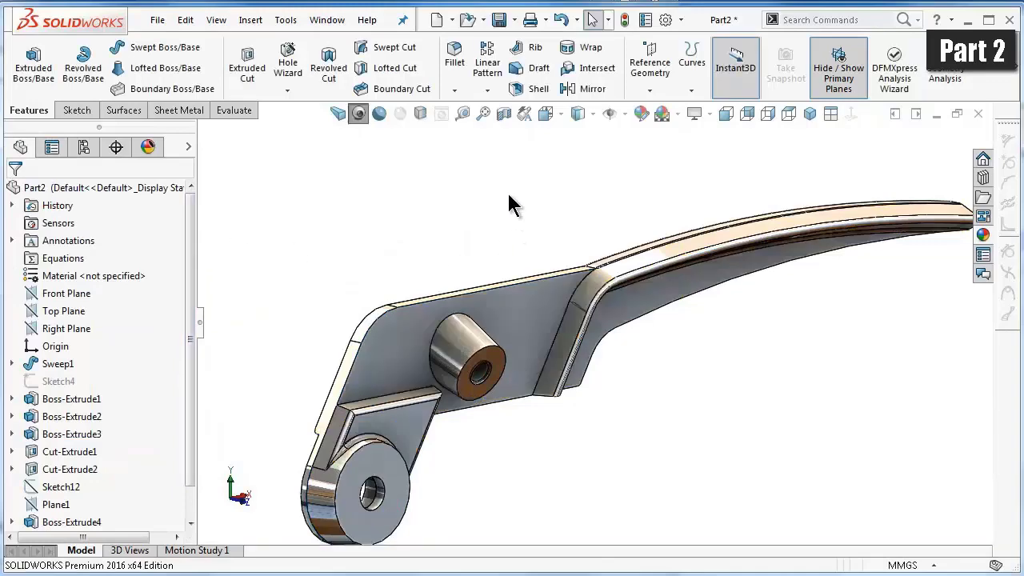
- Start a 0.5 mm fillet on two lower rib edges
{"action": "left_click", "coordinate": [453, 61]}
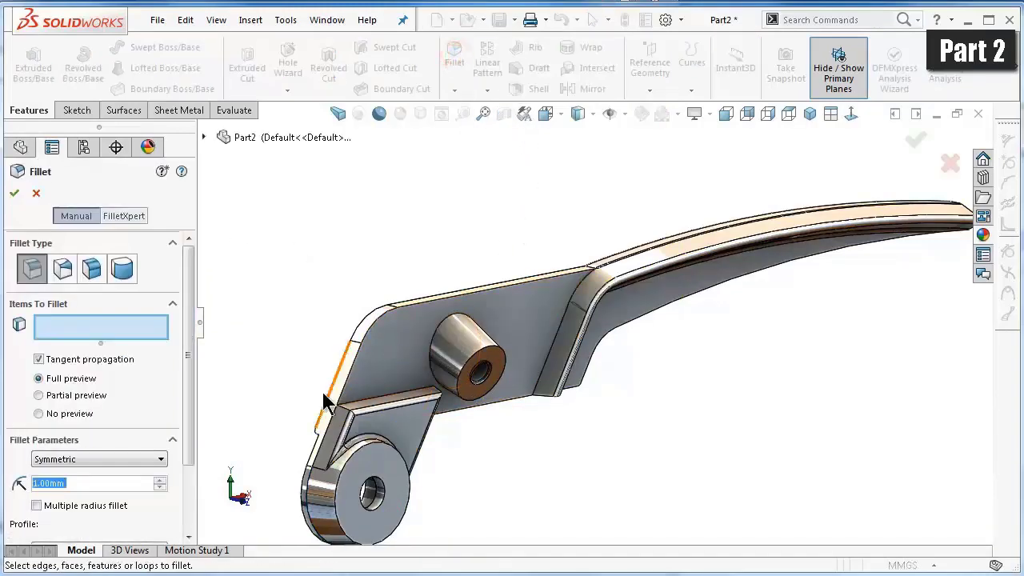
{"action": "type", "text": "0.5"}
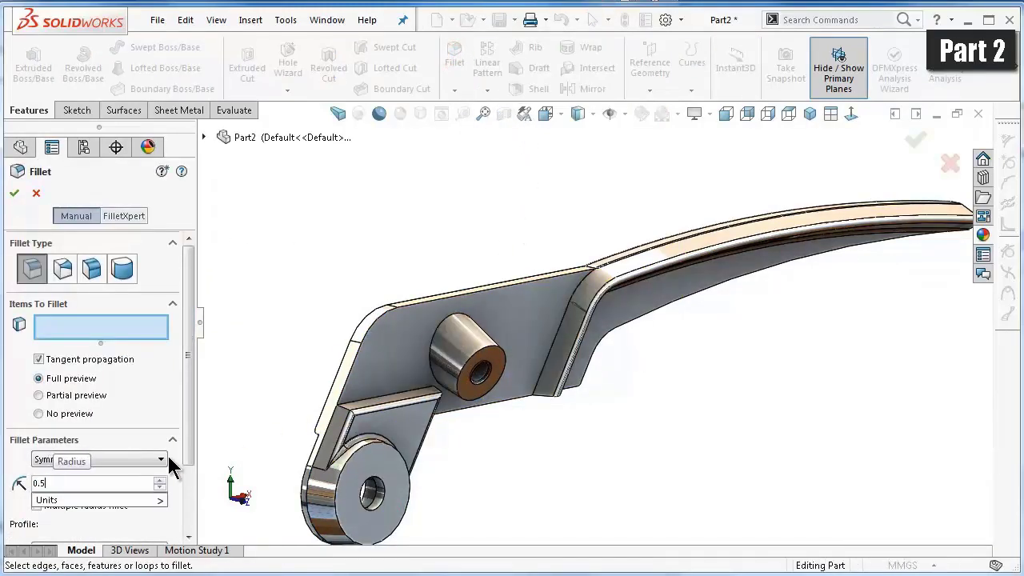
{"action": "key", "text": "Return"}
{"action": "scroll", "coordinate": [701, 418], "scroll_direction": "down", "scroll_amount": 5}
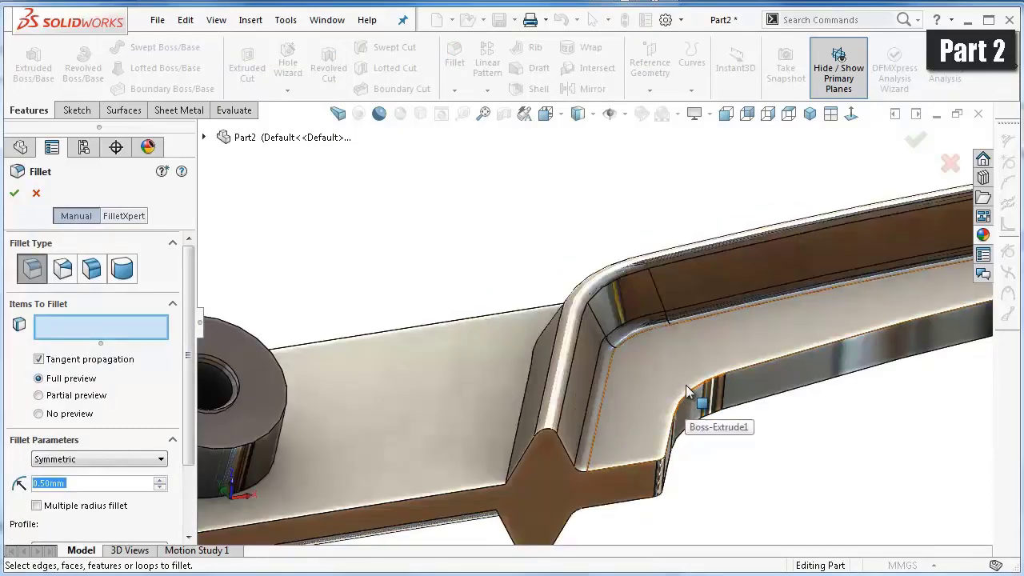
{"action": "left_click", "coordinate": [693, 395]}
{"action": "middle_click_drag", "start_coordinate": [744, 418], "coordinate": [605, 475]}
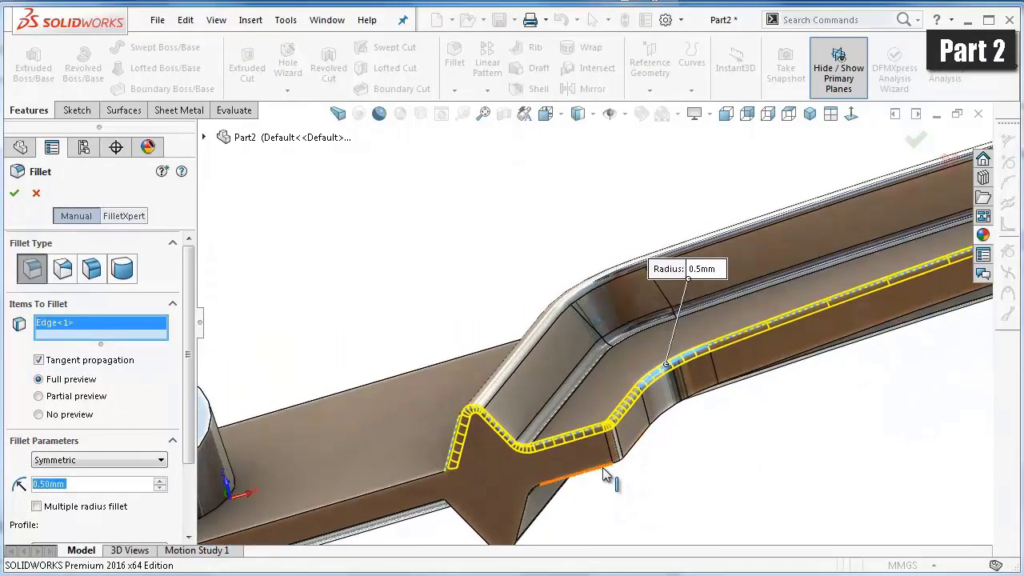
{"action": "left_click", "coordinate": [606, 475]}
- Remove the stray plate face and extra edge, leaving the arm's end face selected
{"action": "middle_click_drag", "start_coordinate": [736, 485], "coordinate": [582, 452]}
{"action": "left_click", "coordinate": [456, 408]}
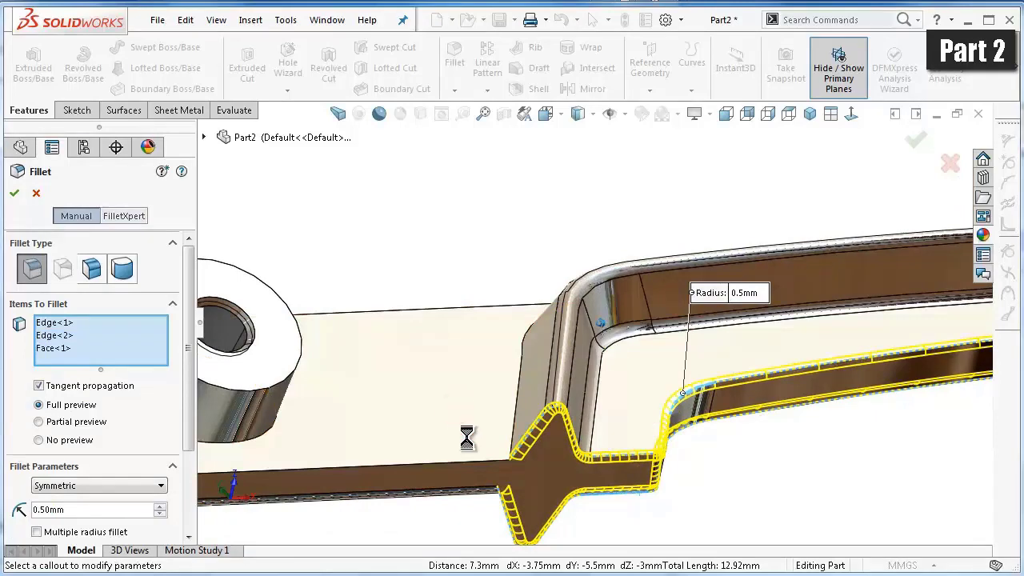
{"action": "right_click", "coordinate": [82, 344]}
{"action": "left_click", "coordinate": [104, 370]}
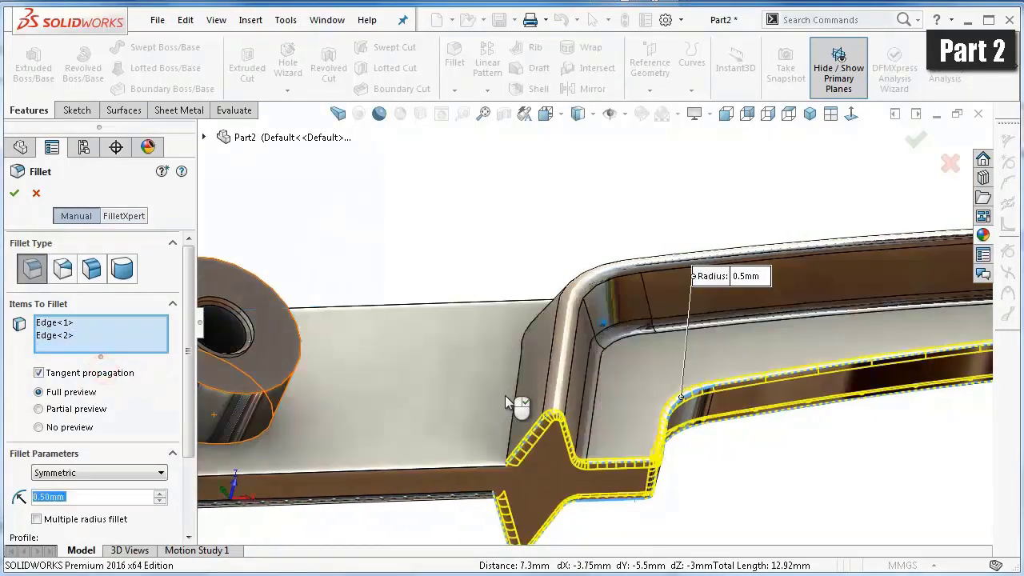
{"action": "left_click", "coordinate": [513, 402]}
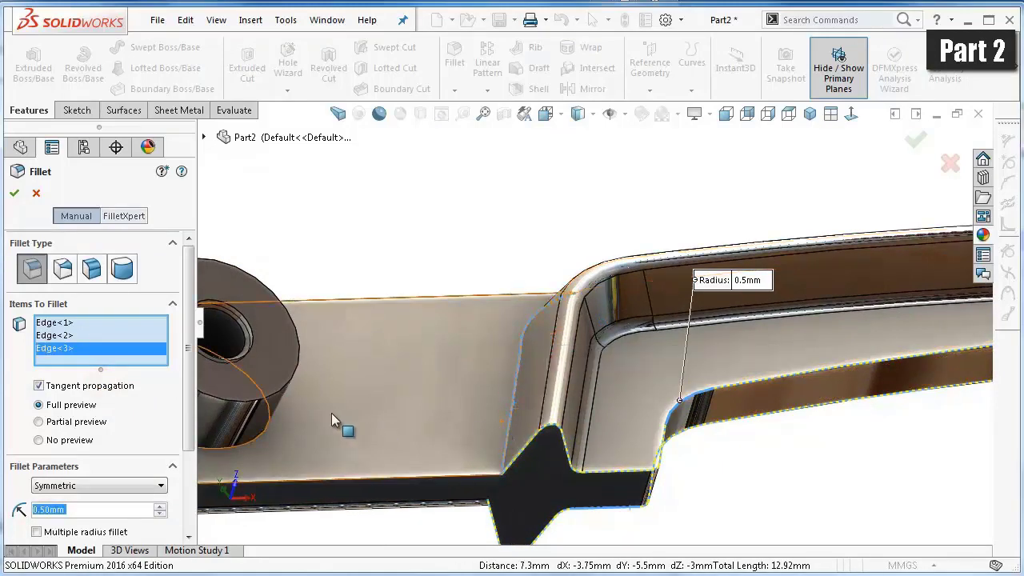
{"action": "middle_click_drag", "start_coordinate": [351, 365], "coordinate": [434, 389]}
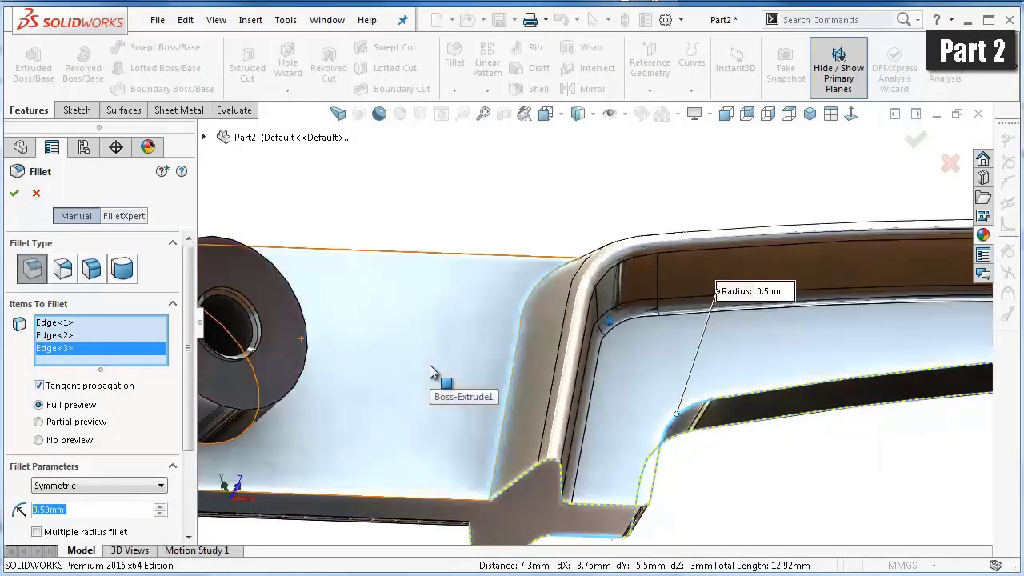
{"action": "left_click", "coordinate": [135, 377]}
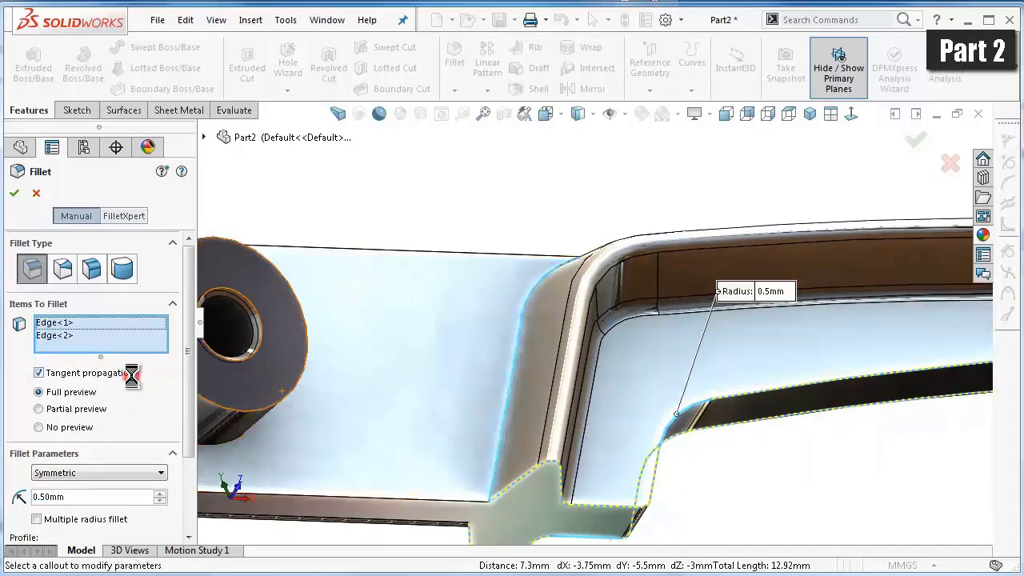
{"action": "scroll", "coordinate": [588, 427], "scroll_direction": "down", "scroll_amount": 3}
{"action": "mouse_move", "coordinate": [592, 424]}
{"action": "middle_mouse_down"}
{"action": "mouse_move", "coordinate": [878, 424]}
{"action": "mouse_move", "coordinate": [869, 407]}
{"action": "mouse_move", "coordinate": [853, 407]}
{"action": "mouse_move", "coordinate": [831, 294]}
{"action": "mouse_move", "coordinate": [788, 309]}
{"action": "mouse_move", "coordinate": [766, 350]}
{"action": "middle_mouse_up"}
{"action": "scroll", "coordinate": [541, 311], "scroll_direction": "down", "scroll_amount": 3}
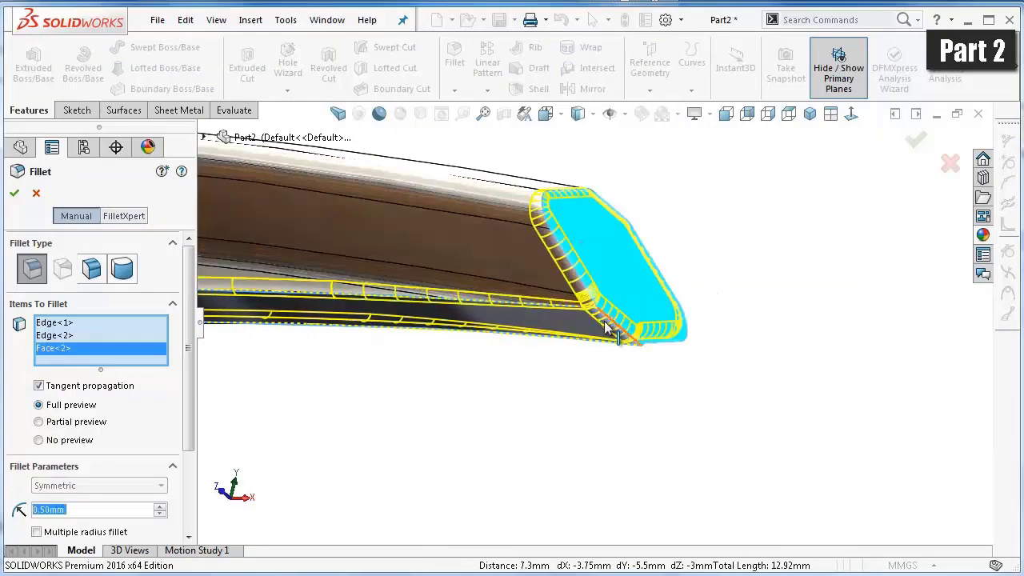
- Add the raised boss and left boss top faces (Face<4>, Face<5>) to the 0.5 mm fillet
{"action": "scroll", "coordinate": [561, 320], "scroll_direction": "up", "scroll_amount": 3}
{"action": "scroll", "coordinate": [450, 338], "scroll_direction": "up", "scroll_amount": 2}
{"action": "middle_click_drag", "start_coordinate": [484, 358], "coordinate": [537, 362]}
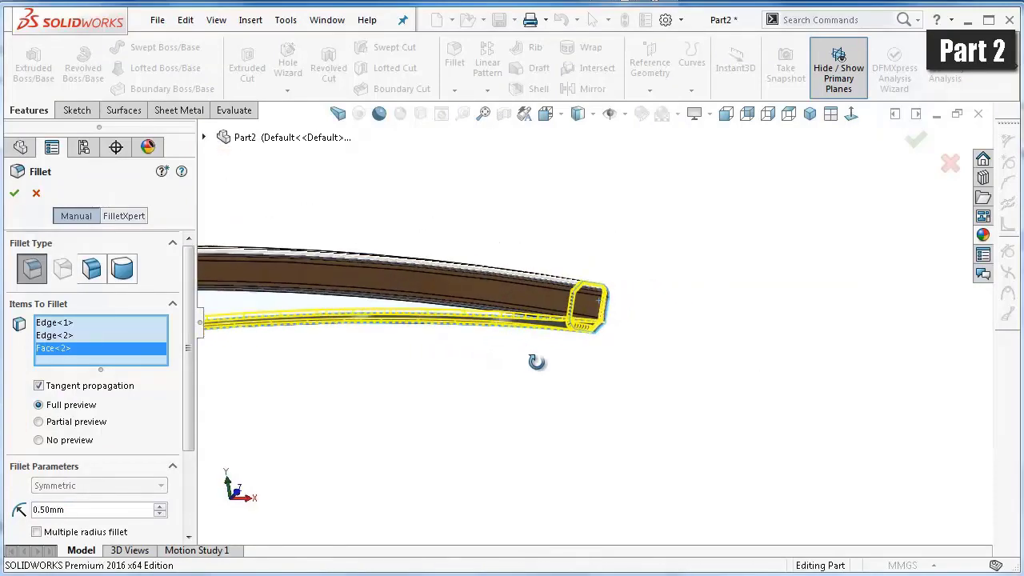
{"action": "scroll", "coordinate": [356, 357], "scroll_direction": "down", "scroll_amount": 2}
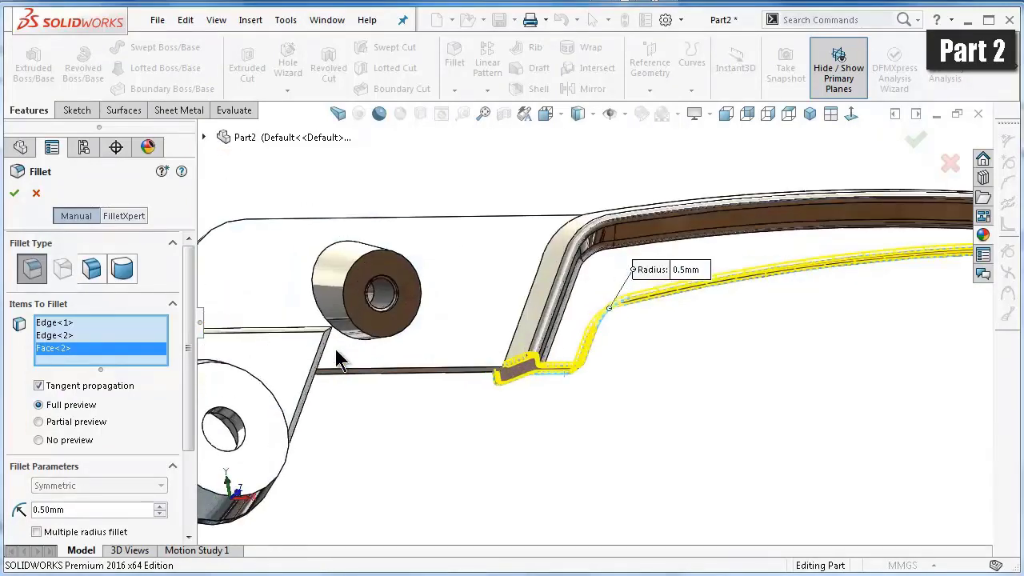
{"action": "scroll", "coordinate": [328, 348], "scroll_direction": "down", "scroll_amount": 2}
{"action": "scroll", "coordinate": [423, 331], "scroll_direction": "down", "scroll_amount": 2}
{"action": "scroll", "coordinate": [432, 325], "scroll_direction": "down", "scroll_amount": 3}
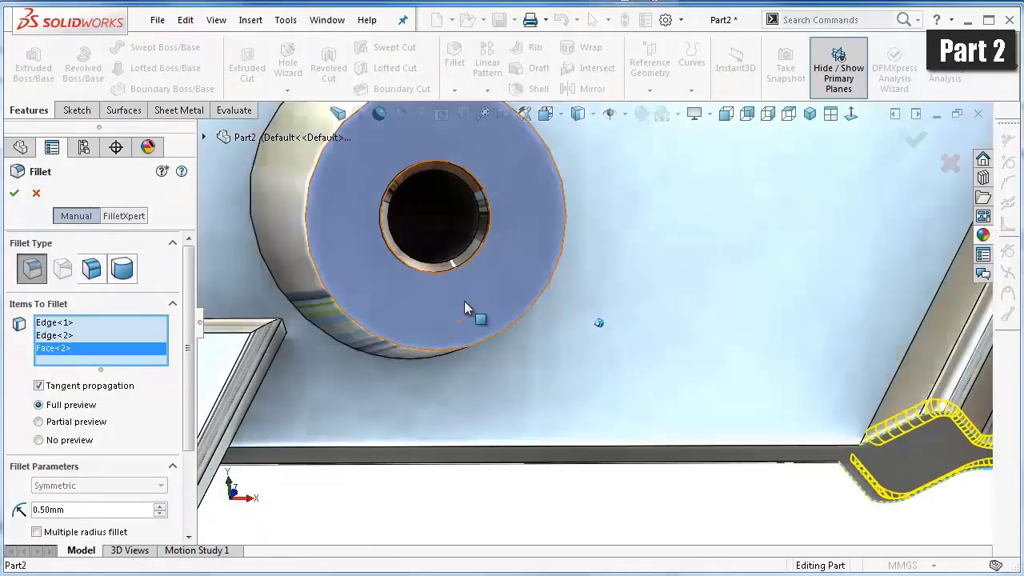
{"action": "middle_click_drag", "start_coordinate": [470, 321], "coordinate": [527, 258]}
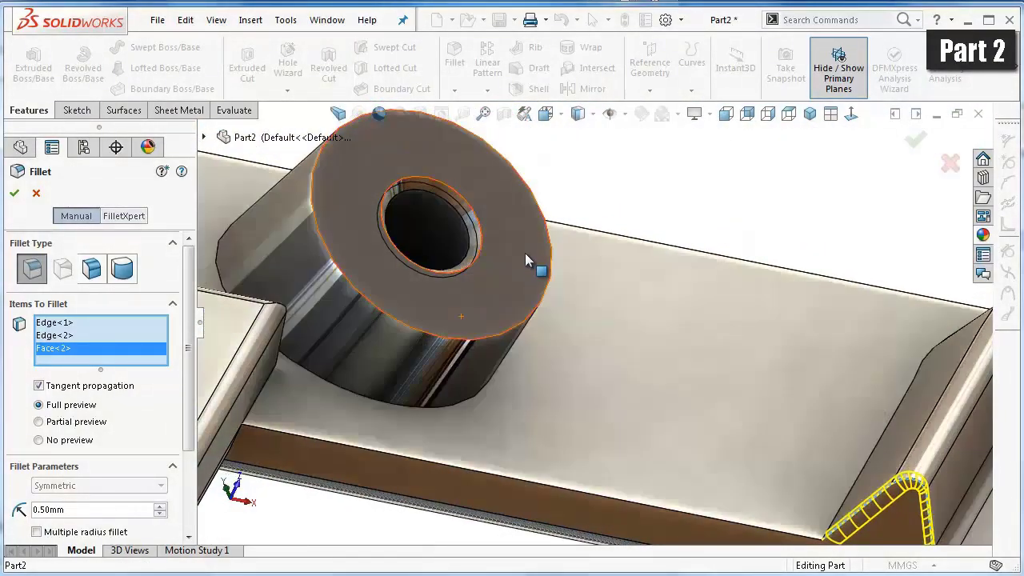
{"action": "left_click", "coordinate": [526, 258]}
{"action": "scroll", "coordinate": [536, 303], "scroll_direction": "up", "scroll_amount": 2}
{"action": "scroll", "coordinate": [494, 306], "scroll_direction": "up", "scroll_amount": 2}
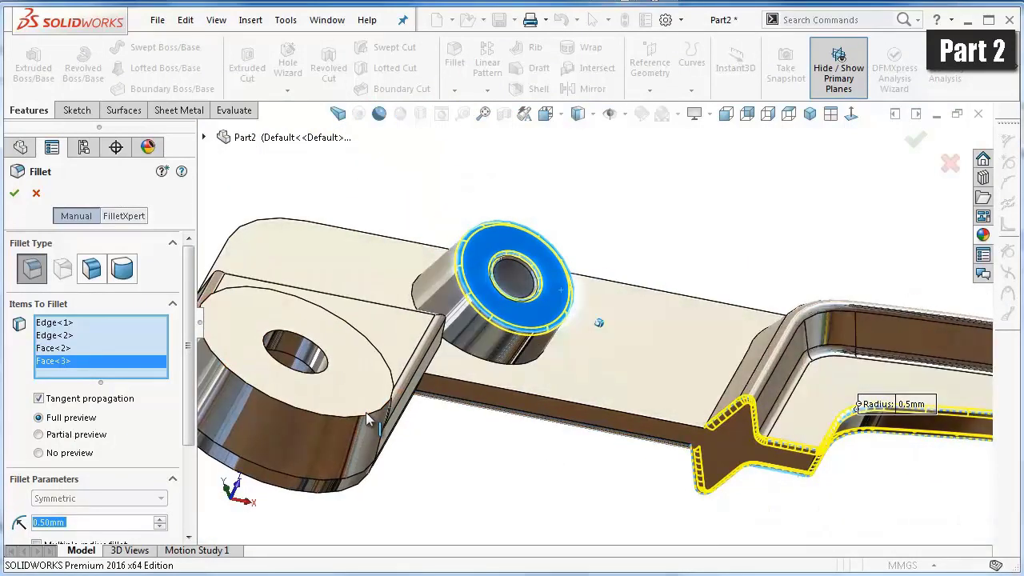
{"action": "left_click", "coordinate": [364, 413]}
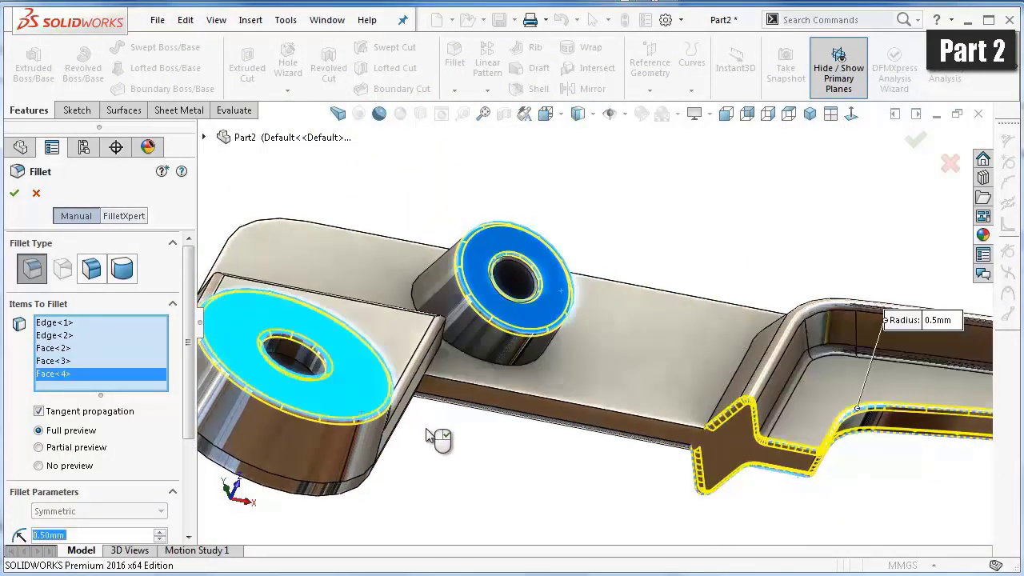
{"action": "middle_click_drag", "start_coordinate": [441, 441], "coordinate": [541, 352]}
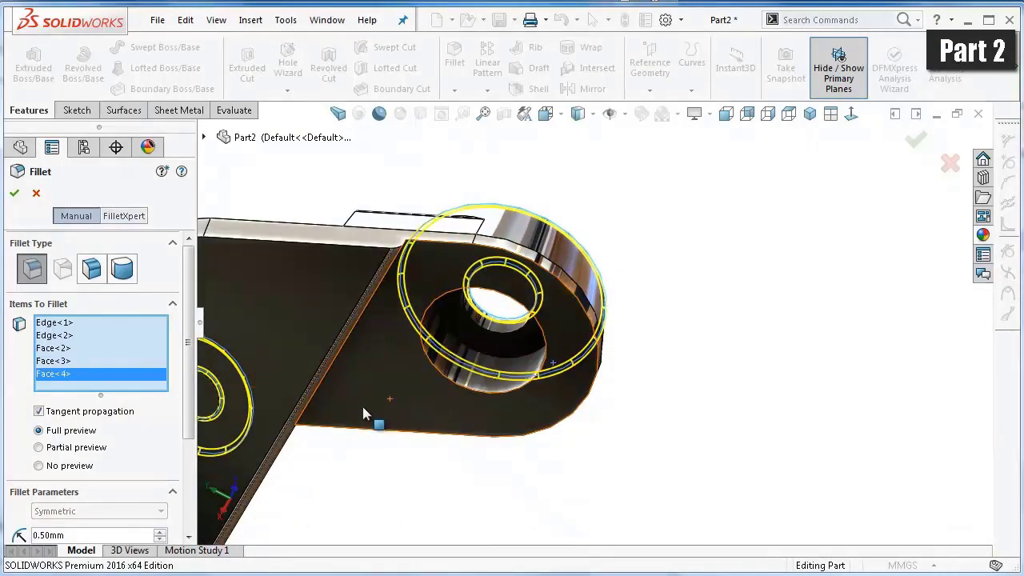
{"action": "mouse_move", "coordinate": [411, 468]}
{"action": "middle_mouse_down"}
{"action": "mouse_move", "coordinate": [462, 455]}
{"action": "mouse_move", "coordinate": [516, 413]}
{"action": "middle_mouse_up"}
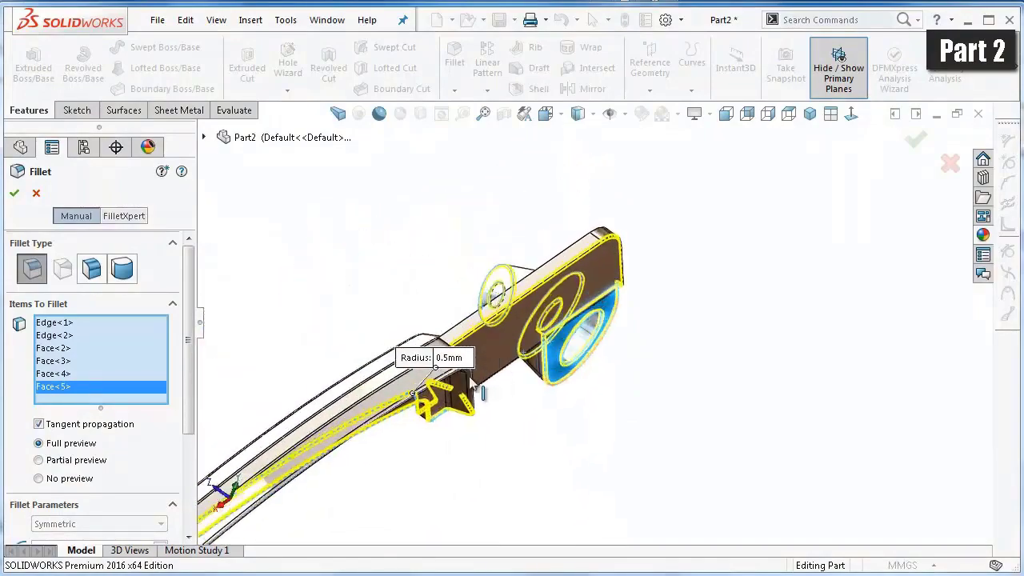
- Add the boss's top edge and two rib edges (Edge<7>, Edge<8>) to the fillet
{"action": "mouse_move", "coordinate": [517, 413]}
{"action": "middle_mouse_down"}
{"action": "mouse_move", "coordinate": [552, 418]}
{"action": "mouse_move", "coordinate": [498, 221]}
{"action": "mouse_move", "coordinate": [457, 286]}
{"action": "mouse_move", "coordinate": [364, 303]}
{"action": "middle_mouse_up"}
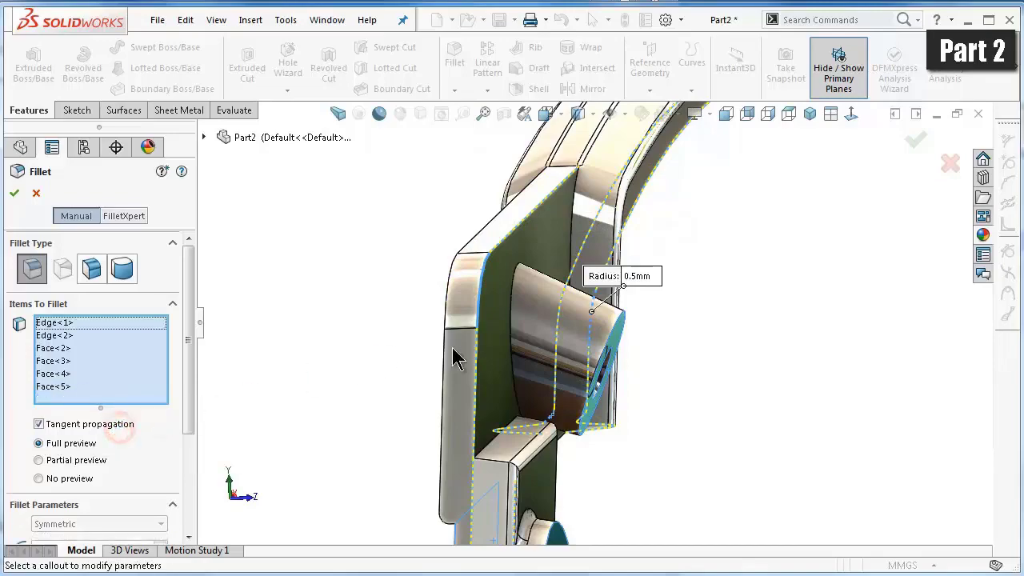
{"action": "mouse_move", "coordinate": [404, 384]}
{"action": "middle_mouse_down"}
{"action": "mouse_move", "coordinate": [452, 336]}
{"action": "mouse_move", "coordinate": [392, 408]}
{"action": "mouse_move", "coordinate": [436, 342]}
{"action": "mouse_move", "coordinate": [403, 359]}
{"action": "mouse_move", "coordinate": [773, 293]}
{"action": "mouse_move", "coordinate": [560, 297]}
{"action": "mouse_move", "coordinate": [557, 356]}
{"action": "mouse_move", "coordinate": [549, 281]}
{"action": "mouse_move", "coordinate": [499, 164]}
{"action": "middle_mouse_up"}
{"action": "left_click", "coordinate": [499, 164]}
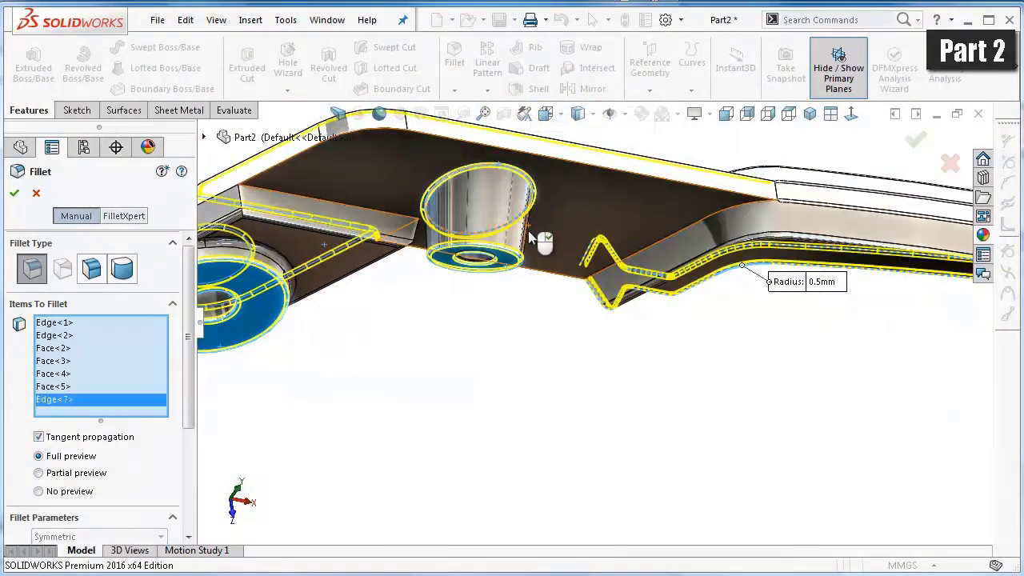
{"action": "middle_click_drag", "start_coordinate": [489, 296], "coordinate": [407, 239]}
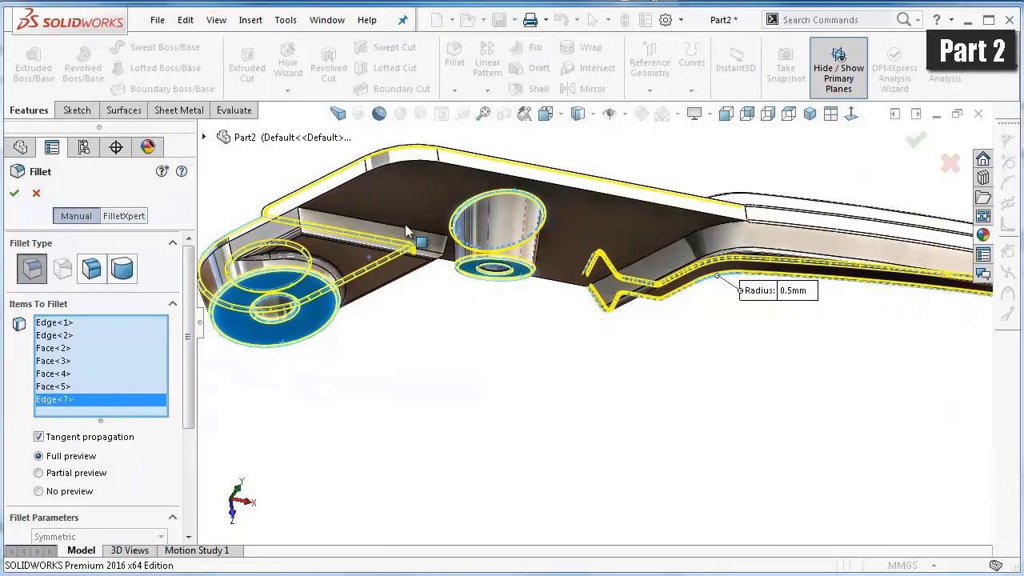
{"action": "scroll", "coordinate": [406, 232], "scroll_direction": "down", "scroll_amount": 3}
{"action": "scroll", "coordinate": [448, 253], "scroll_direction": "down", "scroll_amount": 3}
{"action": "scroll", "coordinate": [490, 275], "scroll_direction": "down", "scroll_amount": 2}
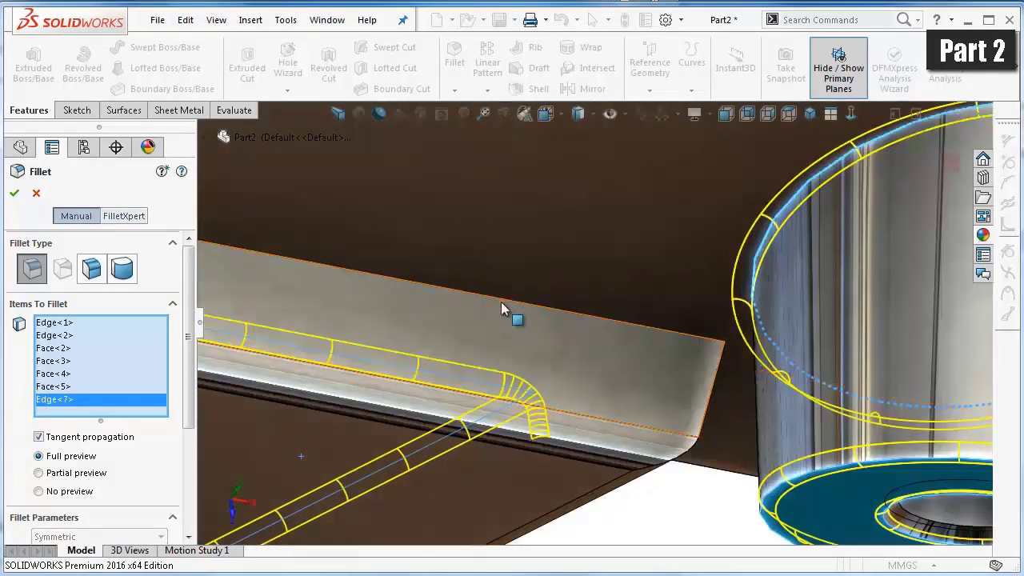
{"action": "left_click", "coordinate": [500, 303]}
{"action": "mouse_move", "coordinate": [616, 435]}
{"action": "middle_mouse_down"}
{"action": "mouse_move", "coordinate": [709, 475]}
{"action": "mouse_move", "coordinate": [658, 418]}
{"action": "mouse_move", "coordinate": [704, 424]}
{"action": "middle_mouse_up"}
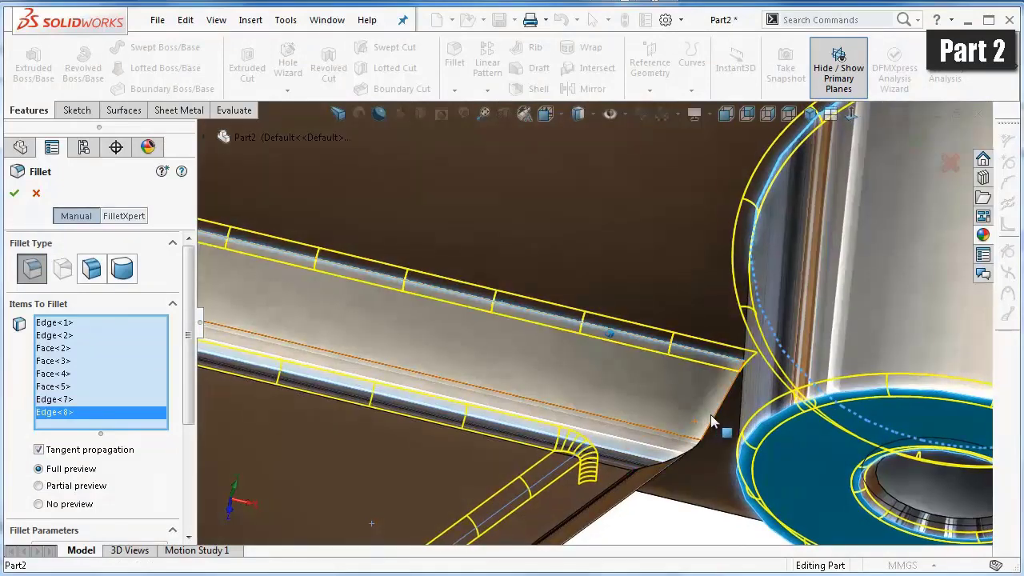
{"action": "left_click", "coordinate": [715, 422]}
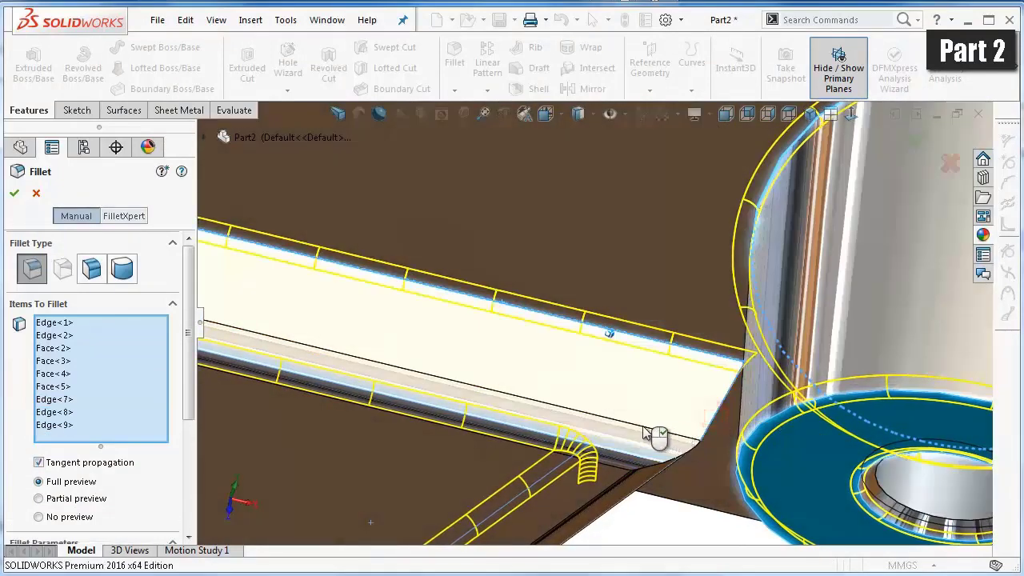
- Remove Edge<9> from the selection and apply the 0.5 mm fillet
{"action": "mouse_move", "coordinate": [646, 433]}
{"action": "middle_mouse_down"}
{"action": "mouse_move", "coordinate": [640, 422]}
{"action": "mouse_move", "coordinate": [273, 422]}
{"action": "middle_mouse_up"}
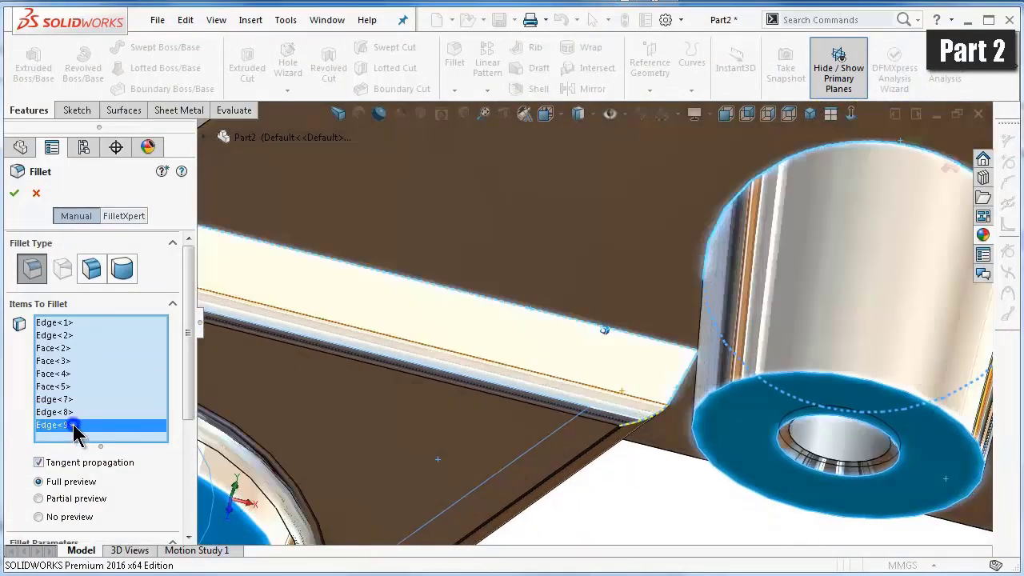
{"action": "right_click", "coordinate": [72, 438]}
{"action": "left_click", "coordinate": [174, 448]}
{"action": "scroll", "coordinate": [430, 371], "scroll_direction": "up", "scroll_amount": 3}
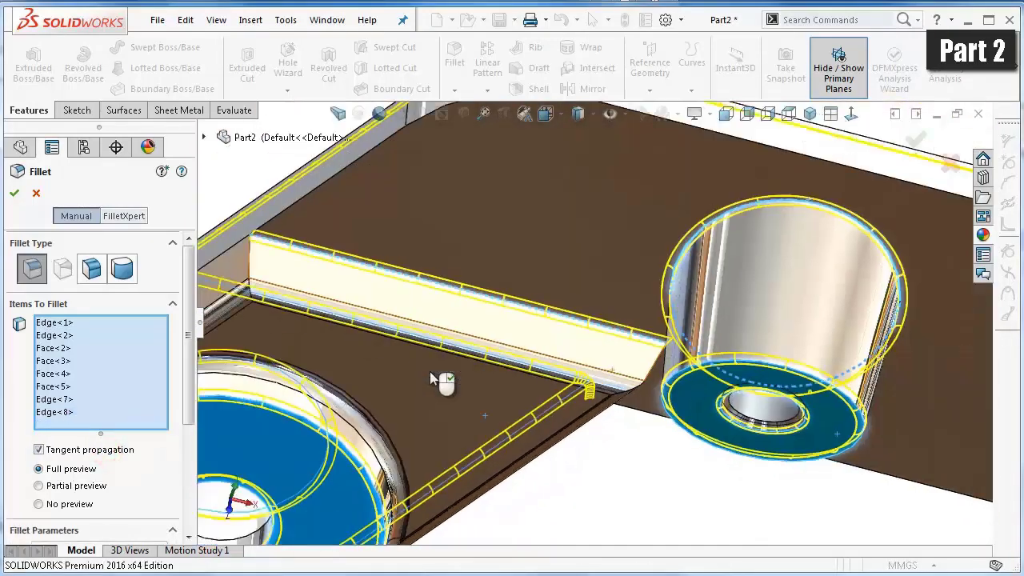
{"action": "left_click", "coordinate": [13, 192]}
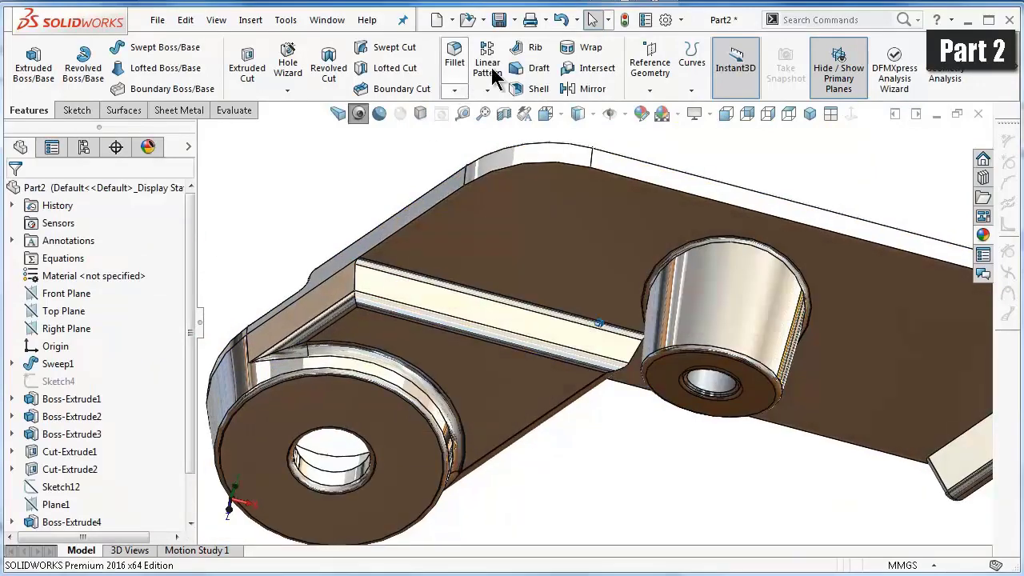
- Start a new 0.5 mm fillet on the plate's outer edge chain
{"action": "left_click", "coordinate": [454, 58]}
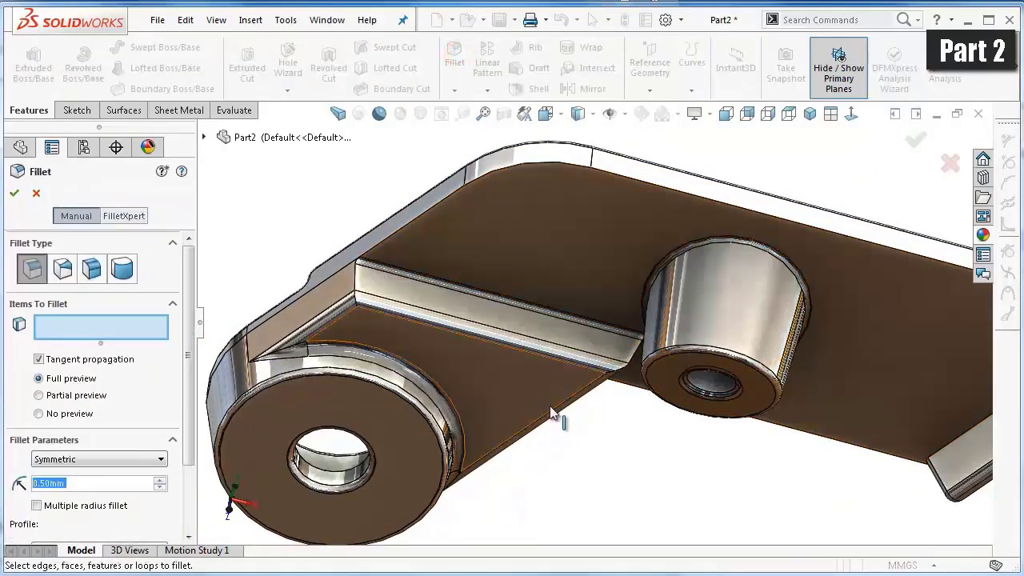
{"action": "middle_click_drag", "start_coordinate": [531, 403], "coordinate": [564, 168]}
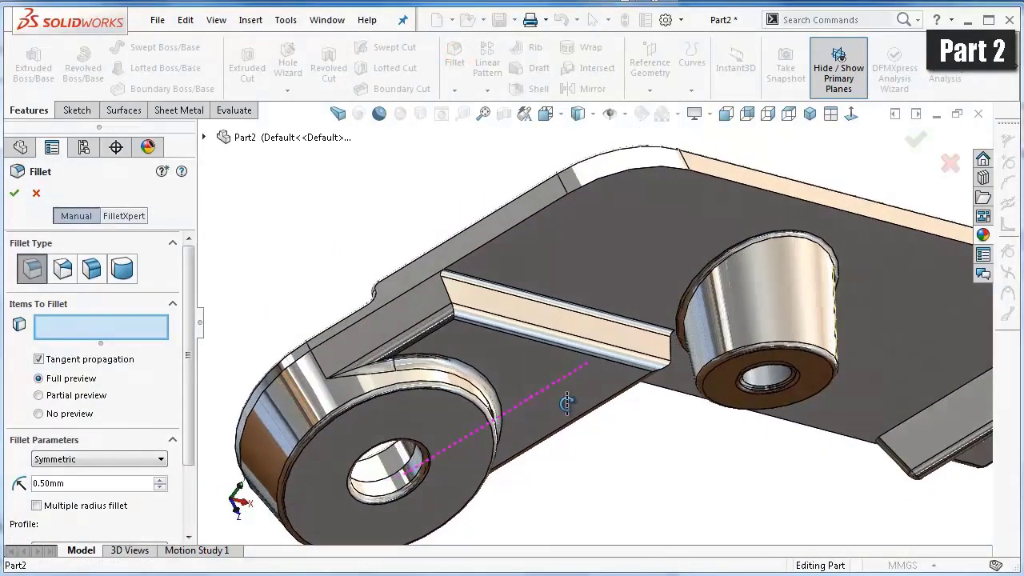
{"action": "left_click", "coordinate": [601, 184]}
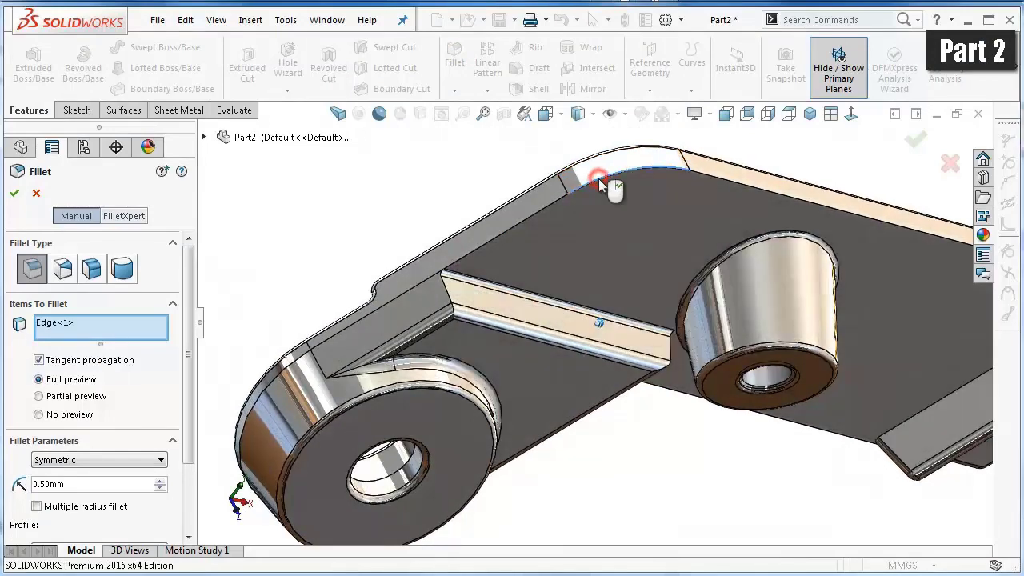
{"action": "scroll", "coordinate": [535, 275], "scroll_direction": "down", "scroll_amount": 2}
{"action": "scroll", "coordinate": [544, 291], "scroll_direction": "down", "scroll_amount": 2}
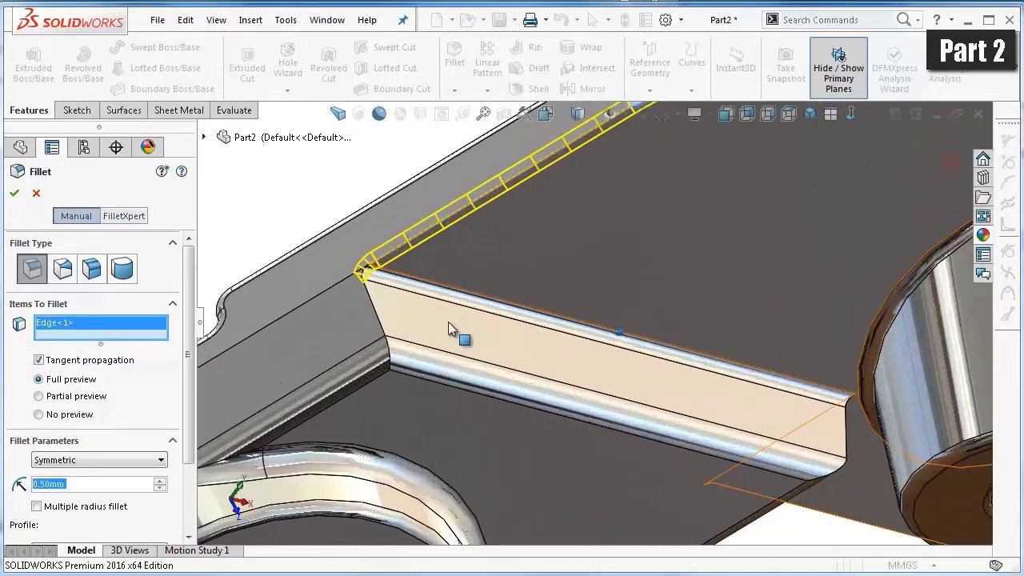
{"action": "scroll", "coordinate": [457, 336], "scroll_direction": "down", "scroll_amount": 2}
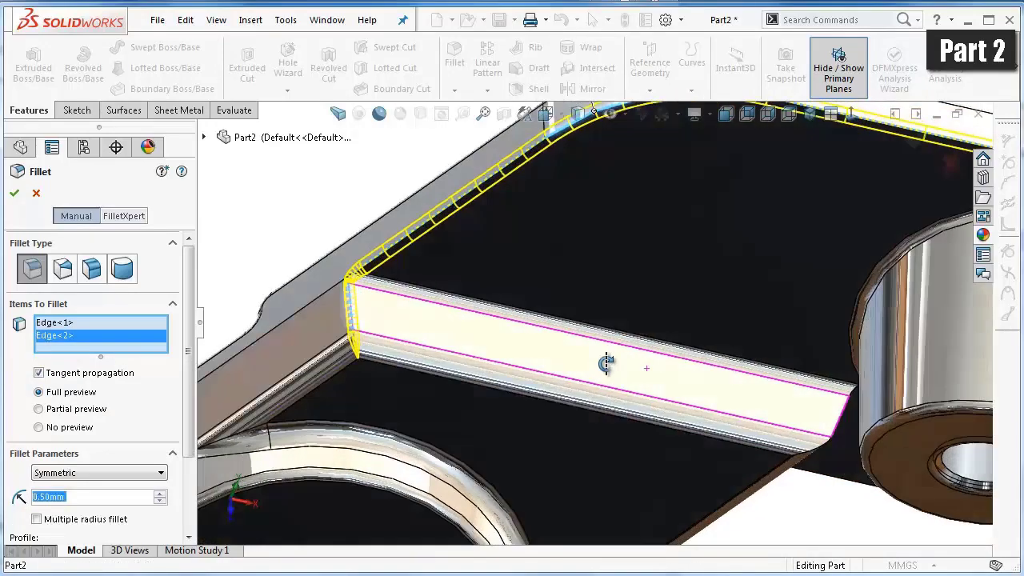
{"action": "scroll", "coordinate": [720, 376], "scroll_direction": "down", "scroll_amount": 1}
{"action": "scroll", "coordinate": [800, 408], "scroll_direction": "down", "scroll_amount": 3}
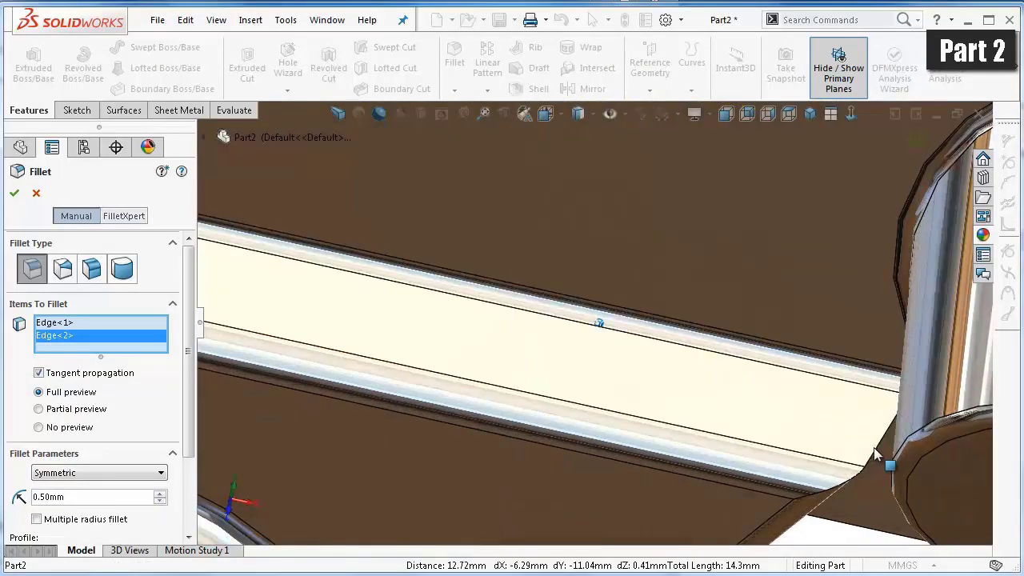
- Add the rib end edge and the plate's long lower edge, drop Edge<4>, and apply
{"action": "mouse_move", "coordinate": [876, 454]}
{"action": "middle_mouse_down"}
{"action": "mouse_move", "coordinate": [829, 413]}
{"action": "mouse_move", "coordinate": [816, 336]}
{"action": "mouse_move", "coordinate": [837, 466]}
{"action": "mouse_move", "coordinate": [800, 411]}
{"action": "mouse_move", "coordinate": [823, 377]}
{"action": "mouse_move", "coordinate": [694, 416]}
{"action": "middle_mouse_up"}
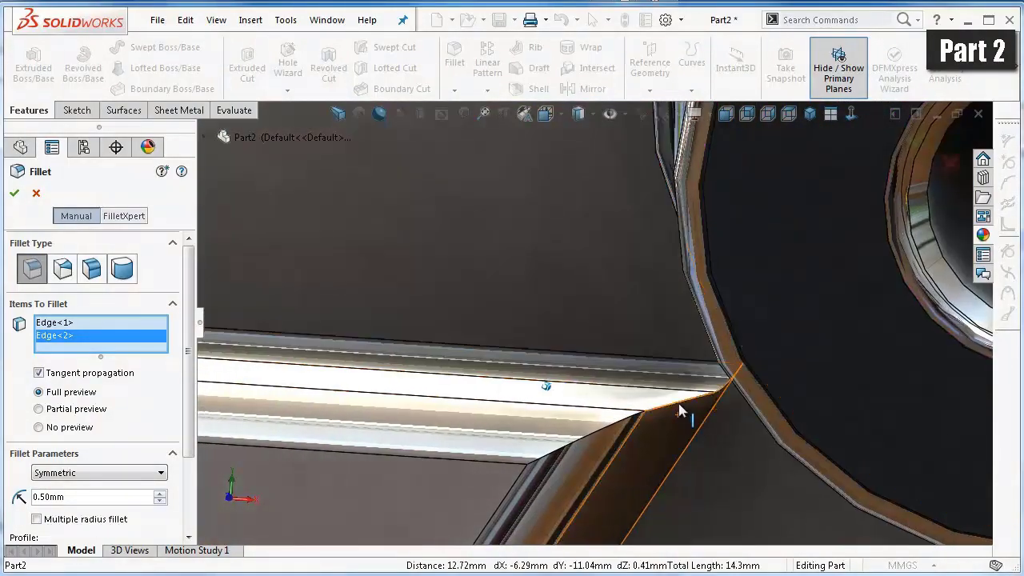
{"action": "left_click", "coordinate": [680, 410]}
{"action": "scroll", "coordinate": [710, 428], "scroll_direction": "up", "scroll_amount": 3}
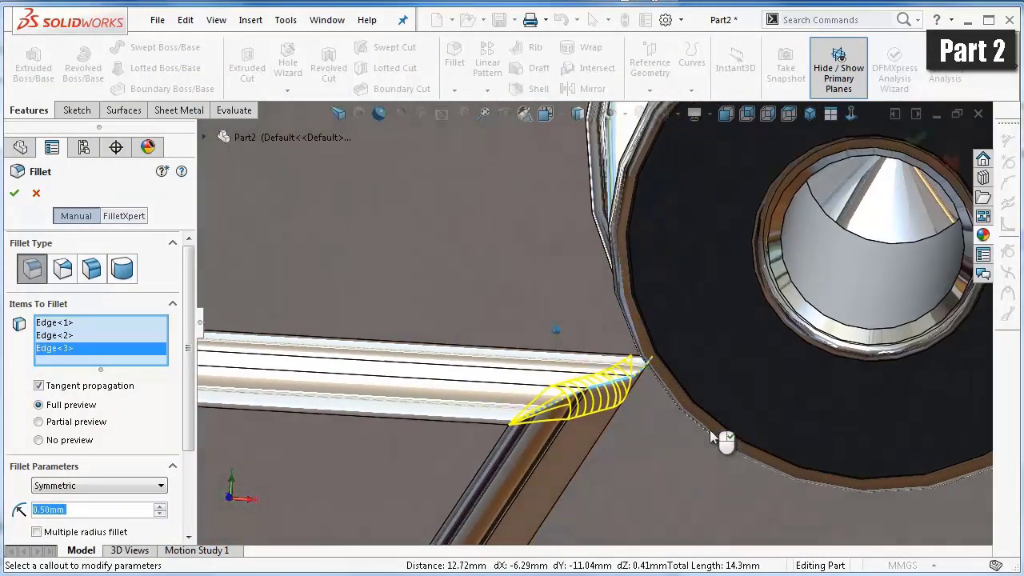
{"action": "scroll", "coordinate": [710, 430], "scroll_direction": "down", "scroll_amount": 1}
{"action": "scroll", "coordinate": [710, 436], "scroll_direction": "up", "scroll_amount": 2}
{"action": "scroll", "coordinate": [722, 438], "scroll_direction": "up", "scroll_amount": 2}
{"action": "scroll", "coordinate": [777, 438], "scroll_direction": "up", "scroll_amount": 2}
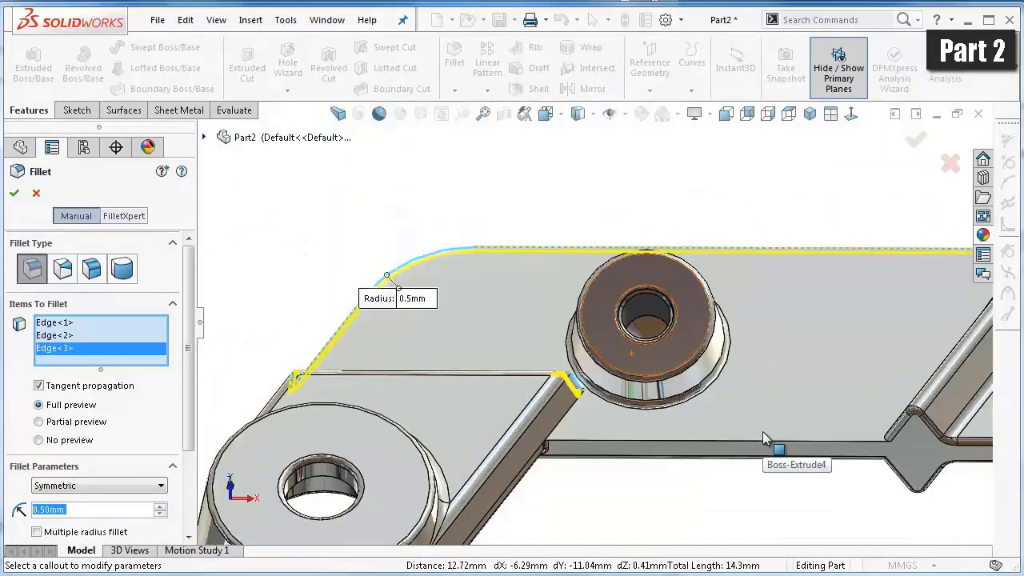
{"action": "scroll", "coordinate": [768, 434], "scroll_direction": "down", "scroll_amount": 1}
{"action": "middle_click_drag", "start_coordinate": [808, 438], "coordinate": [812, 452]}
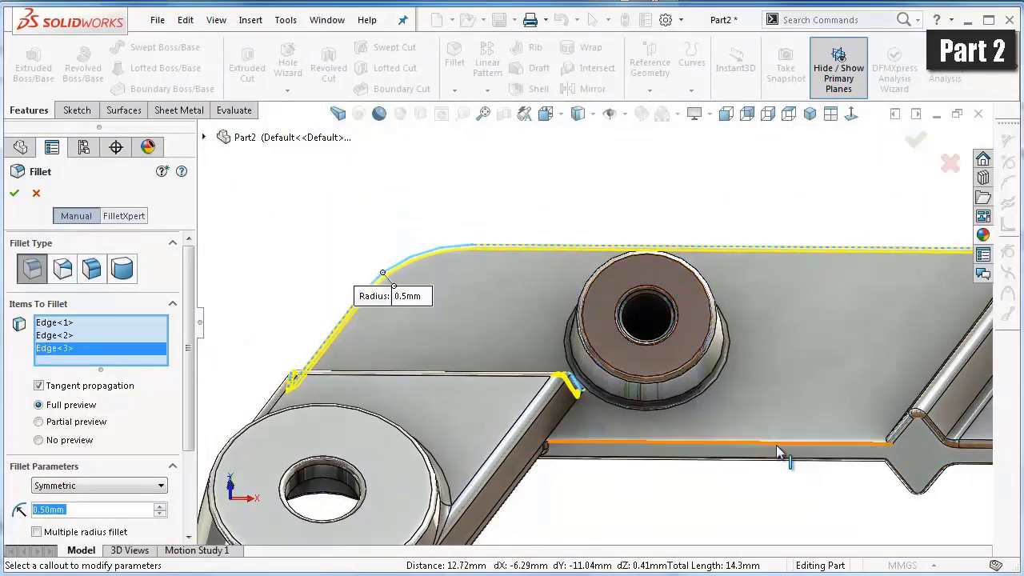
{"action": "left_click", "coordinate": [778, 445]}
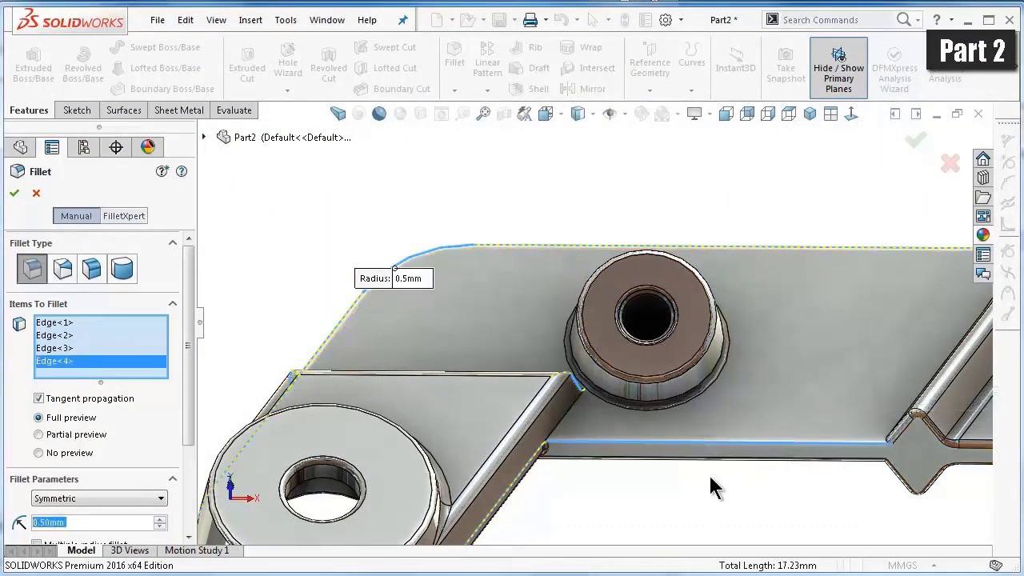
{"action": "middle_click_drag", "start_coordinate": [714, 488], "coordinate": [720, 481]}
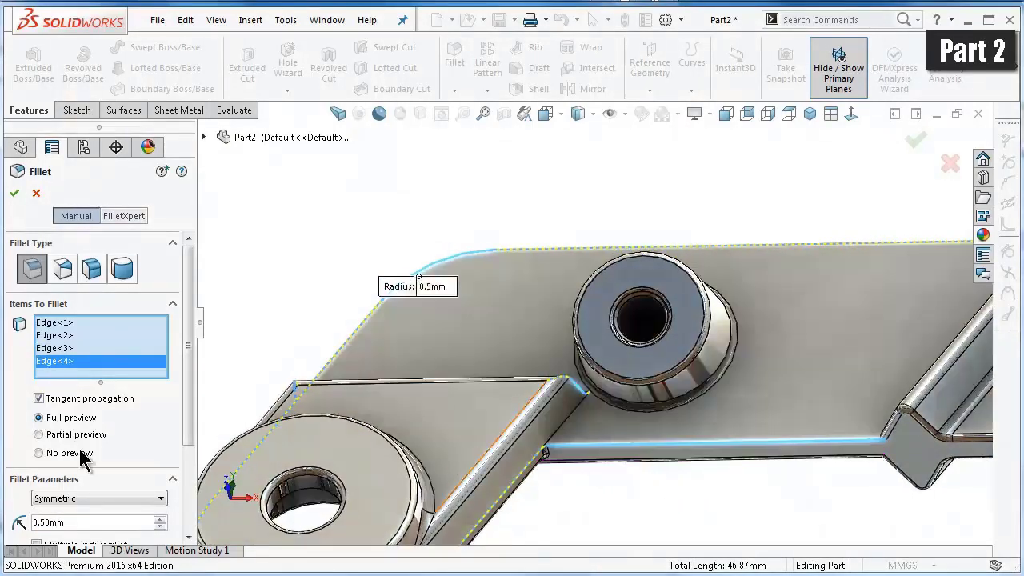
{"action": "left_click", "coordinate": [64, 359]}
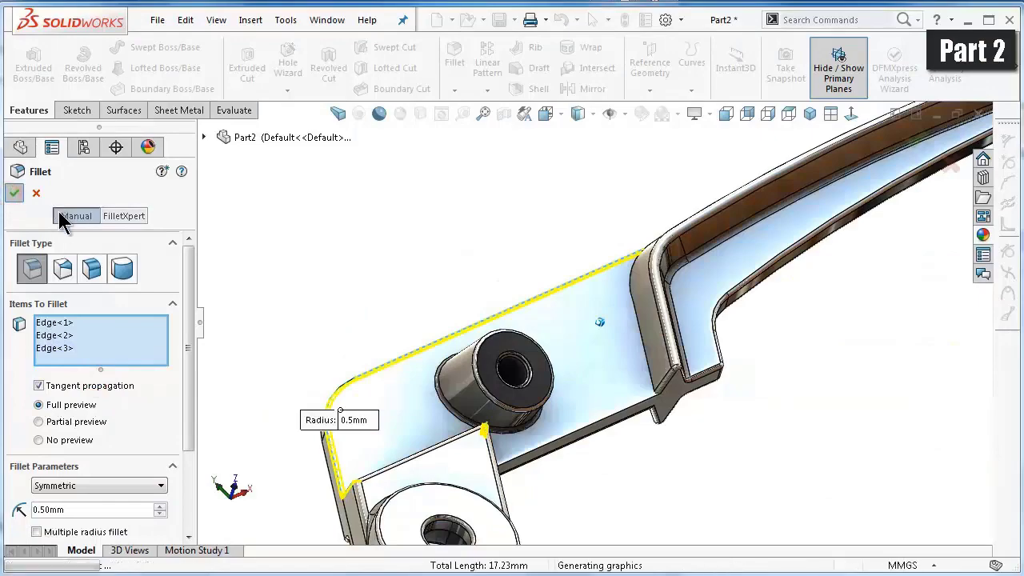
{"action": "key", "text": "Return"}
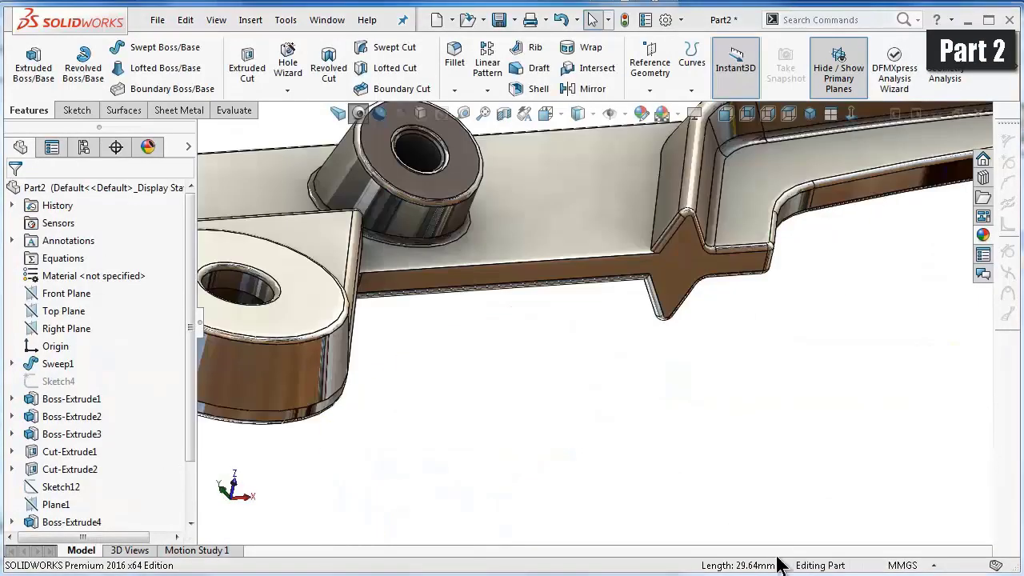
- Start a fillet on the rib-to-boss edge chain on the lever's underside
{"action": "middle_click_drag", "start_coordinate": [594, 416], "coordinate": [486, 212]}
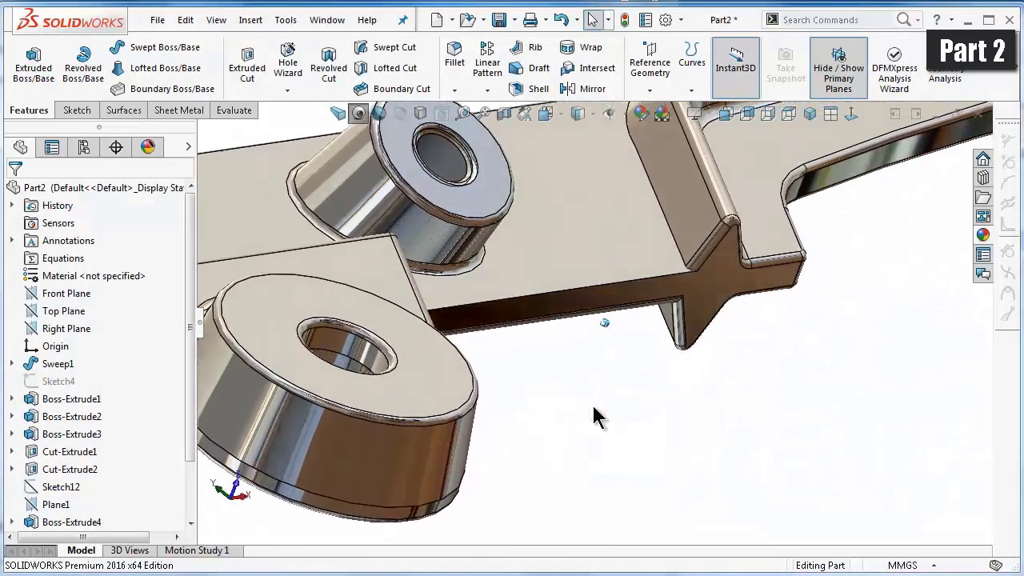
{"action": "left_click", "coordinate": [451, 56]}
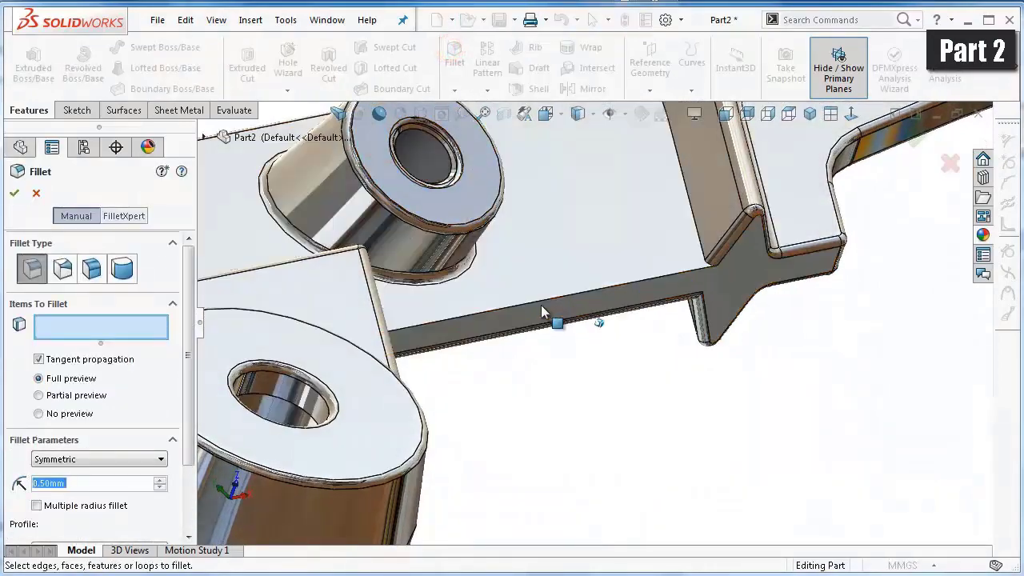
{"action": "left_click", "coordinate": [541, 303]}
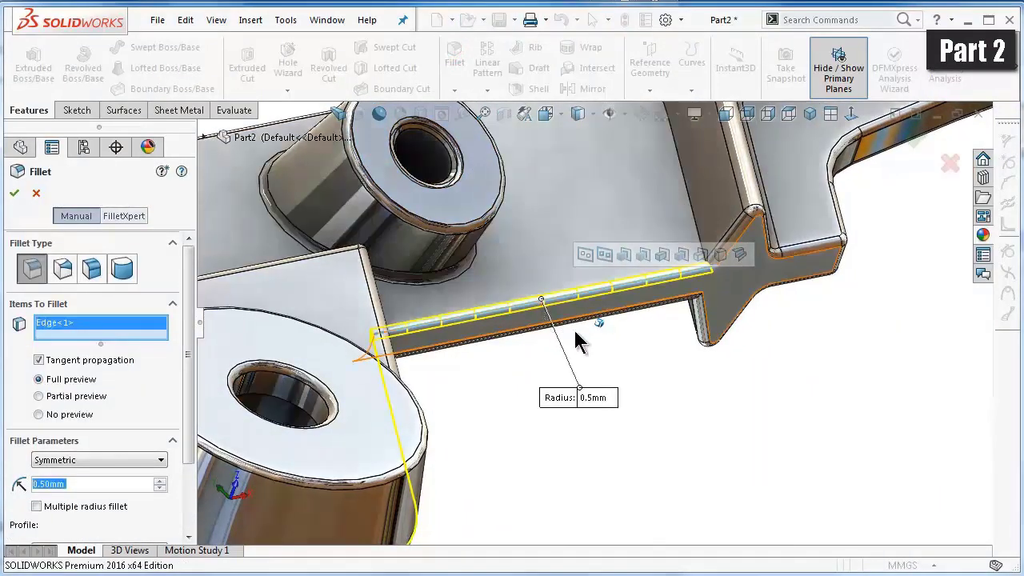
{"action": "scroll", "coordinate": [566, 343], "scroll_direction": "up", "scroll_amount": 3}
{"action": "middle_click_drag", "start_coordinate": [571, 342], "coordinate": [563, 345]}
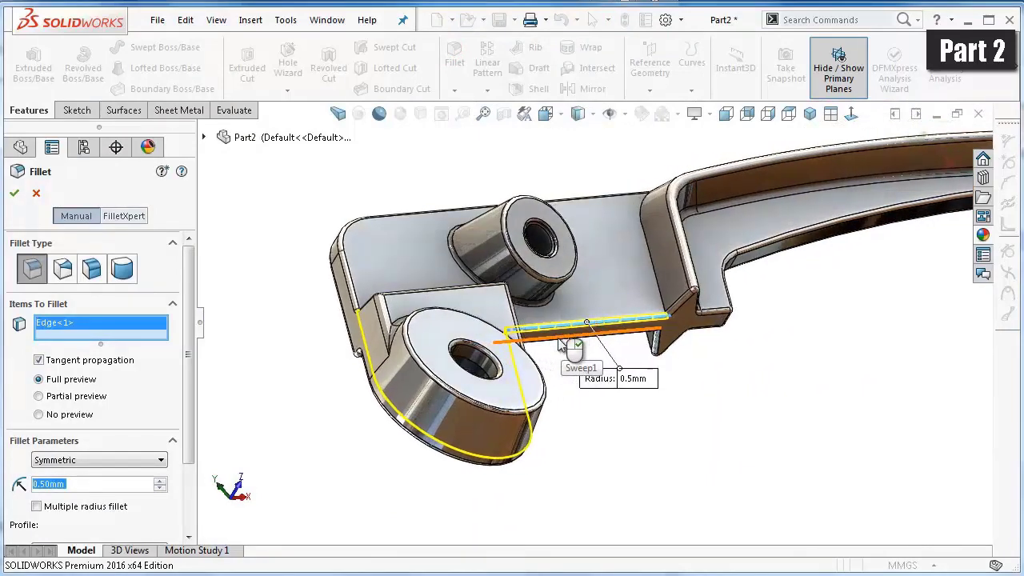
{"action": "middle_click_drag", "start_coordinate": [908, 237], "coordinate": [893, 217]}
- Correct the fillet radius to 0.5 mm and create the fillet
{"action": "type", "text": "1"}
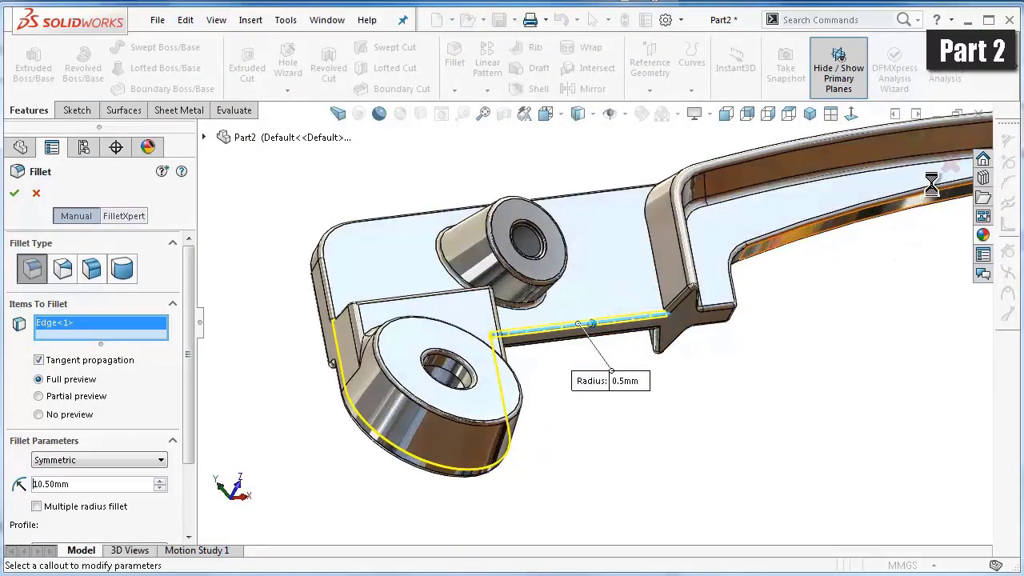
{"action": "middle_click_drag", "start_coordinate": [932, 184], "coordinate": [927, 156]}
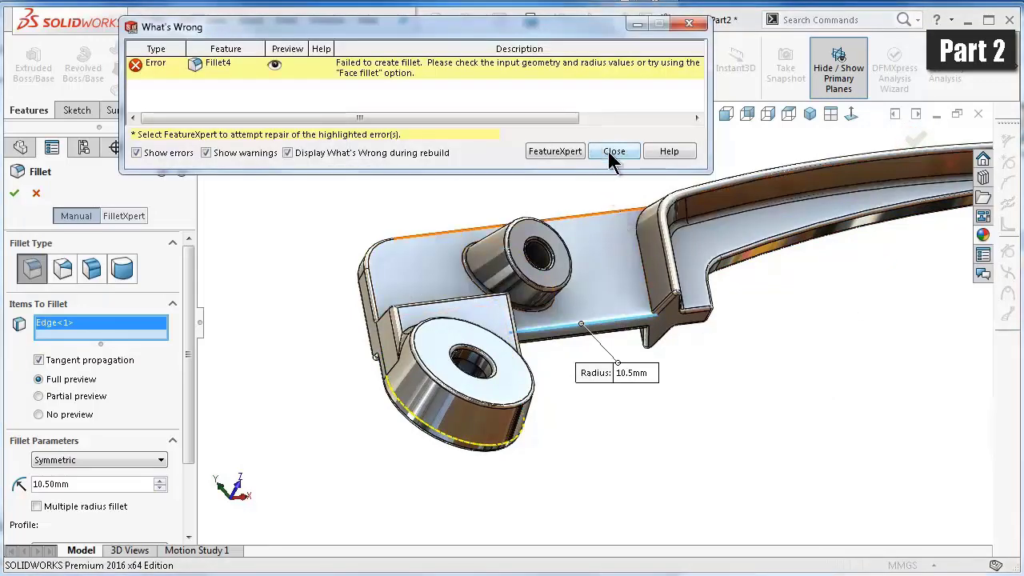
{"action": "left_click", "coordinate": [91, 482]}
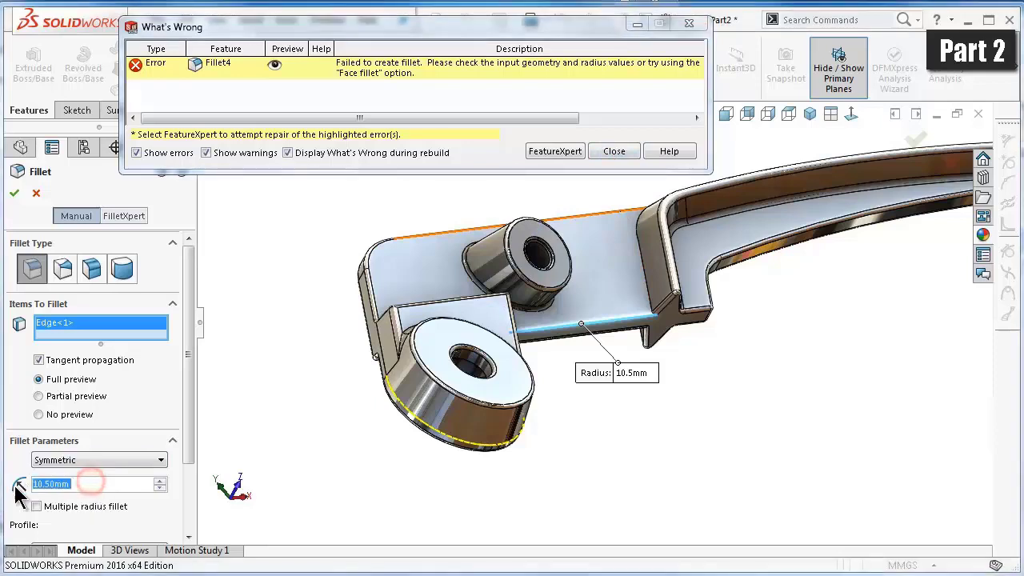
{"action": "type", "text": "0."}
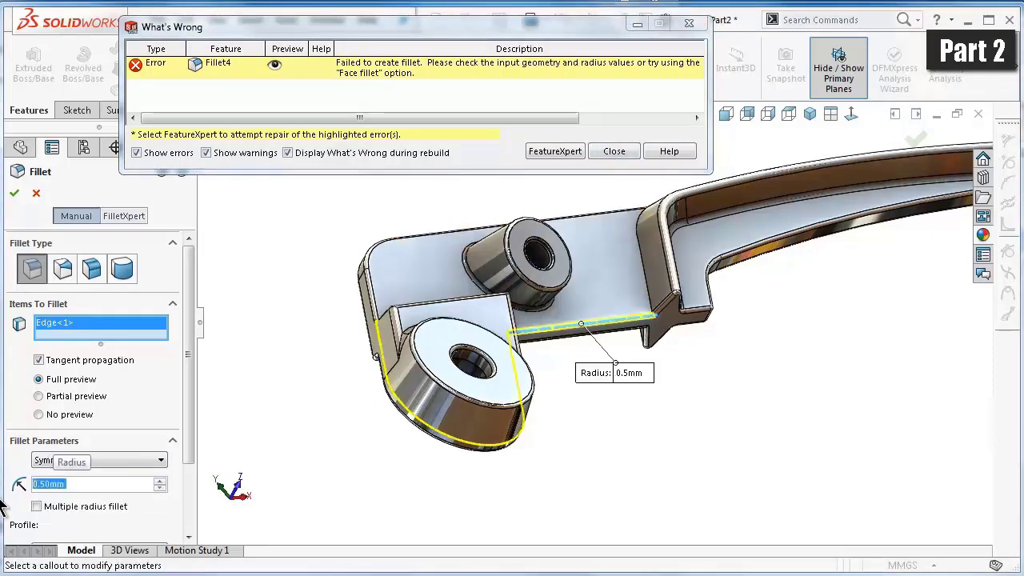
{"action": "left_click", "coordinate": [14, 194]}
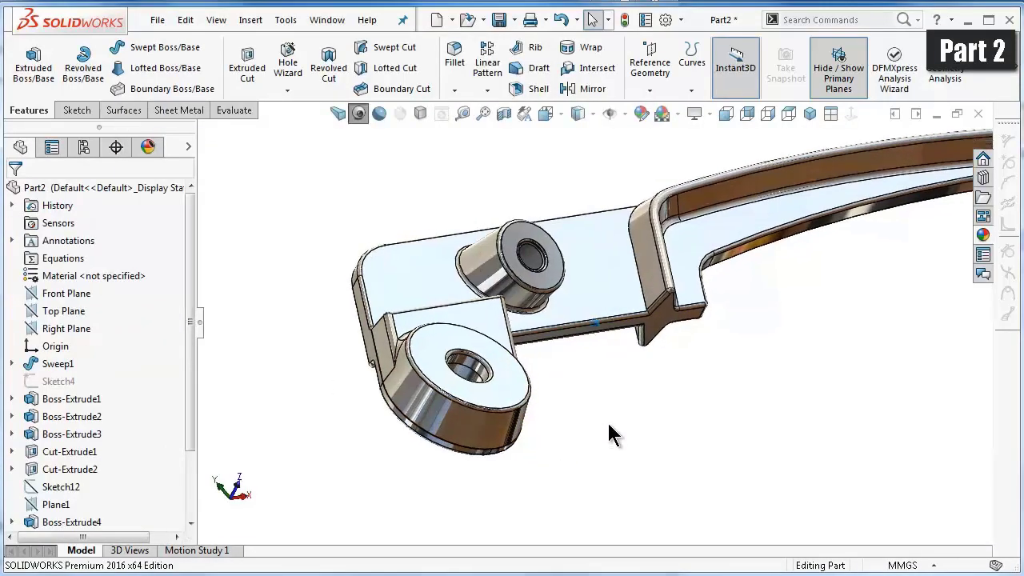
- Collapse the FeatureManager tree and zoom to fit the whole lever
{"action": "key", "text": "Right"}
{"action": "key", "text": "Right"}
{"action": "key", "text": "Right"}
{"action": "key", "text": "Right"}
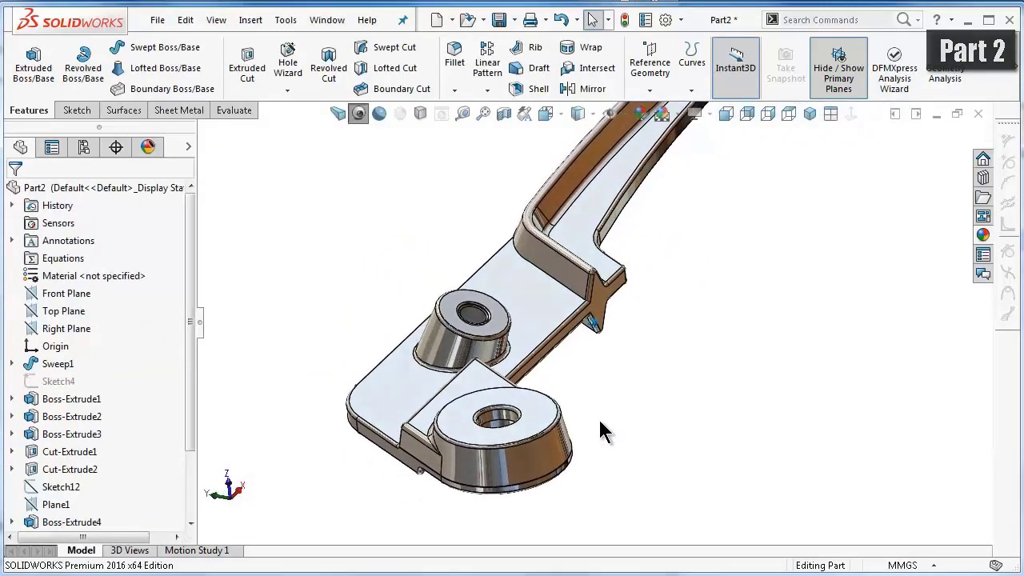
{"action": "key", "text": "Right"}
{"action": "key", "text": "Right"}
{"action": "key", "text": "Right"}
{"action": "key", "text": "Right"}
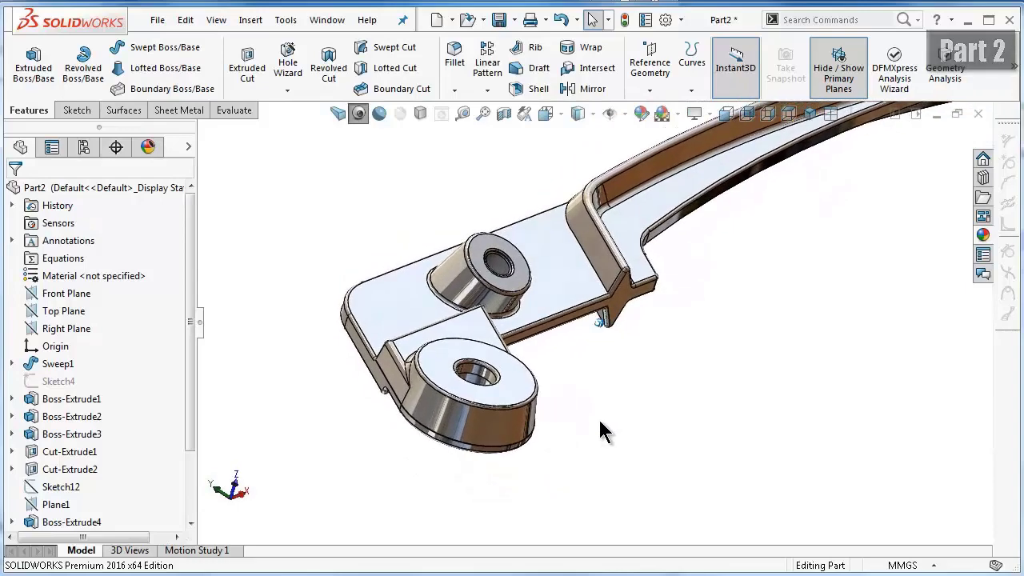
{"action": "key", "text": "Right"}
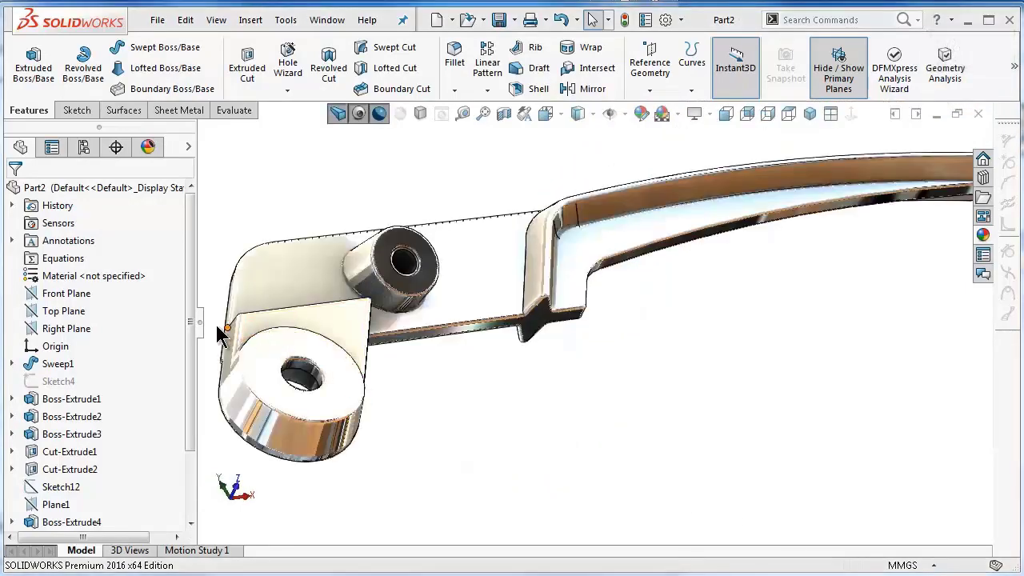
{"action": "left_click", "coordinate": [201, 323]}
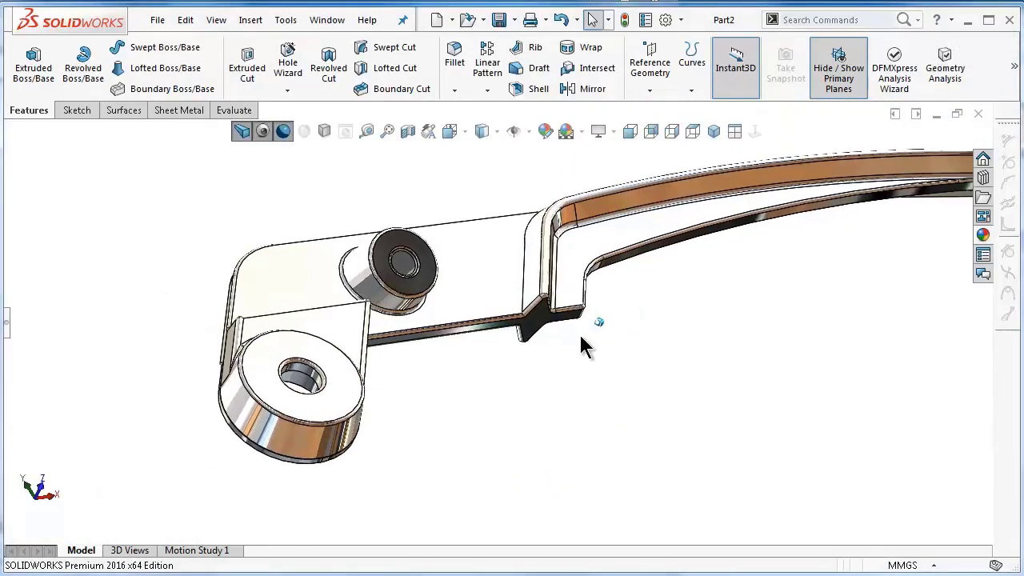
{"action": "key", "text": "f"}
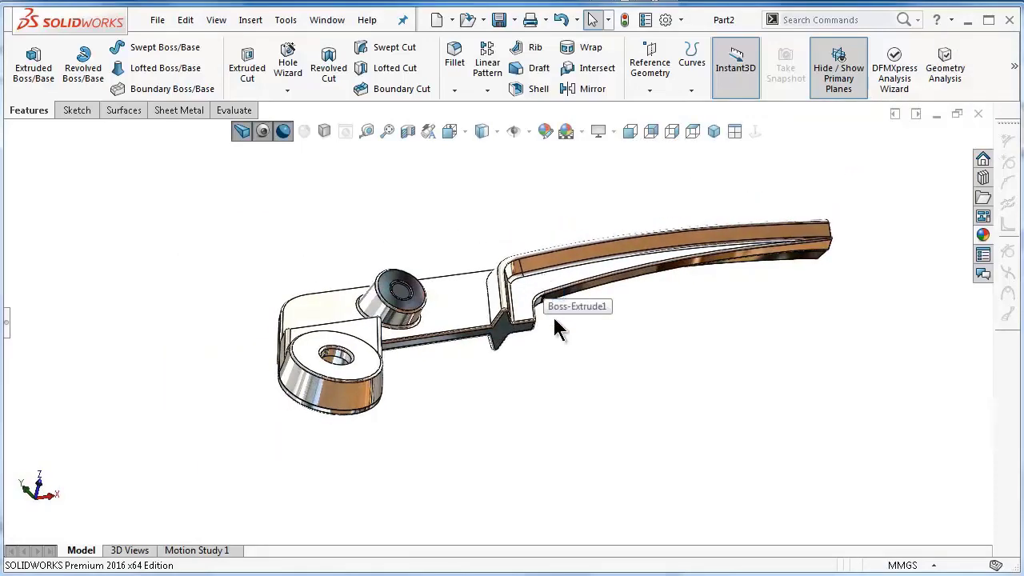
{"action": "key", "text": "Up"}
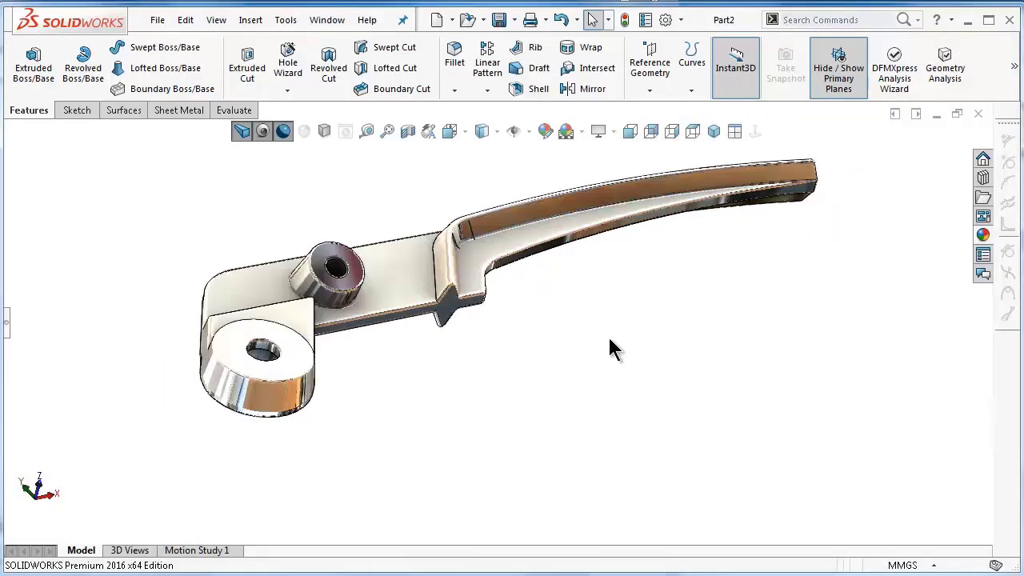
{"action": "mouse_move", "coordinate": [611, 350]}
{"action": "middle_mouse_down"}
{"action": "mouse_move", "coordinate": [609, 338]}
{"action": "mouse_move", "coordinate": [345, 166]}
{"action": "middle_mouse_up"}
- Turn on ambient occlusion, rotate the lever to inspect the fillets, and enable Section View
{"action": "left_click", "coordinate": [276, 131]}
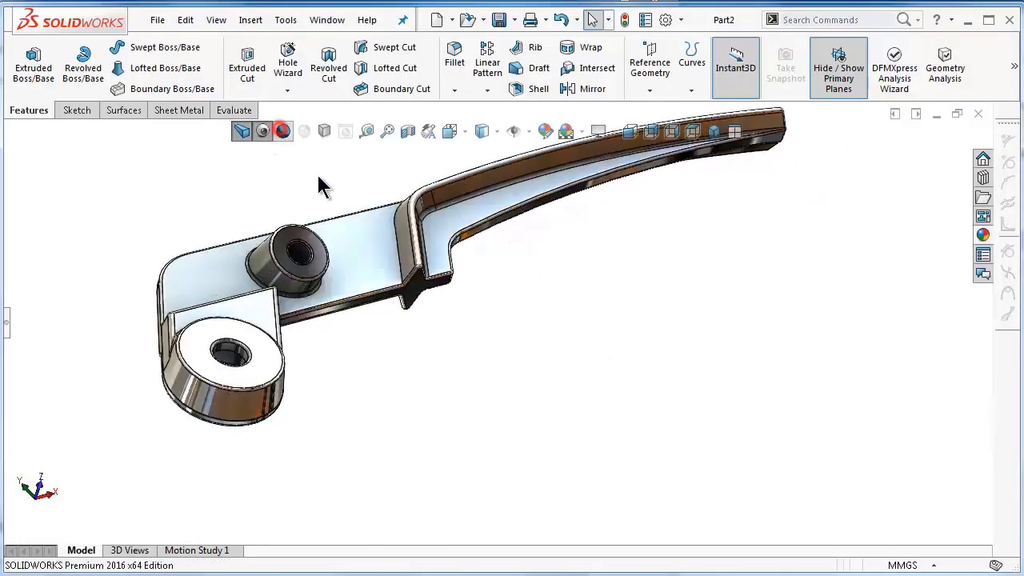
{"action": "mouse_move", "coordinate": [427, 168]}
{"action": "middle_mouse_down"}
{"action": "mouse_move", "coordinate": [629, 366]}
{"action": "mouse_move", "coordinate": [623, 432]}
{"action": "middle_mouse_up"}
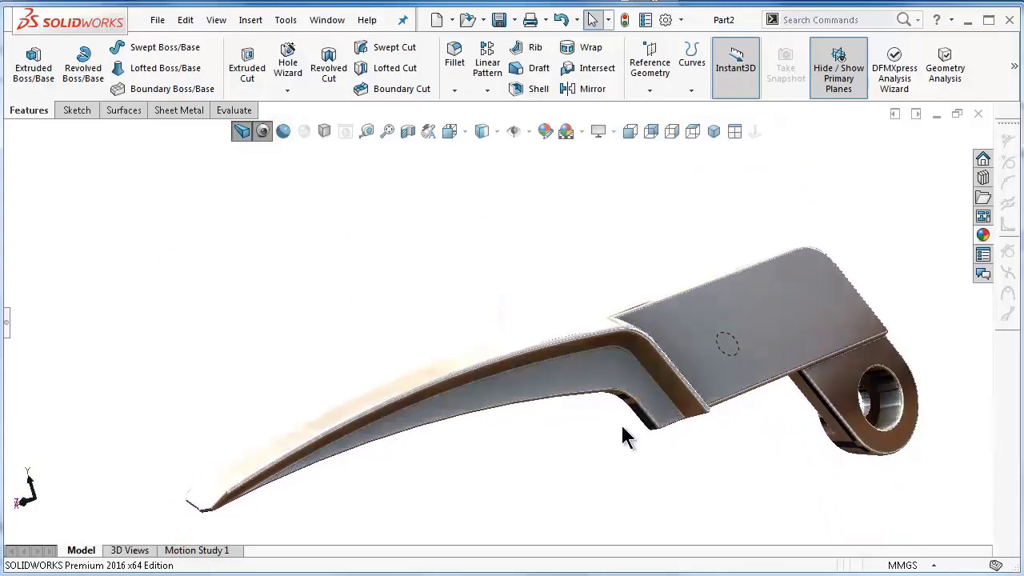
{"action": "key", "text": "Right"}
{"action": "key", "text": "Right"}
{"action": "key", "text": "Right"}
{"action": "key", "text": "Right"}
{"action": "key", "text": "Right"}
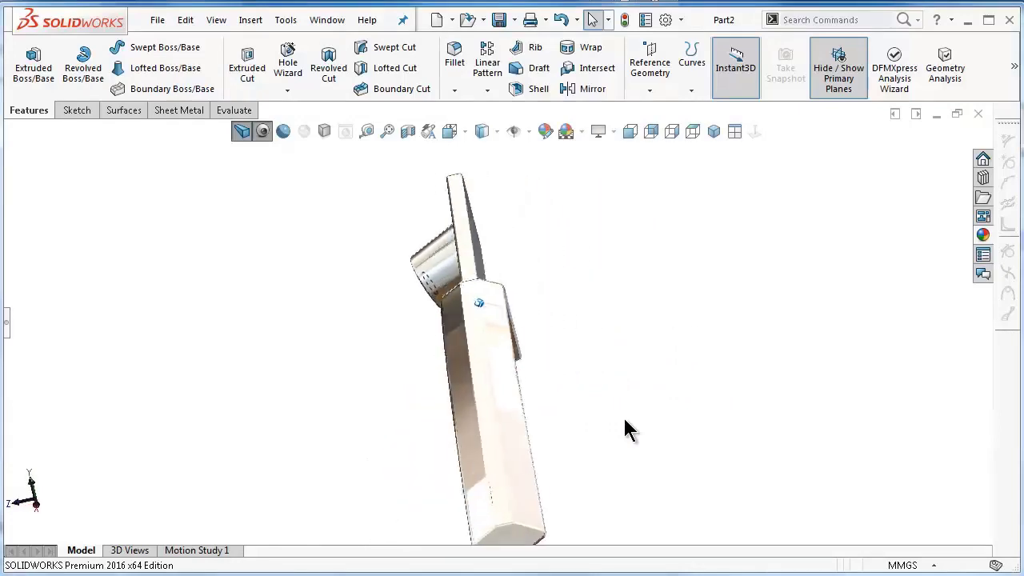
{"action": "key", "text": "Right"}
{"action": "key", "text": "Right"}
{"action": "key", "text": "Right"}
{"action": "key", "text": "Right"}
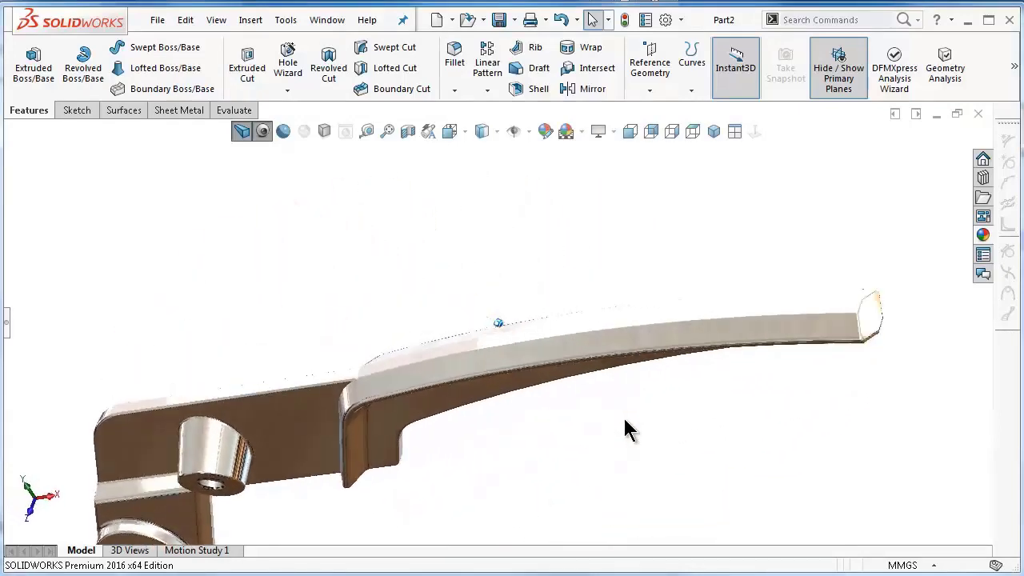
{"action": "key", "text": "Right"}
{"action": "key", "text": "Right"}
{"action": "key", "text": "Right"}
{"action": "key", "text": "Right"}
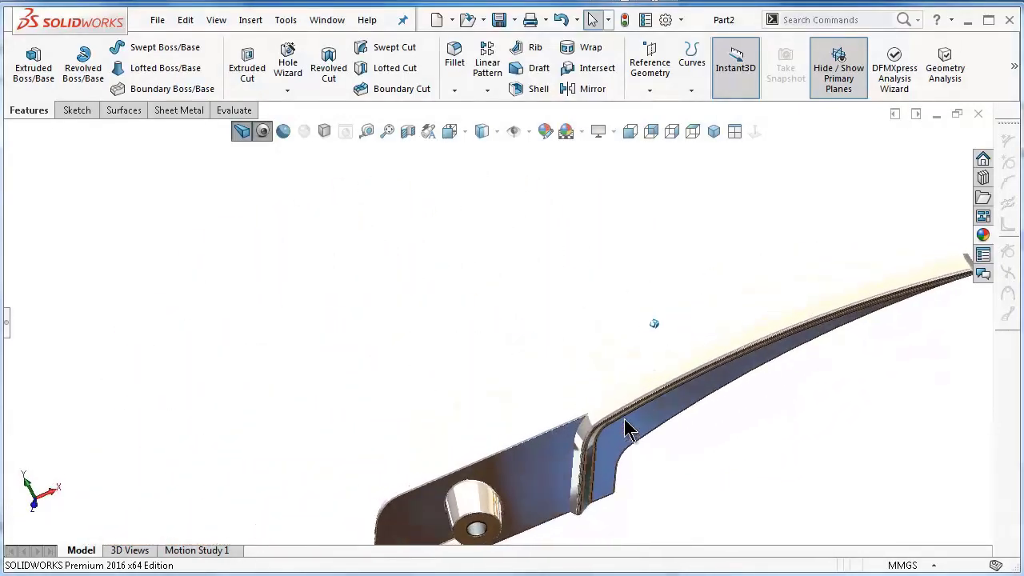
{"action": "key", "text": "Right"}
{"action": "key", "text": "Right"}
{"action": "key", "text": "Right"}
{"action": "key", "text": "Right"}
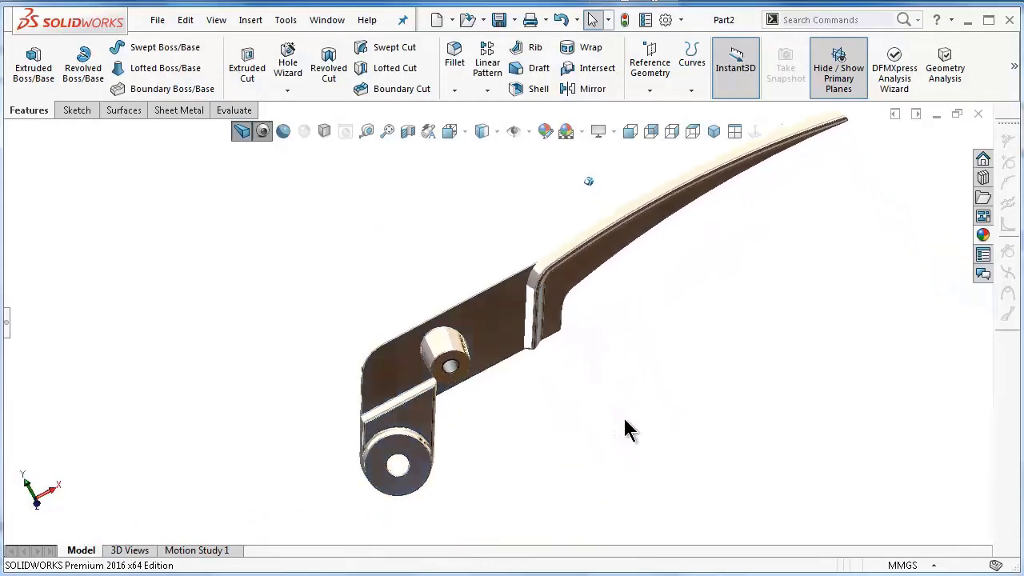
{"action": "key", "text": "Right"}
{"action": "key", "text": "Right"}
{"action": "key", "text": "Right"}
{"action": "key", "text": "Right"}
{"action": "key", "text": "shift+z"}
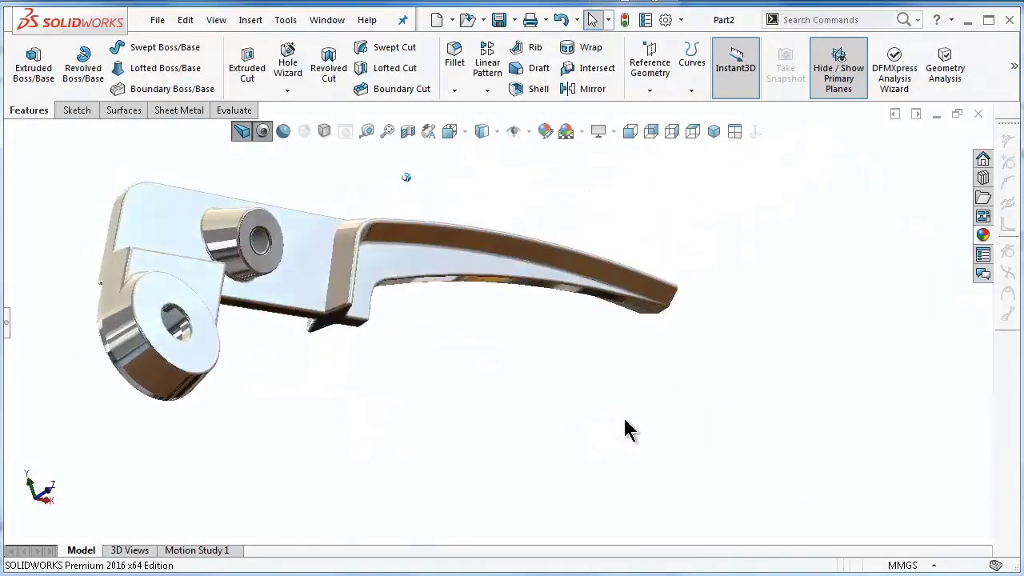
{"action": "key", "text": "Right"}
{"action": "key", "text": "shift+z"}
{"action": "key", "text": "Right"}
{"action": "key", "text": "Right"}
{"action": "key", "text": "Right"}
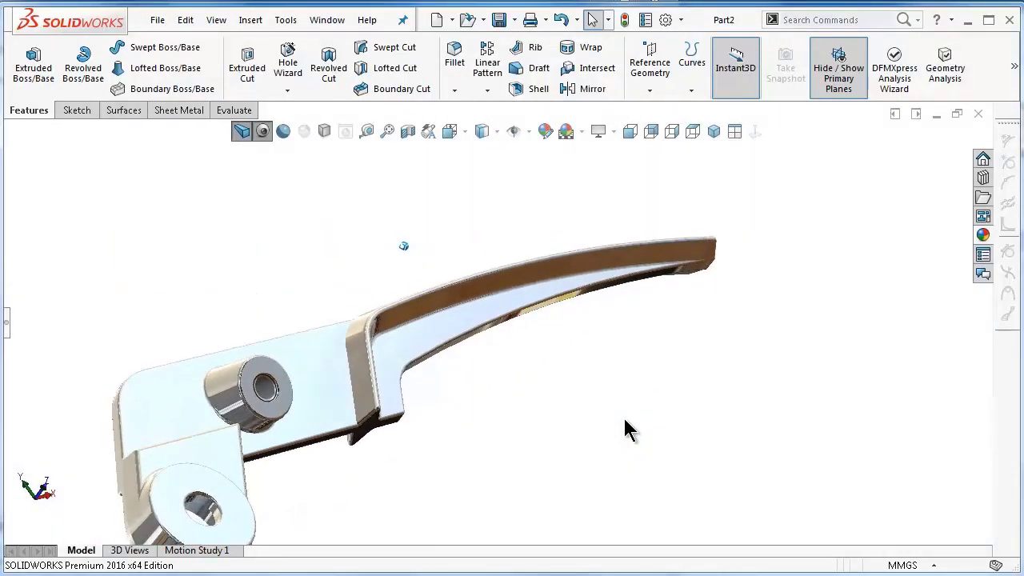
{"action": "key", "text": "Right"}
{"action": "key", "text": "Right"}
{"action": "key", "text": "Right"}
{"action": "key", "text": "Right"}
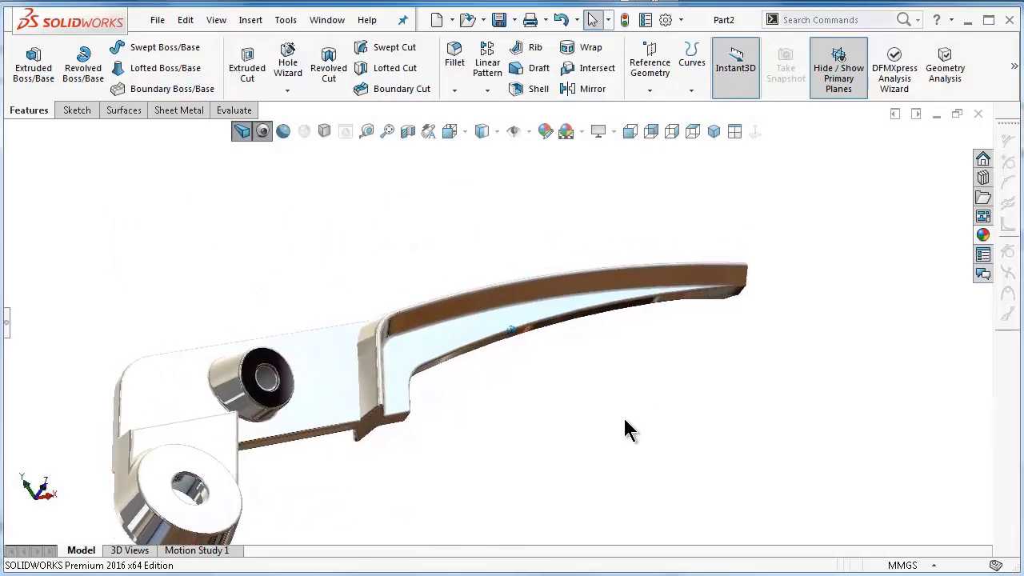
{"action": "key", "text": "Right"}
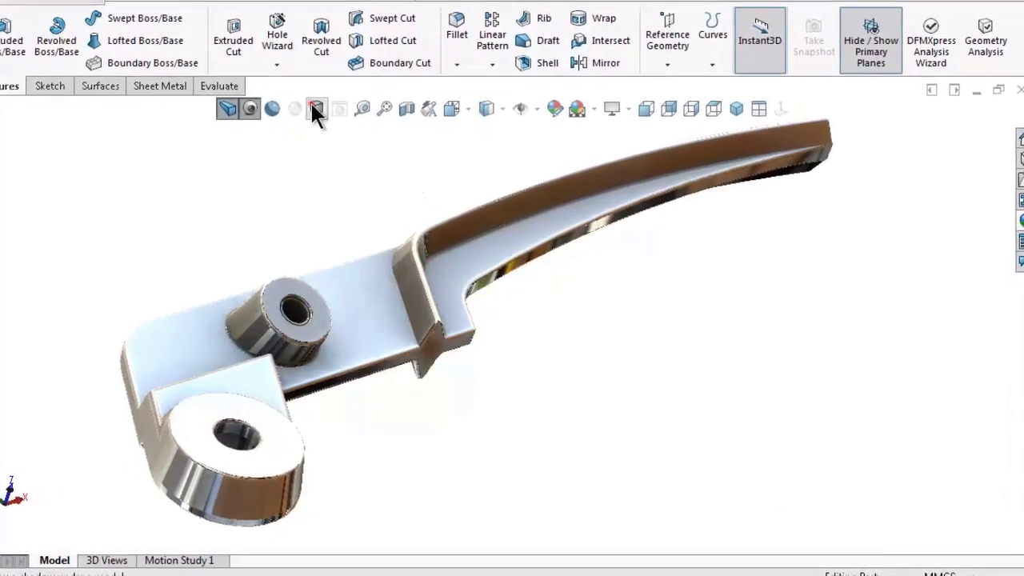
{"action": "left_click", "coordinate": [319, 126]}
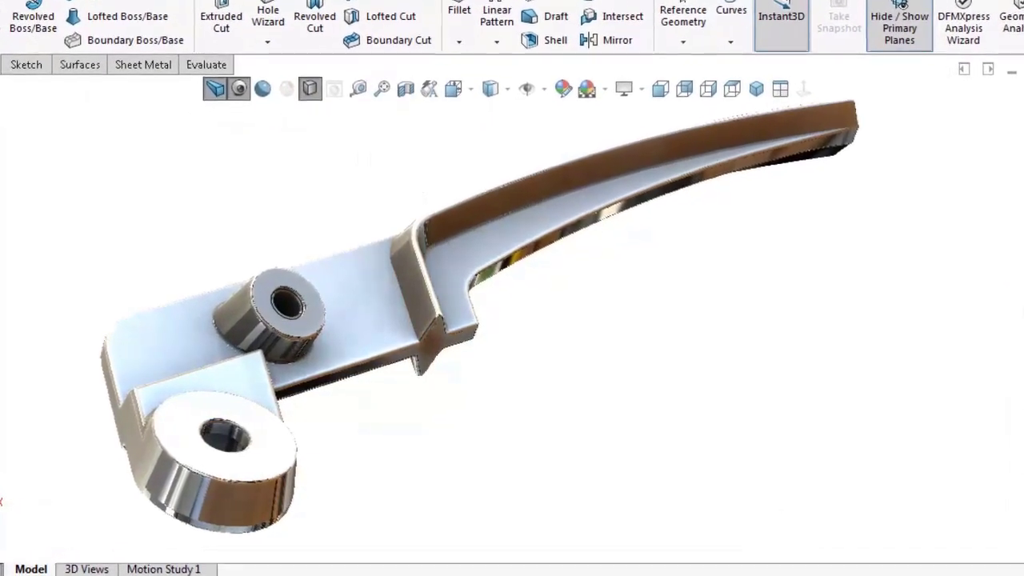